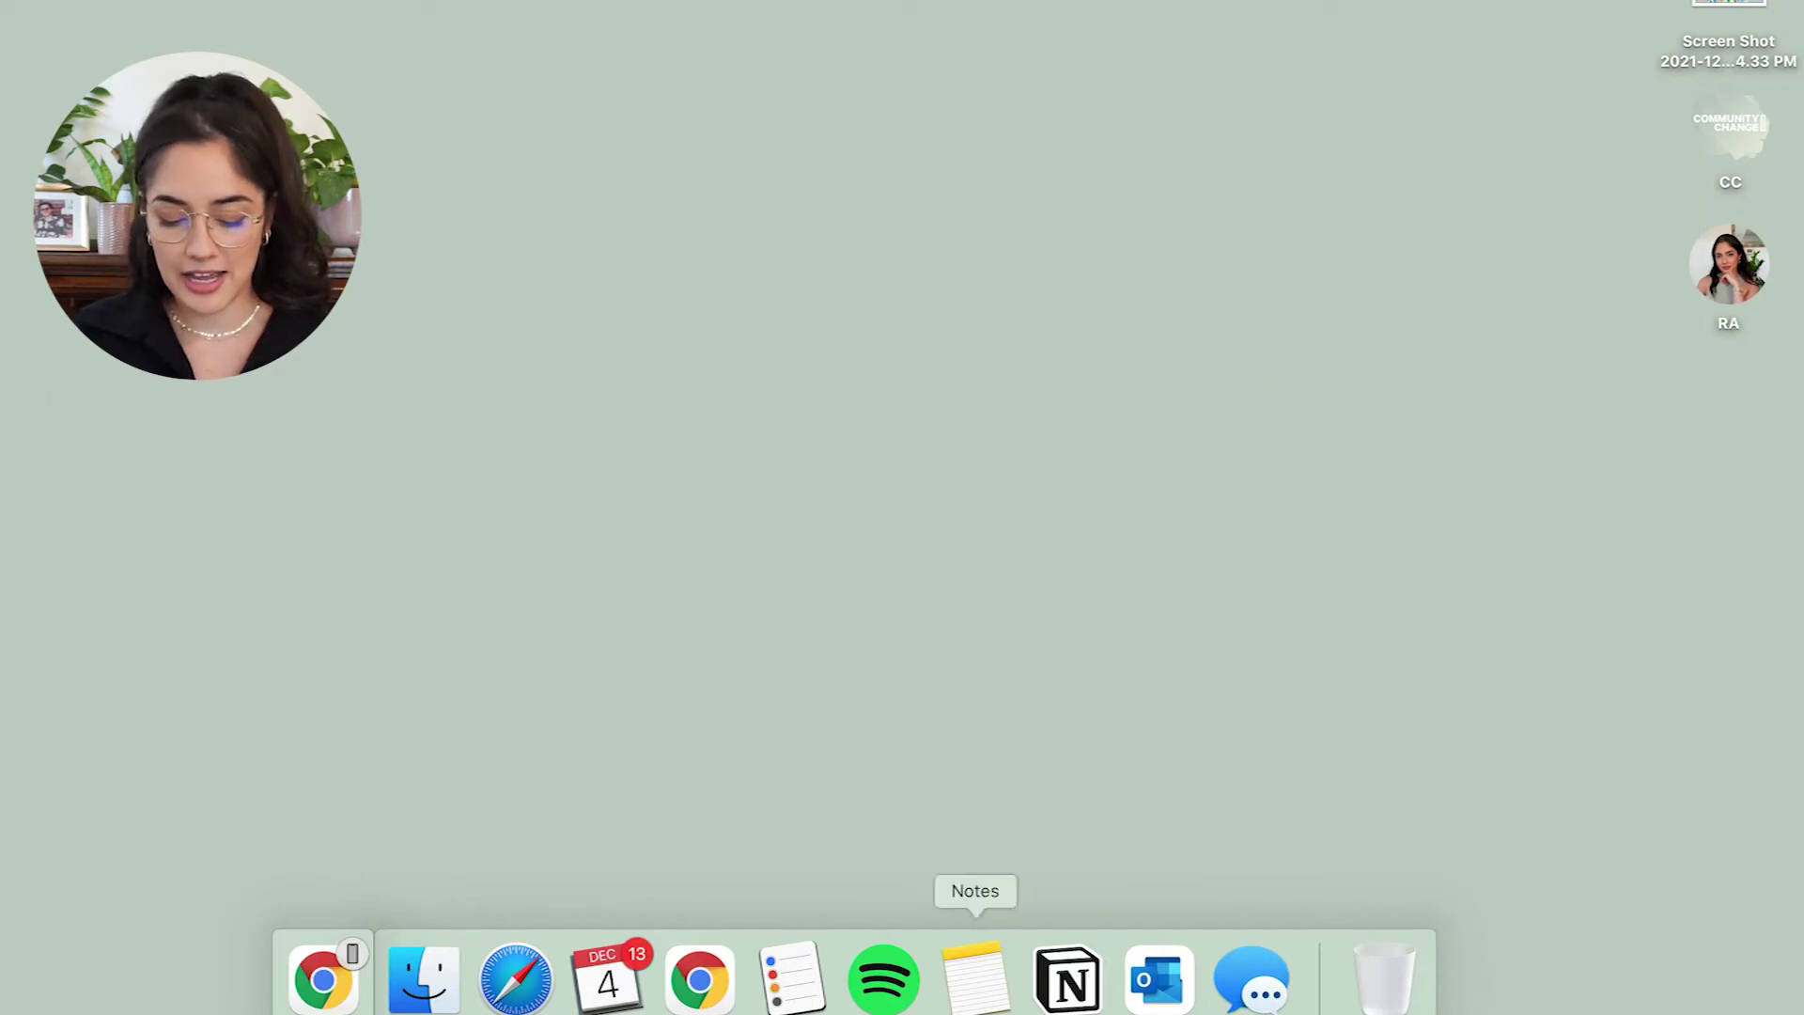
# Launch Notion, go to the home page and bring up its cover picker of colours, gradients and NASA images.
pyautogui.click(1050, 988)
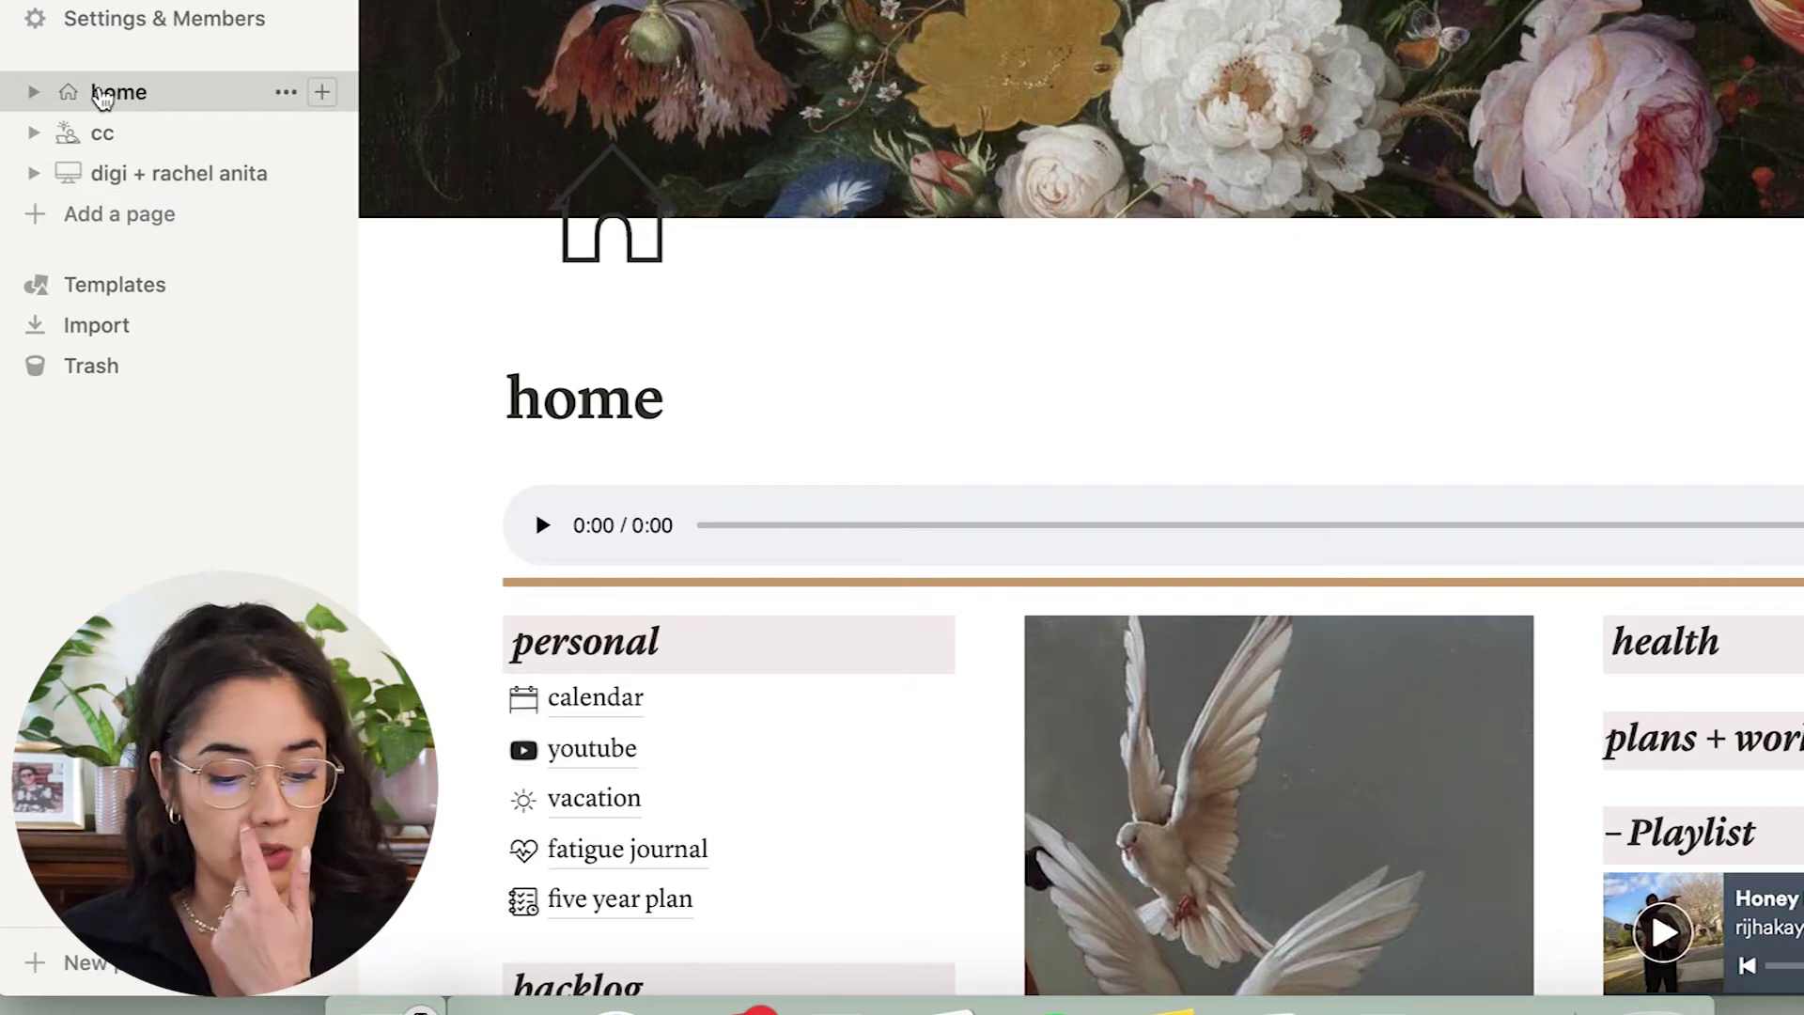
pyautogui.click(102, 94)
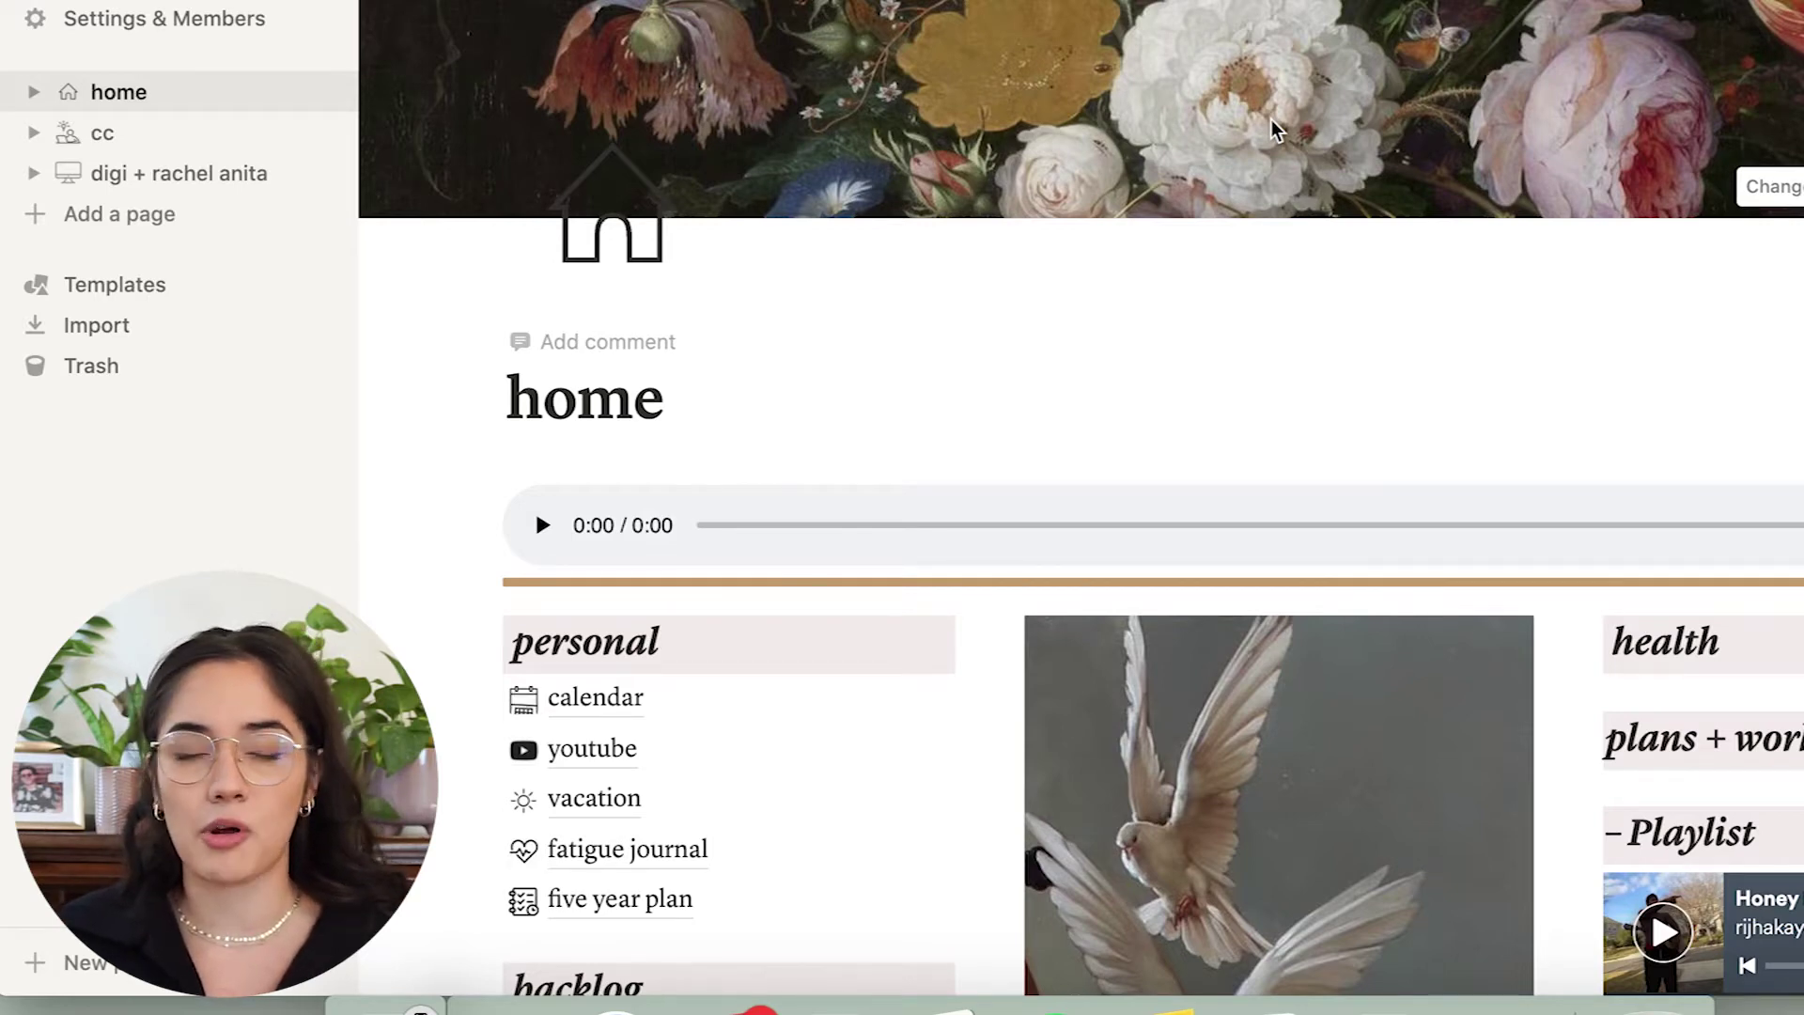
pyautogui.scroll(-1, 1271, 120)
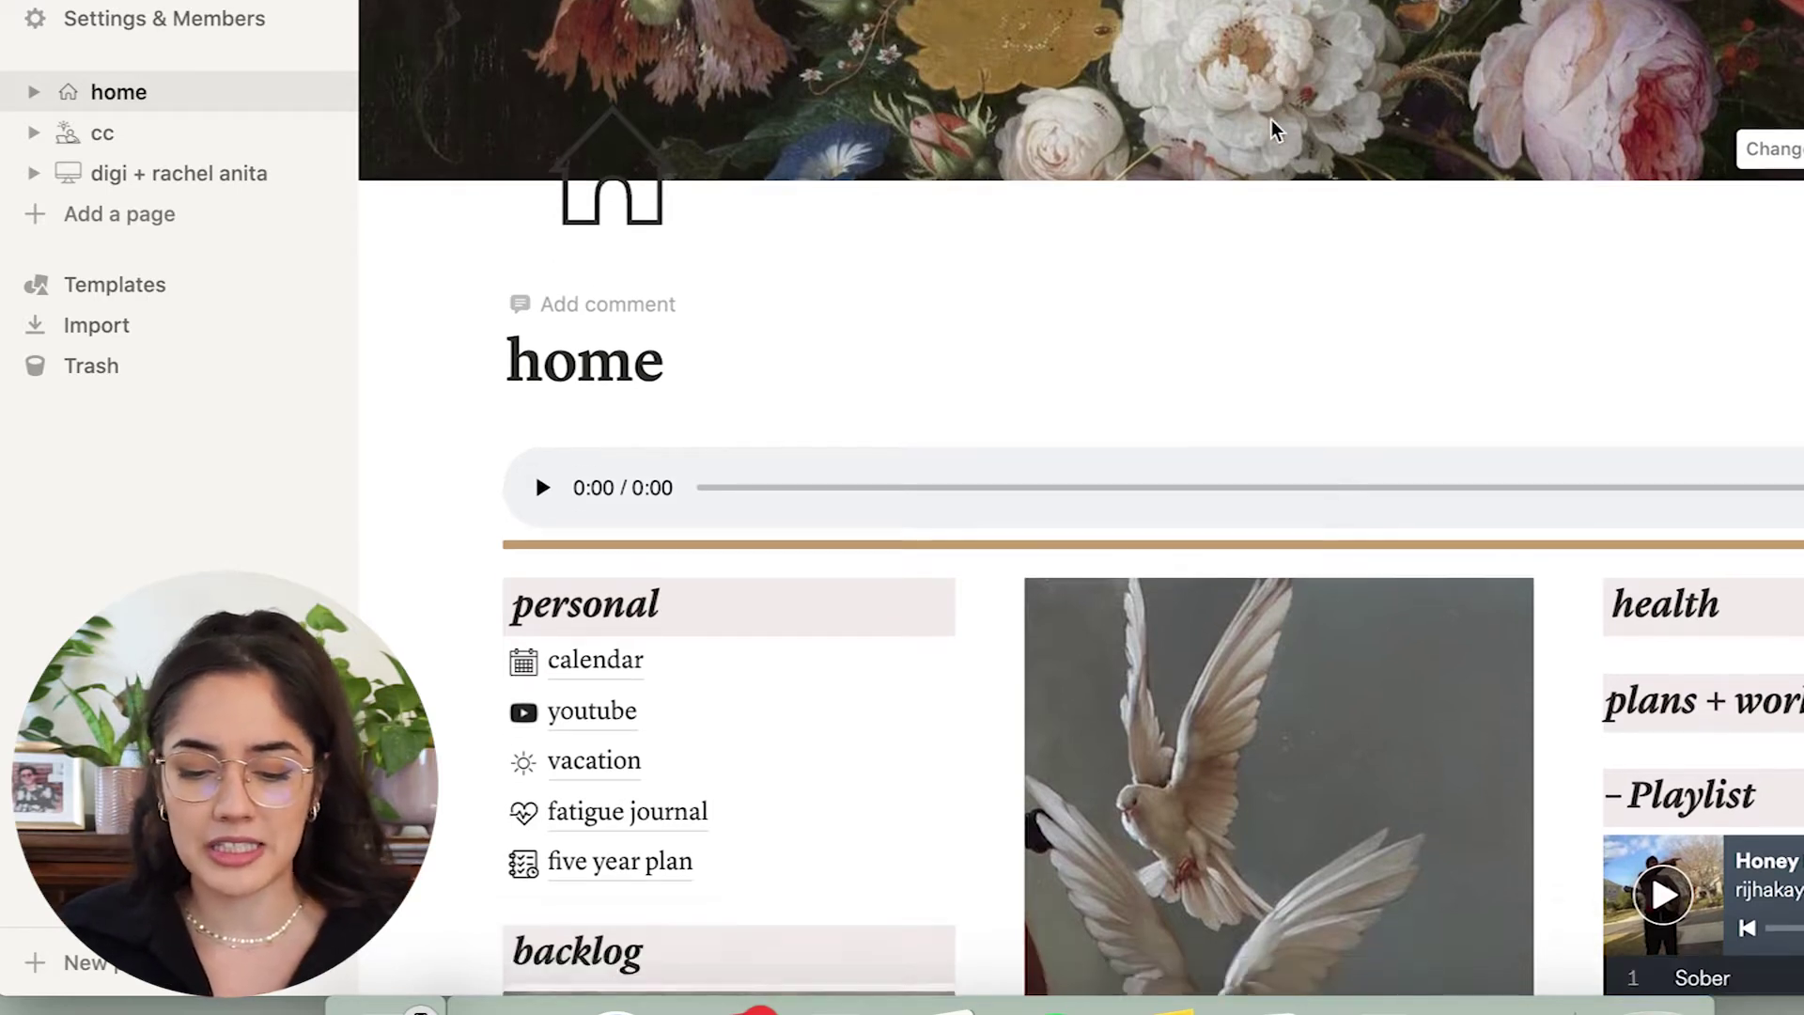
pyautogui.scroll(1, 1271, 120)
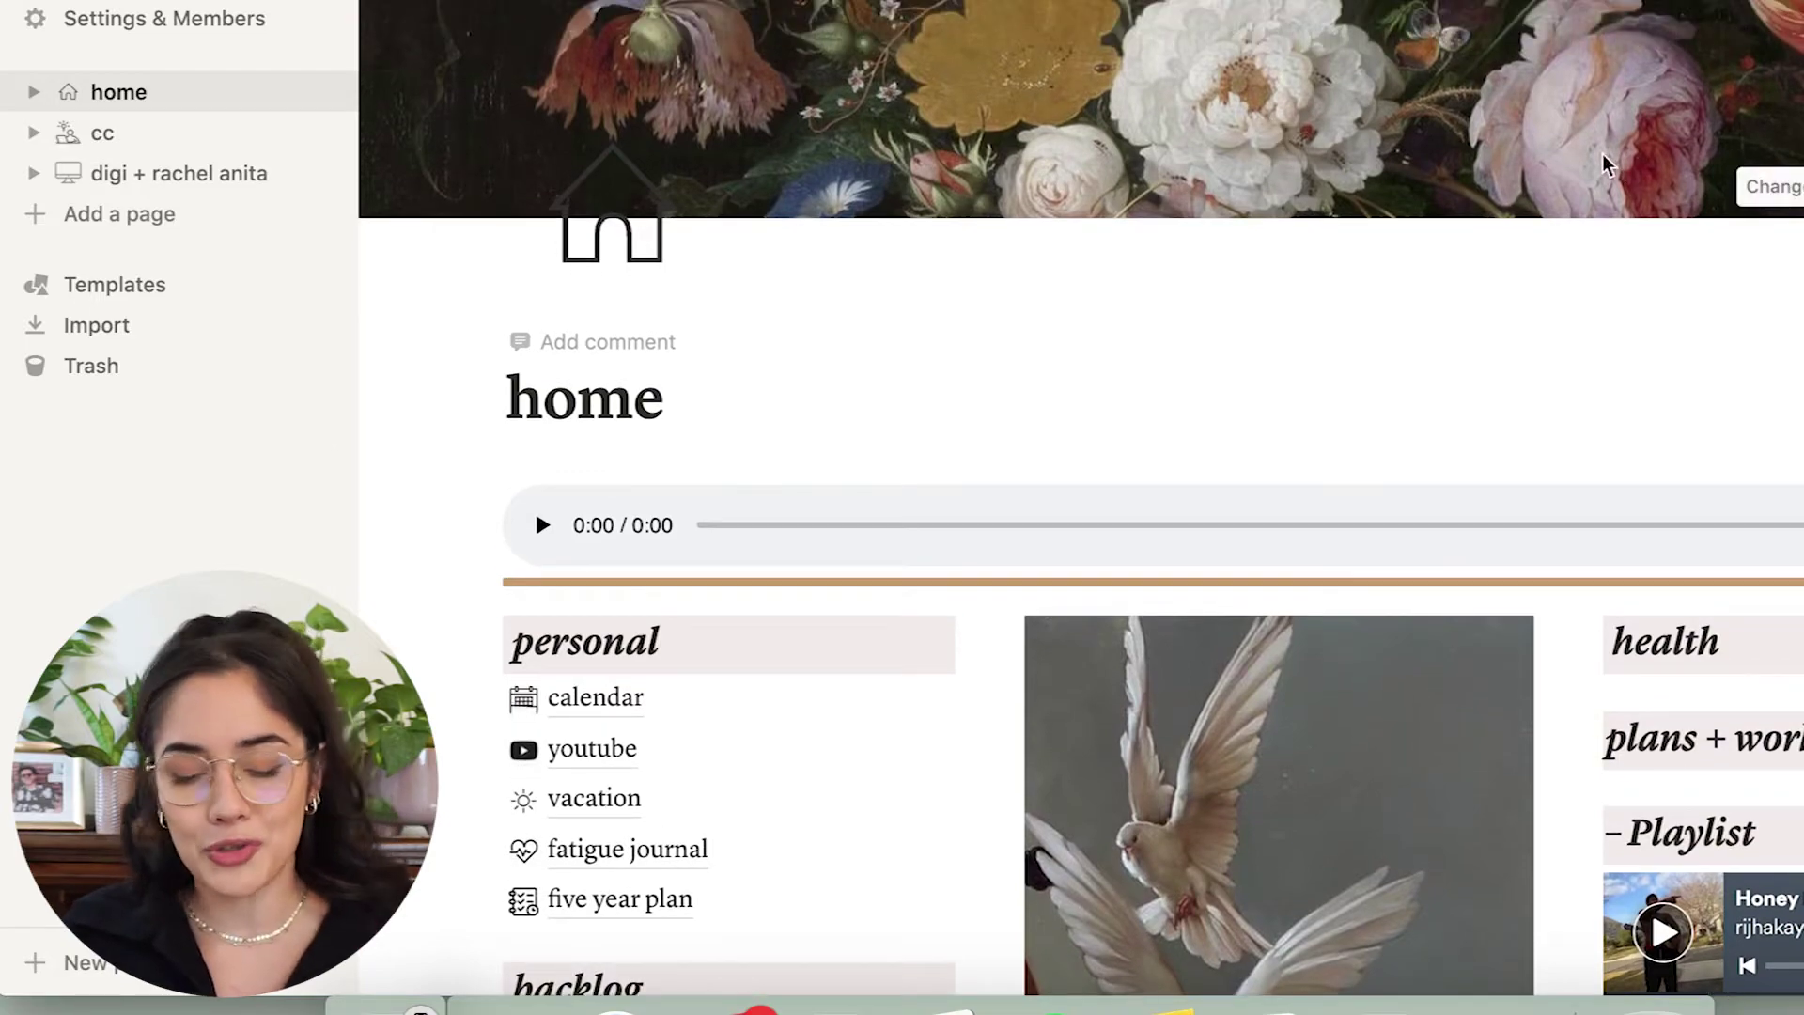
pyautogui.click(1779, 194)
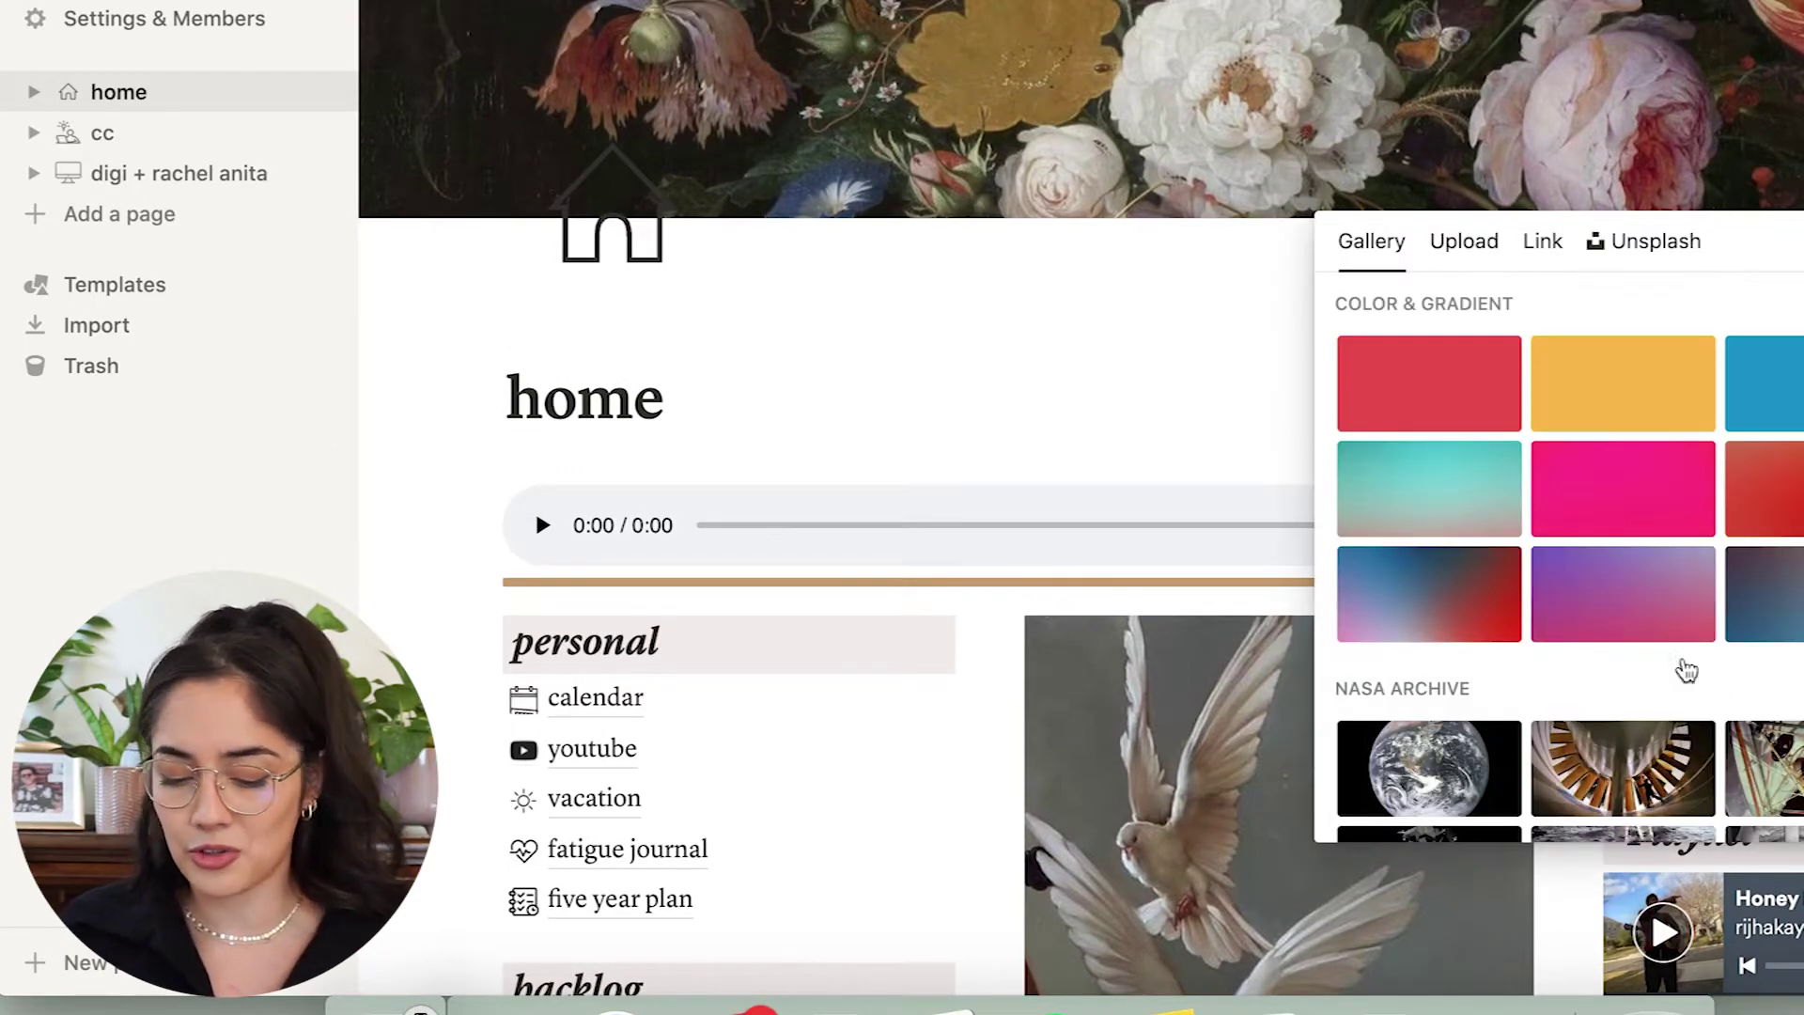
# Close the cover picker and delete the audio player block from the home page.
pyautogui.scroll(-10, 1696, 677)
pyautogui.scroll(-3, 1712, 686)
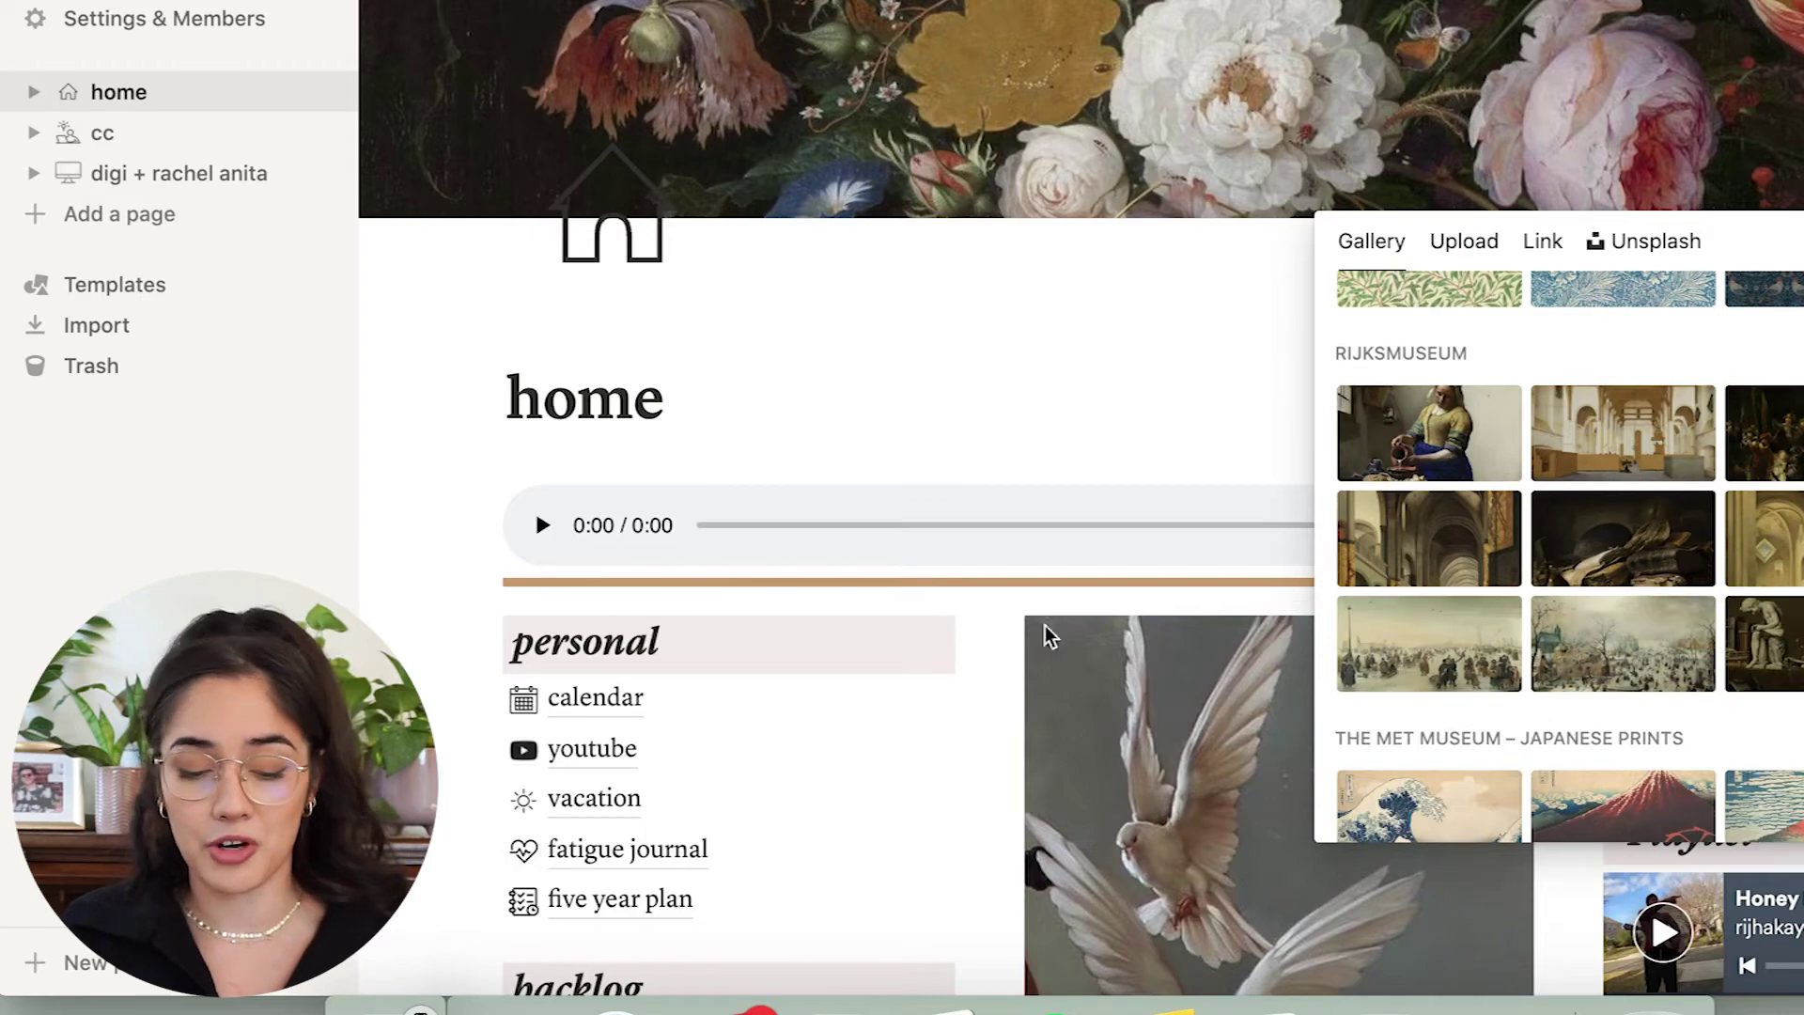
pyautogui.click(960, 422)
pyautogui.scroll(-2, 960, 422)
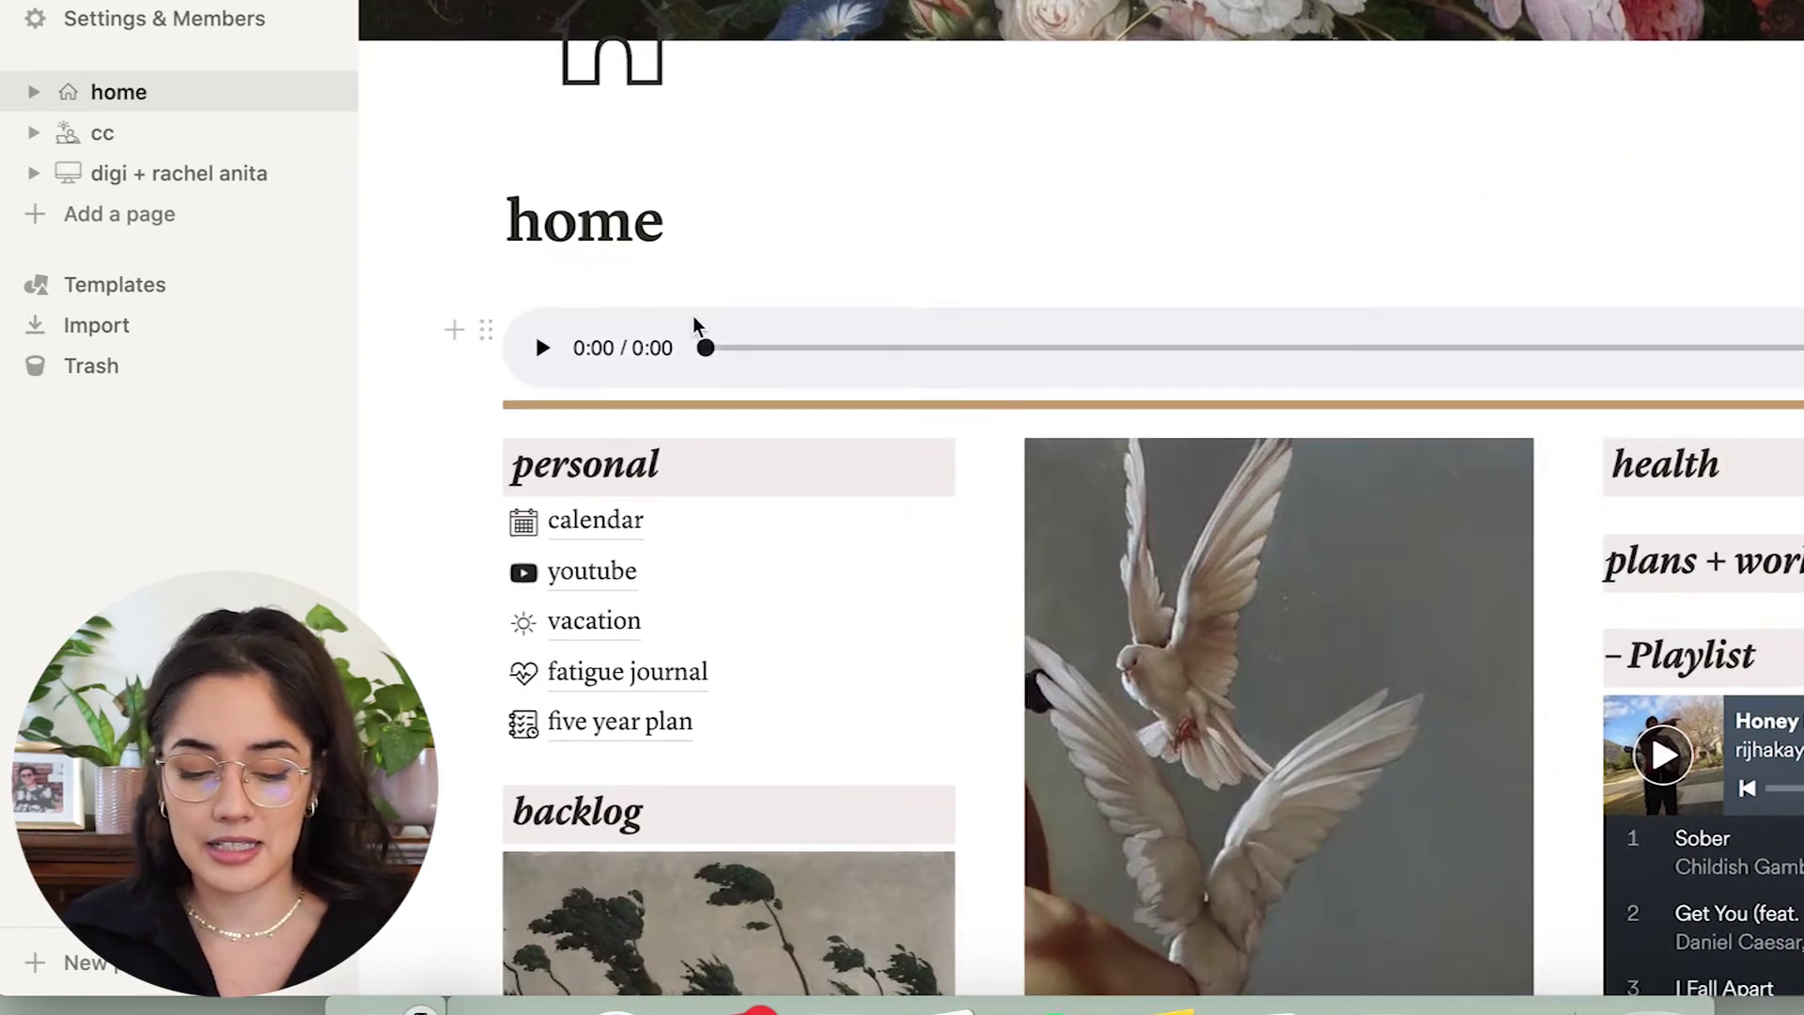
pyautogui.scroll(-1, 692, 324)
pyautogui.click(483, 228)
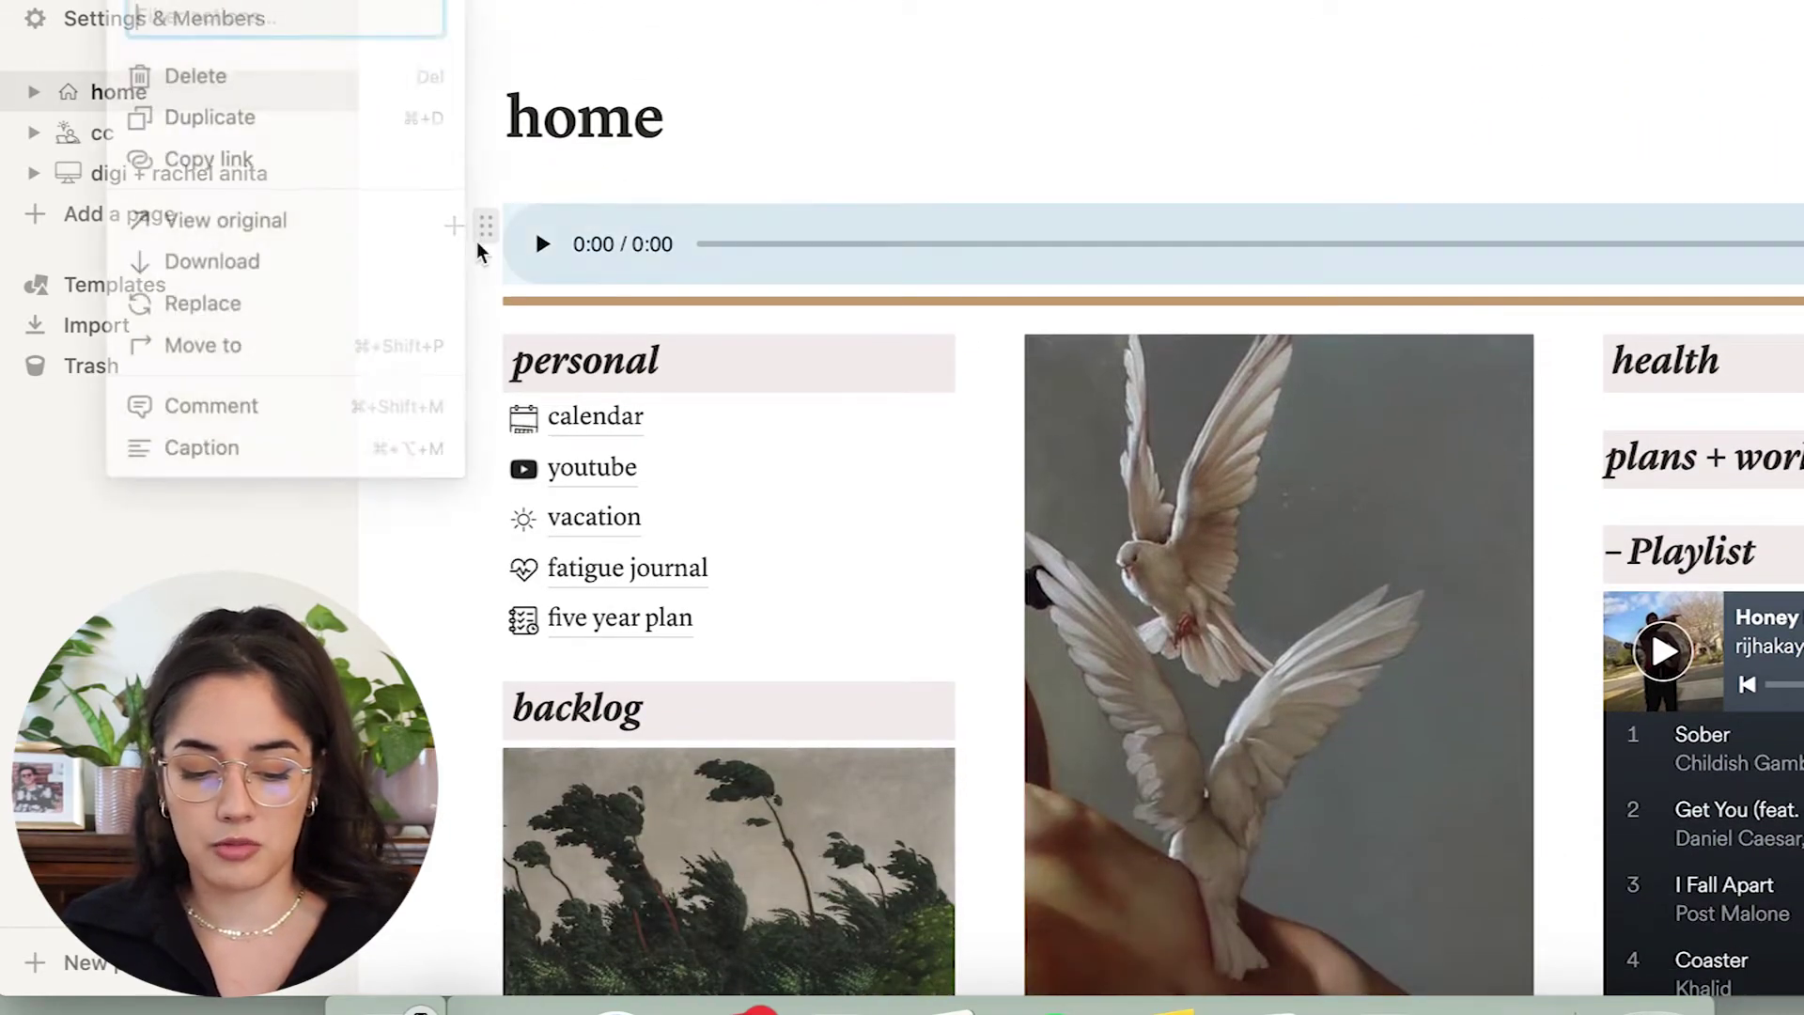
pyautogui.press('Delete')
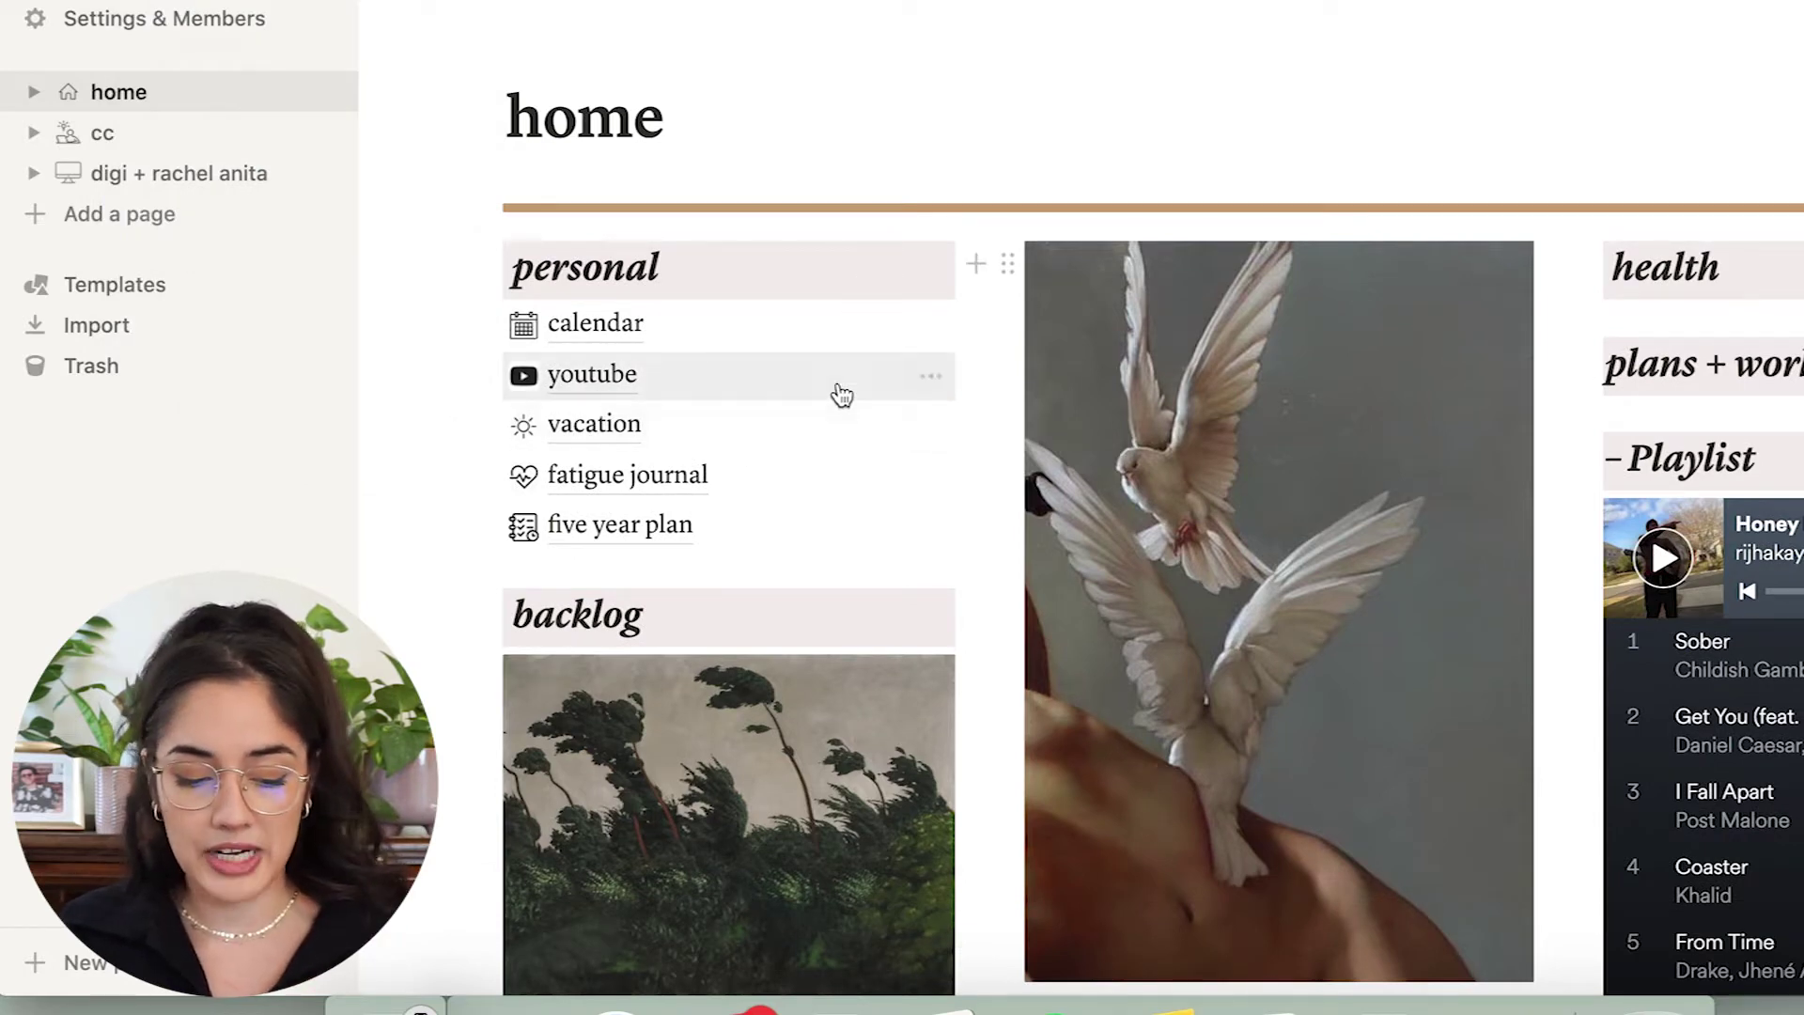
# Select the heading word 'personal', re-expand home's subpages in the sidebar and open the calendar page.
pyautogui.moveTo(516, 272); pyautogui.dragTo(673, 270)
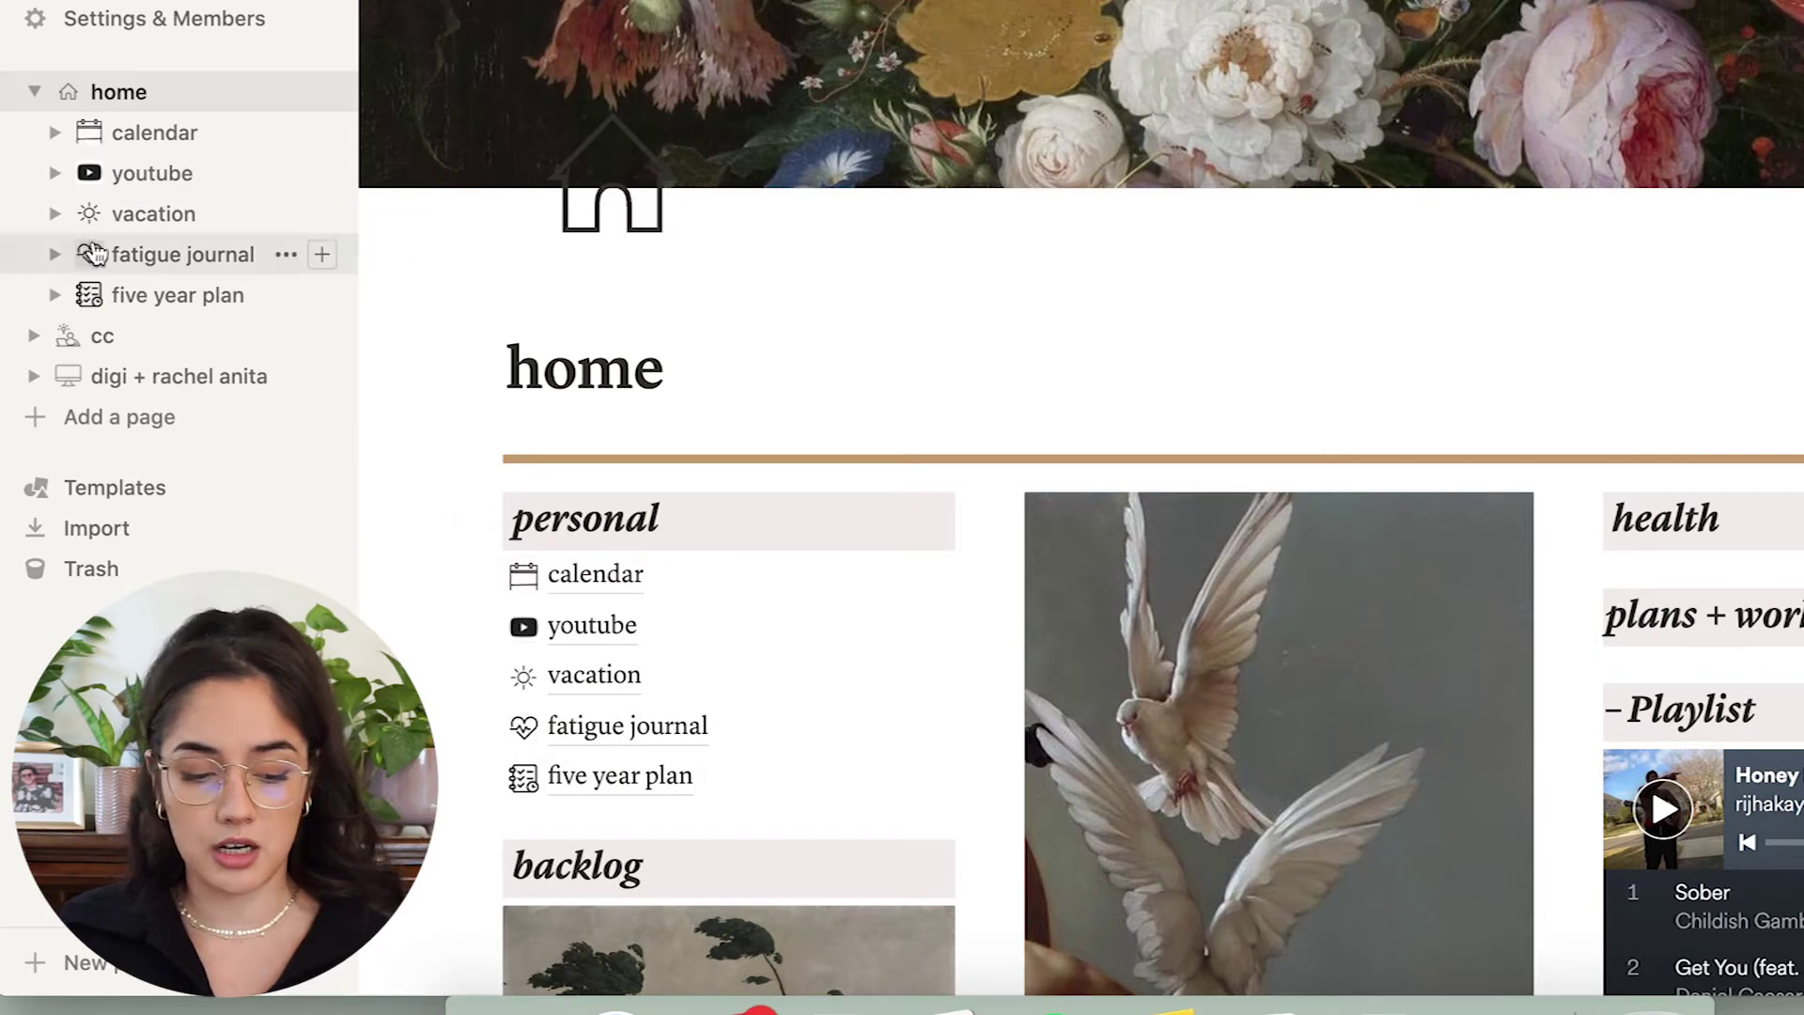
pyautogui.click(34, 91)
pyautogui.click(34, 91)
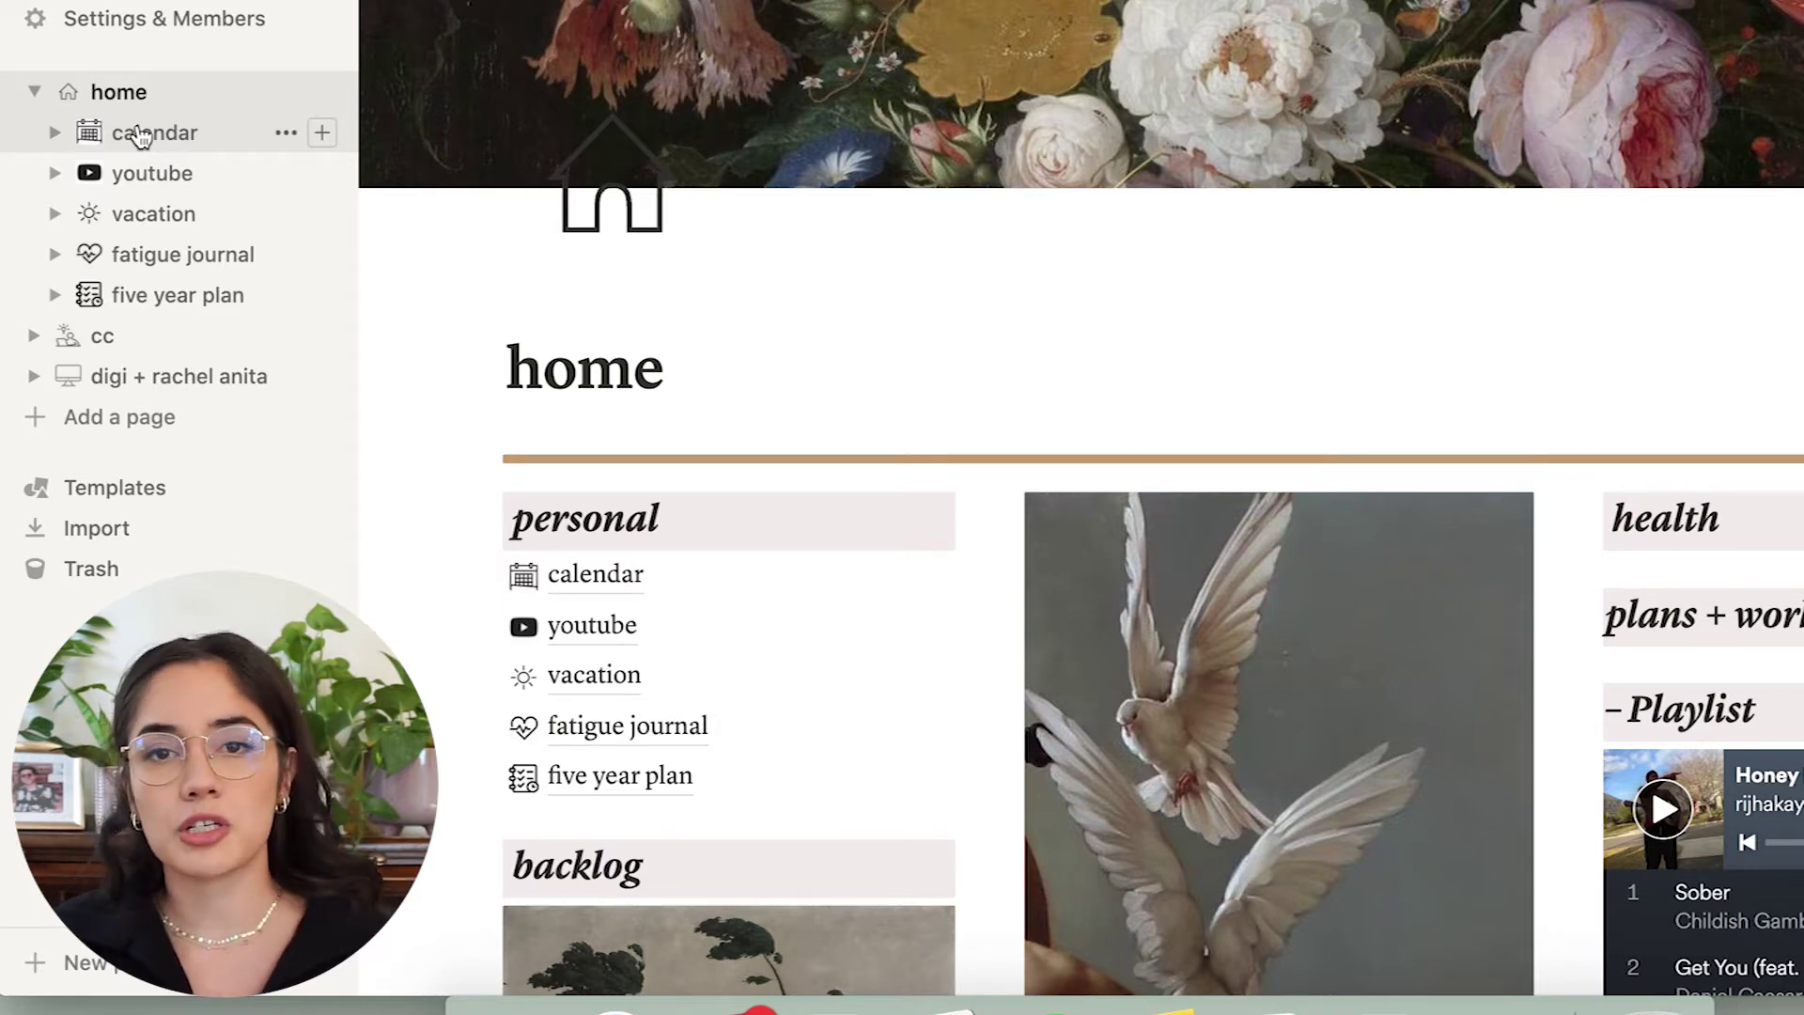
pyautogui.click(139, 137)
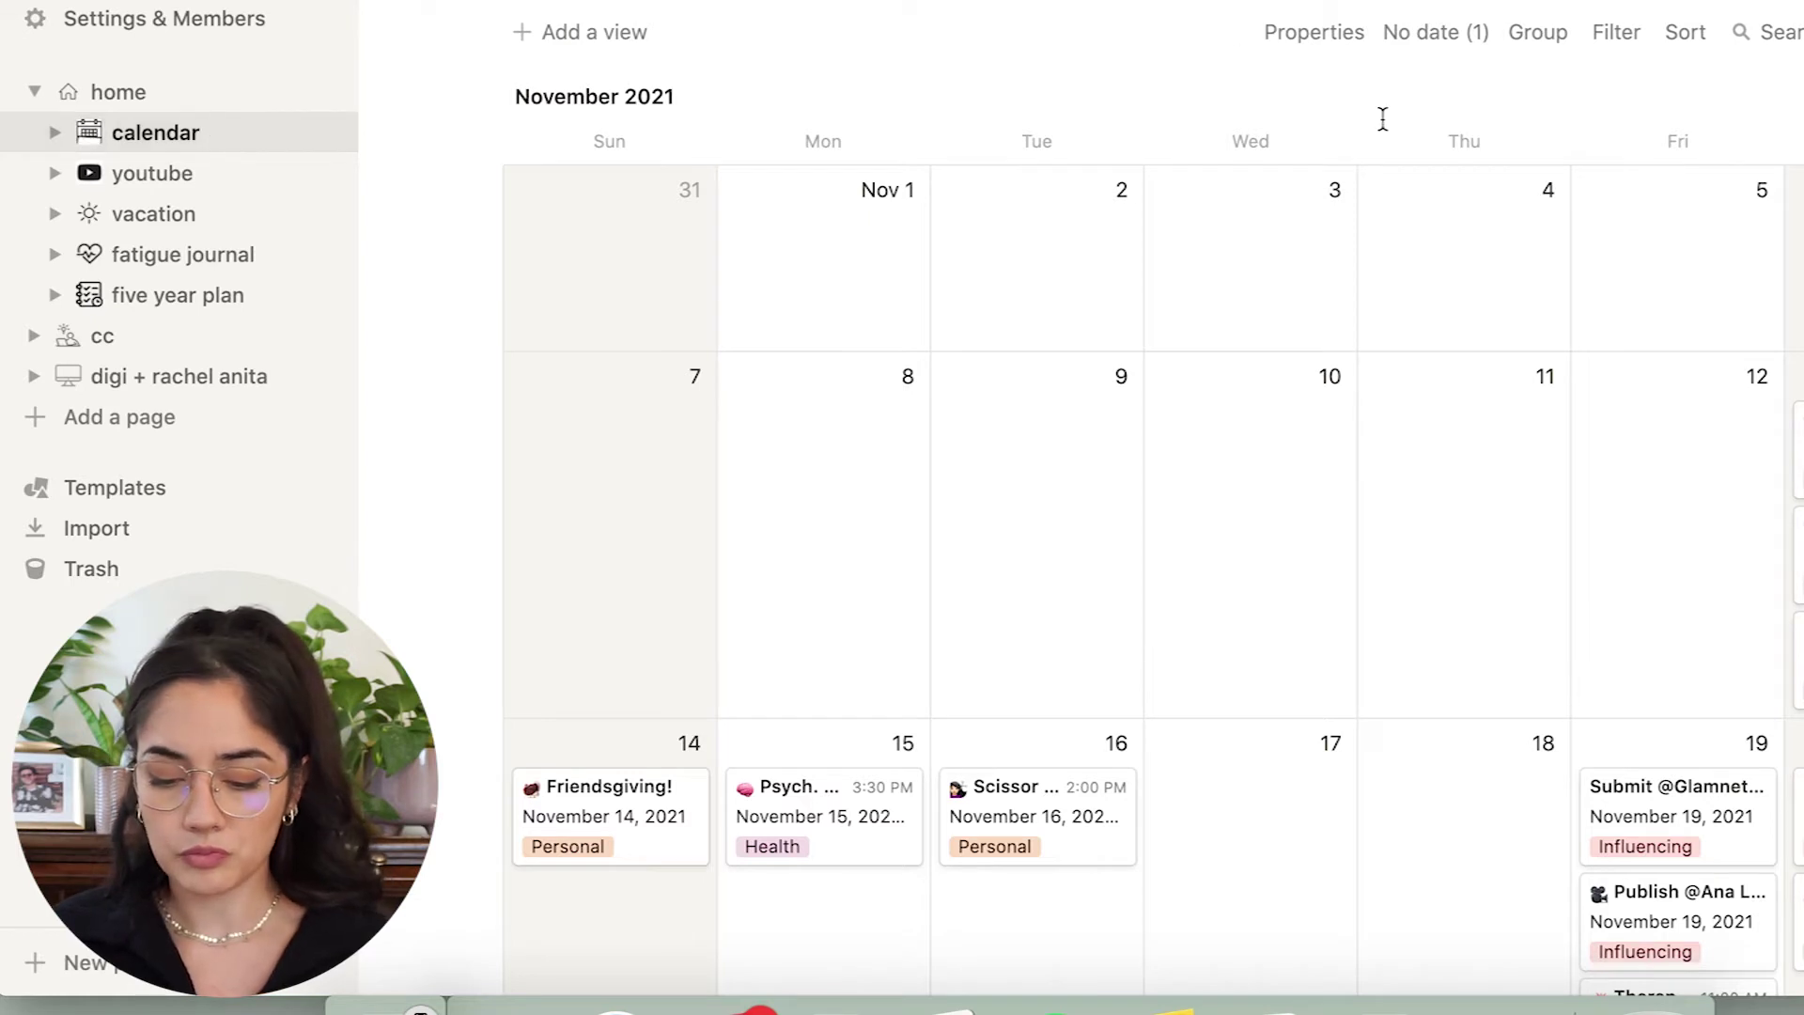
# Scroll through the November 2021 month view down to the November 19 entries.
pyautogui.scroll(-2, 1180, 351)
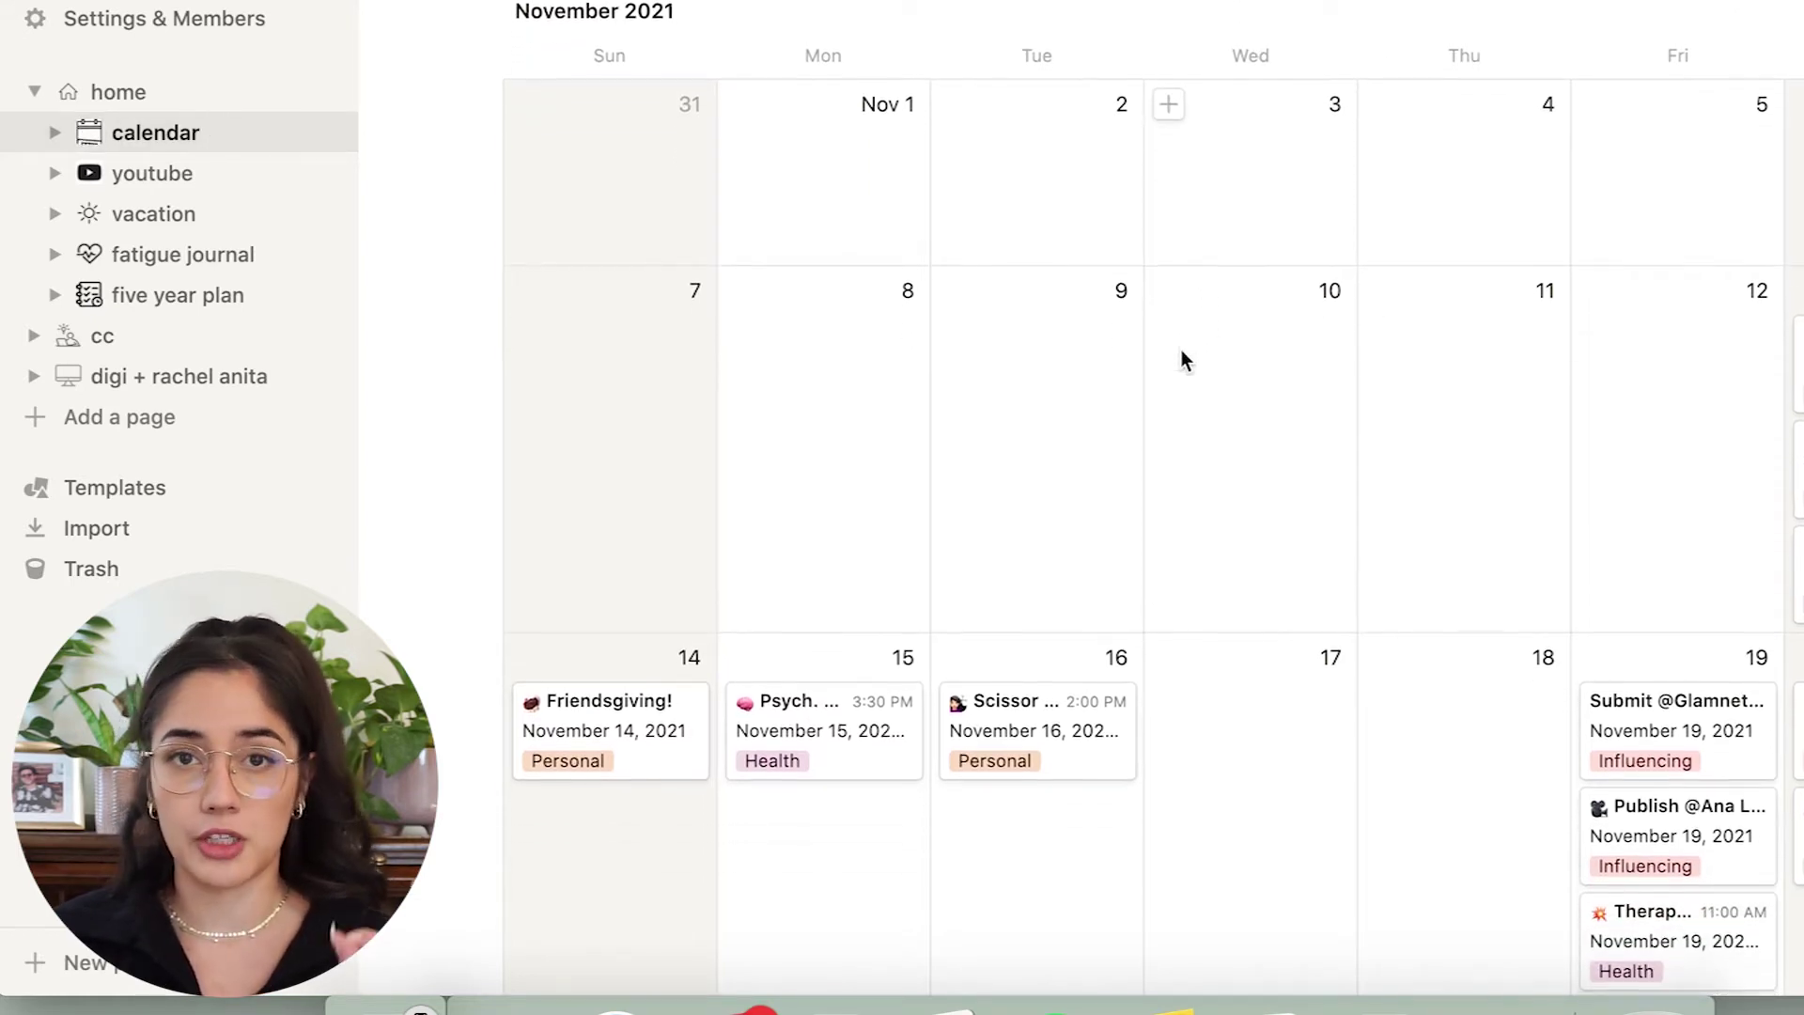
pyautogui.scroll(1, 1192, 402)
pyautogui.scroll(-3, 1193, 402)
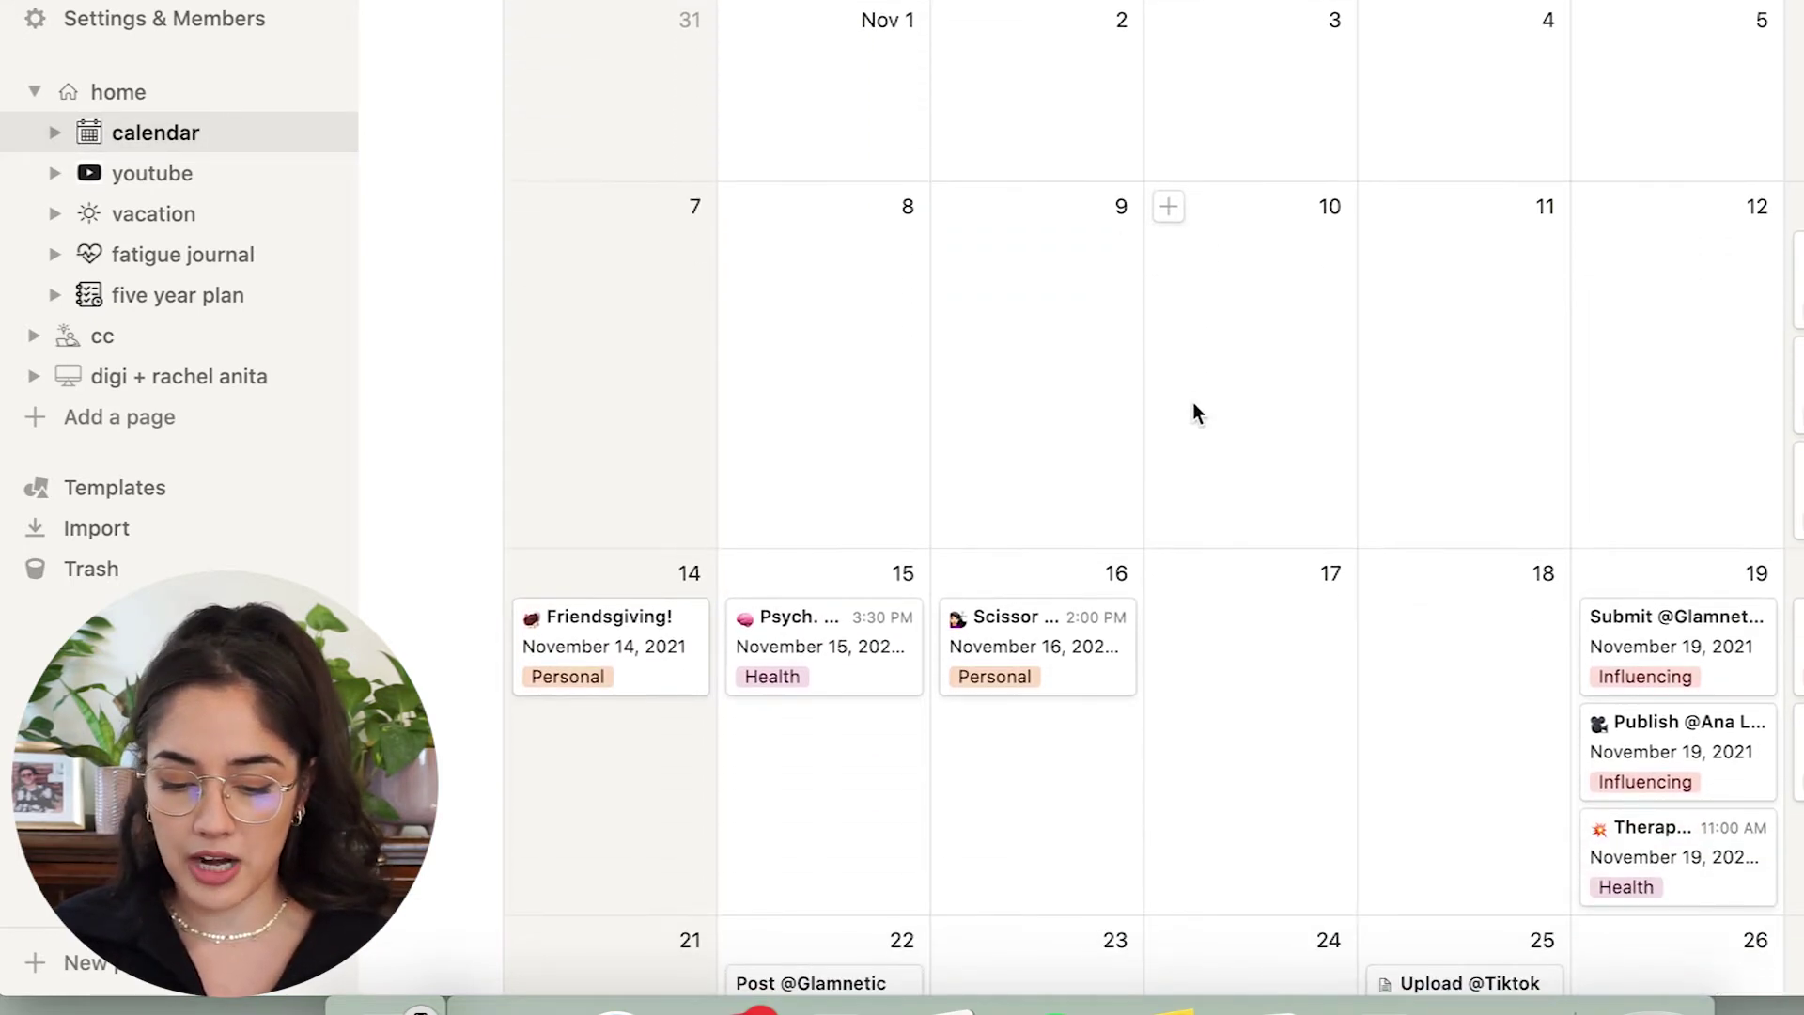
pyautogui.scroll(-2, 1195, 411)
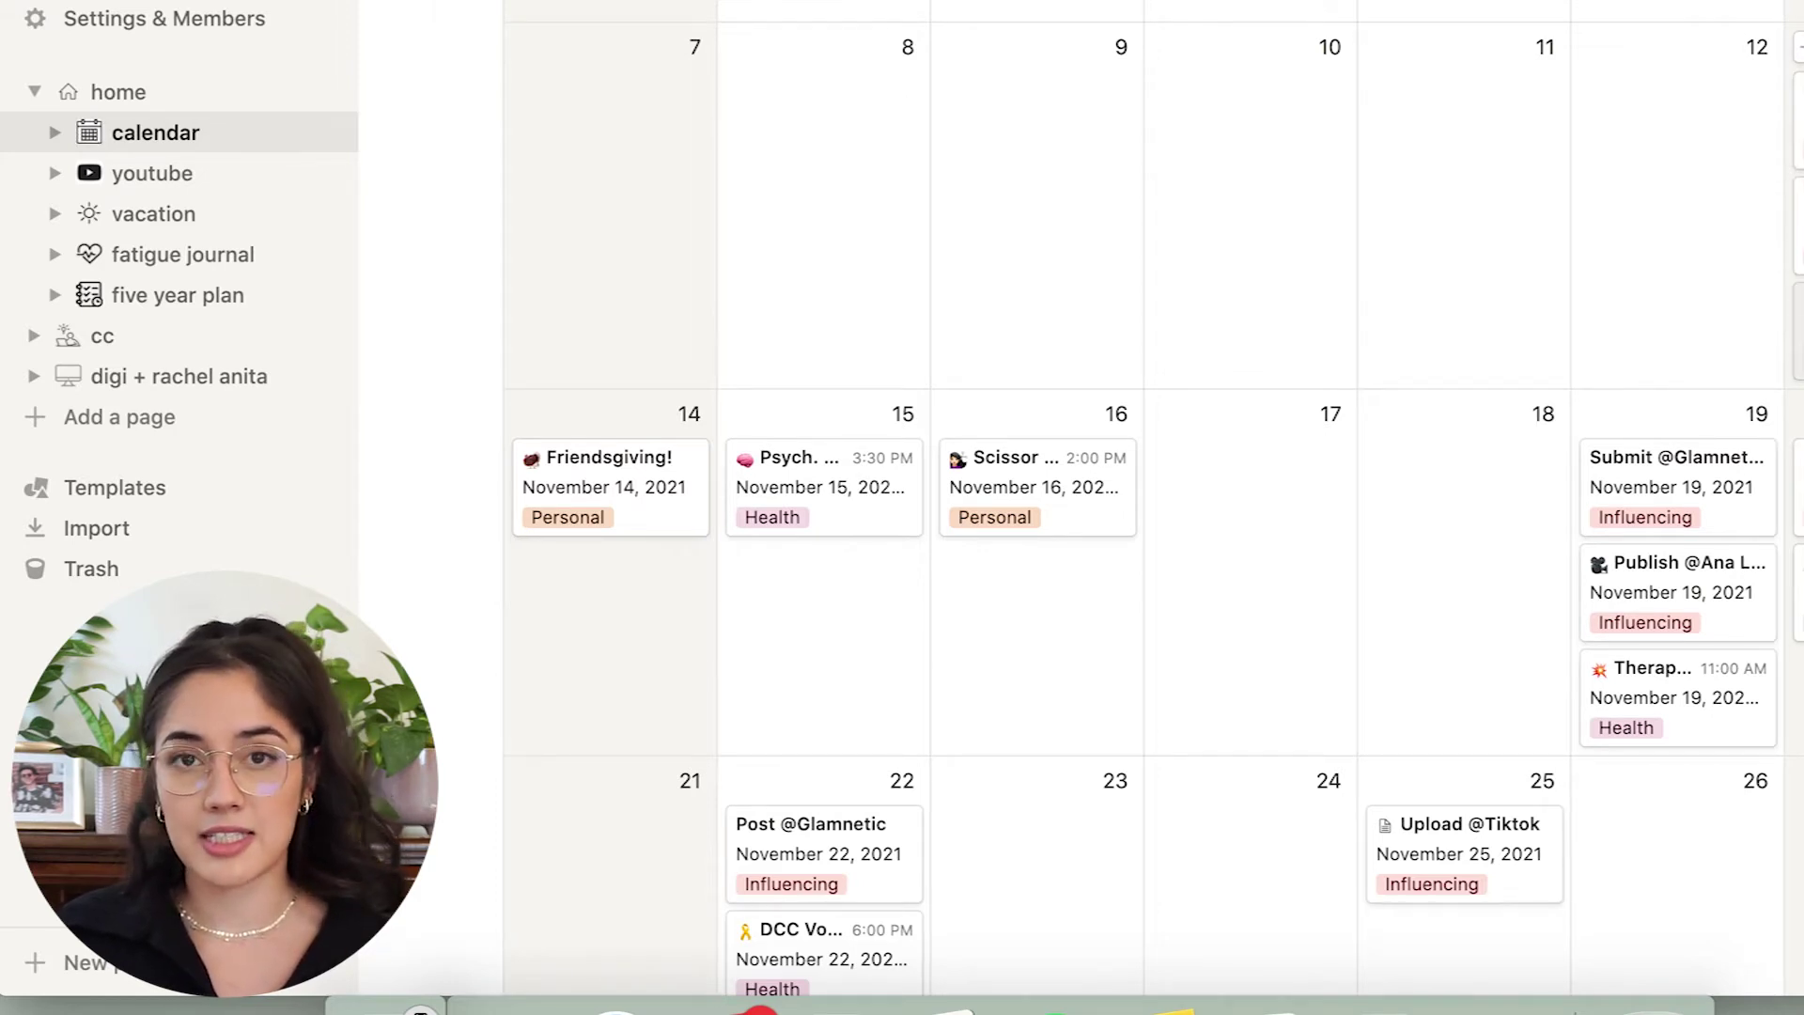
pyautogui.click(1798, 329)
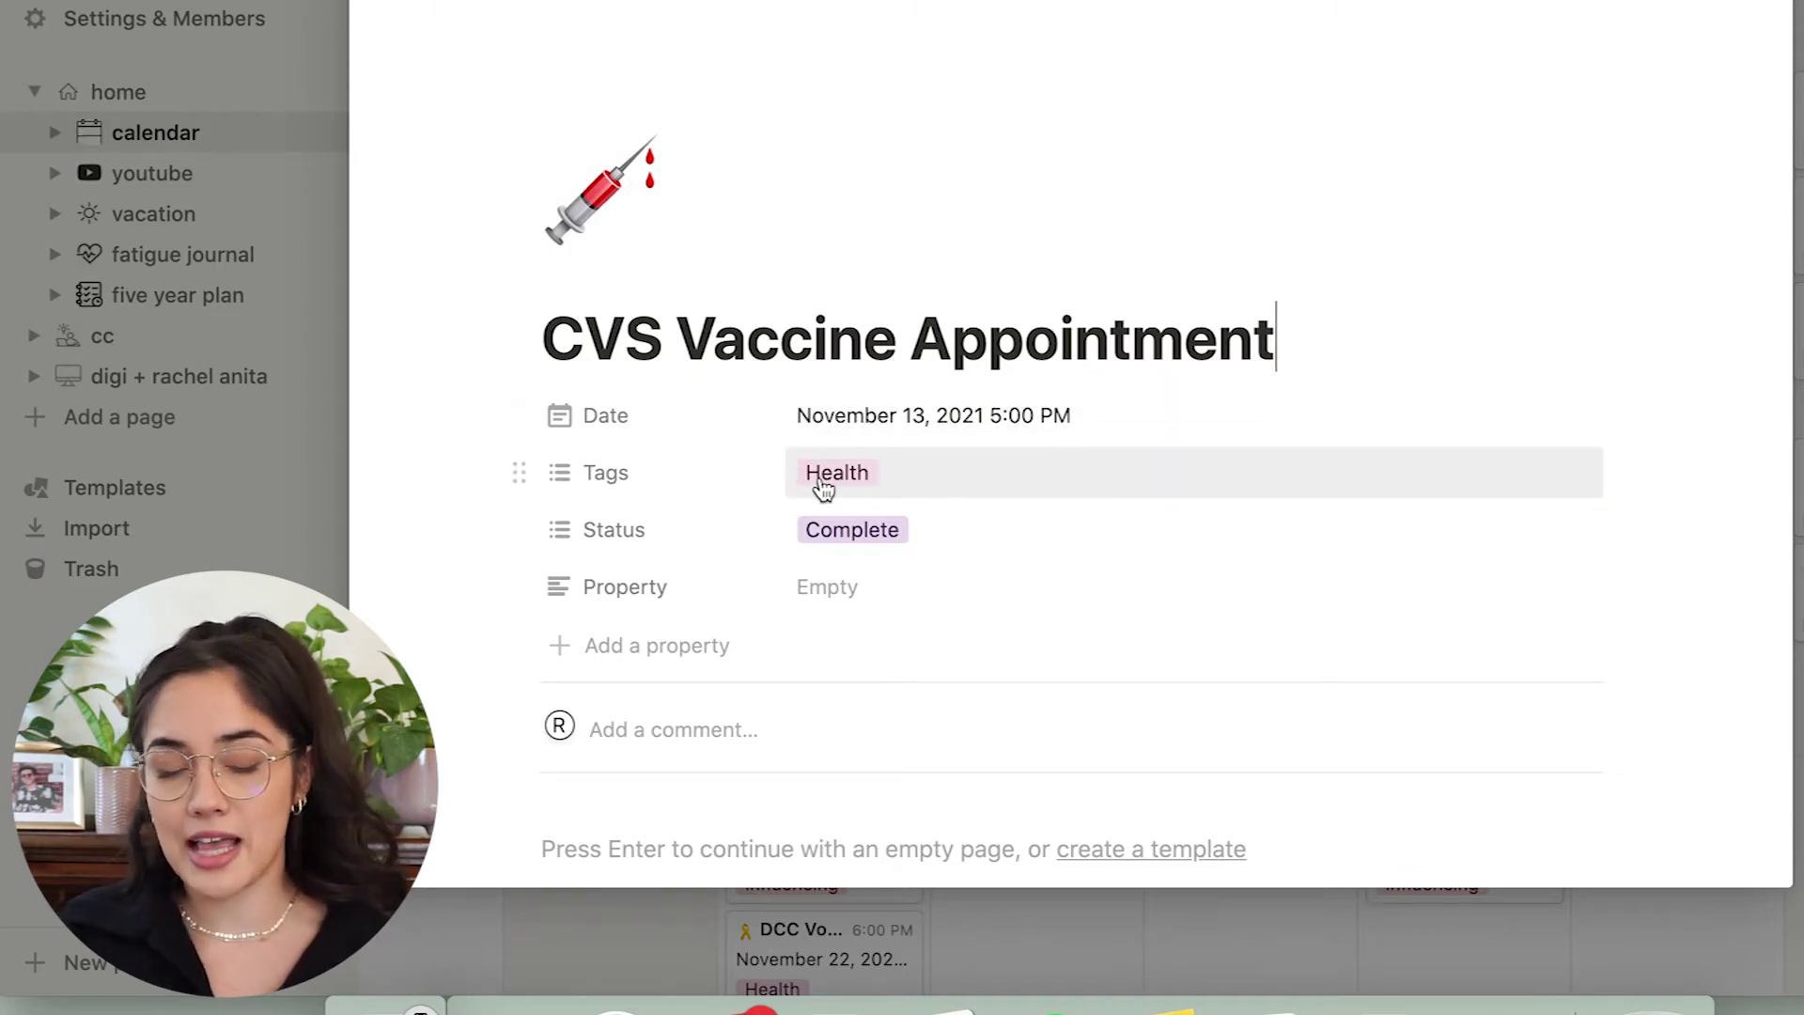
pyautogui.click(841, 532)
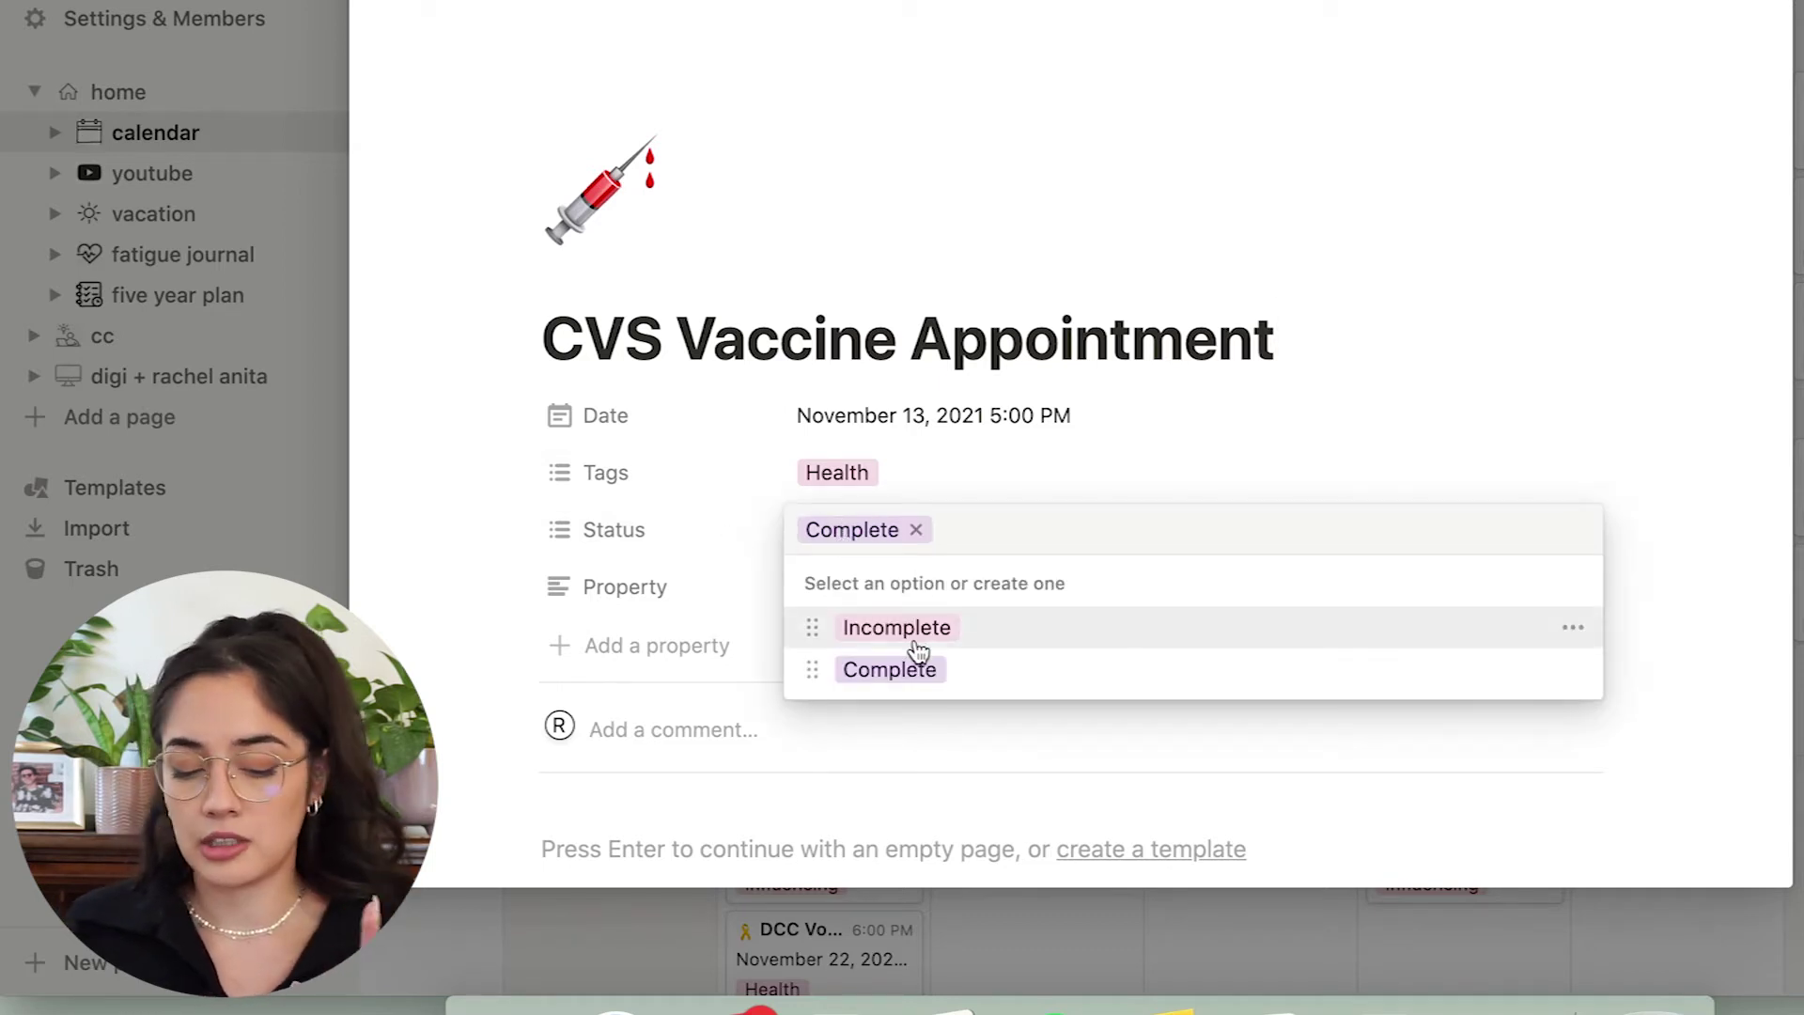
pyautogui.click(589, 595)
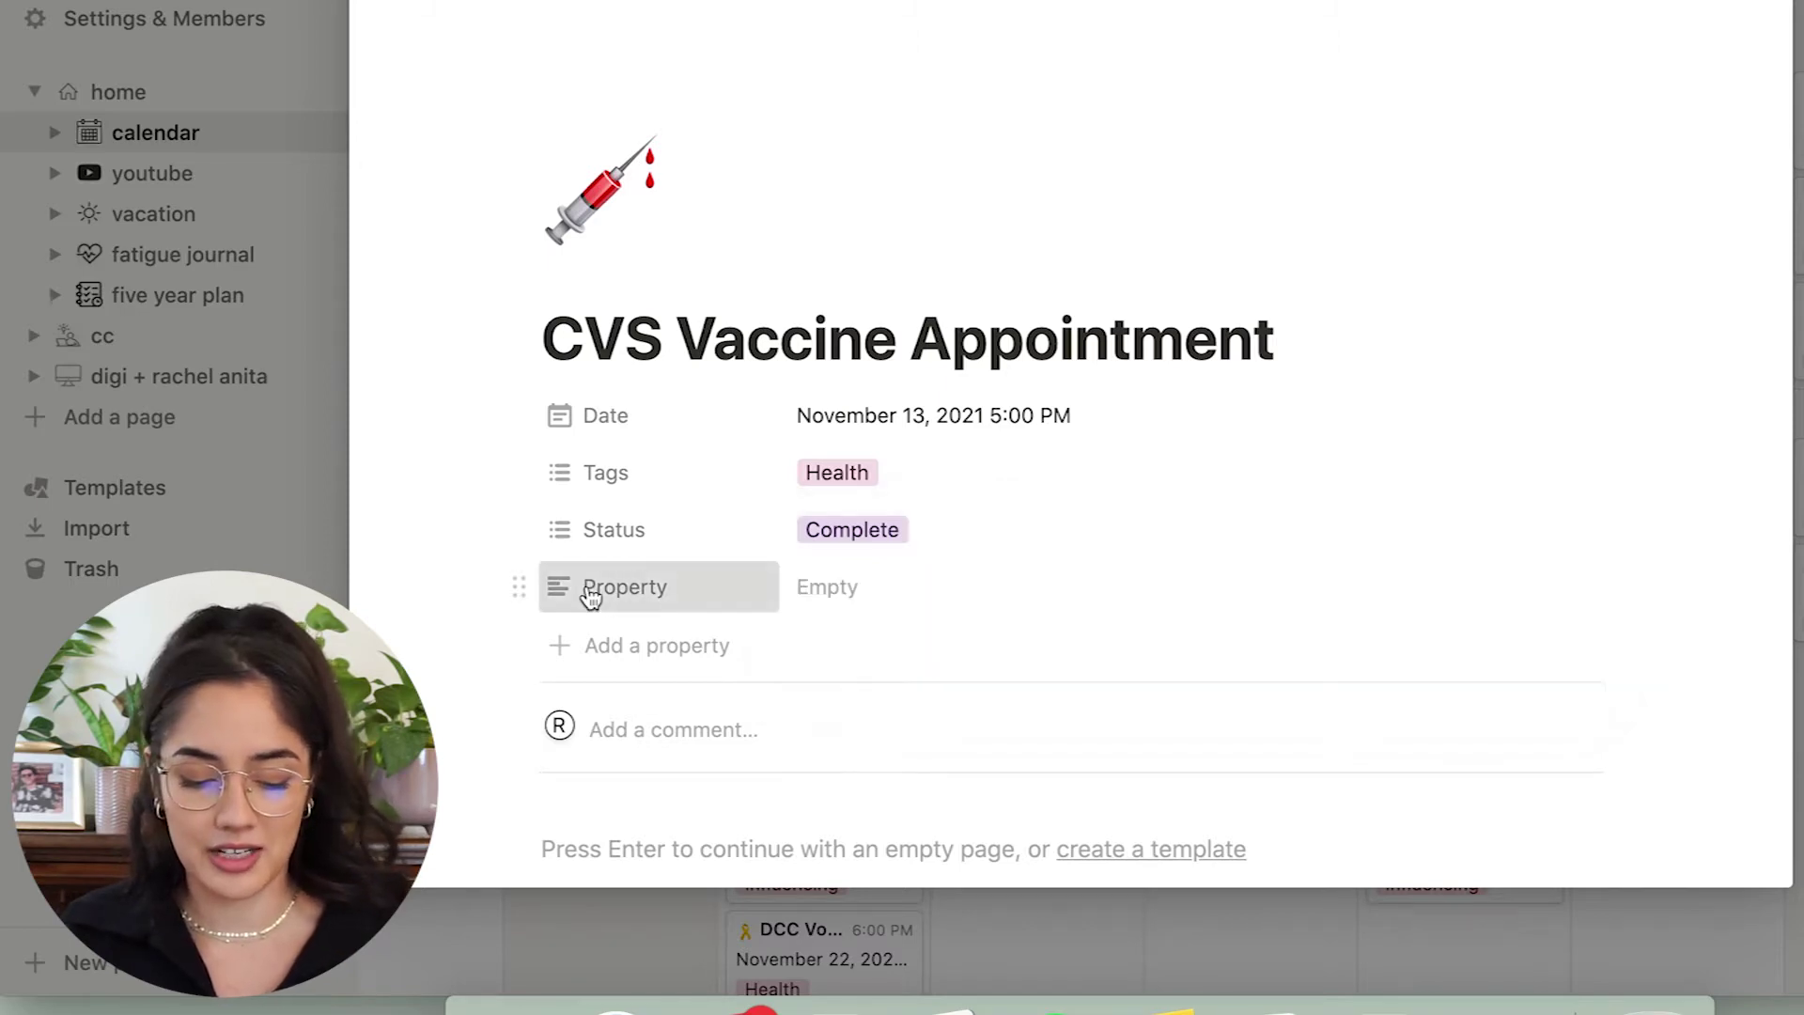
pyautogui.click(589, 593)
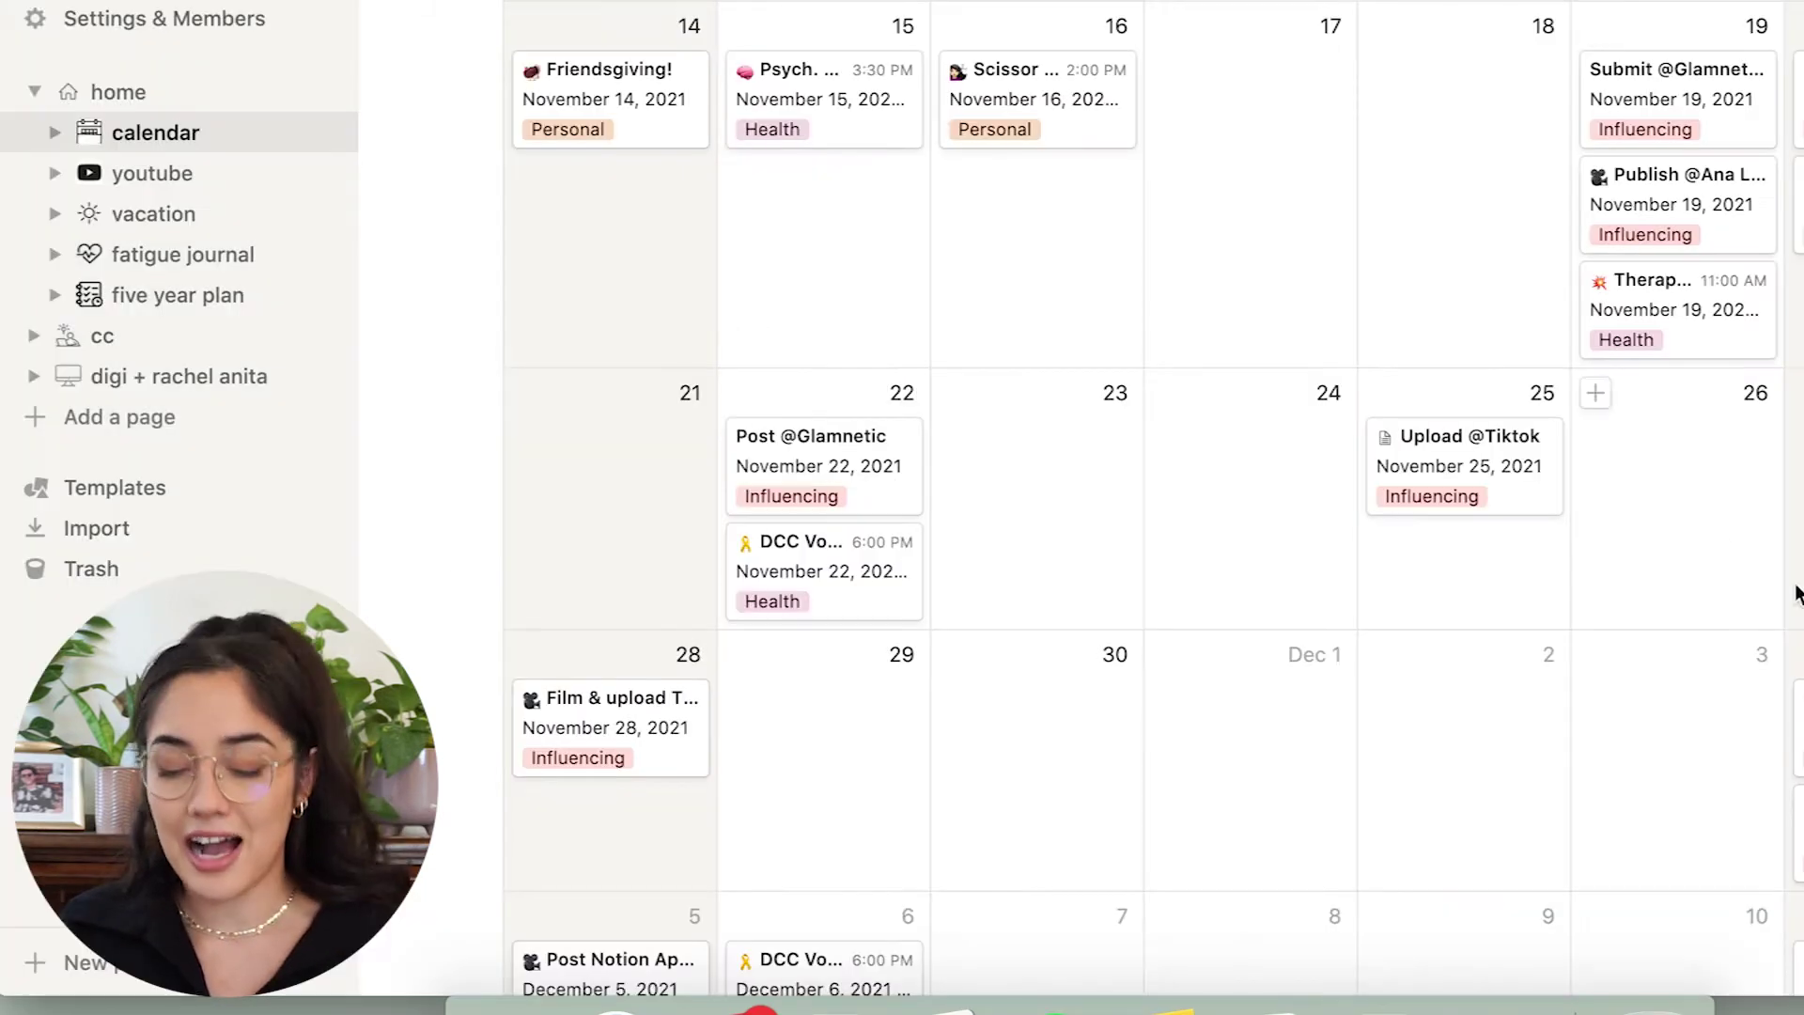
pyautogui.scroll(-5, 1155, 498)
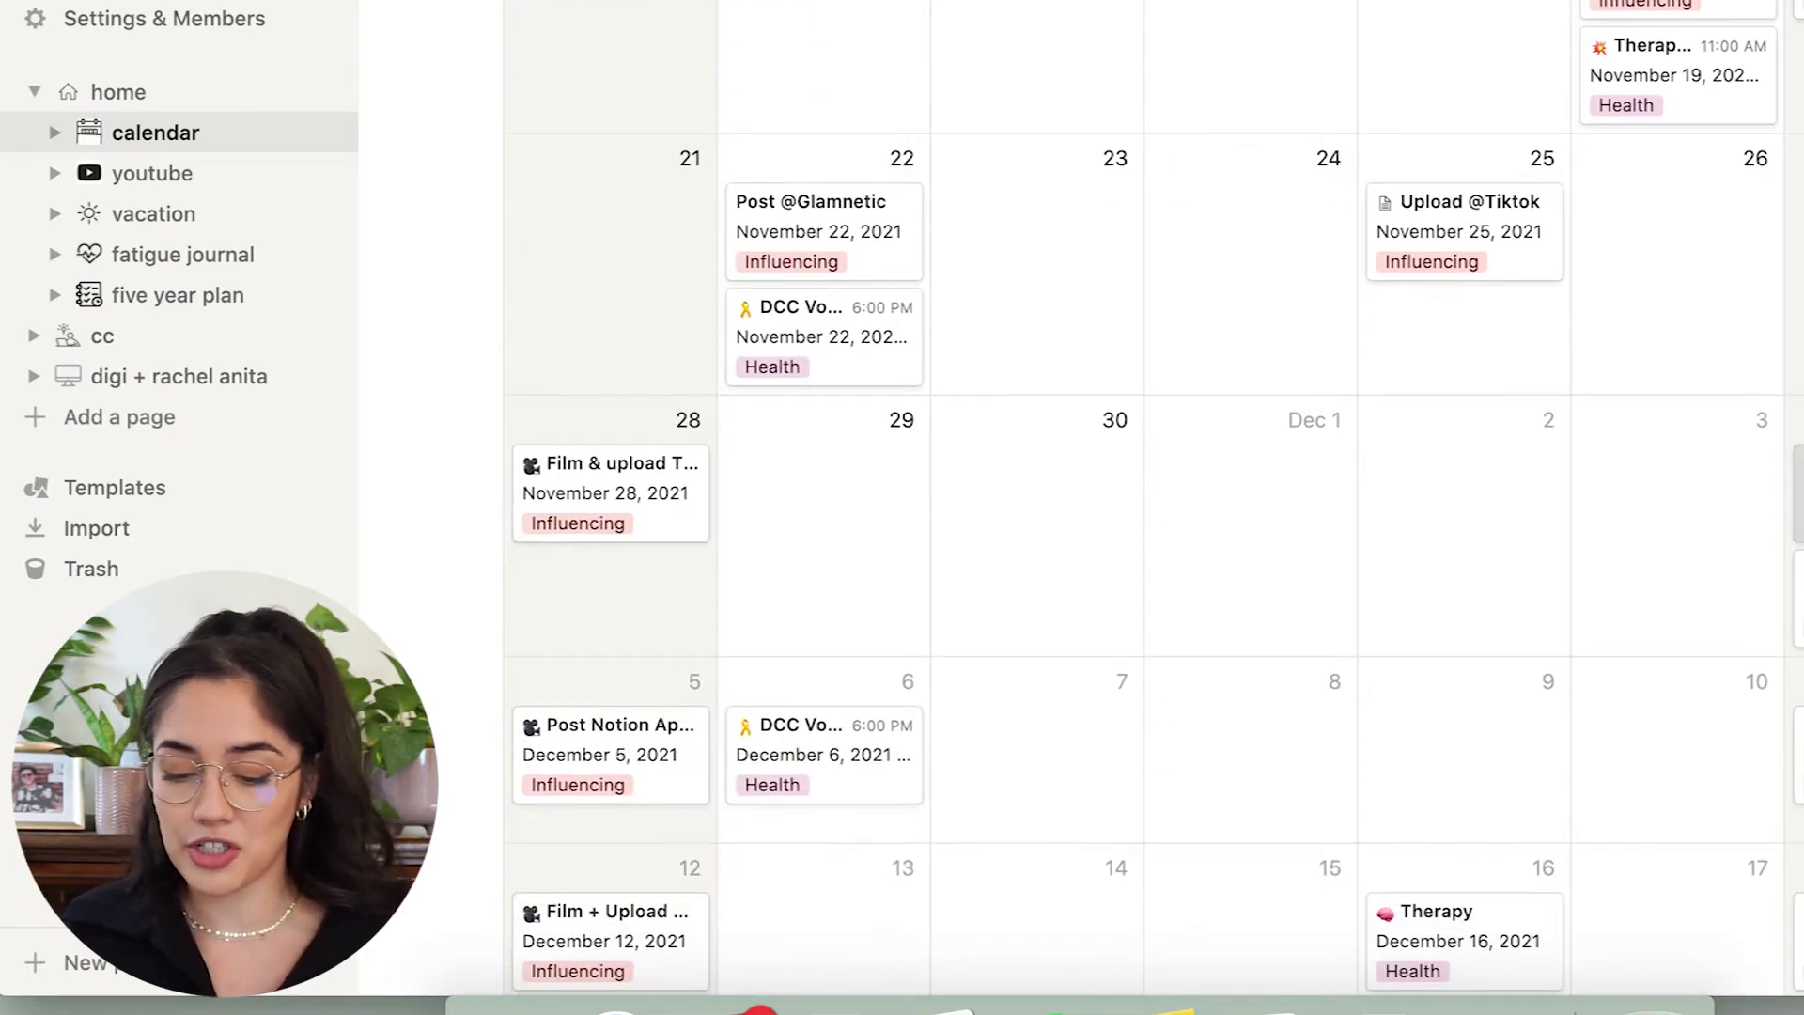
pyautogui.click(1797, 488)
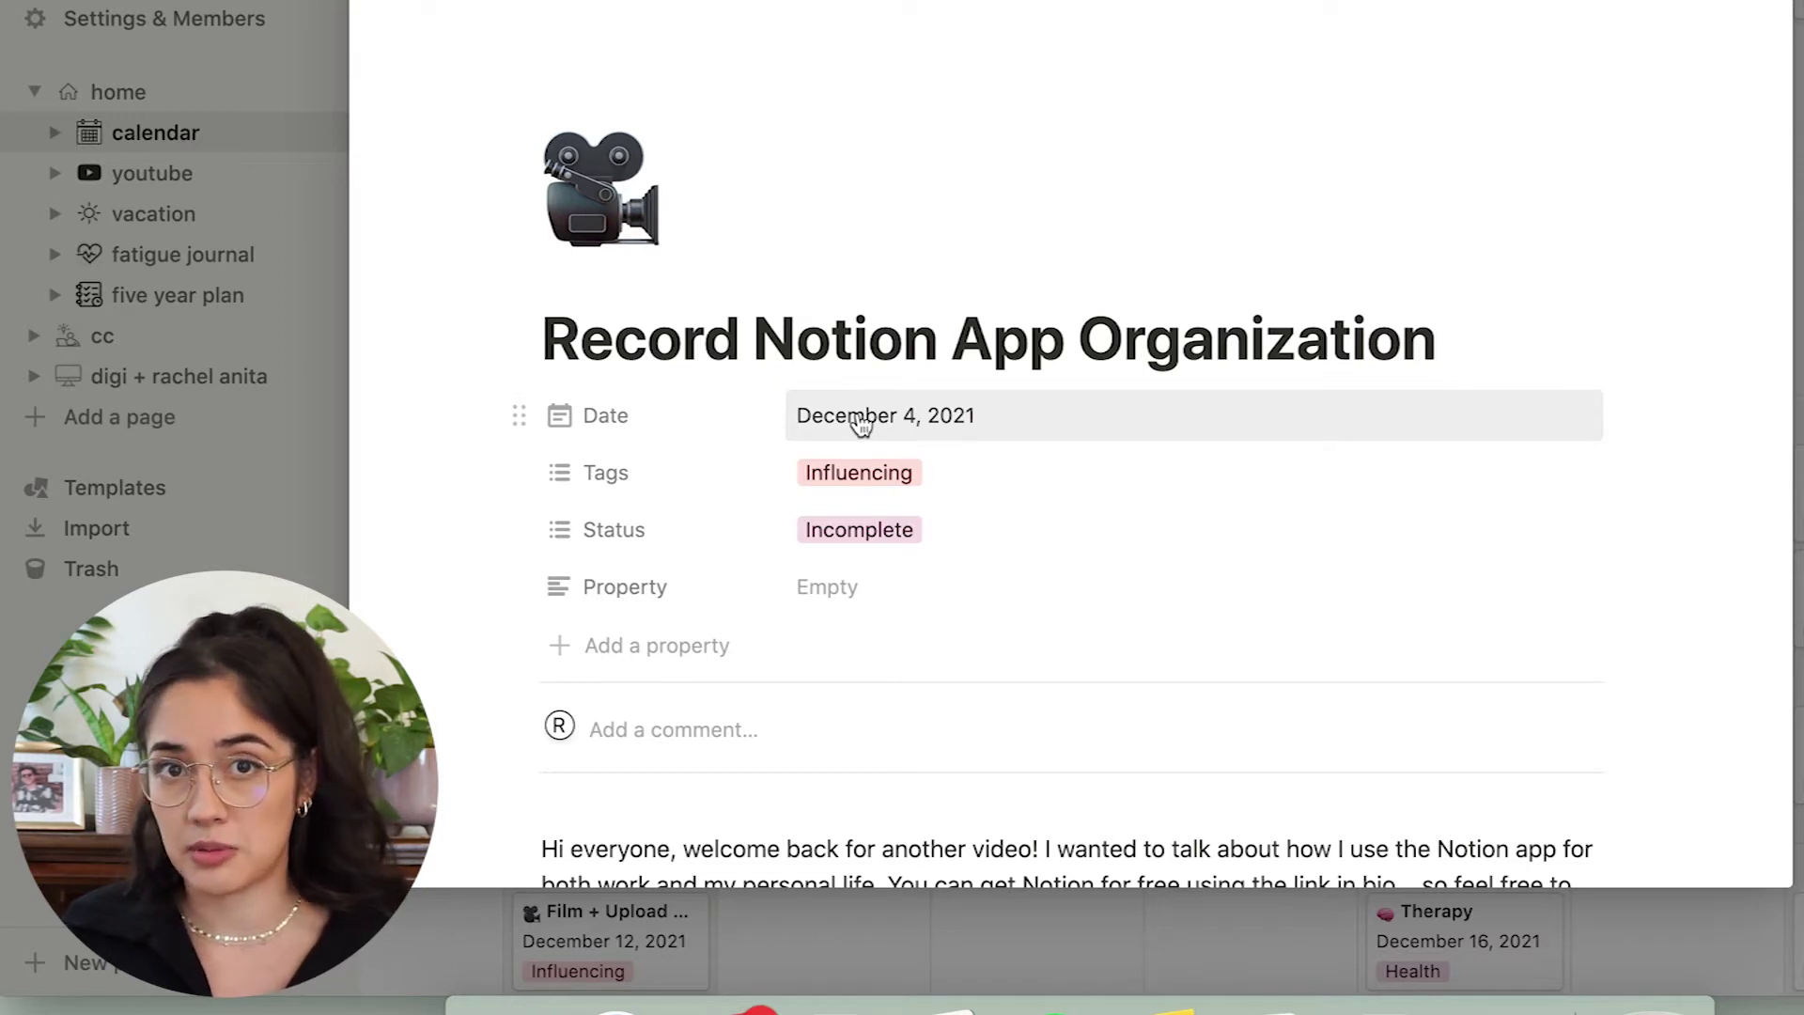
# Change the Record Notion App Organization status from Incomplete to Complete and close the entry.
pyautogui.click(971, 470)
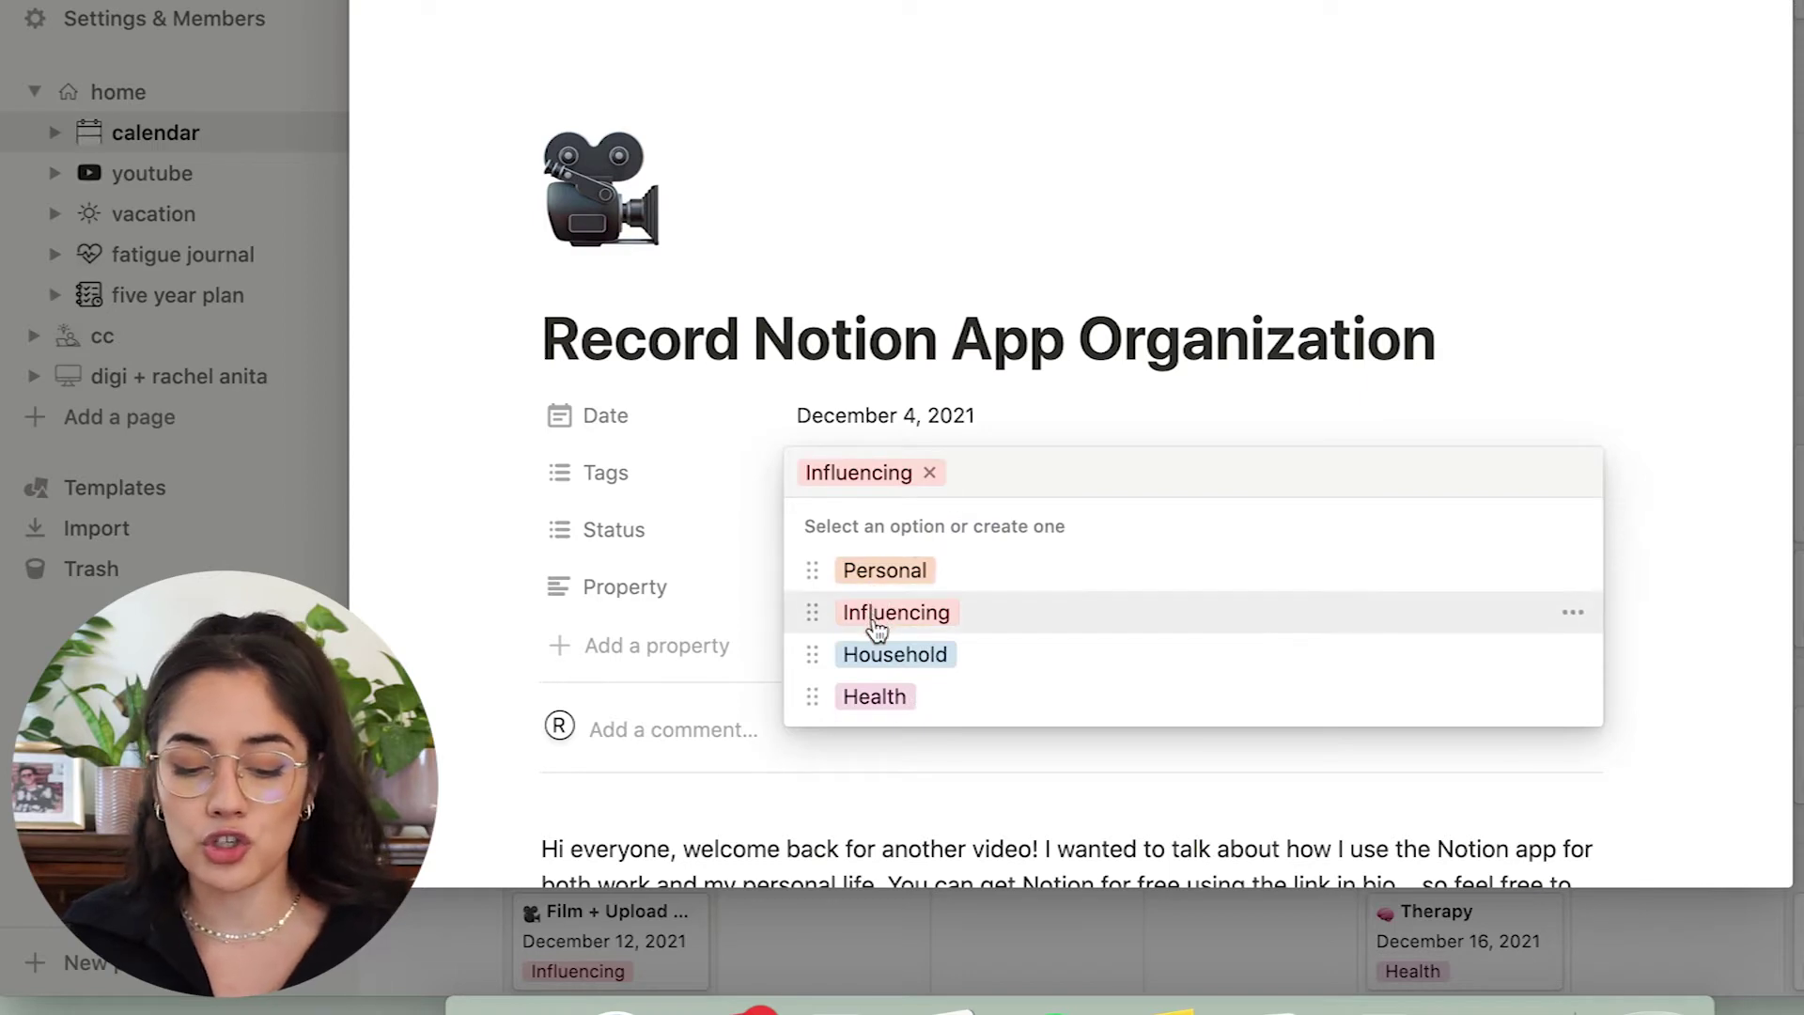
pyautogui.click(893, 765)
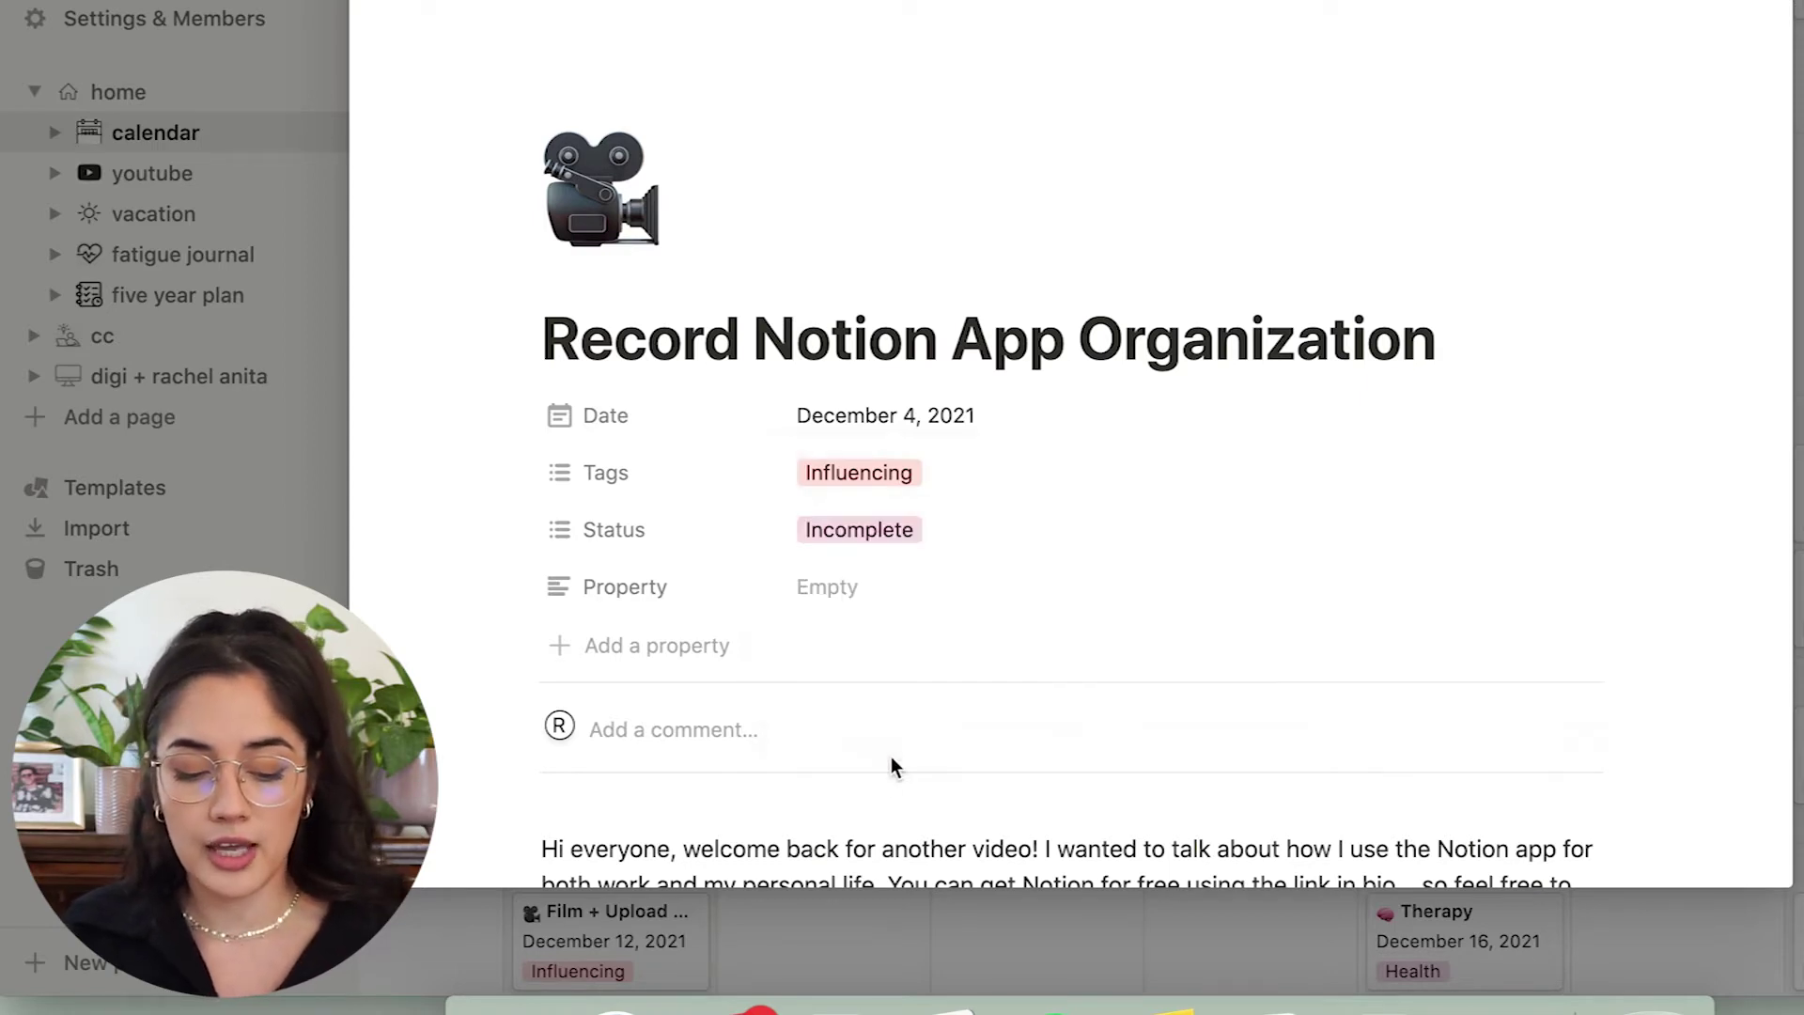
pyautogui.click(933, 537)
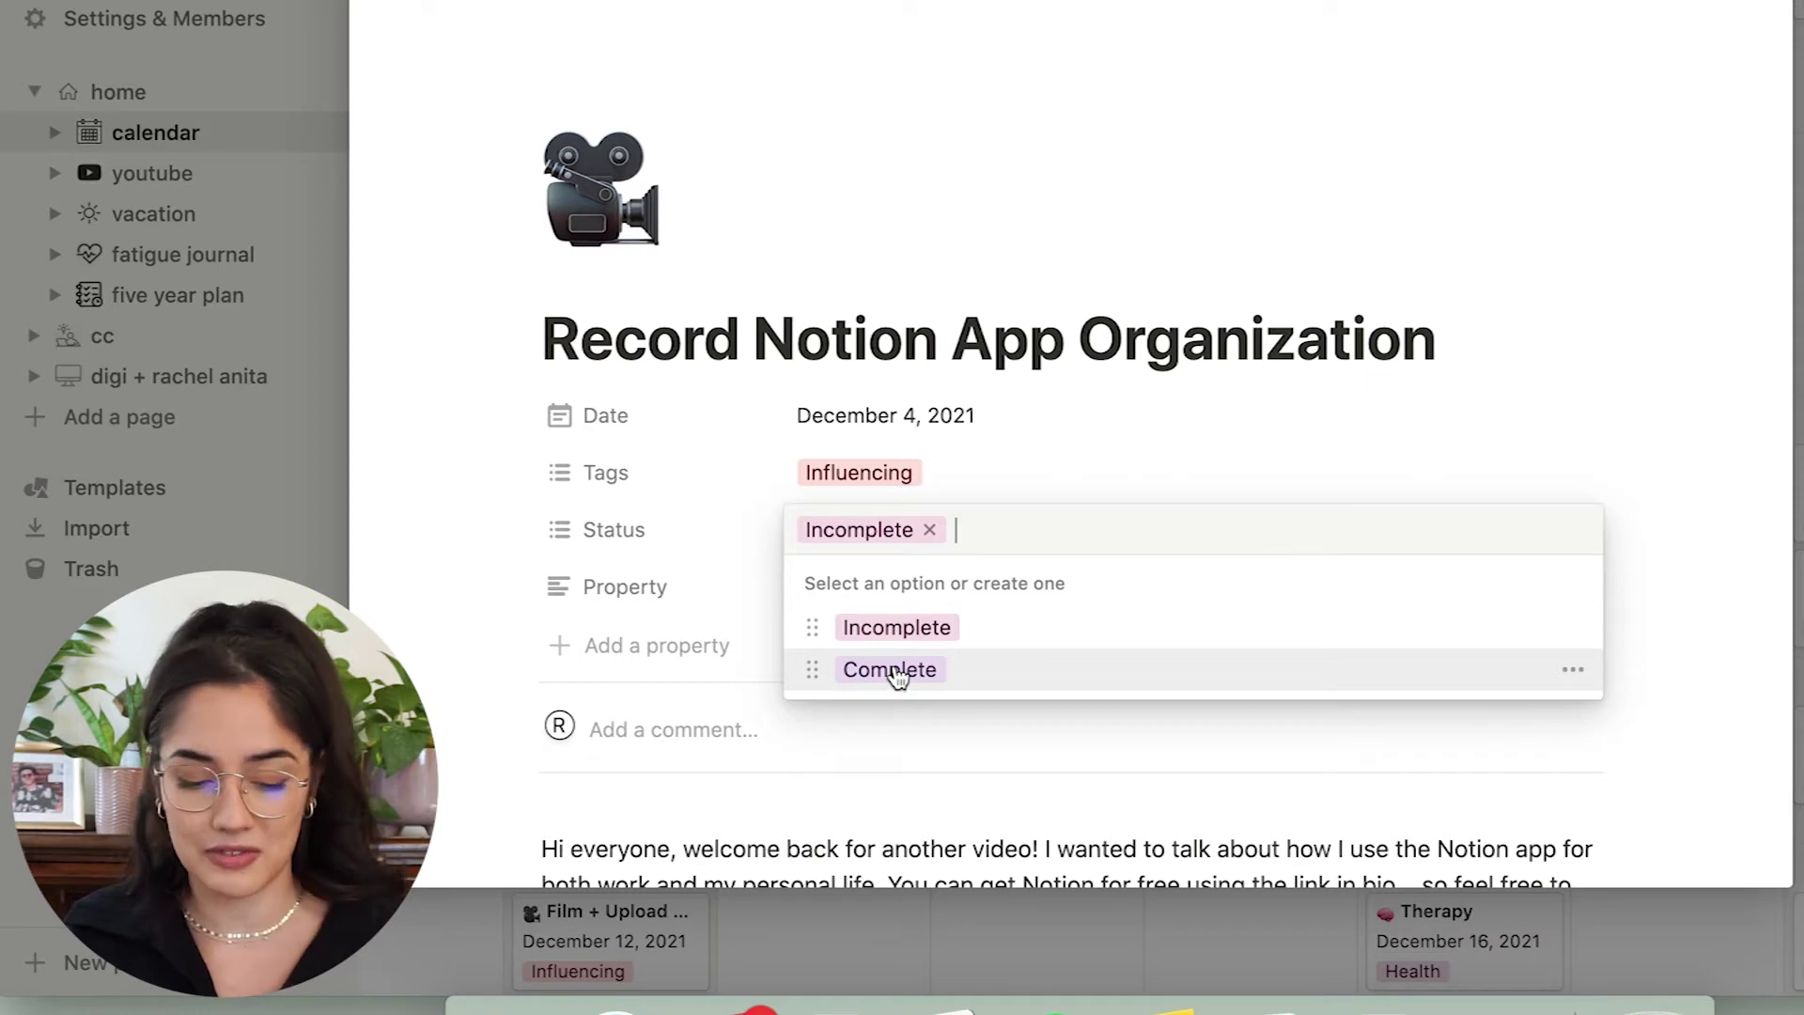
pyautogui.click(895, 672)
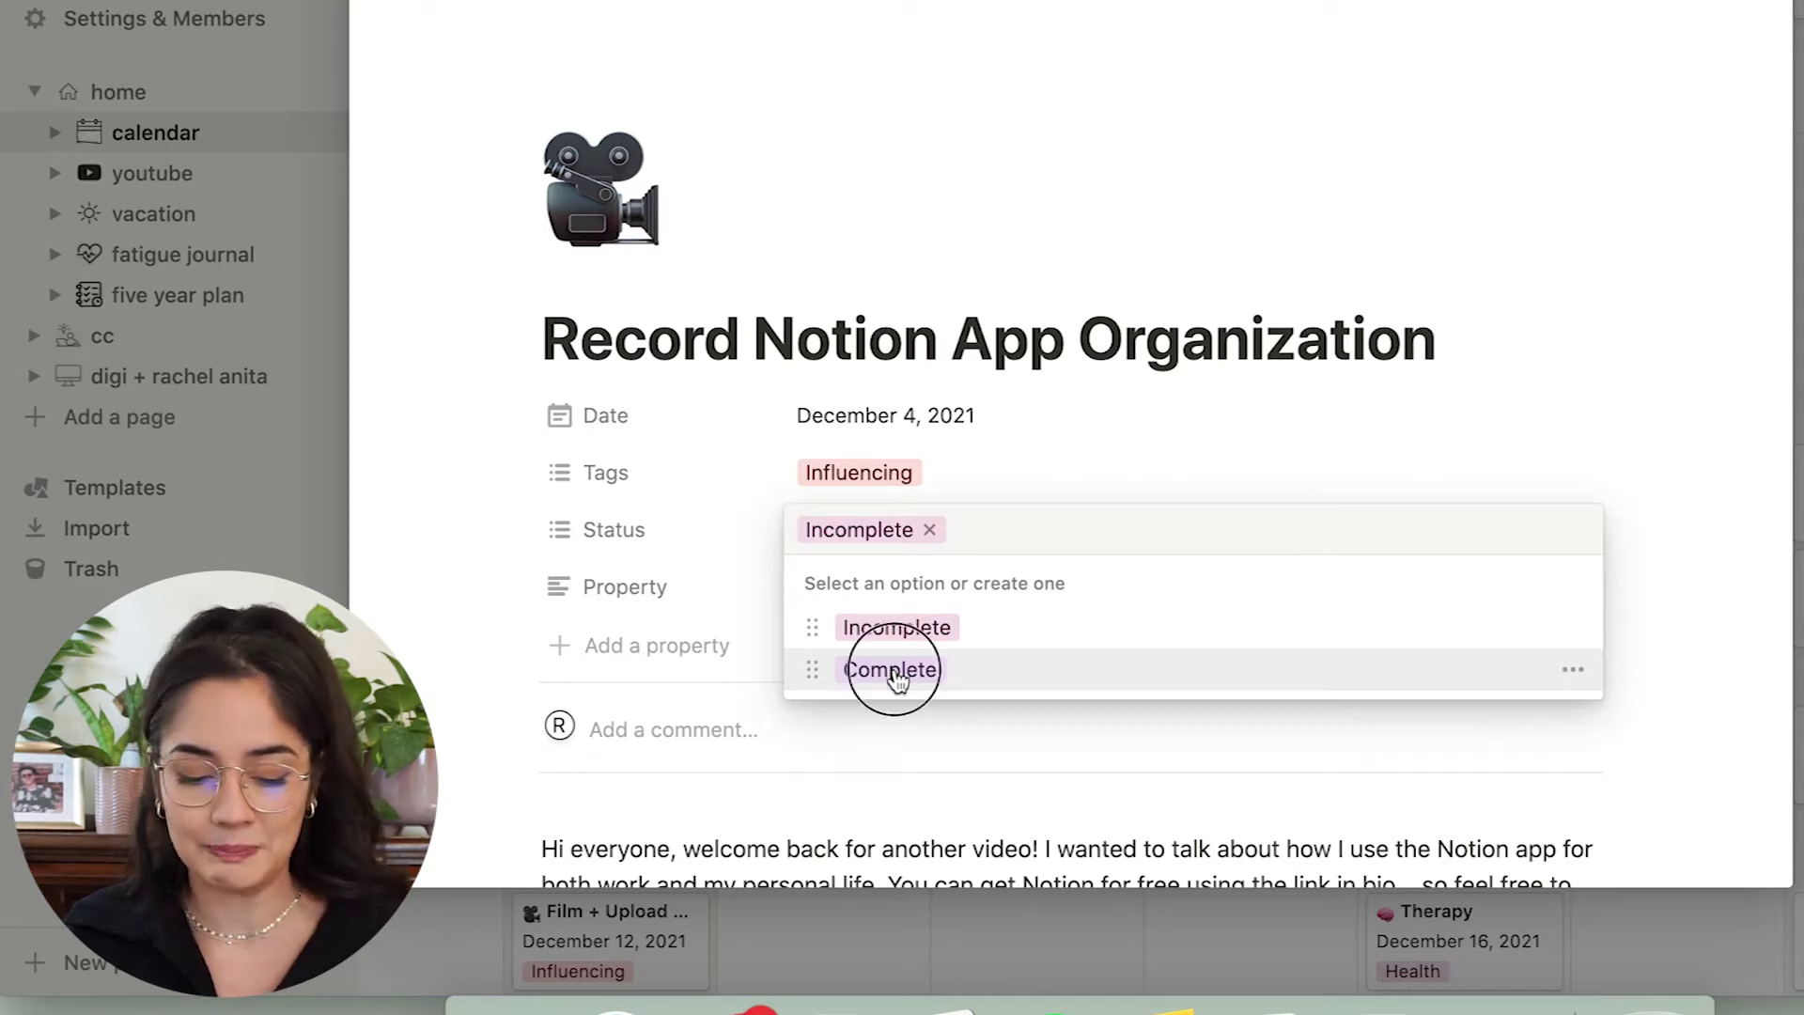
pyautogui.click(929, 530)
pyautogui.click(919, 757)
pyautogui.scroll(-2, 921, 757)
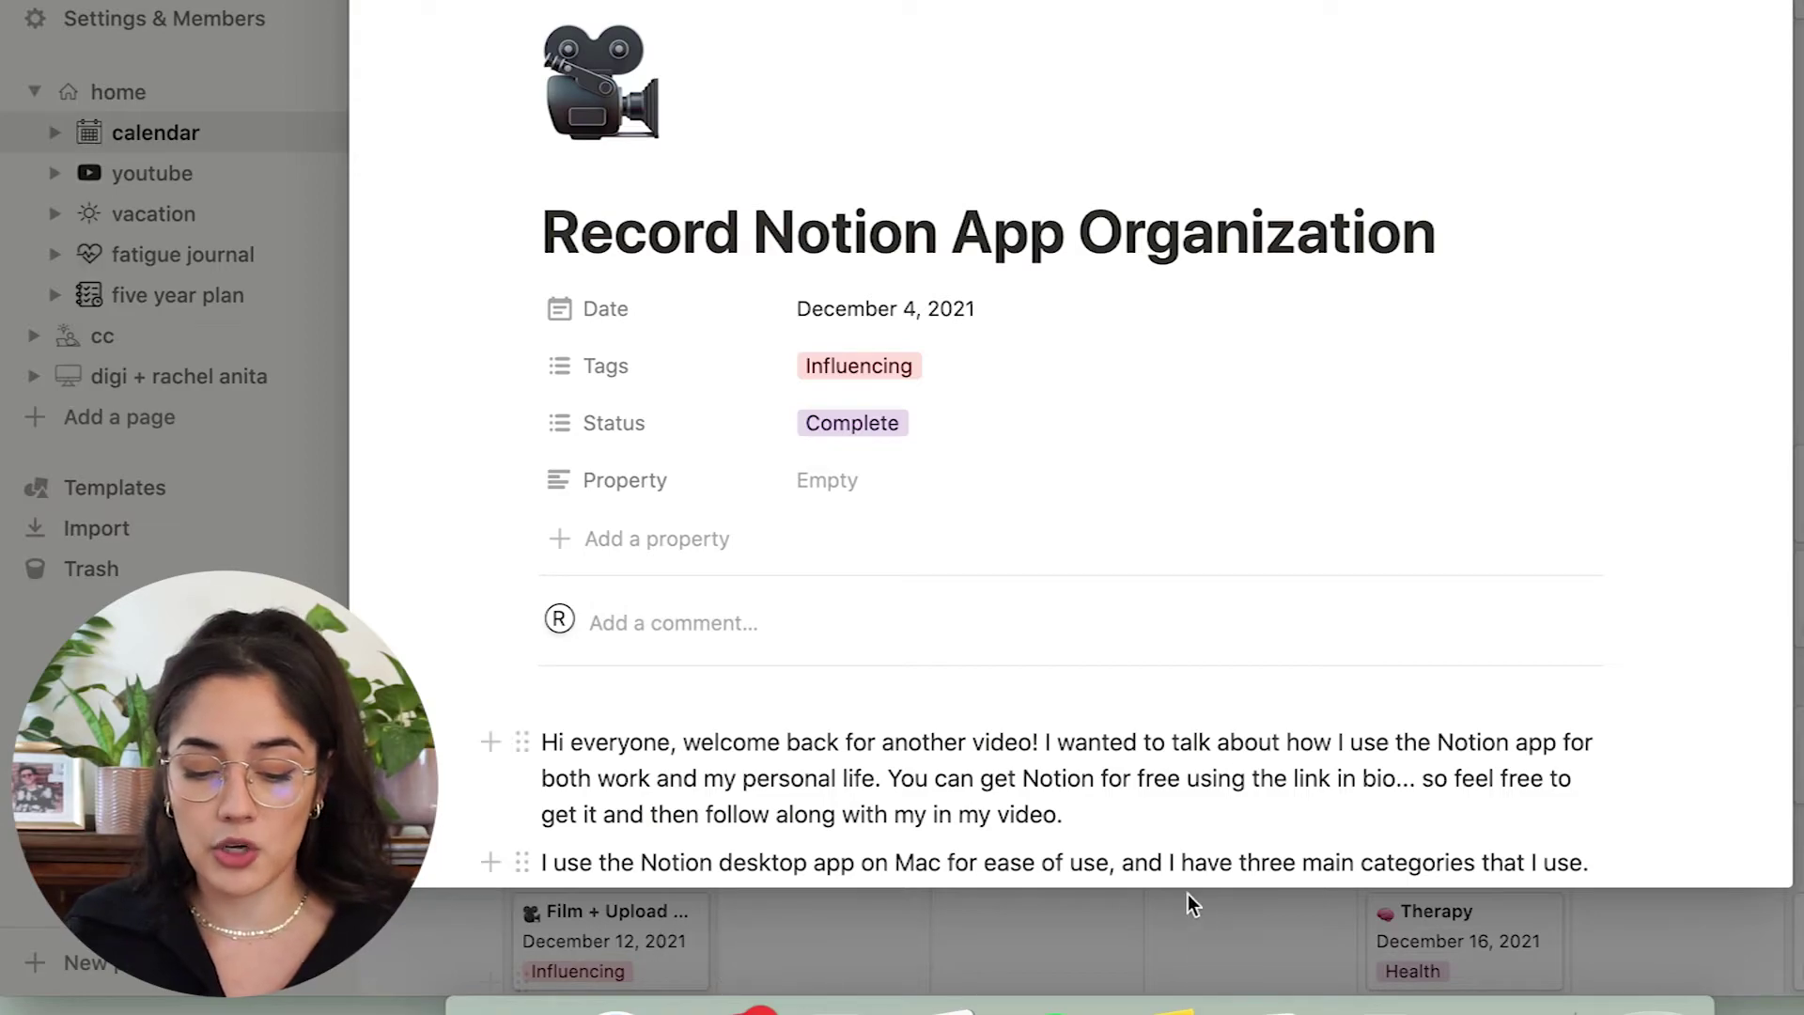
pyautogui.scroll(-15, 1159, 711)
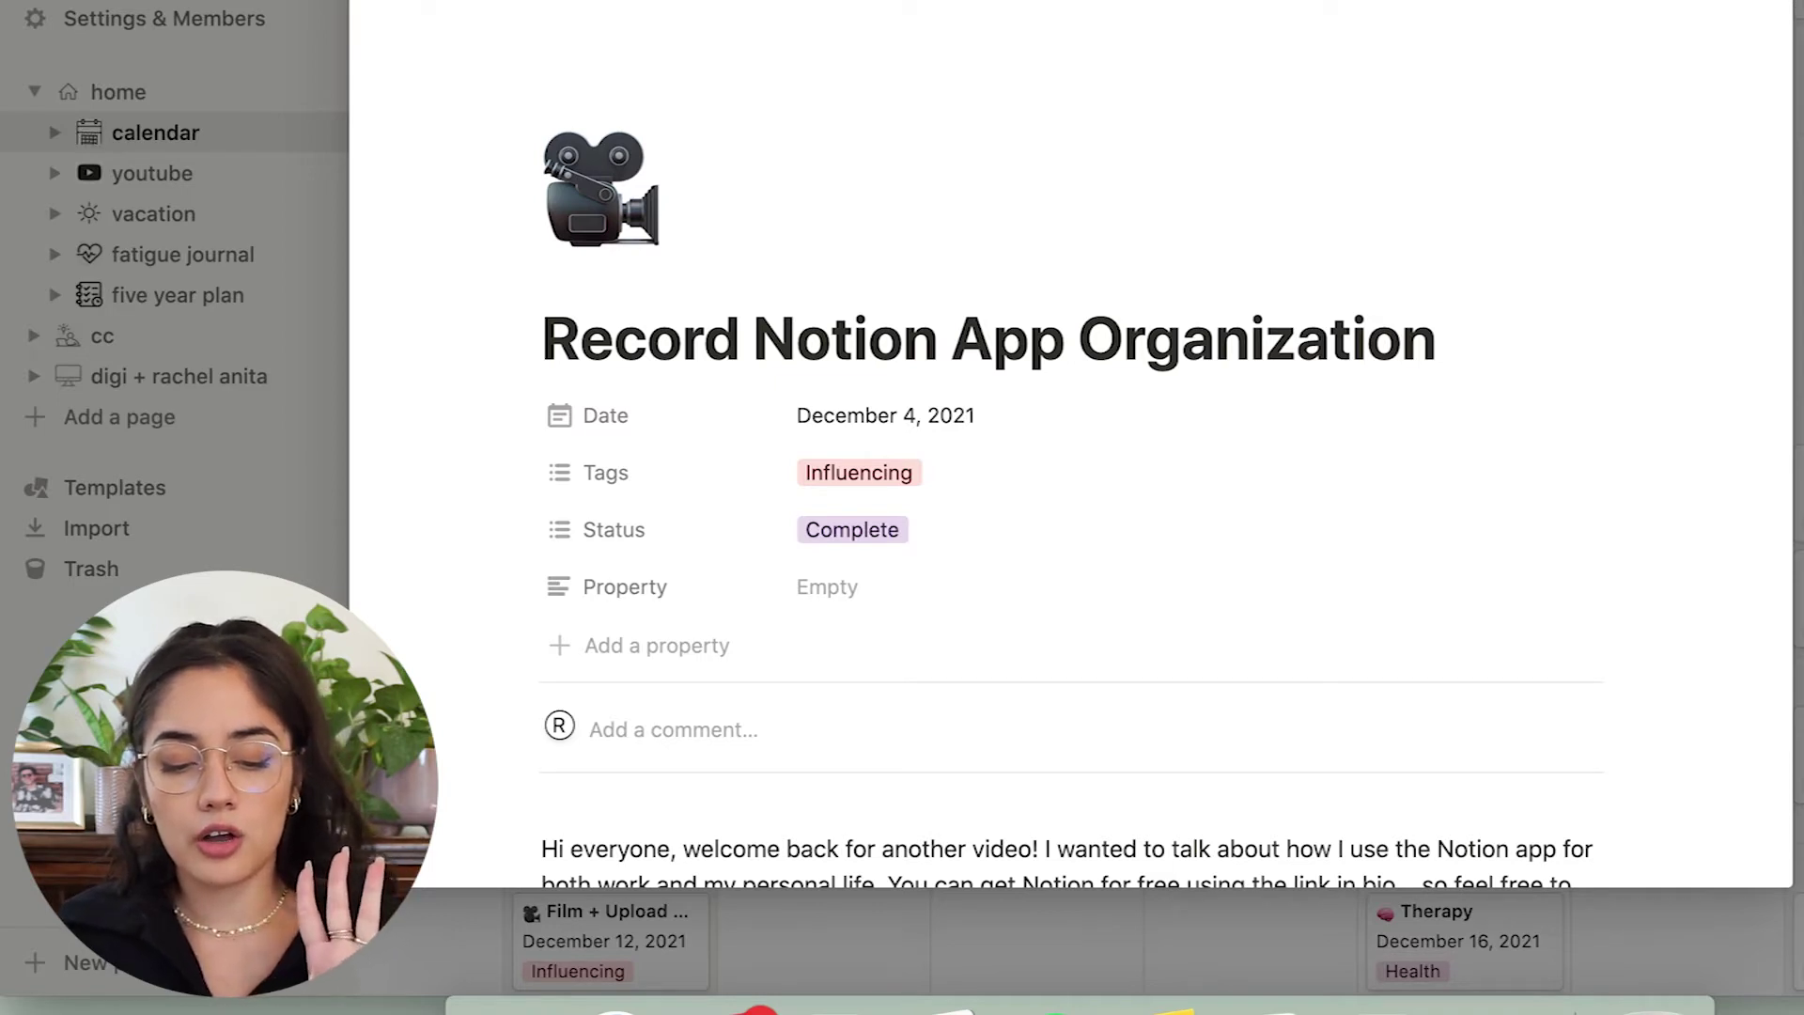
pyautogui.press('Escape')
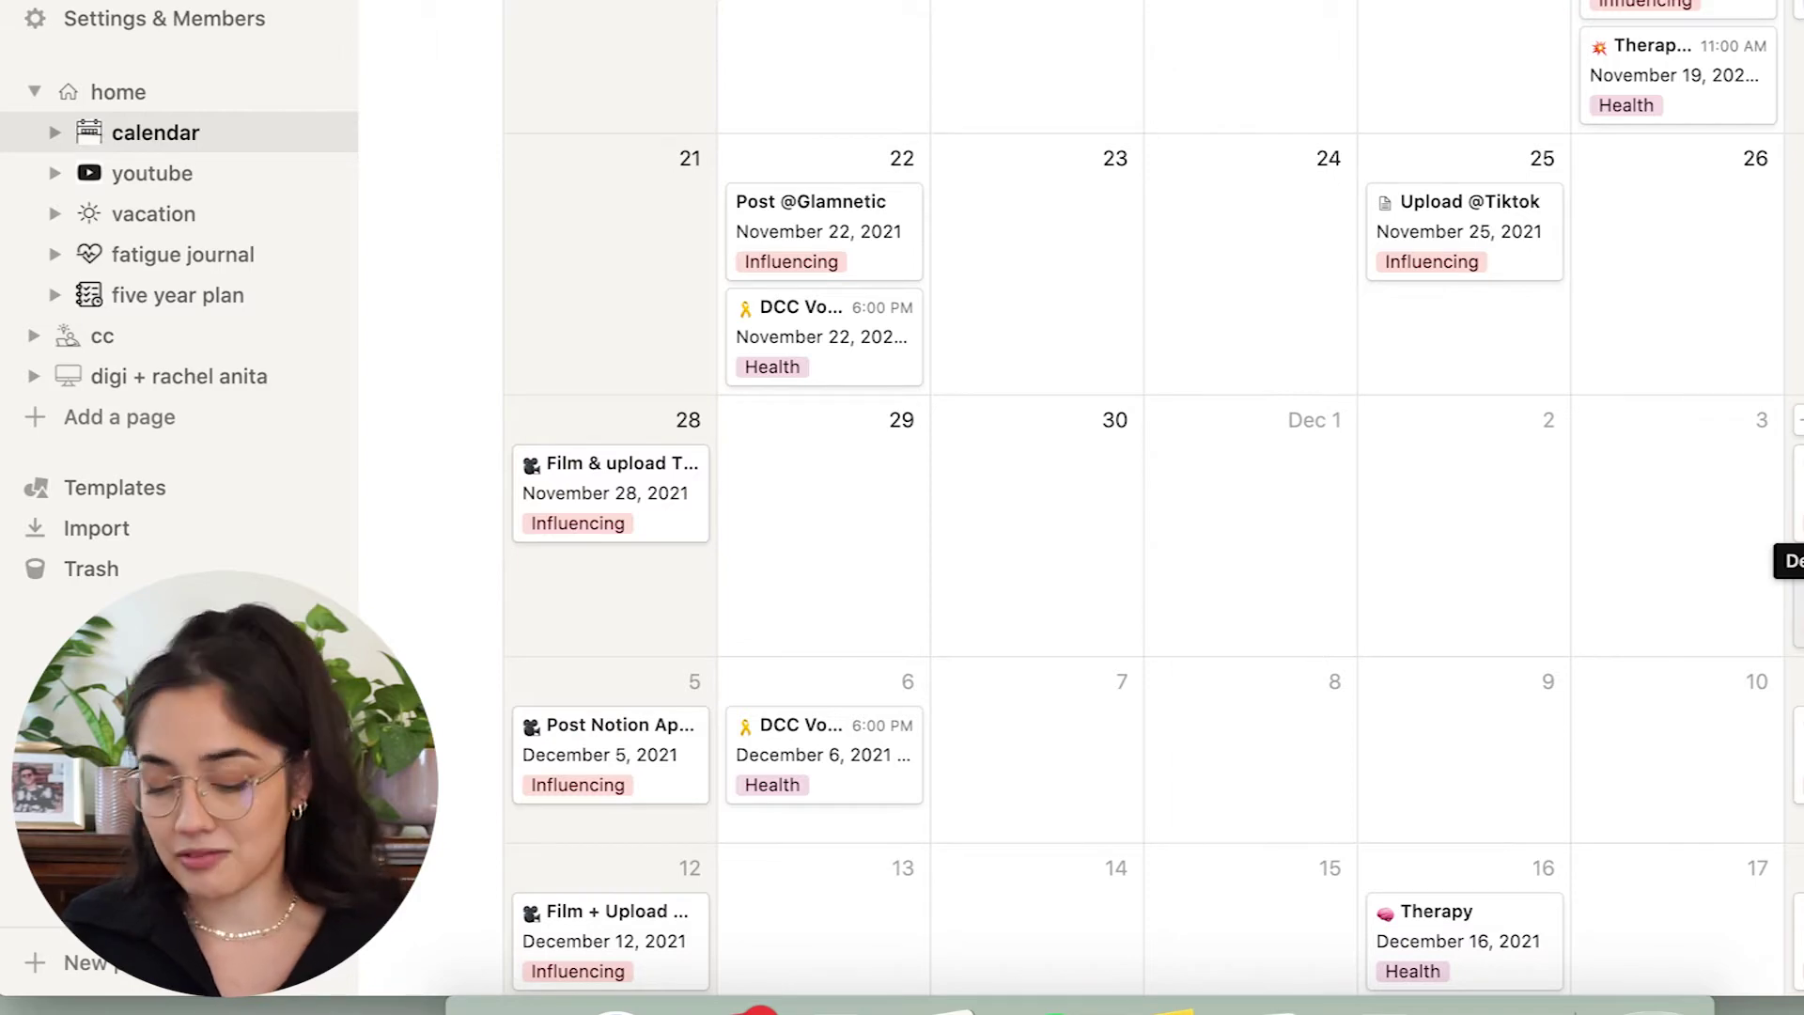
# Switch the Record Money YT + Film entry's status from Incomplete to Complete and close it.
pyautogui.click(1794, 564)
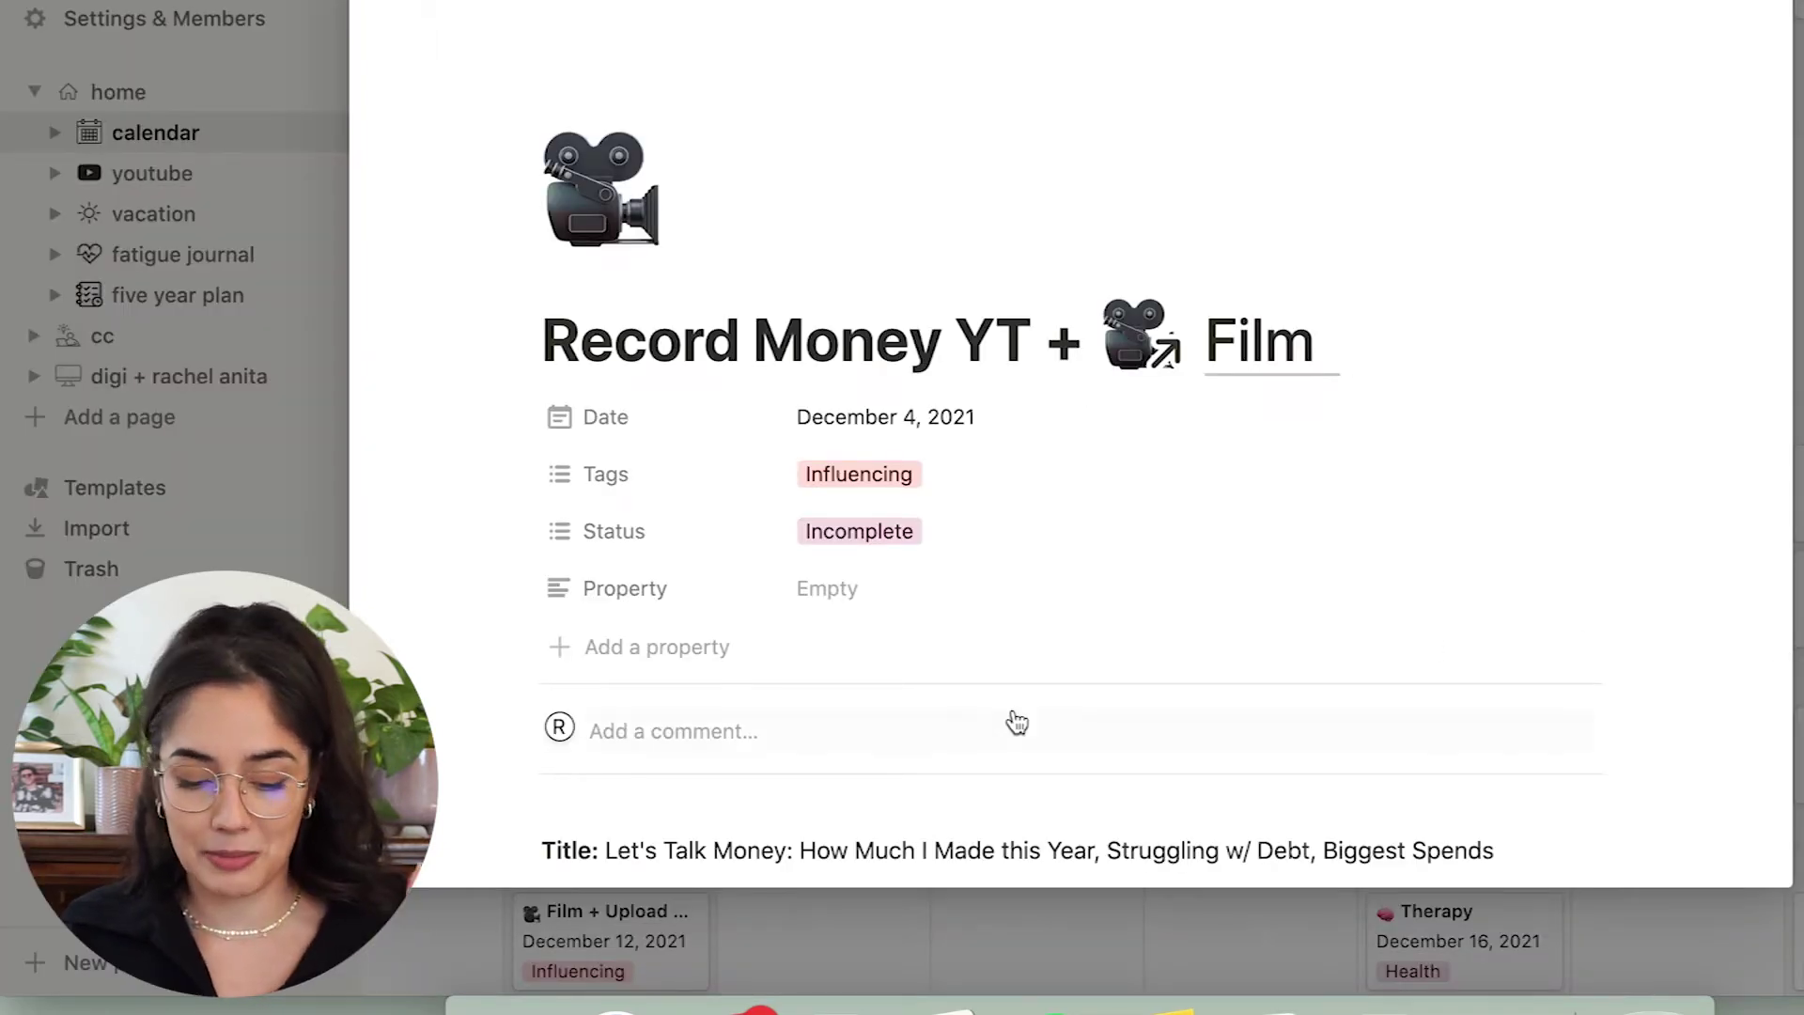
pyautogui.click(902, 554)
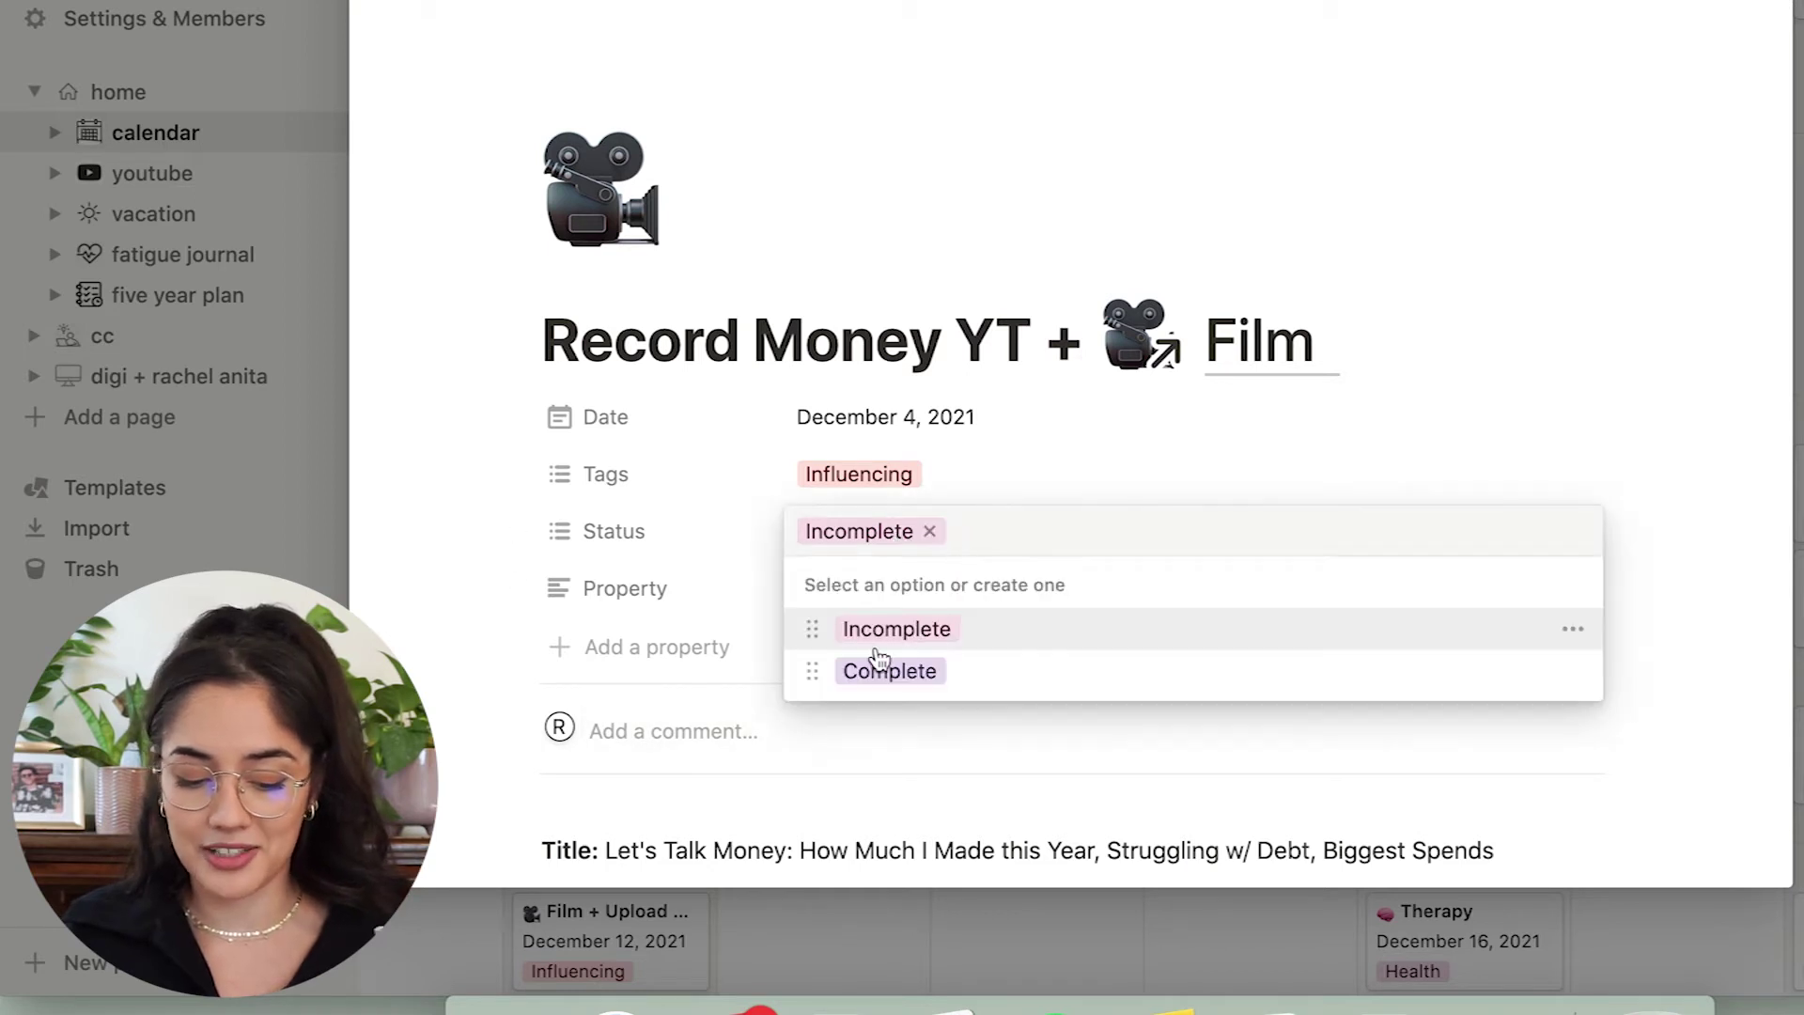
pyautogui.click(869, 668)
pyautogui.click(929, 532)
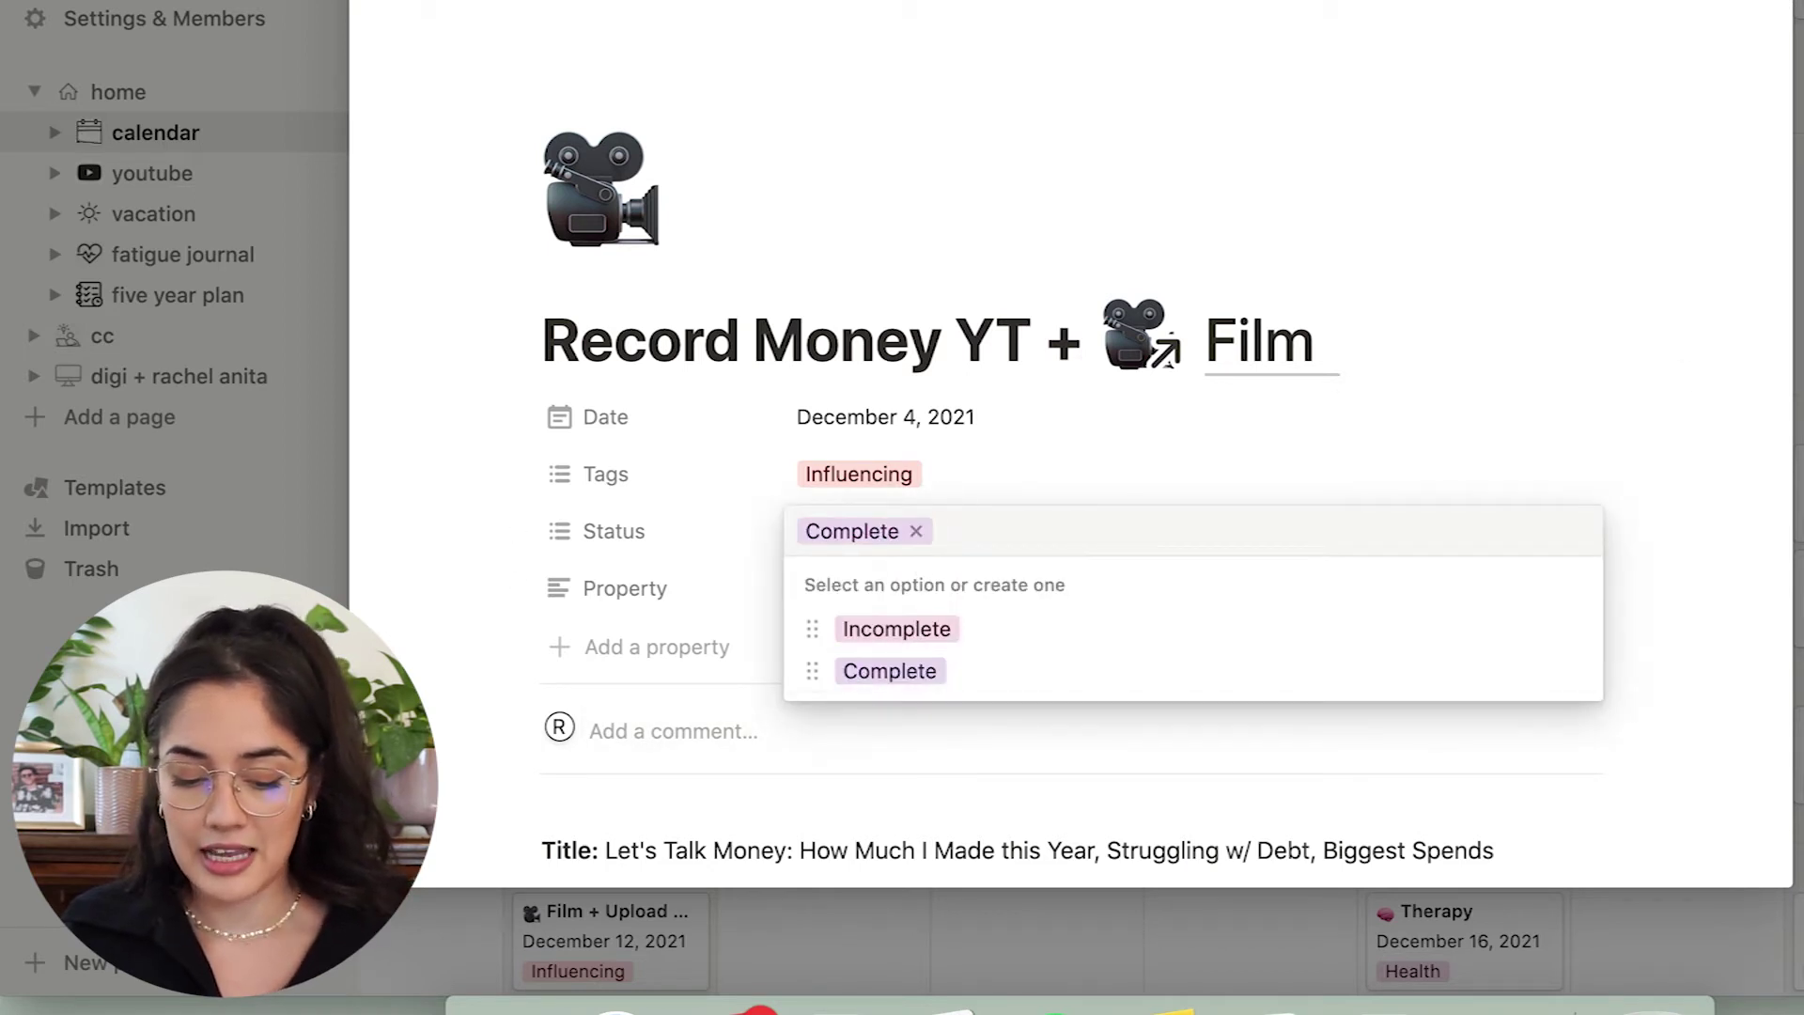
pyautogui.press('Escape')
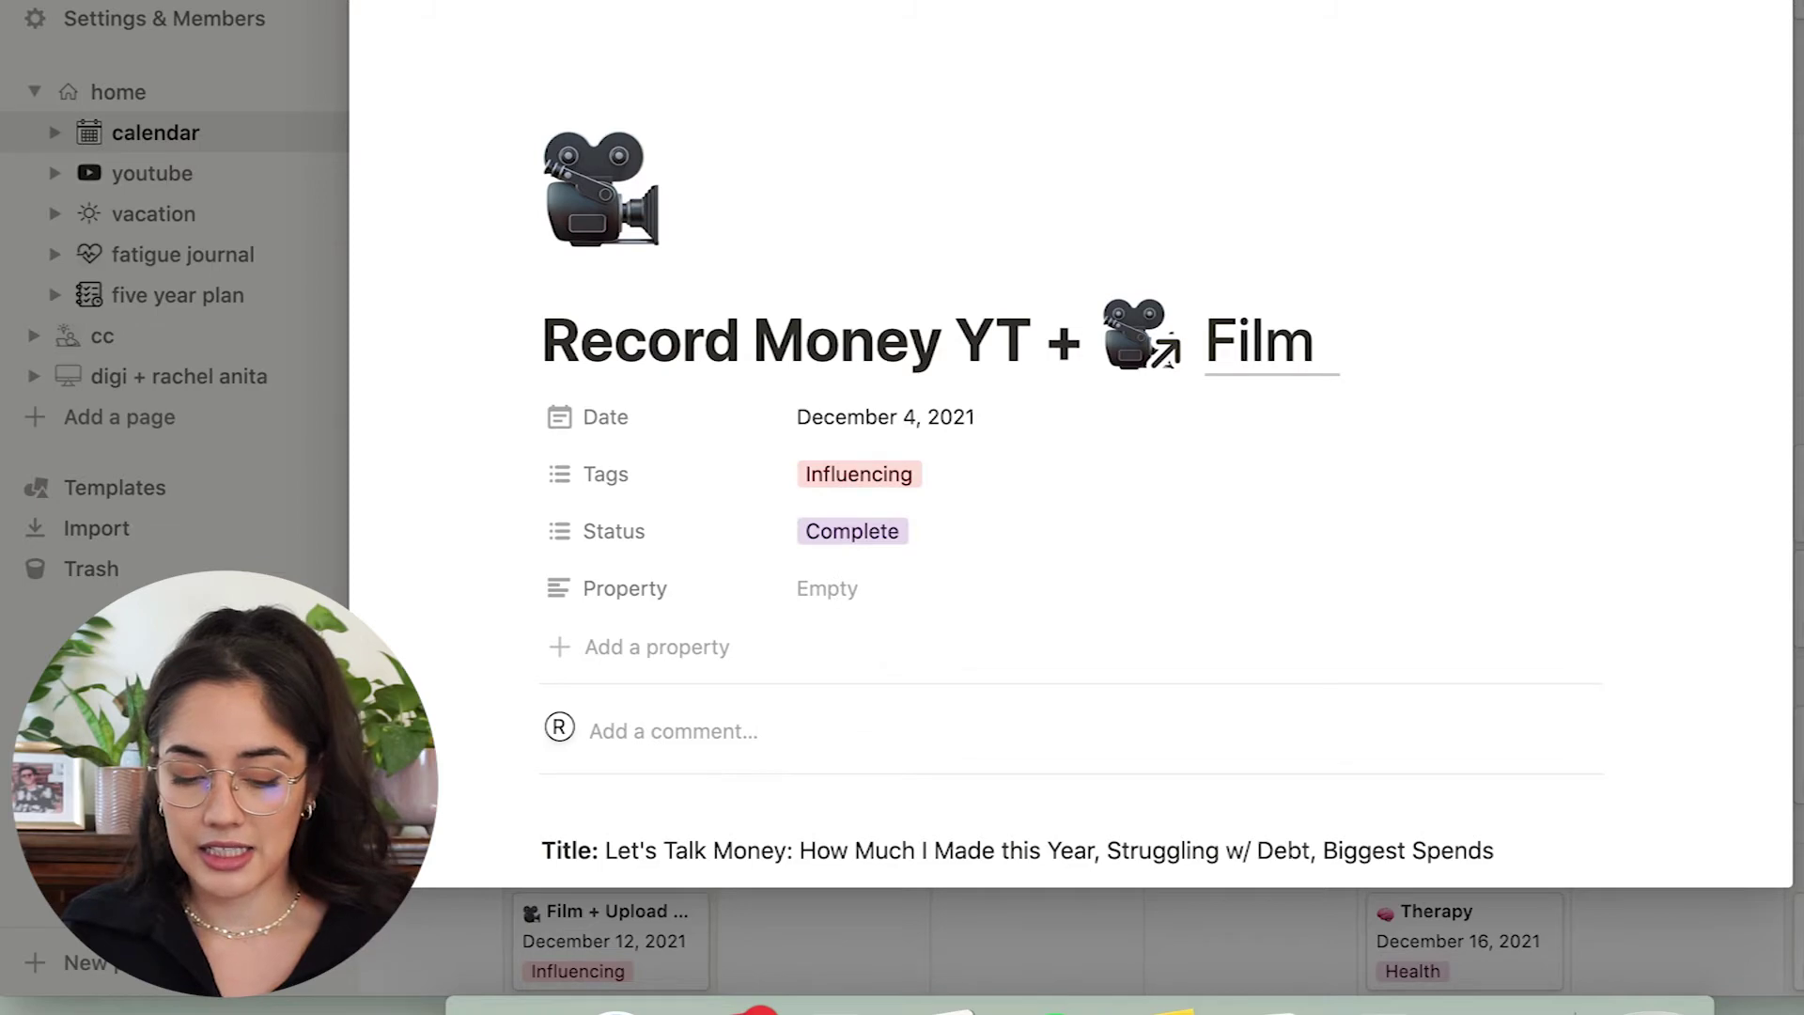
pyautogui.press('Escape')
# Scroll the calendar down through the rest of December 2021 to the December 31 NYE Ball.
pyautogui.scroll(-1, 1056, 797)
pyautogui.scroll(-2, 1056, 796)
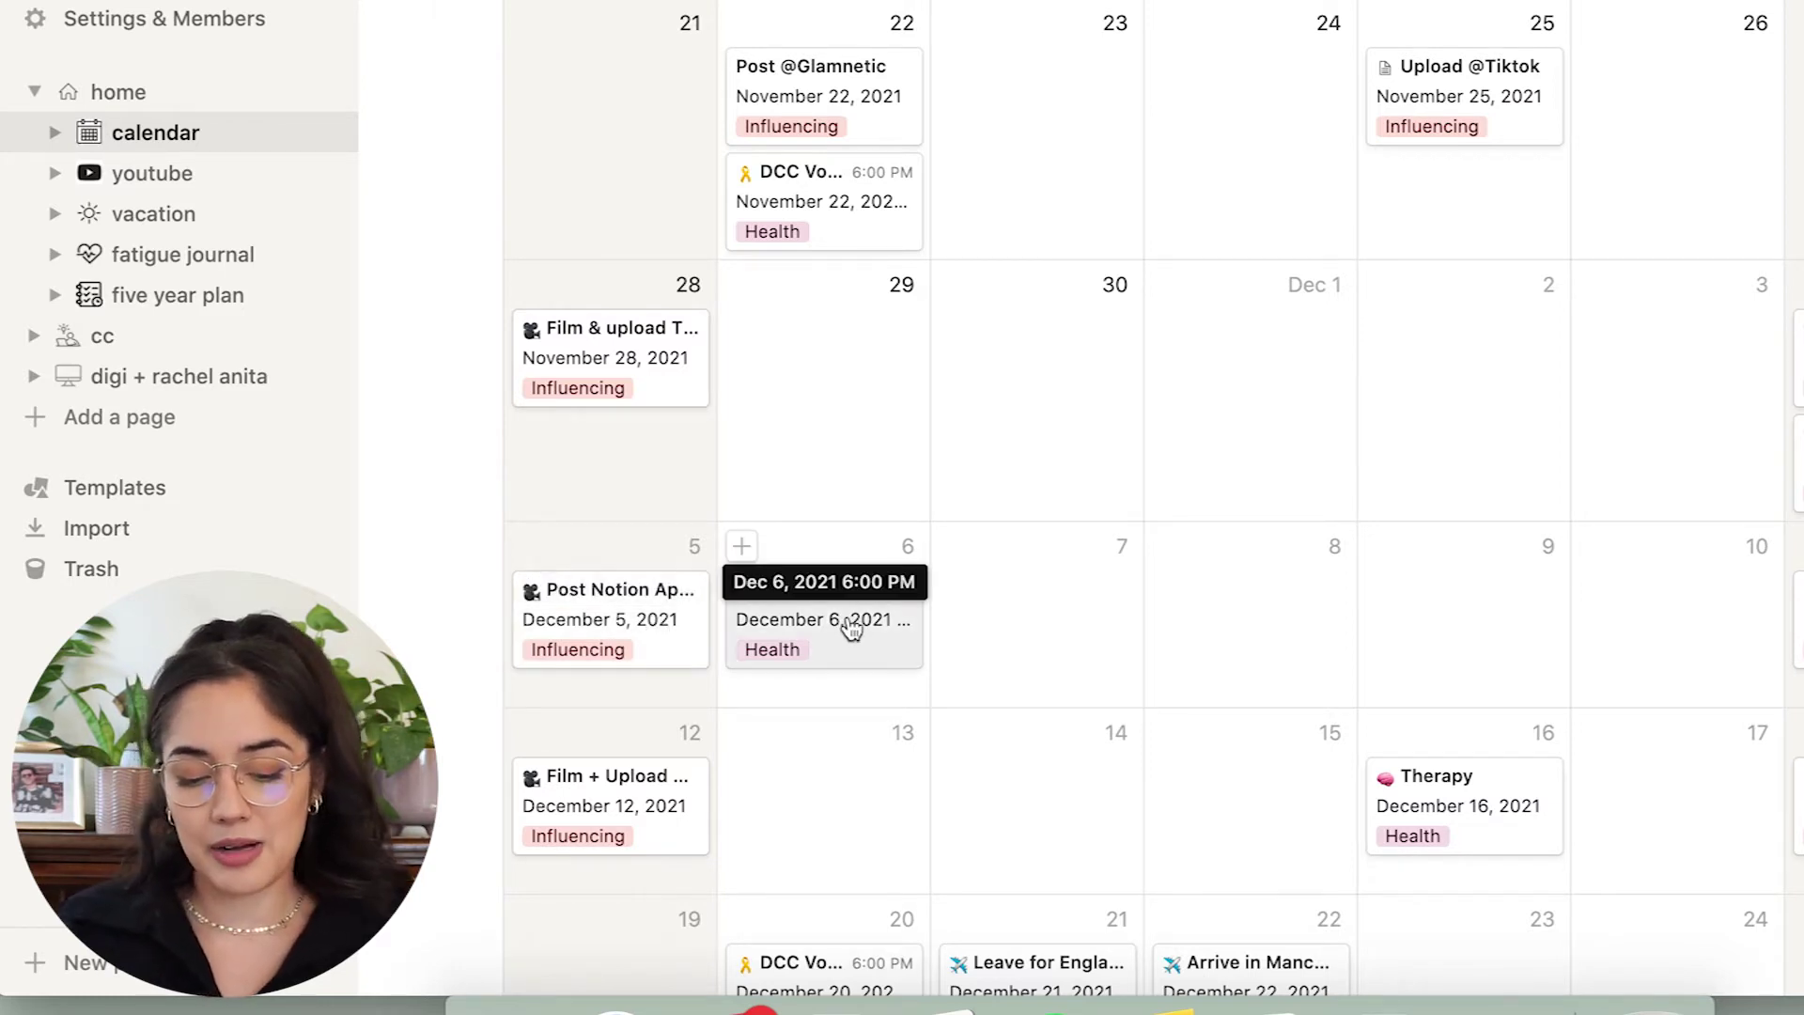
pyautogui.scroll(-5, 830, 666)
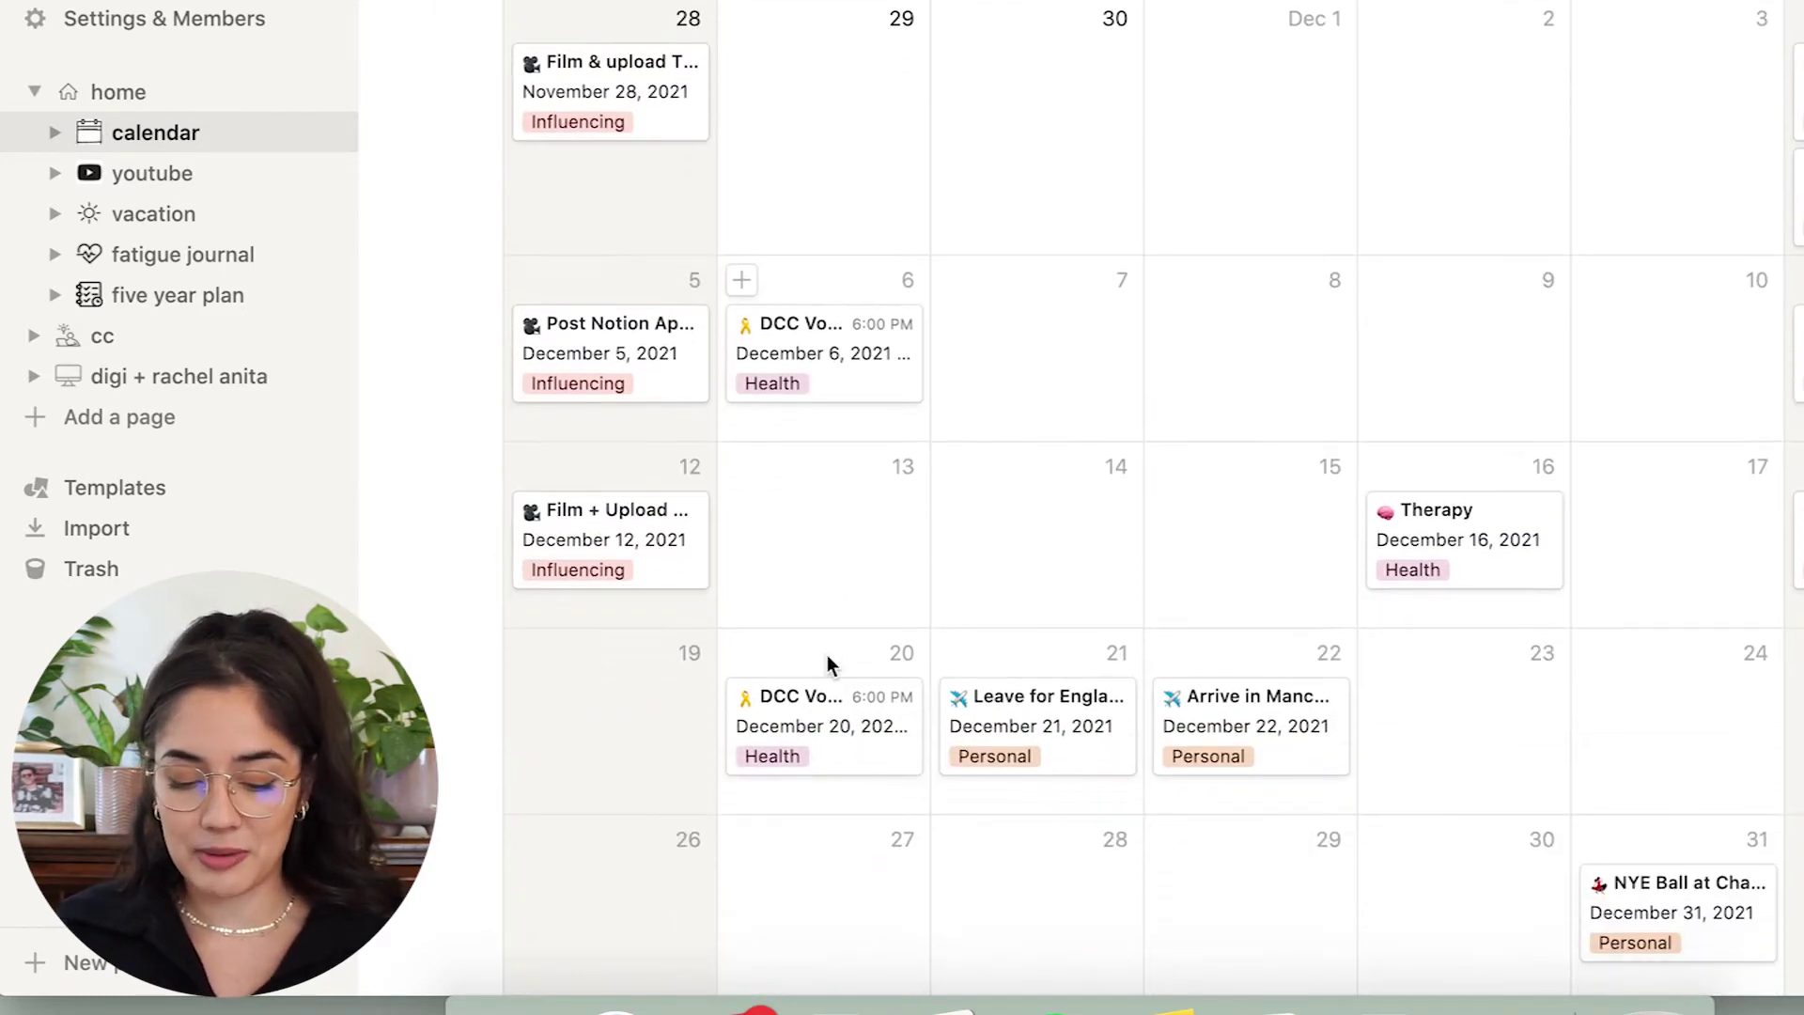
pyautogui.scroll(-3, 827, 663)
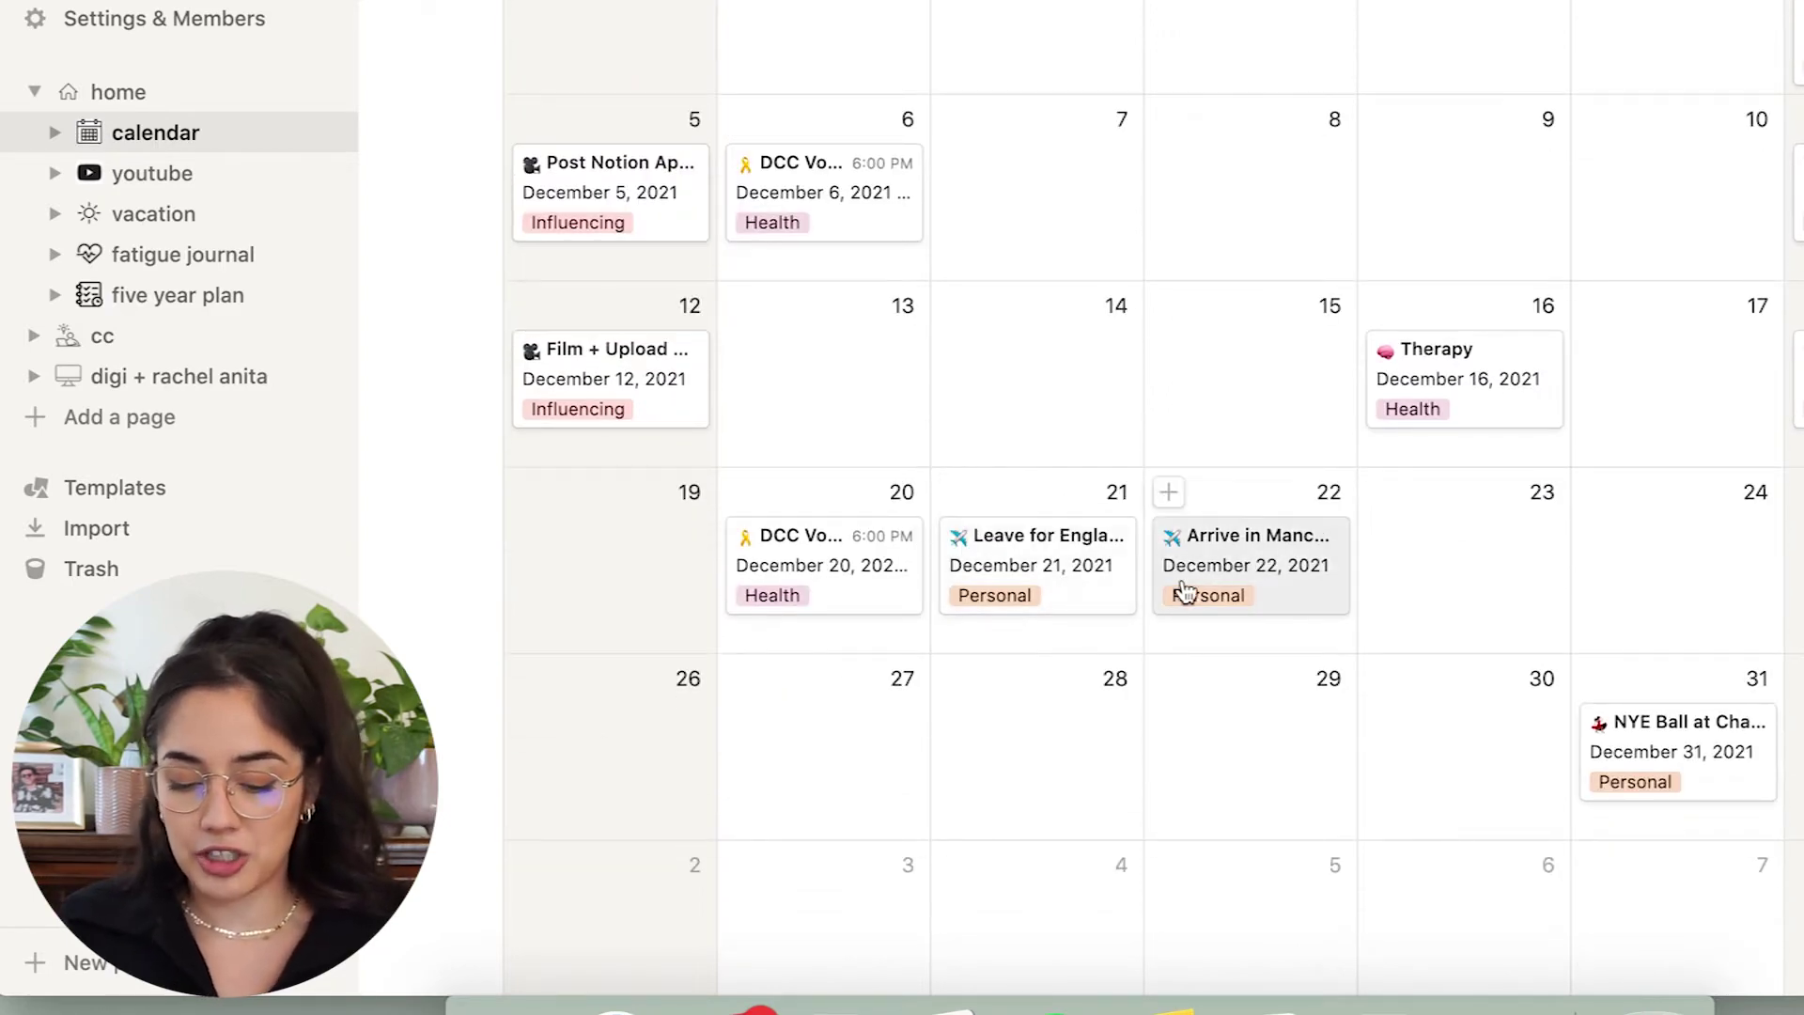
# In the Leave for England entry, change the spare property's type to Files & media.
pyautogui.click(1056, 563)
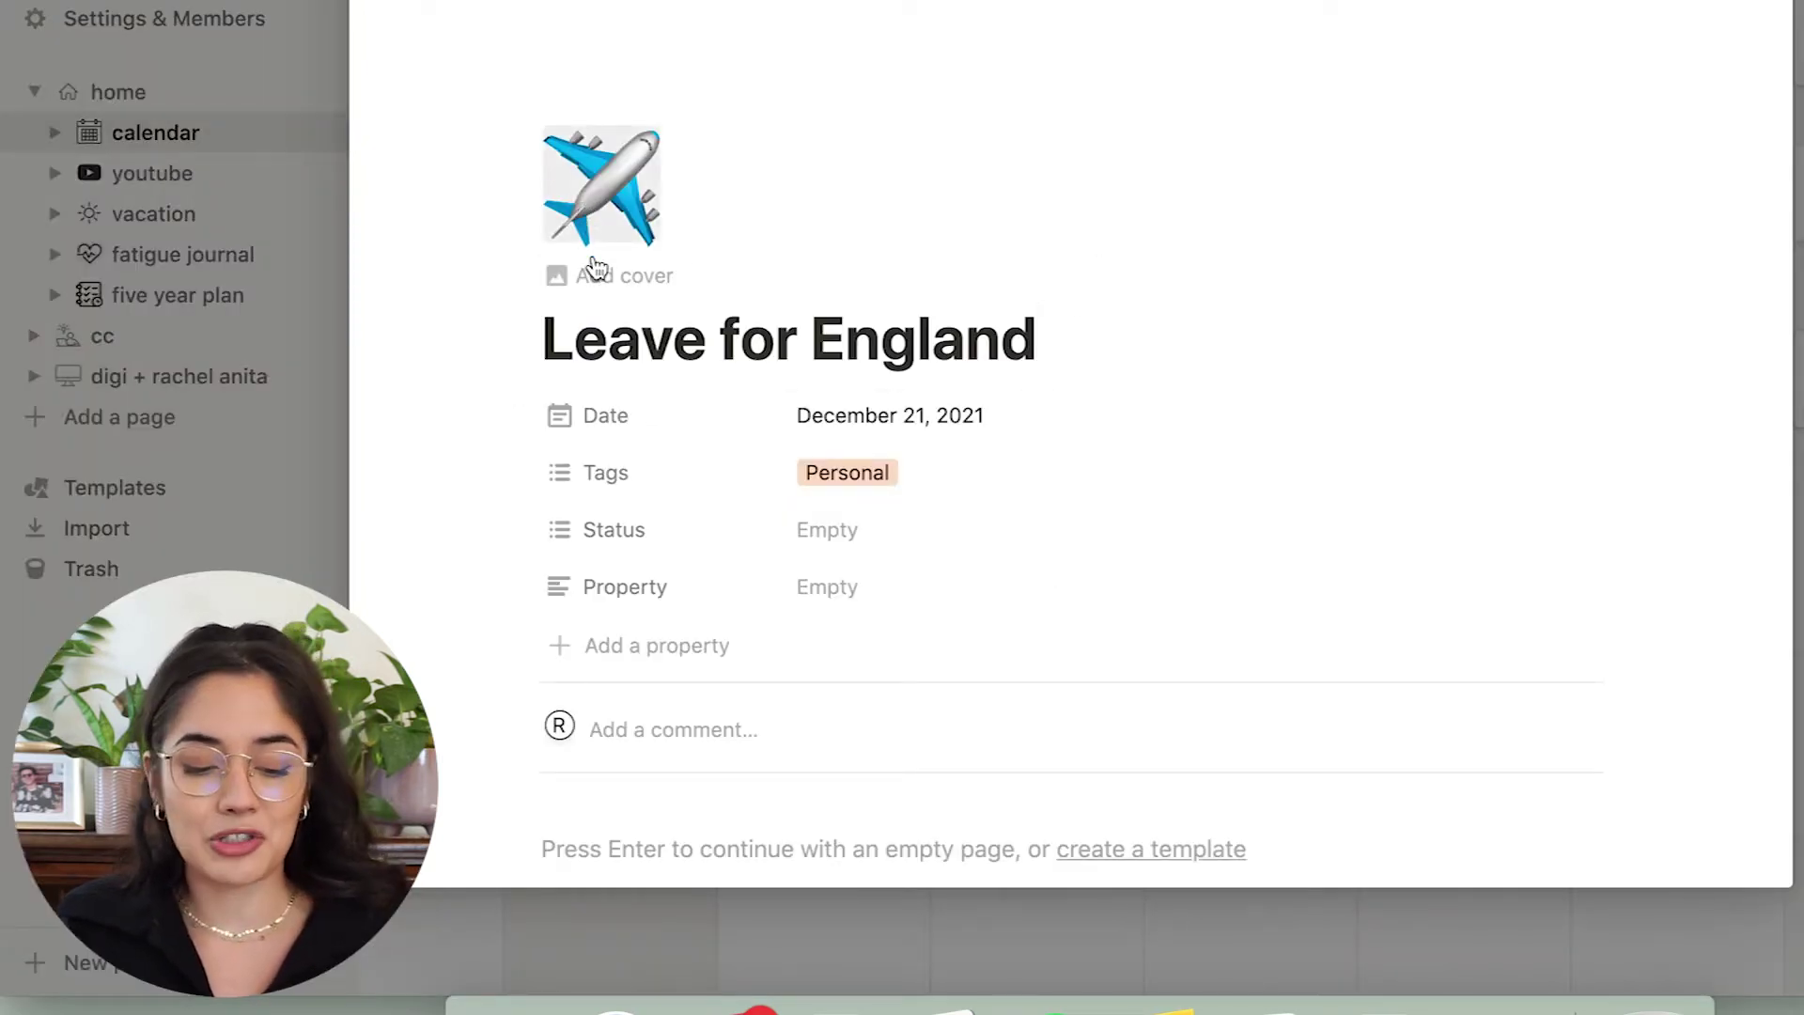
pyautogui.scroll(-3, 990, 596)
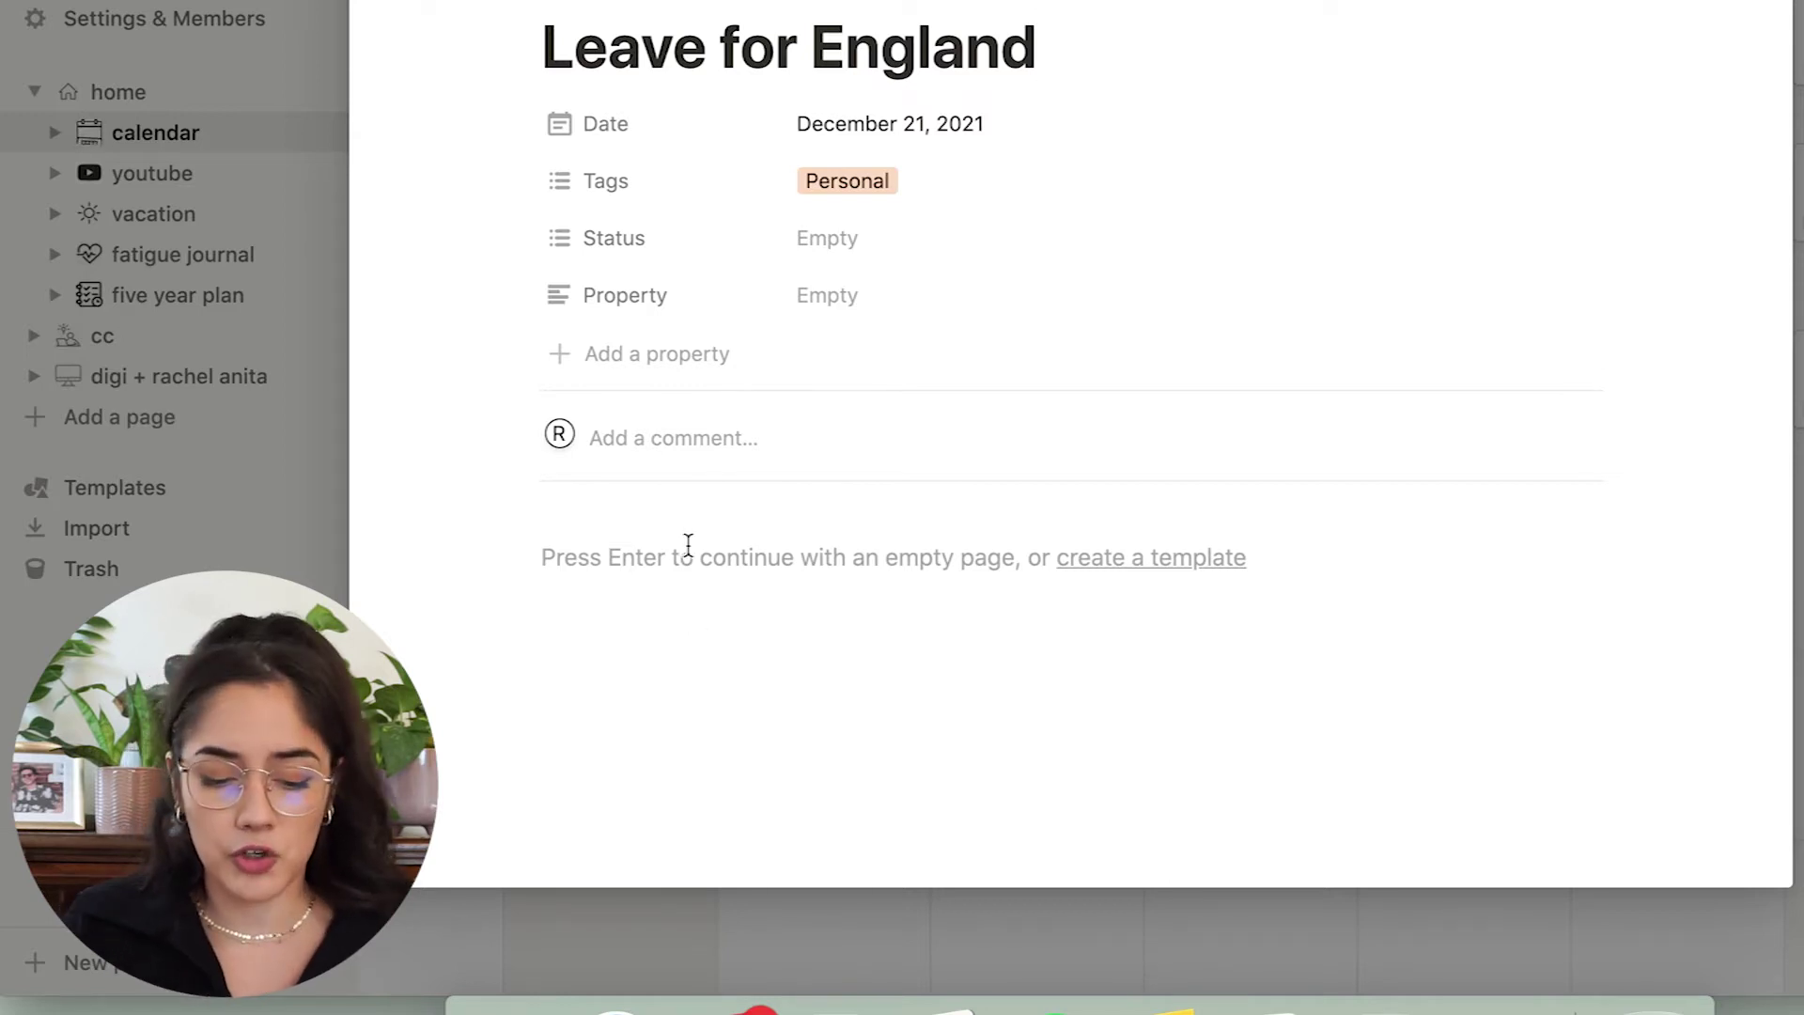
pyautogui.click(626, 295)
pyautogui.moveTo(728, 531)
pyautogui.moveTo(724, 470)
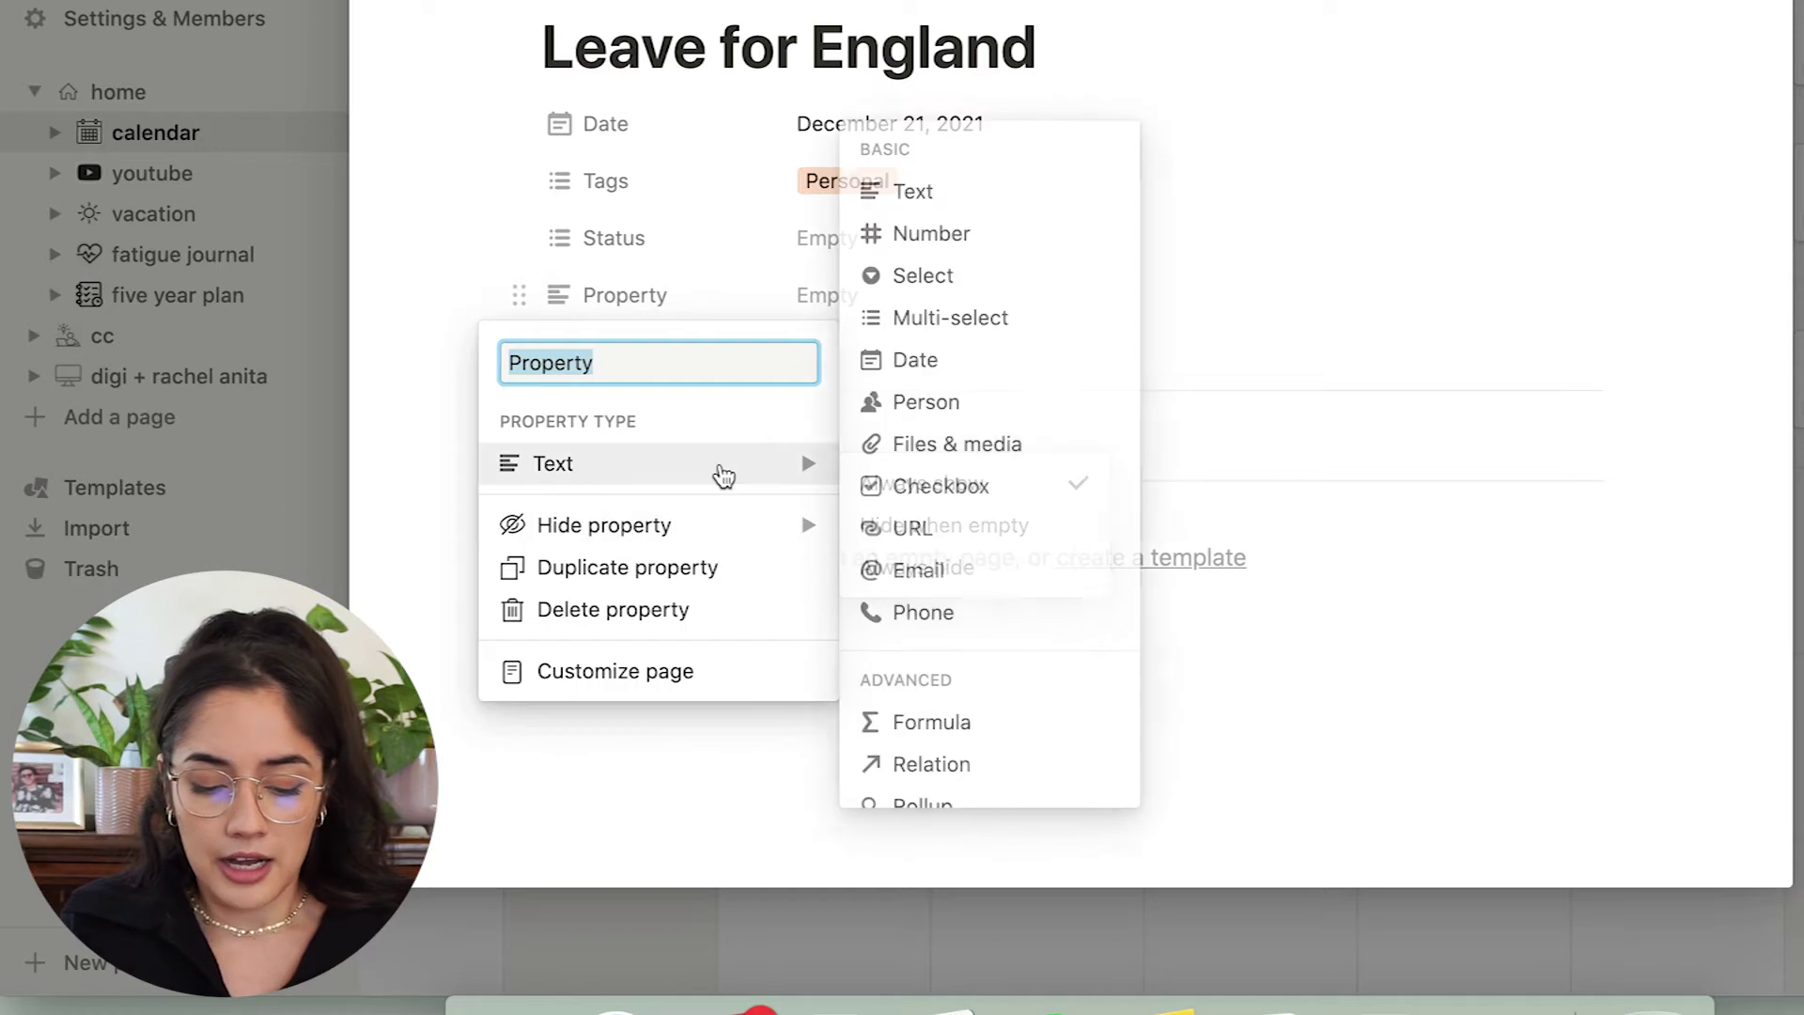
pyautogui.click(921, 455)
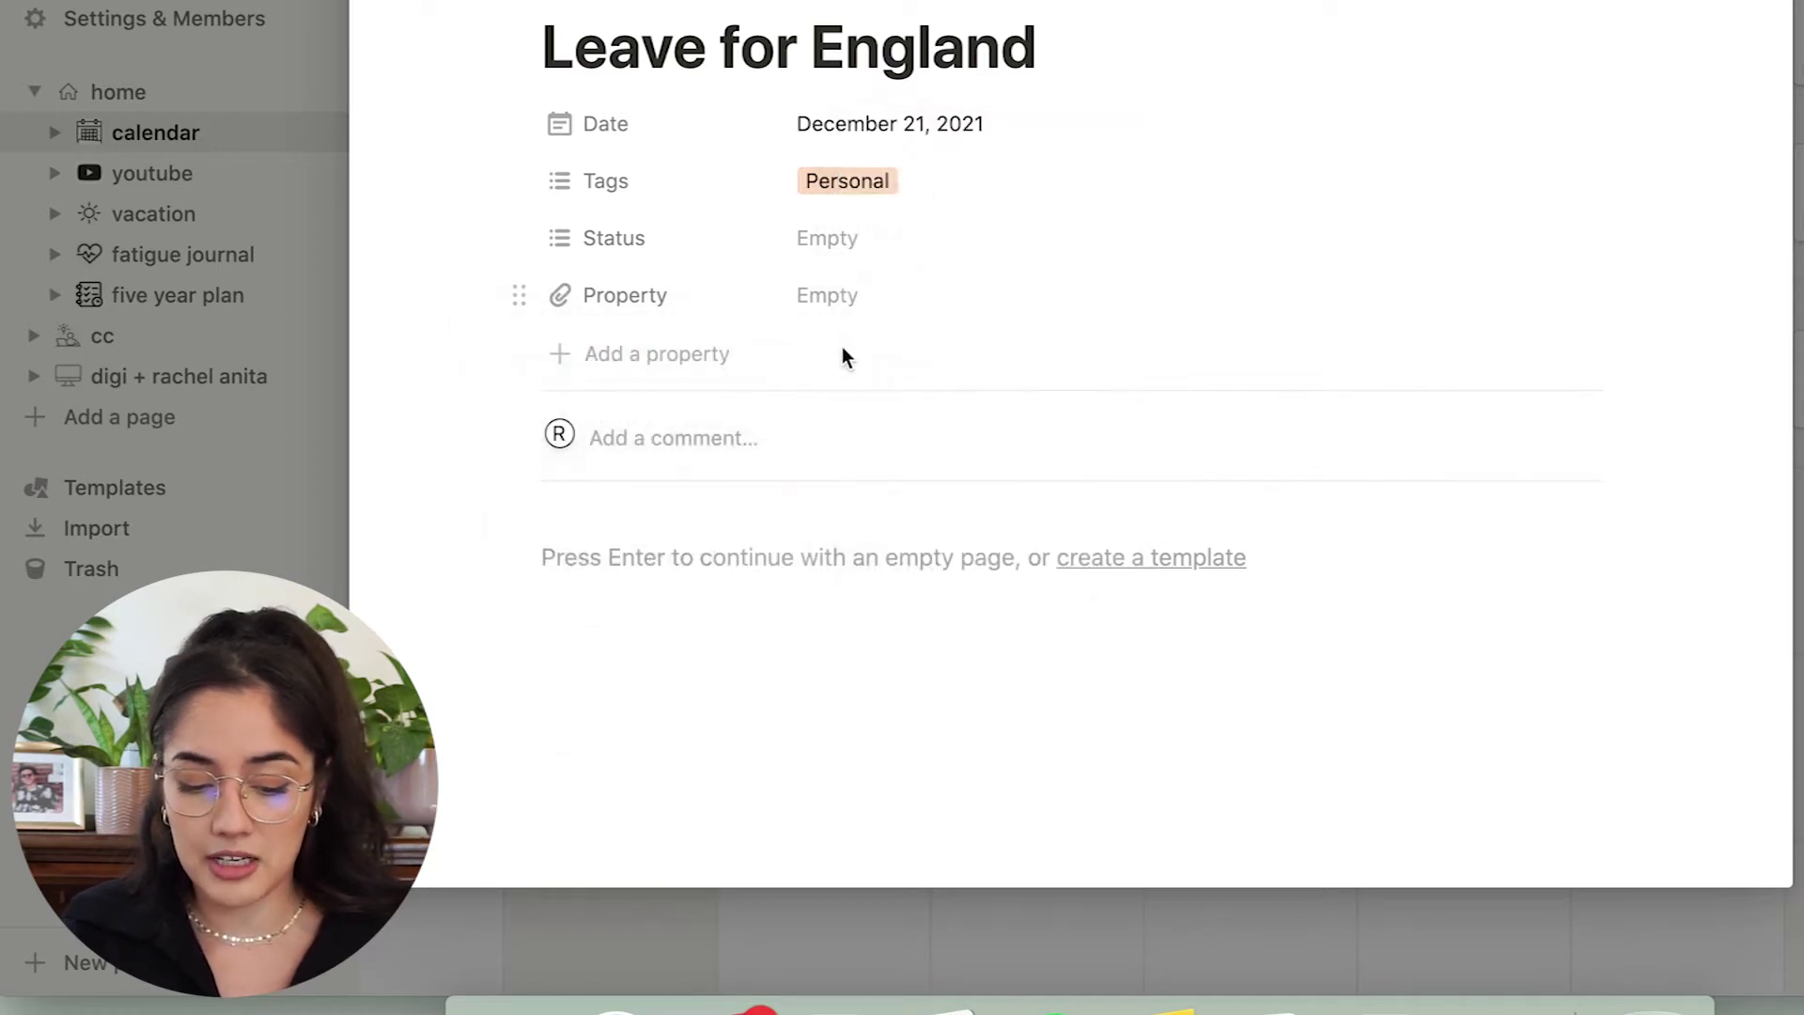
# Leave the new files property empty, close the entry and go to the youtube page.
pyautogui.click(825, 308)
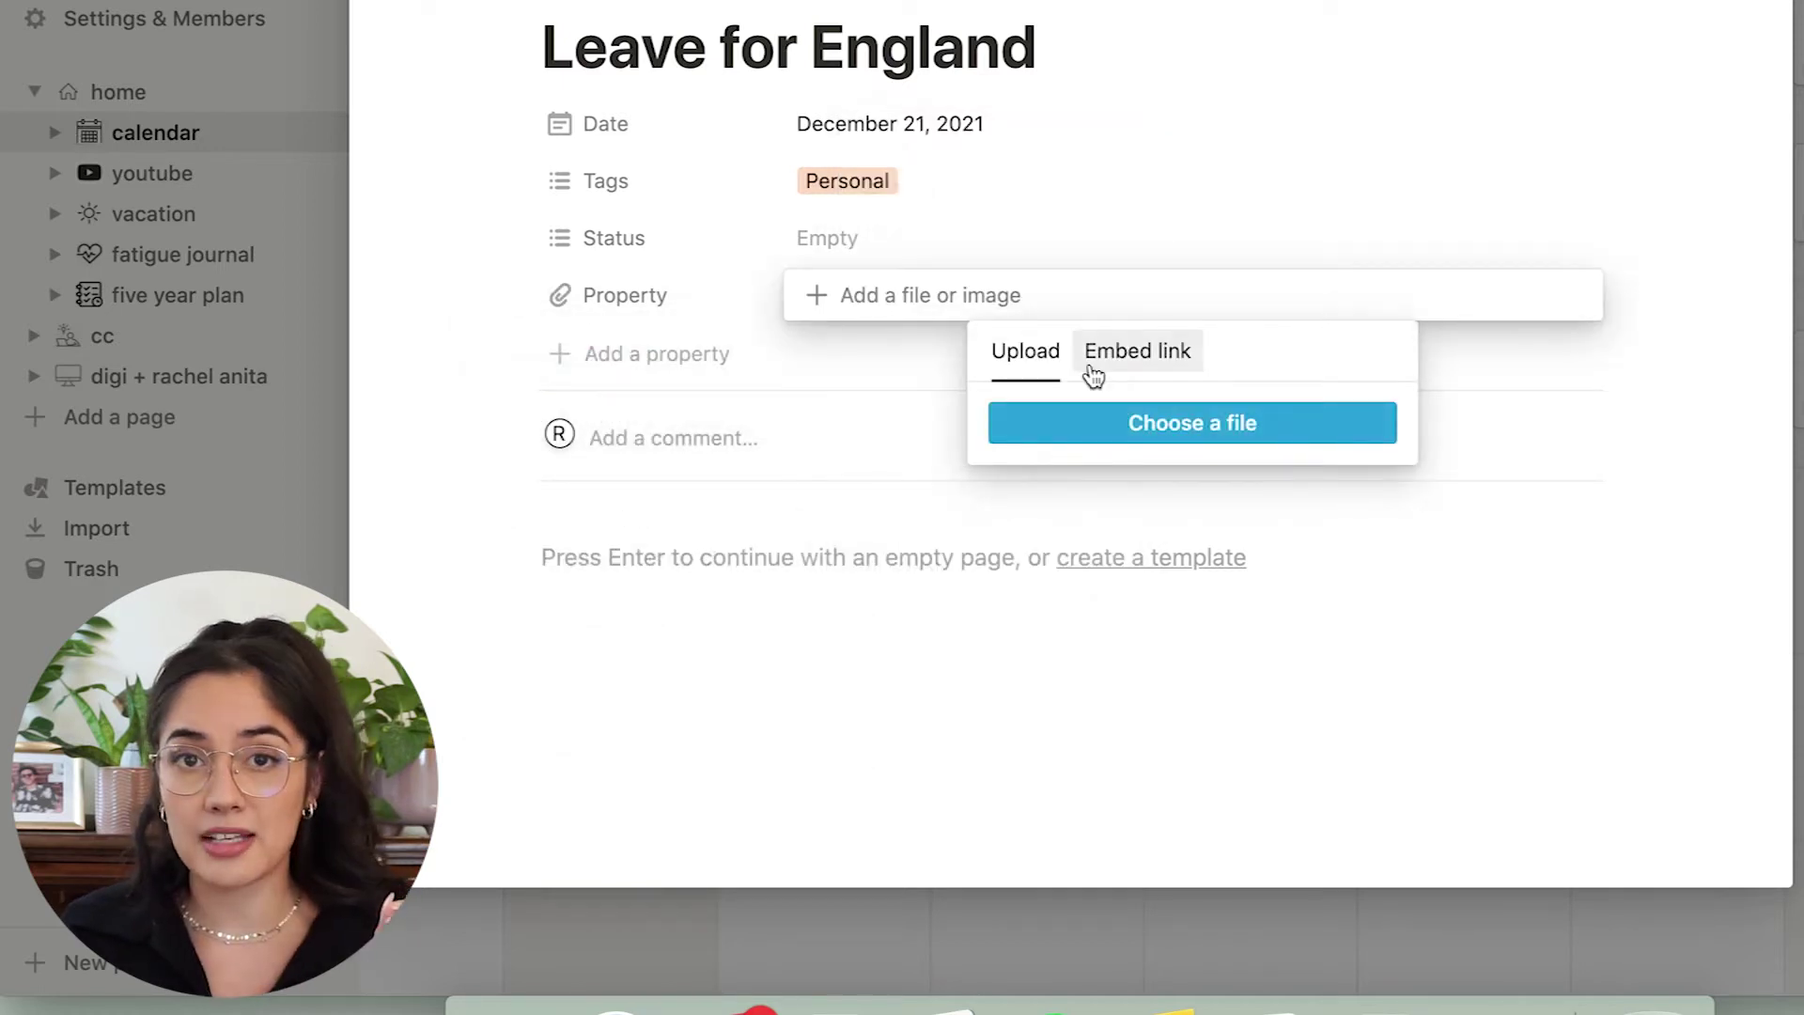
pyautogui.click(909, 624)
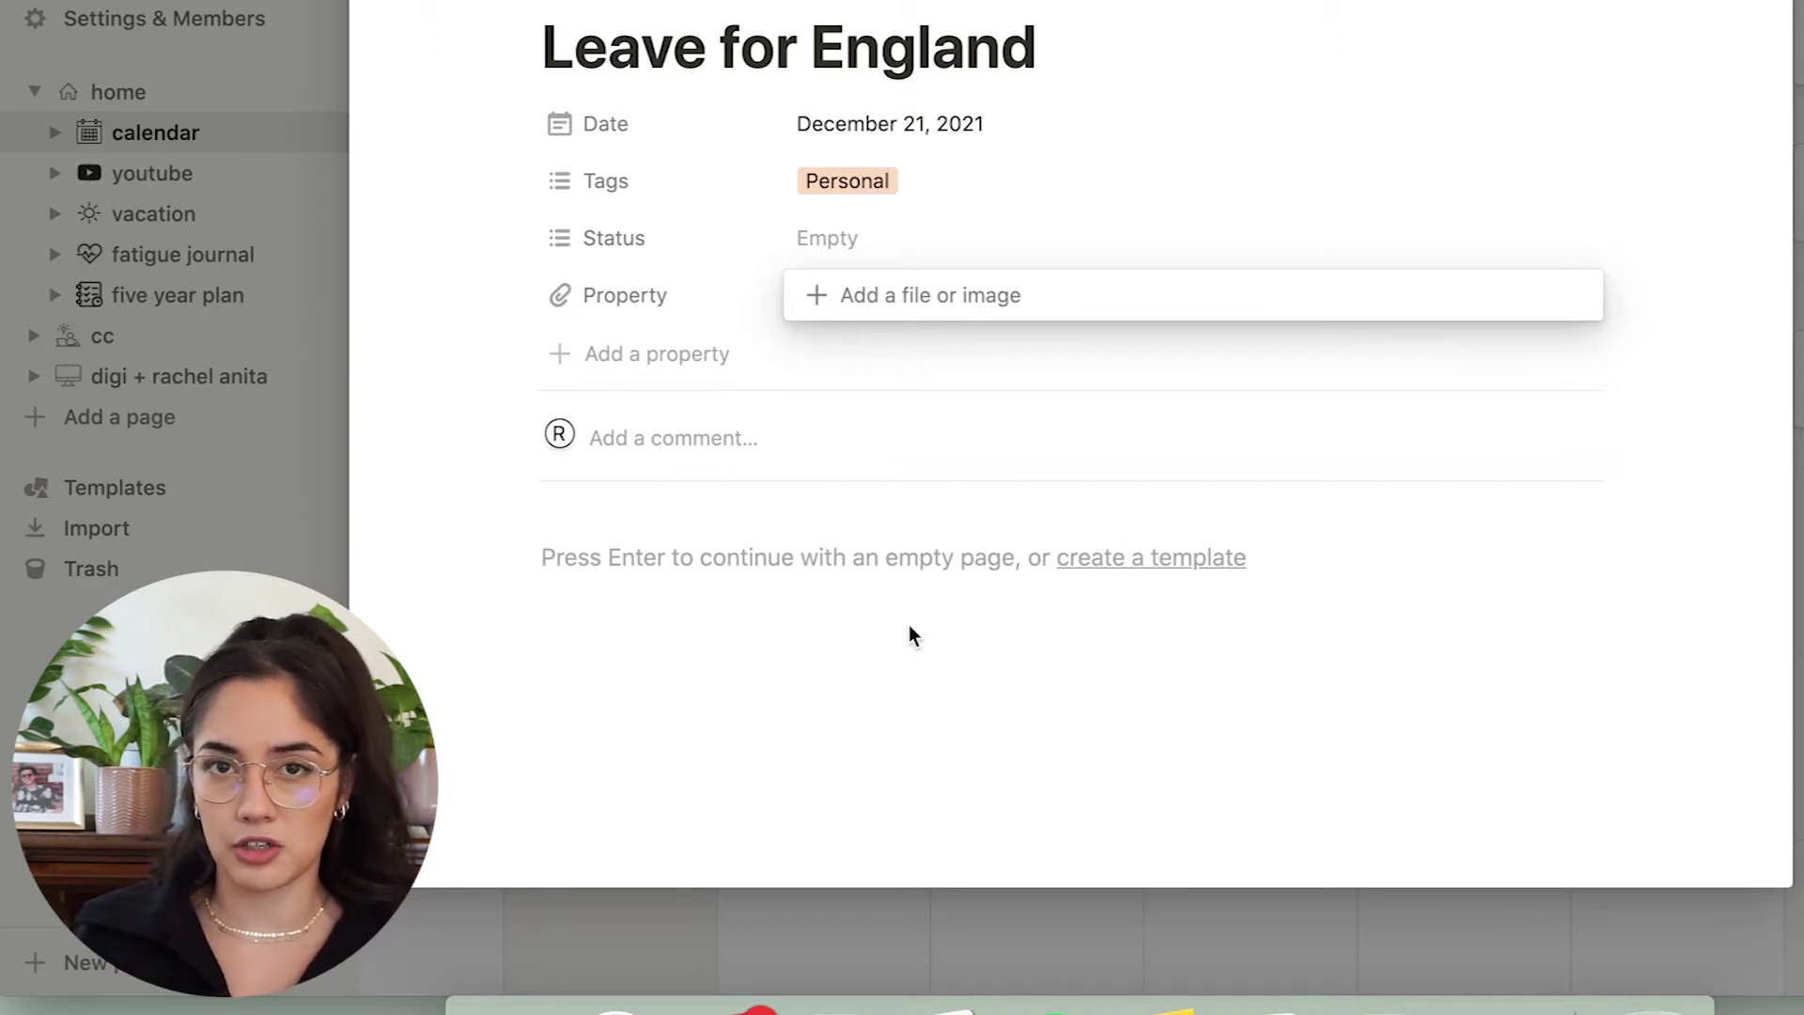
pyautogui.click(910, 626)
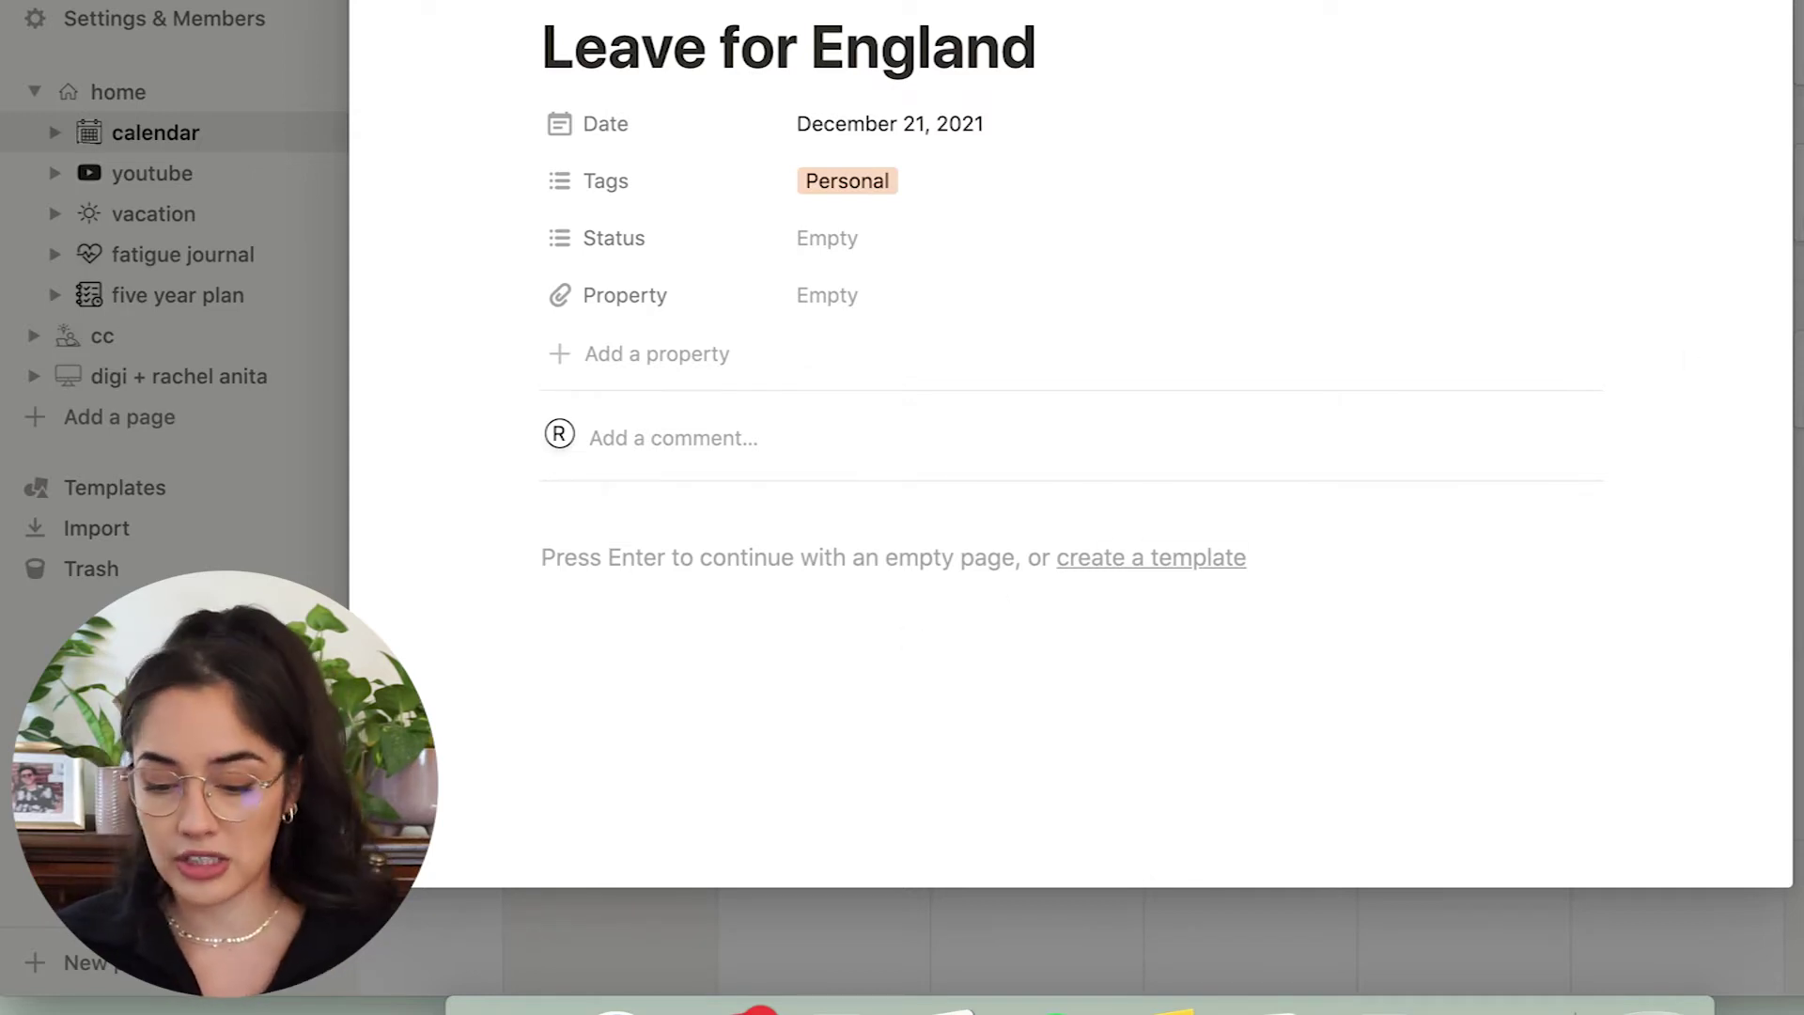
pyautogui.press('Escape')
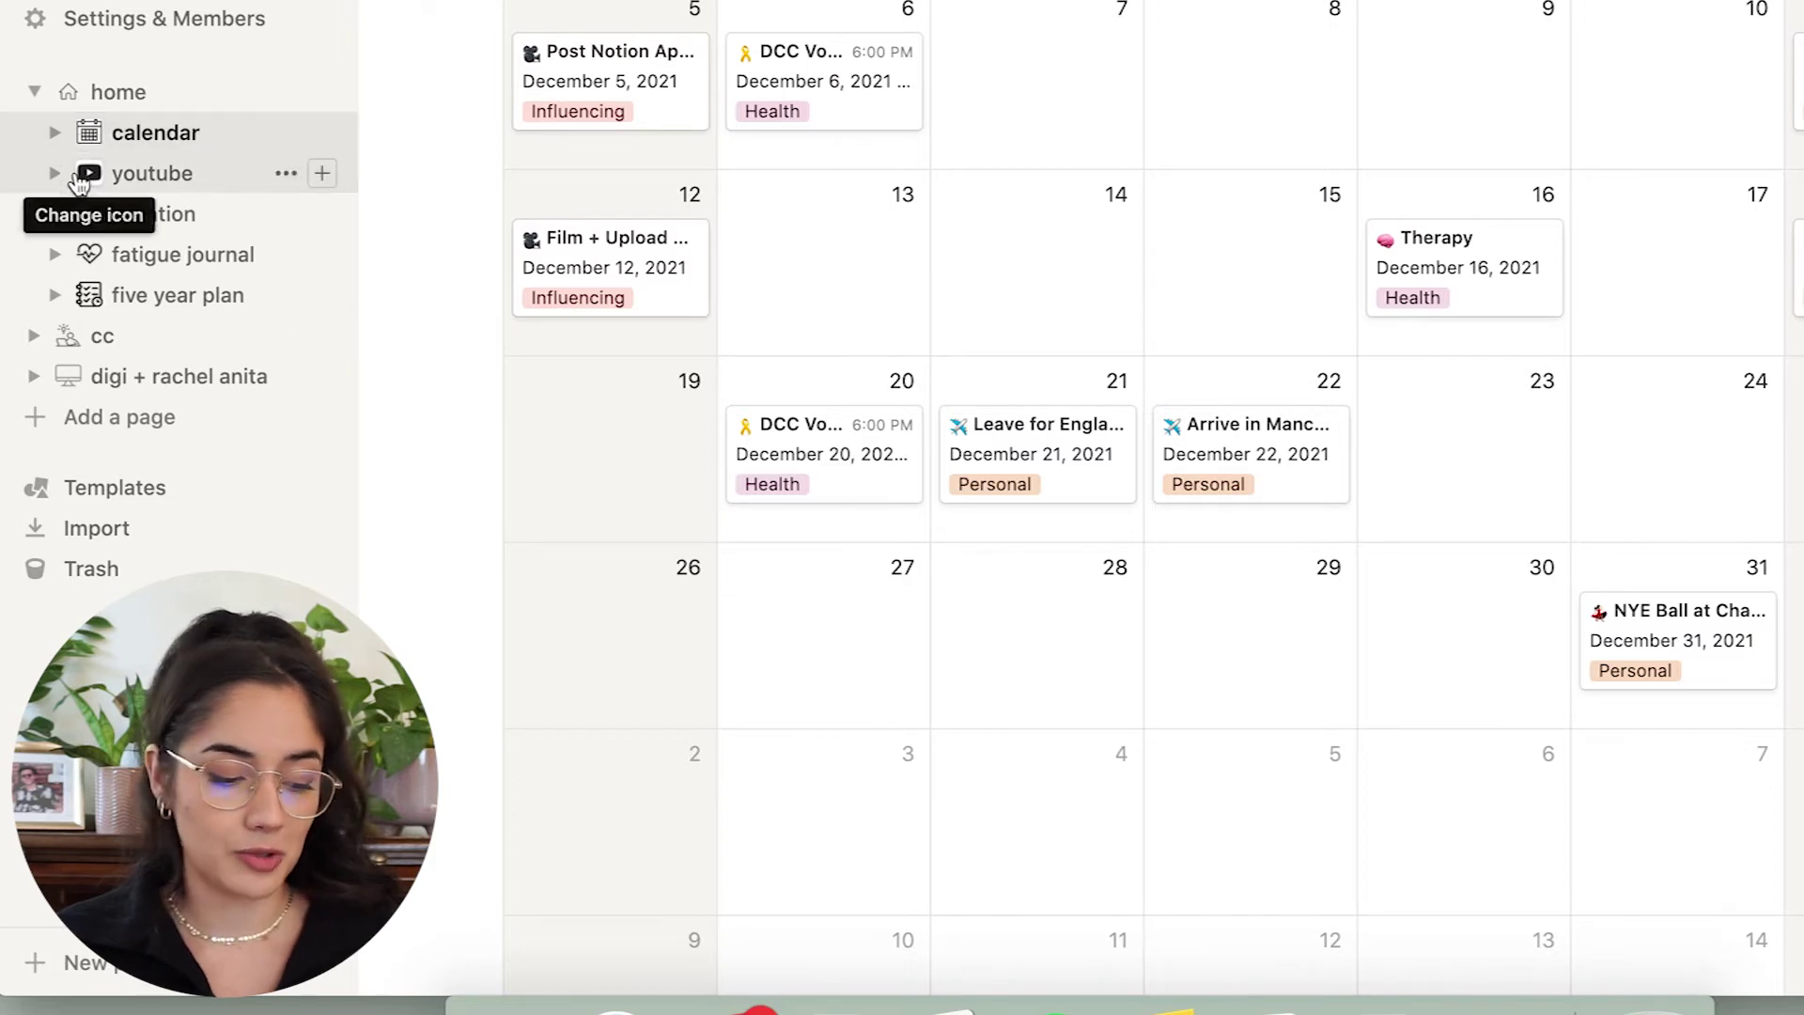
pyautogui.click(122, 176)
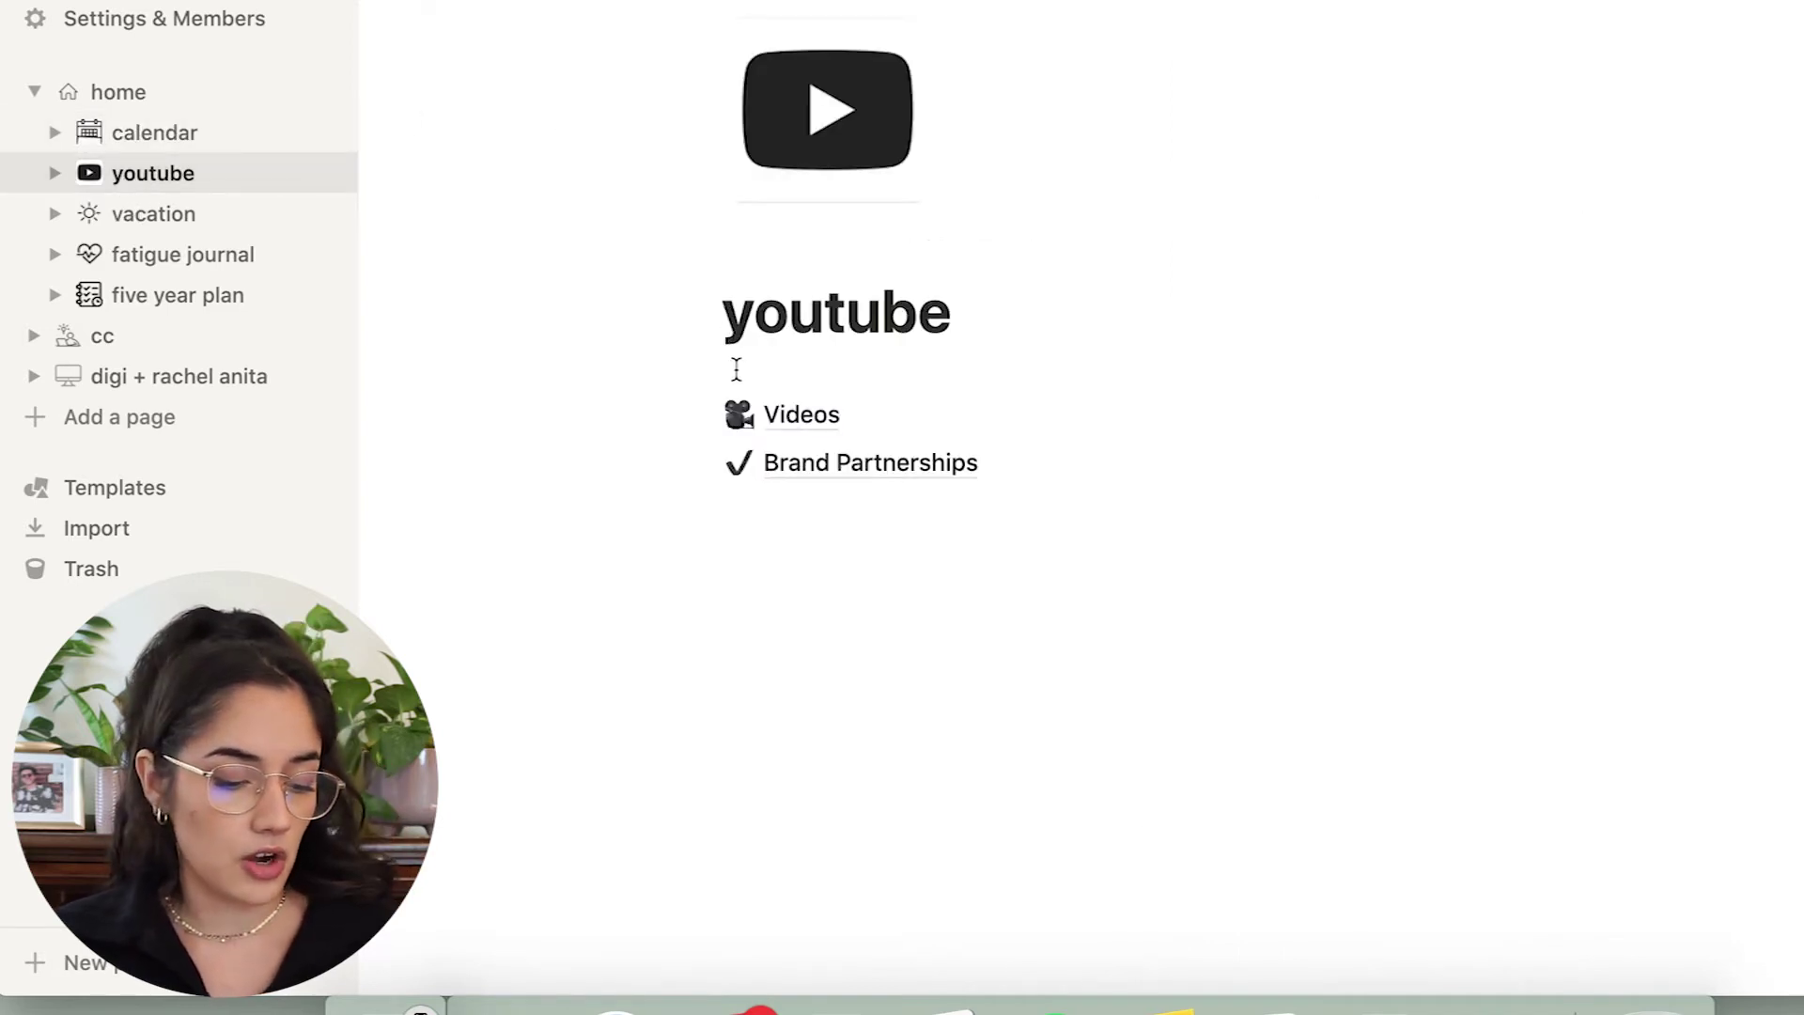
# Look into the Videos sub-page, come back, and open Brand Partnerships with its All Assets gallery.
pyautogui.click(806, 425)
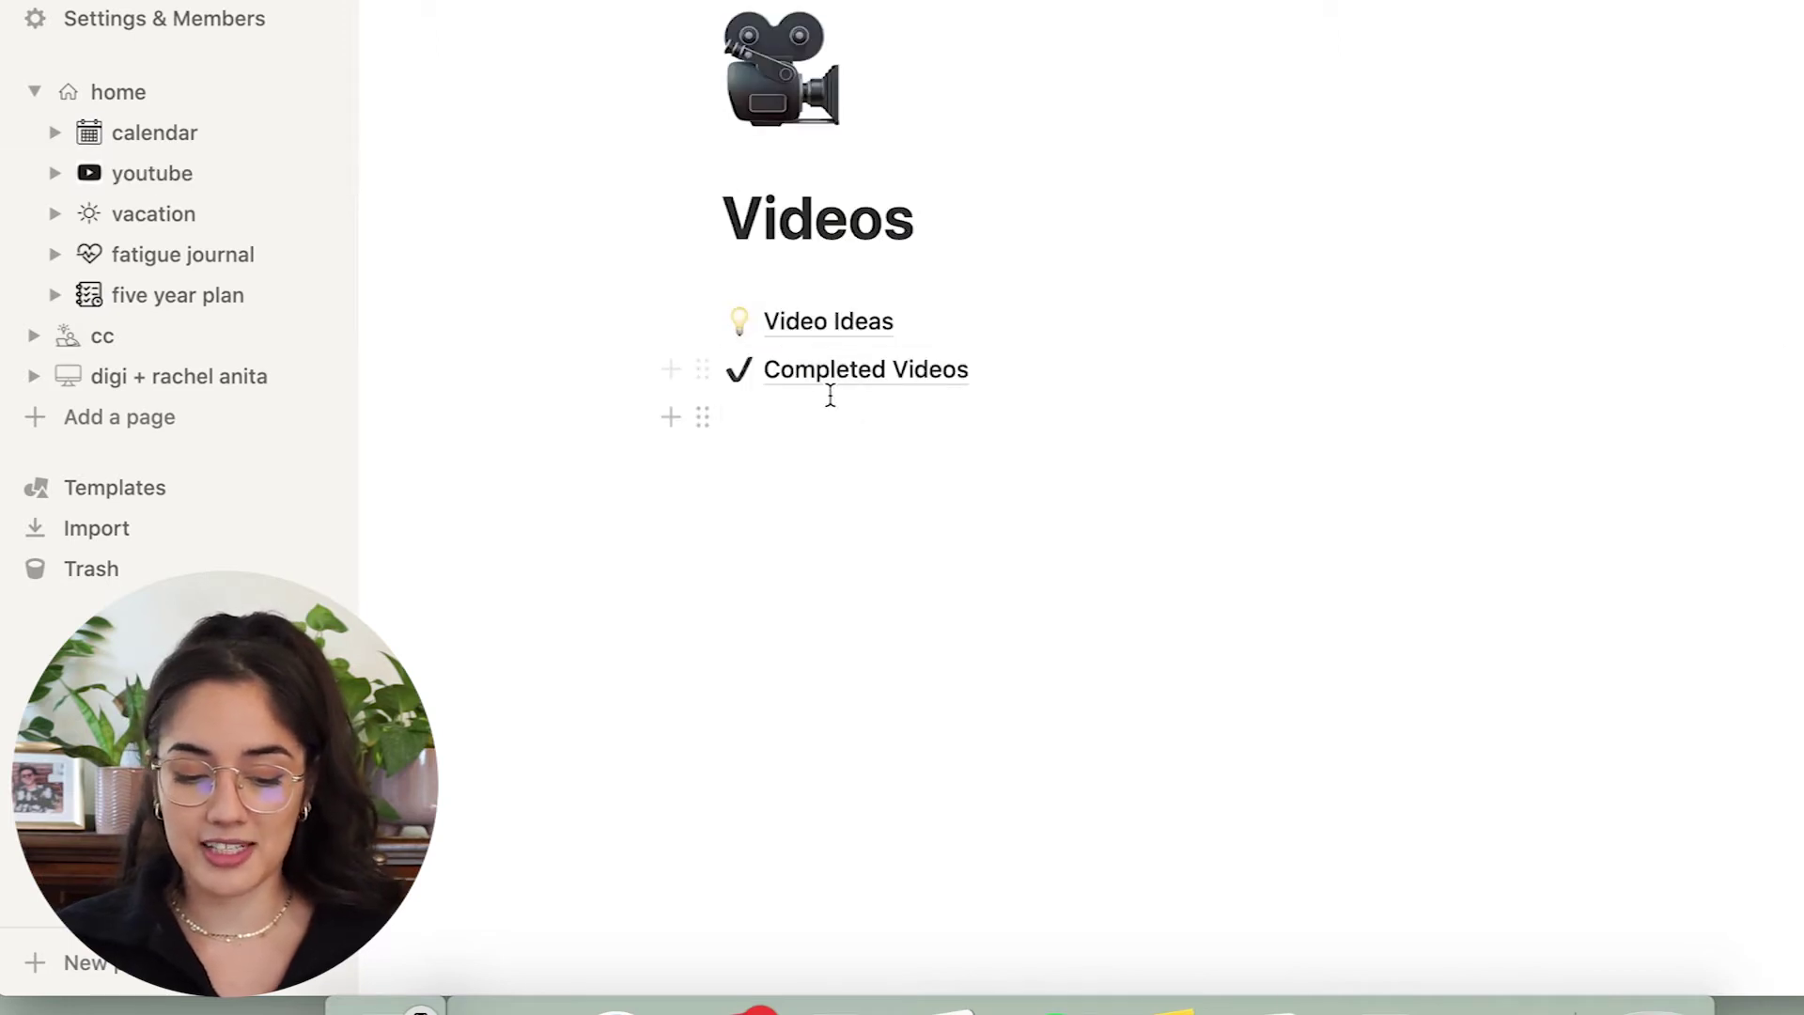
pyautogui.press('super+bracketleft')
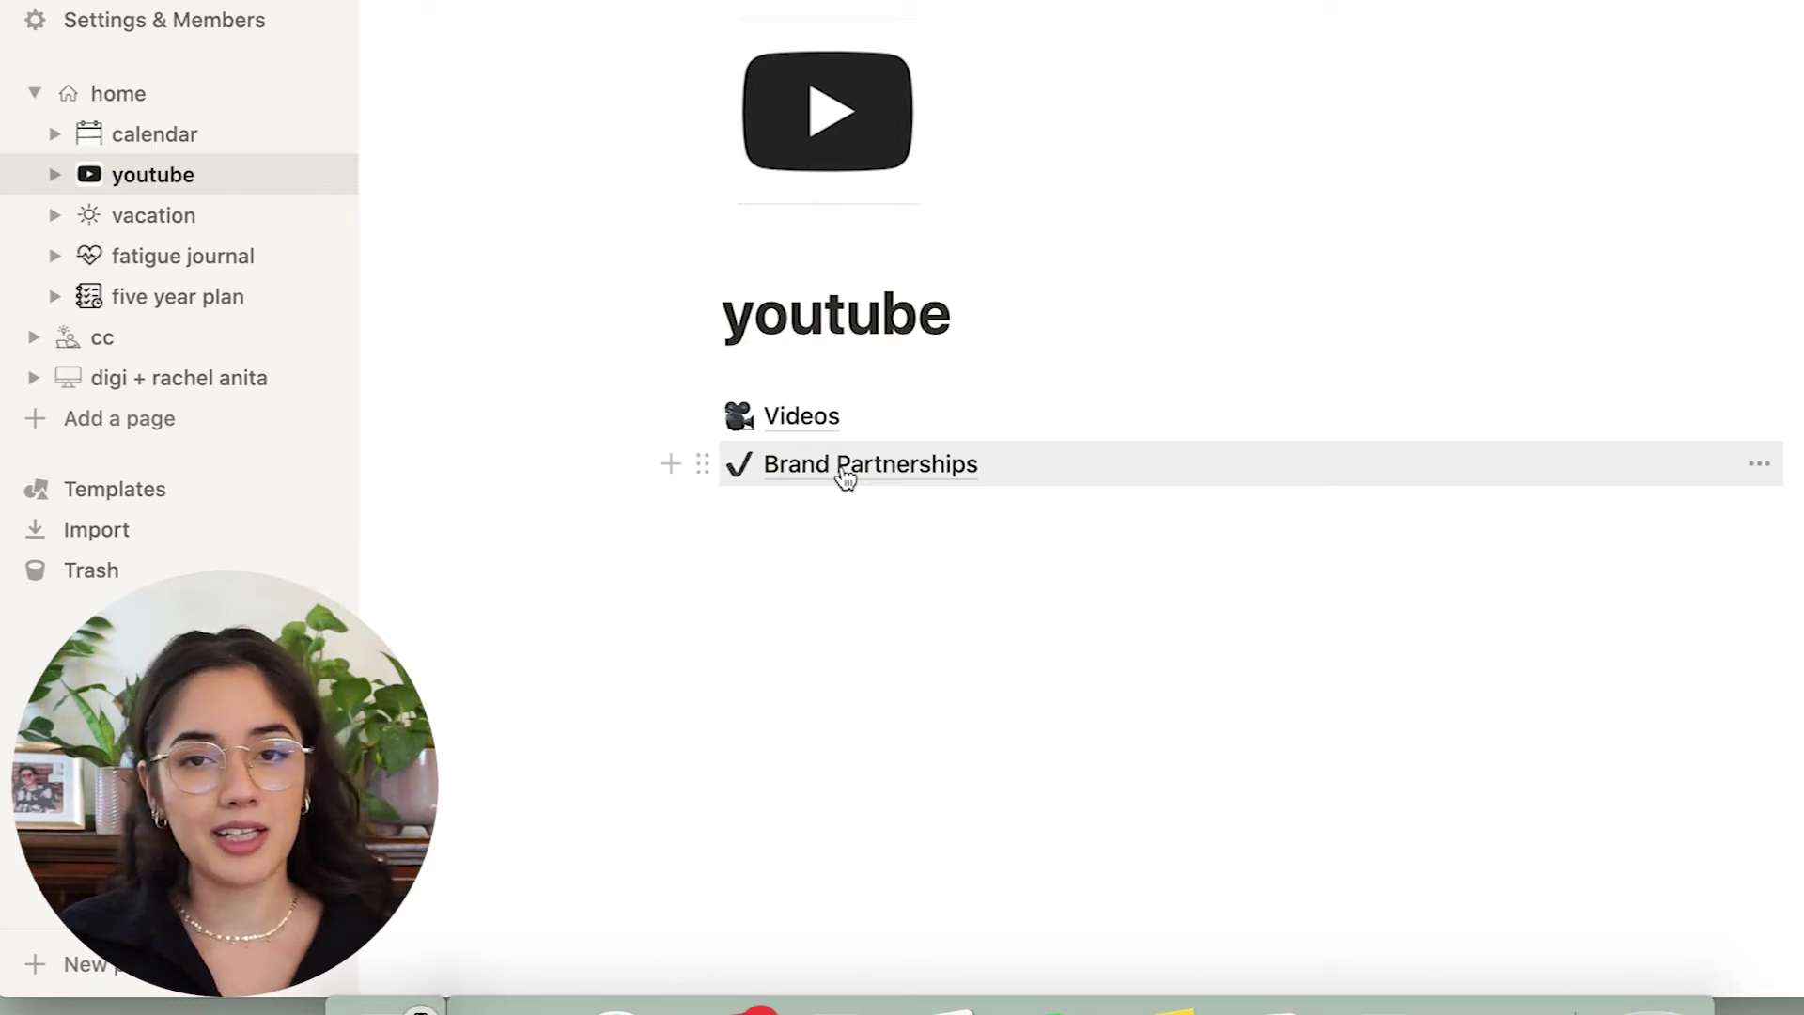
pyautogui.click(836, 464)
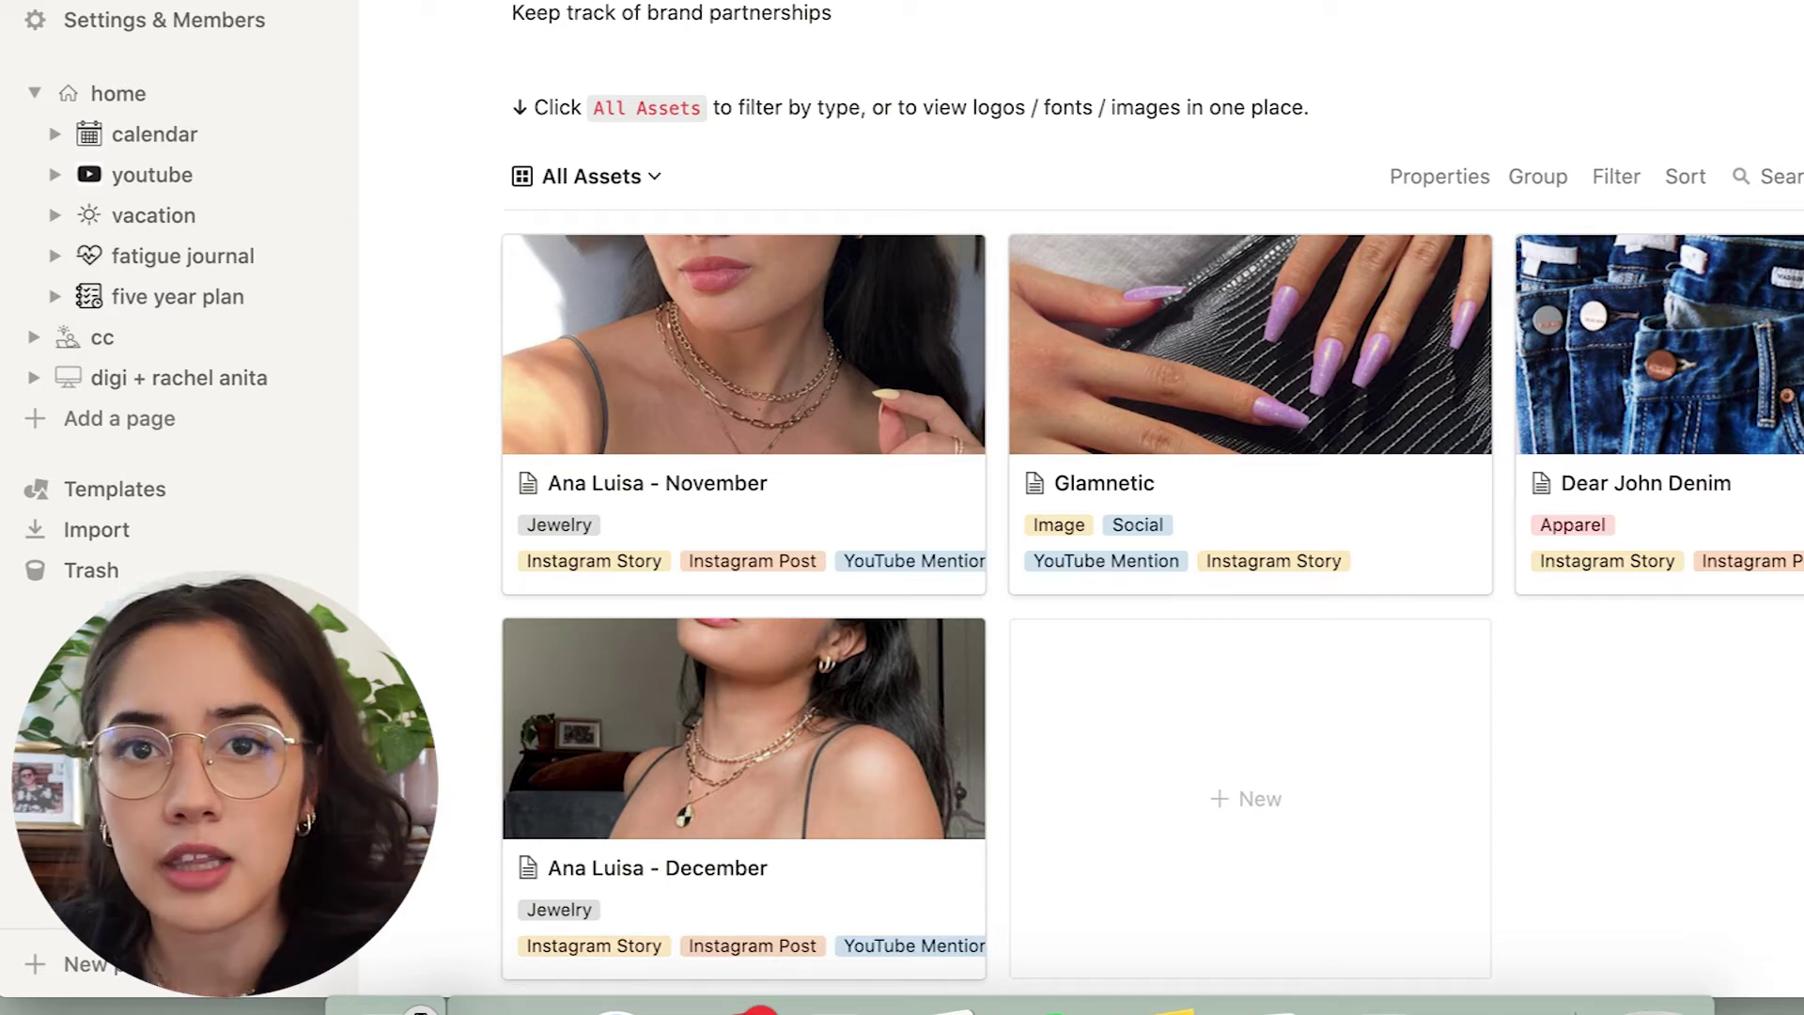
pyautogui.click(1249, 376)
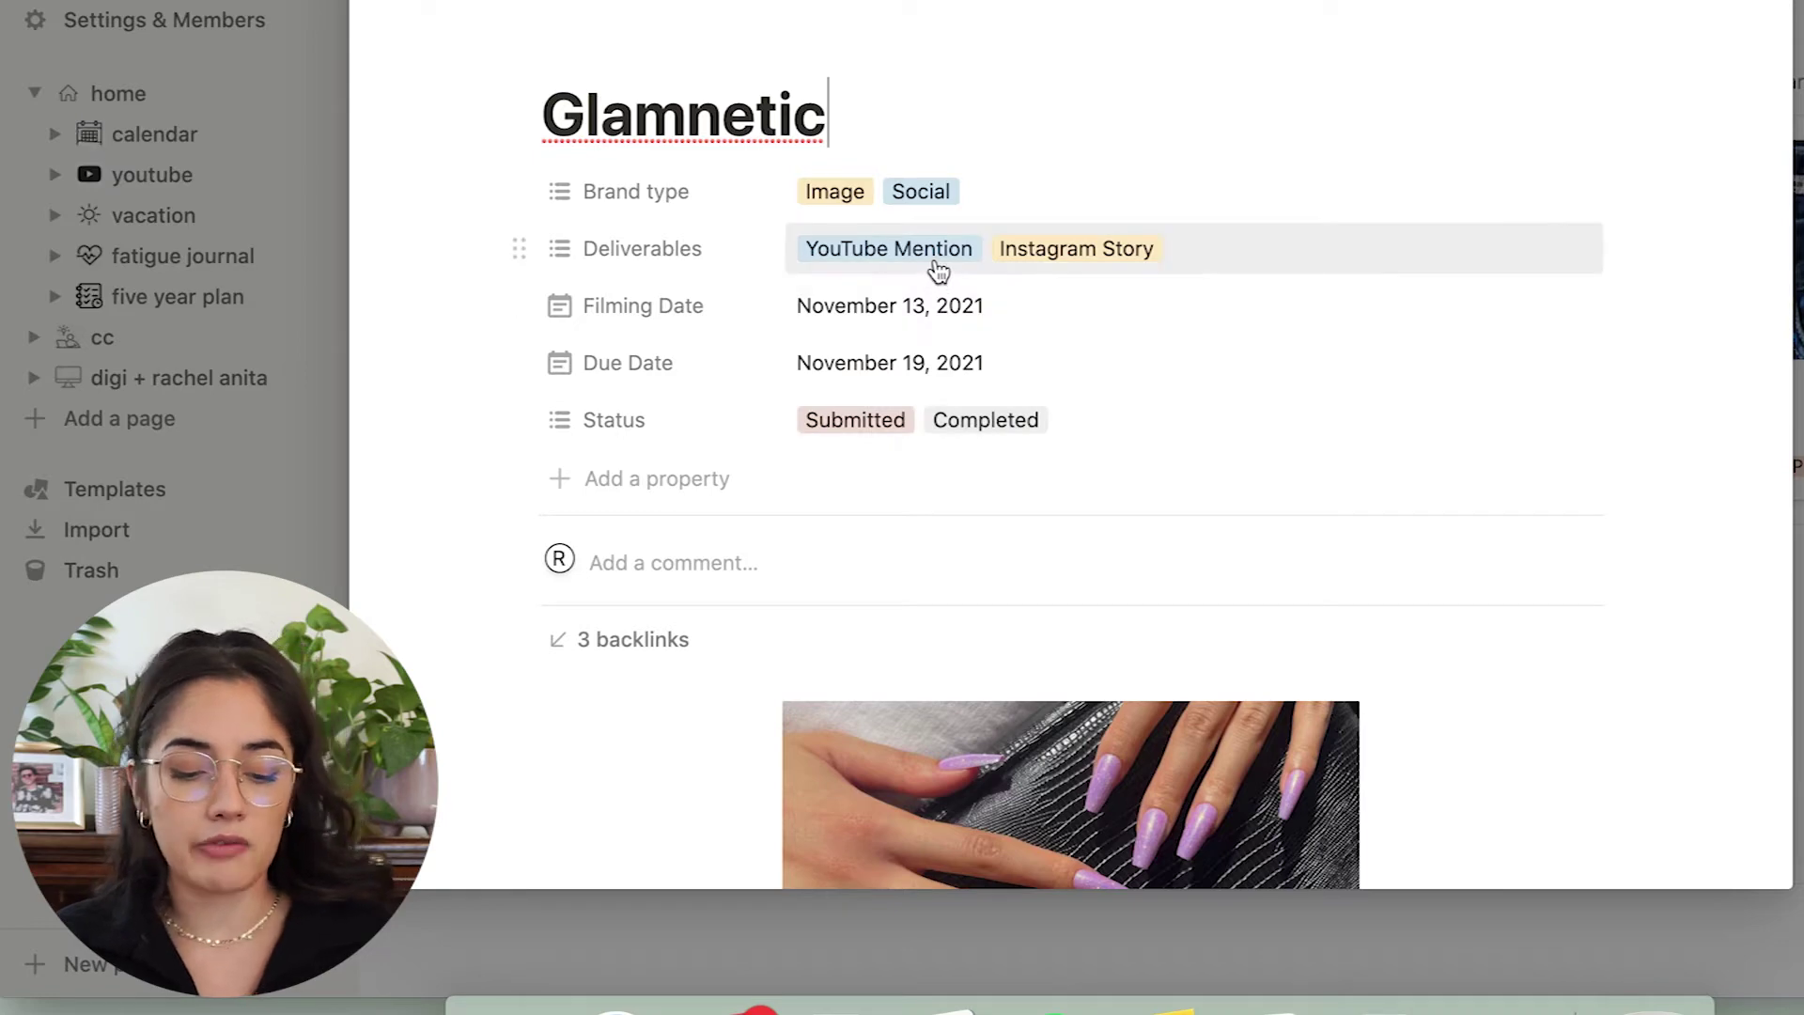
pyautogui.scroll(-5, 1070, 254)
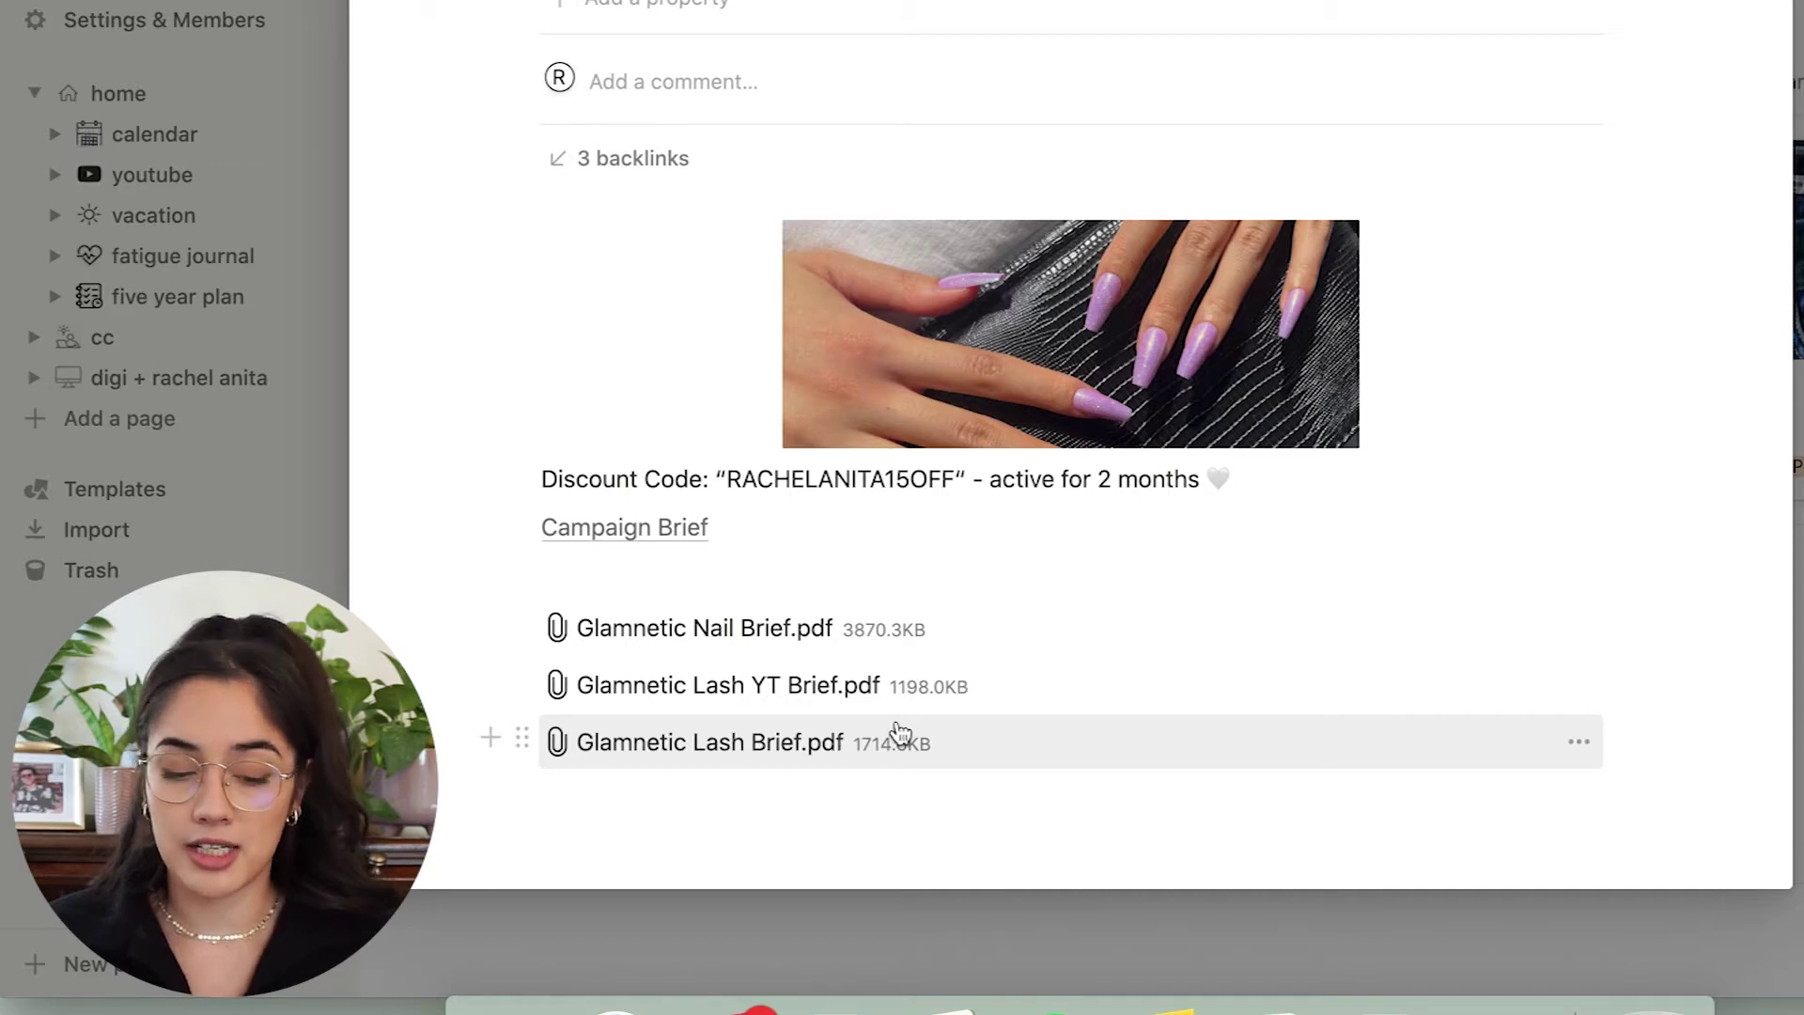
pyautogui.scroll(5, 927, 657)
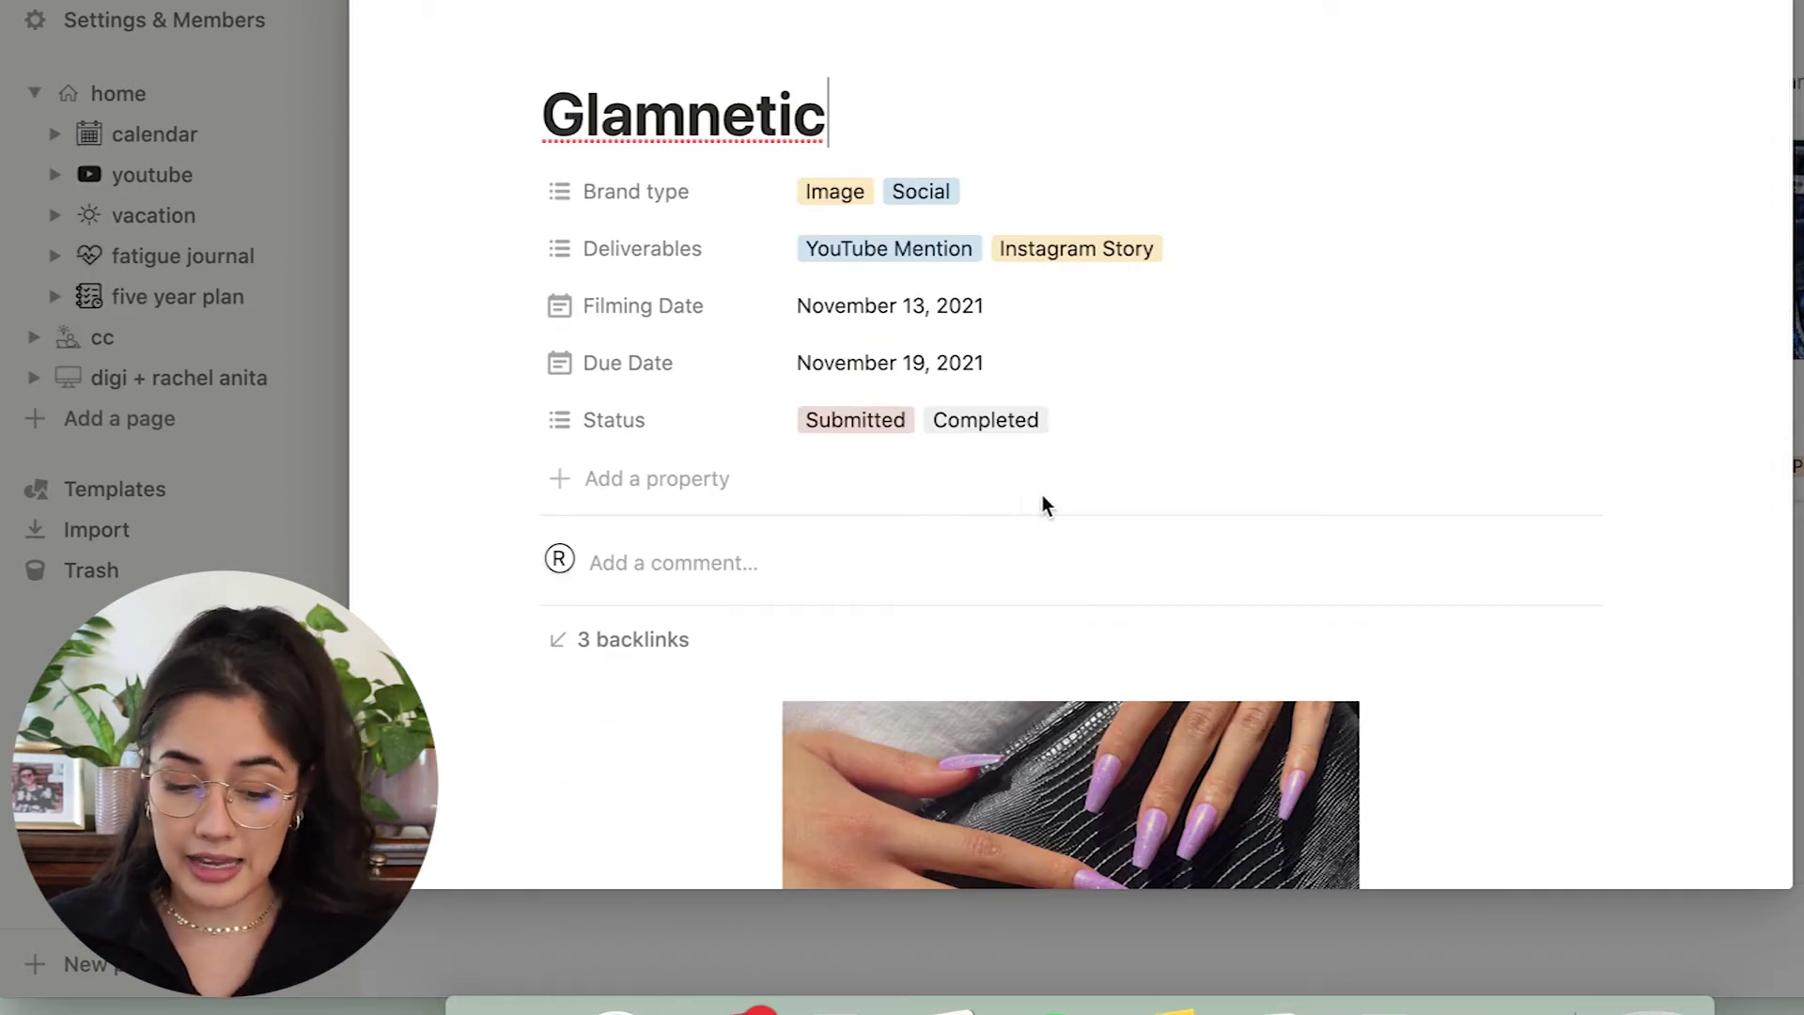
pyautogui.press('Escape')
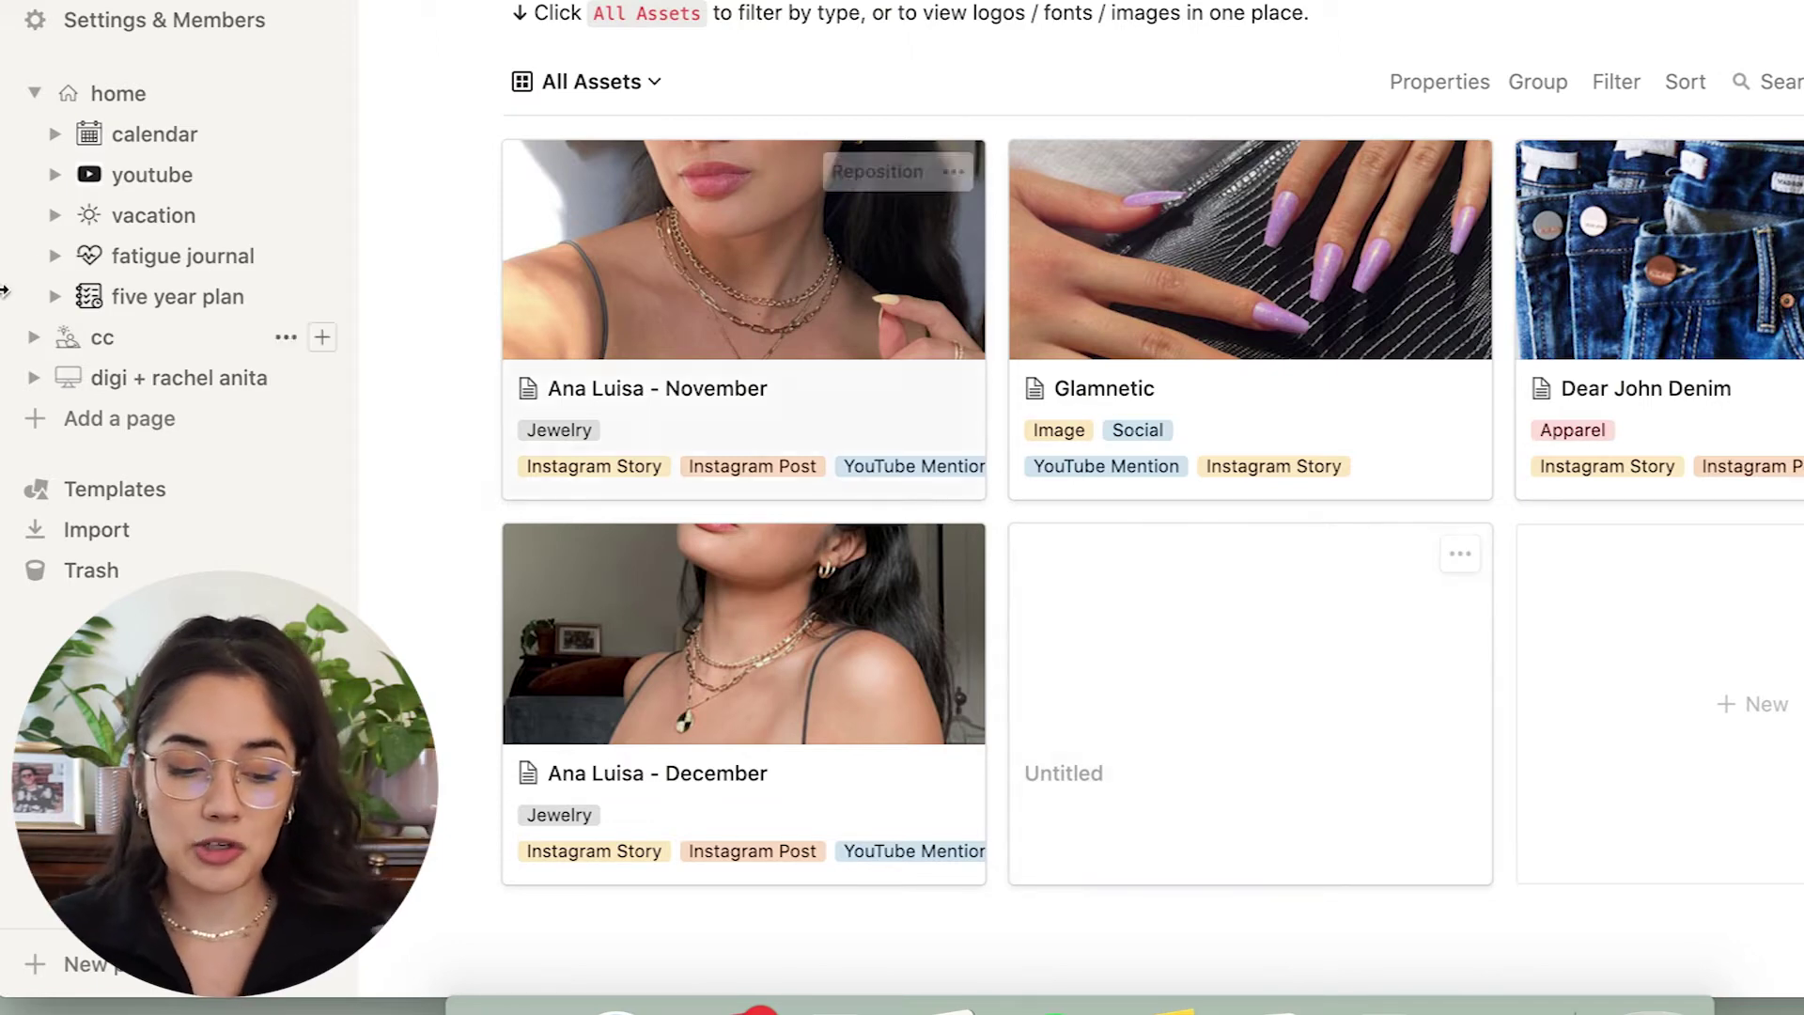
pyautogui.click(155, 139)
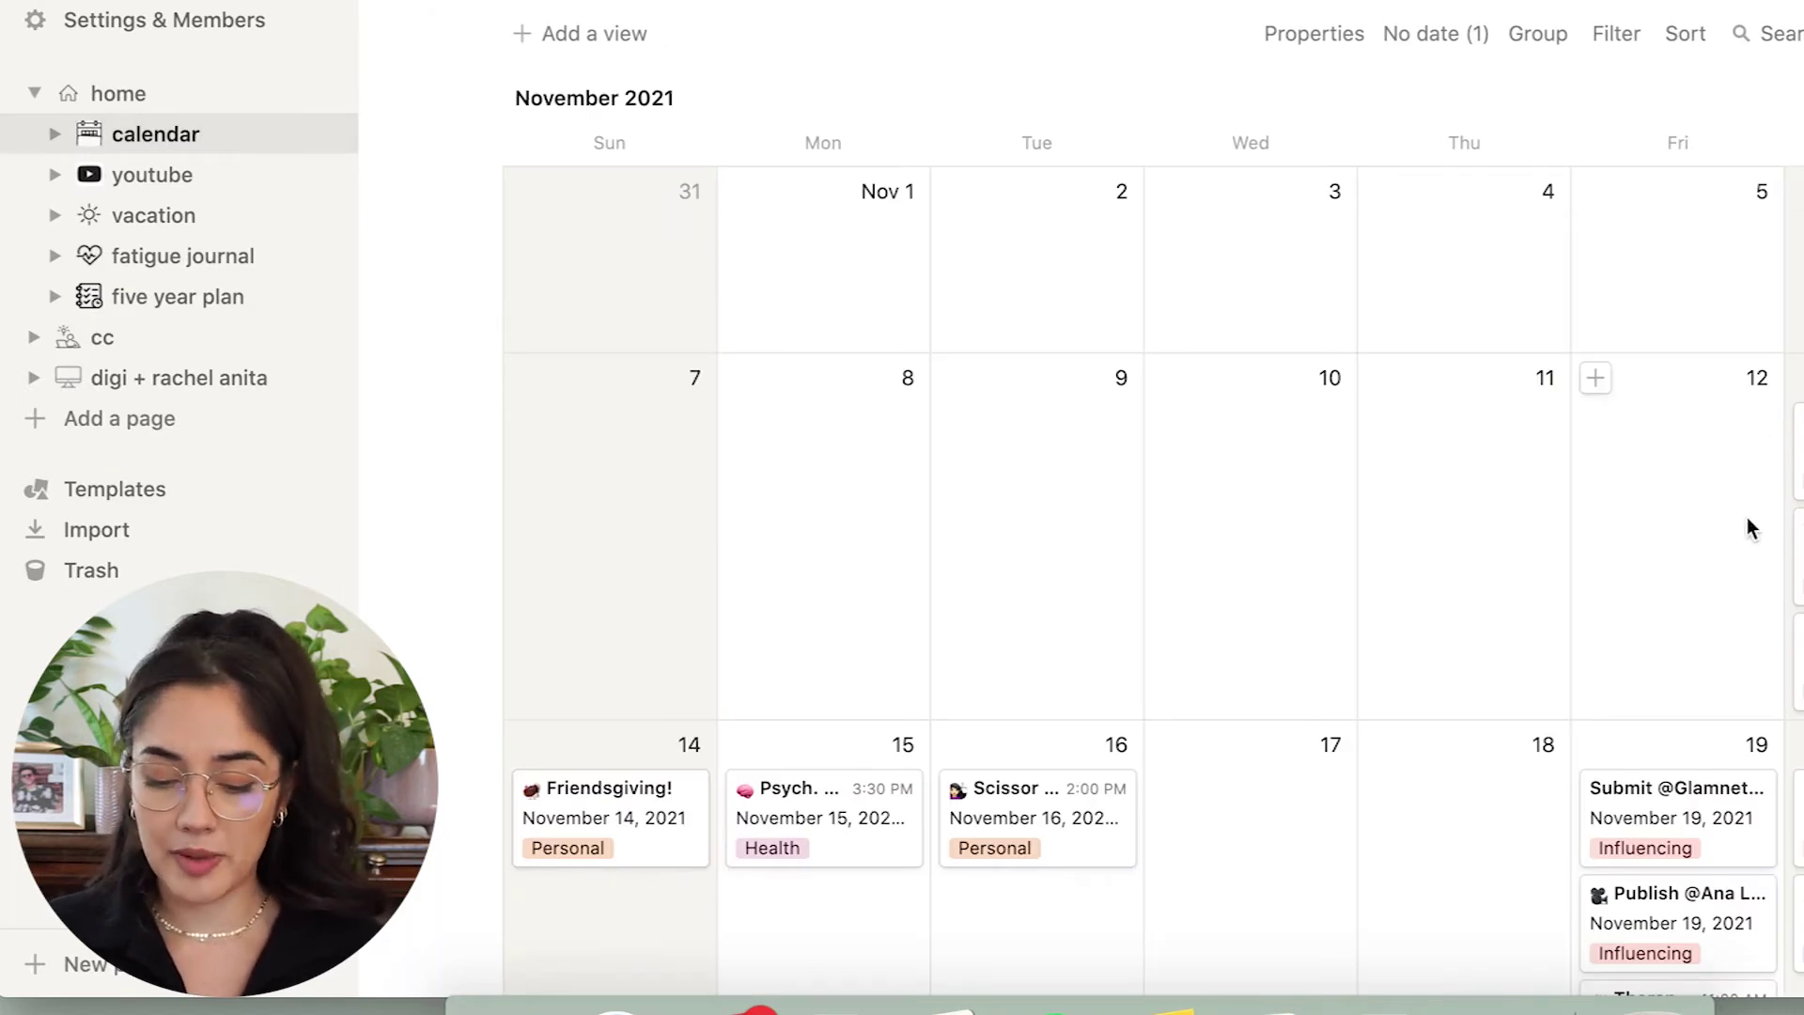
pyautogui.scroll(-2, 1747, 523)
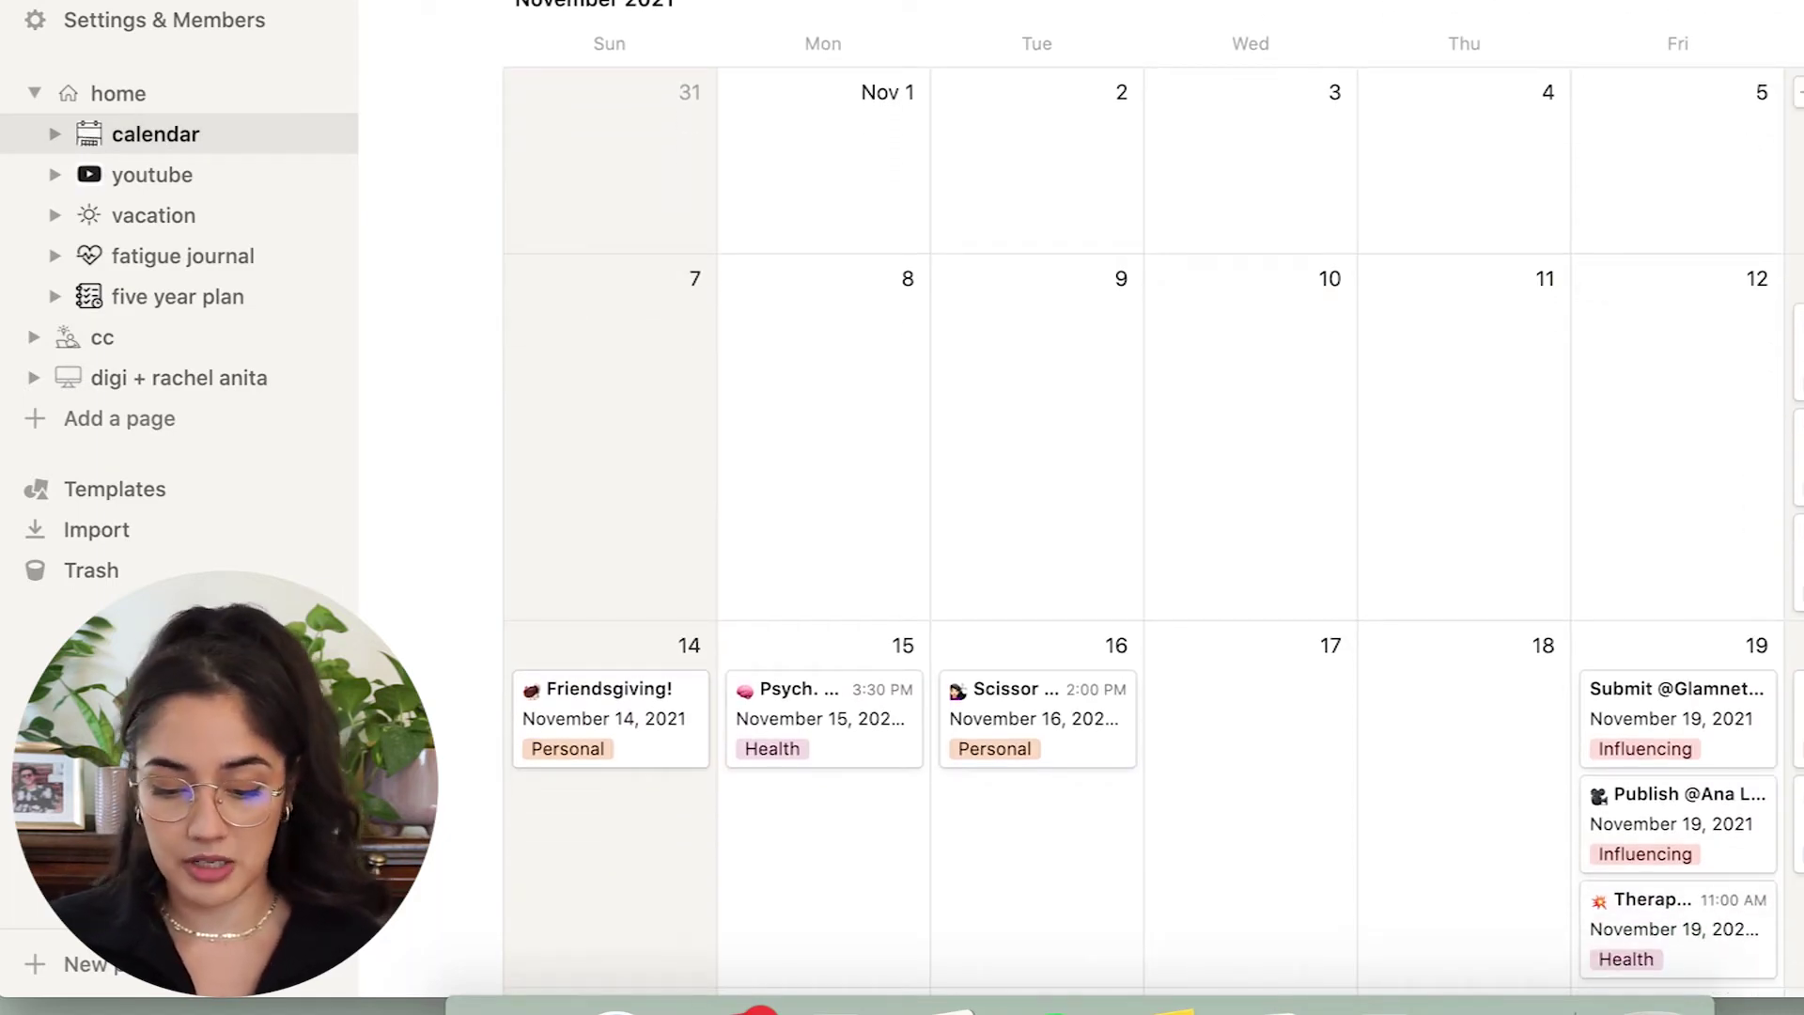
pyautogui.scroll(-3, 1155, 552)
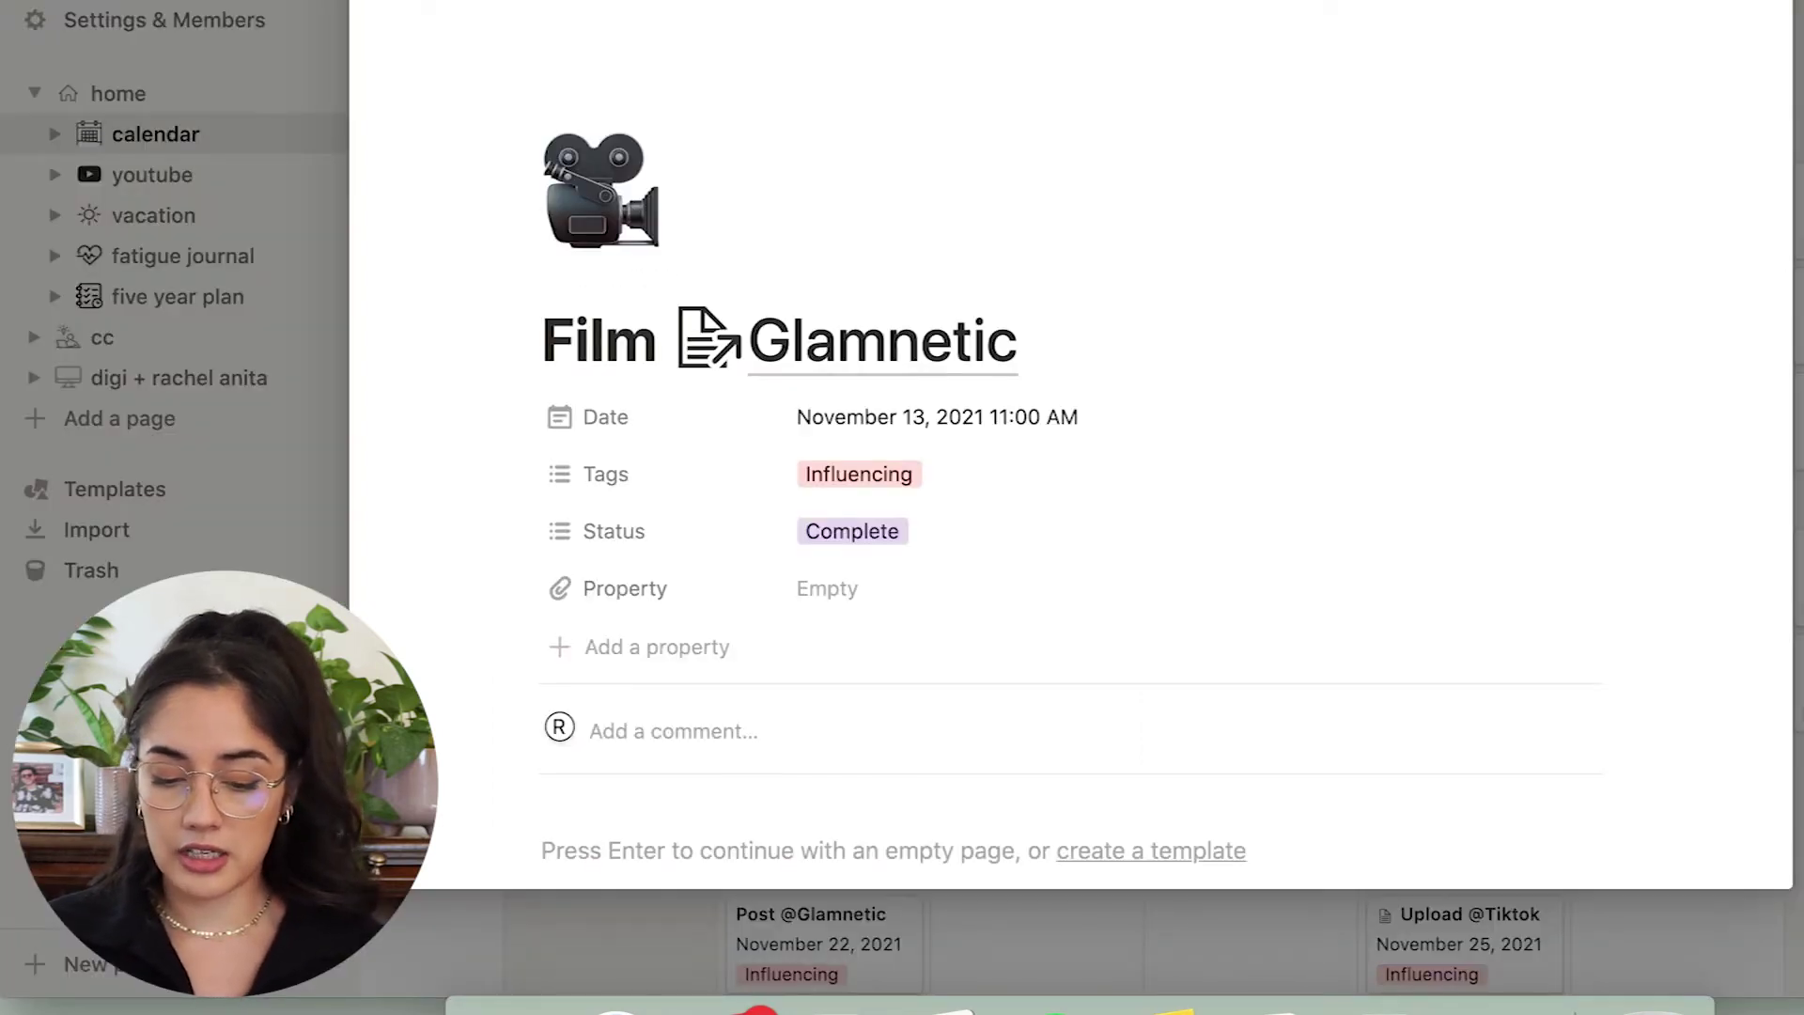
pyautogui.scroll(-3, 1223, 496)
pyautogui.scroll(2, 1223, 496)
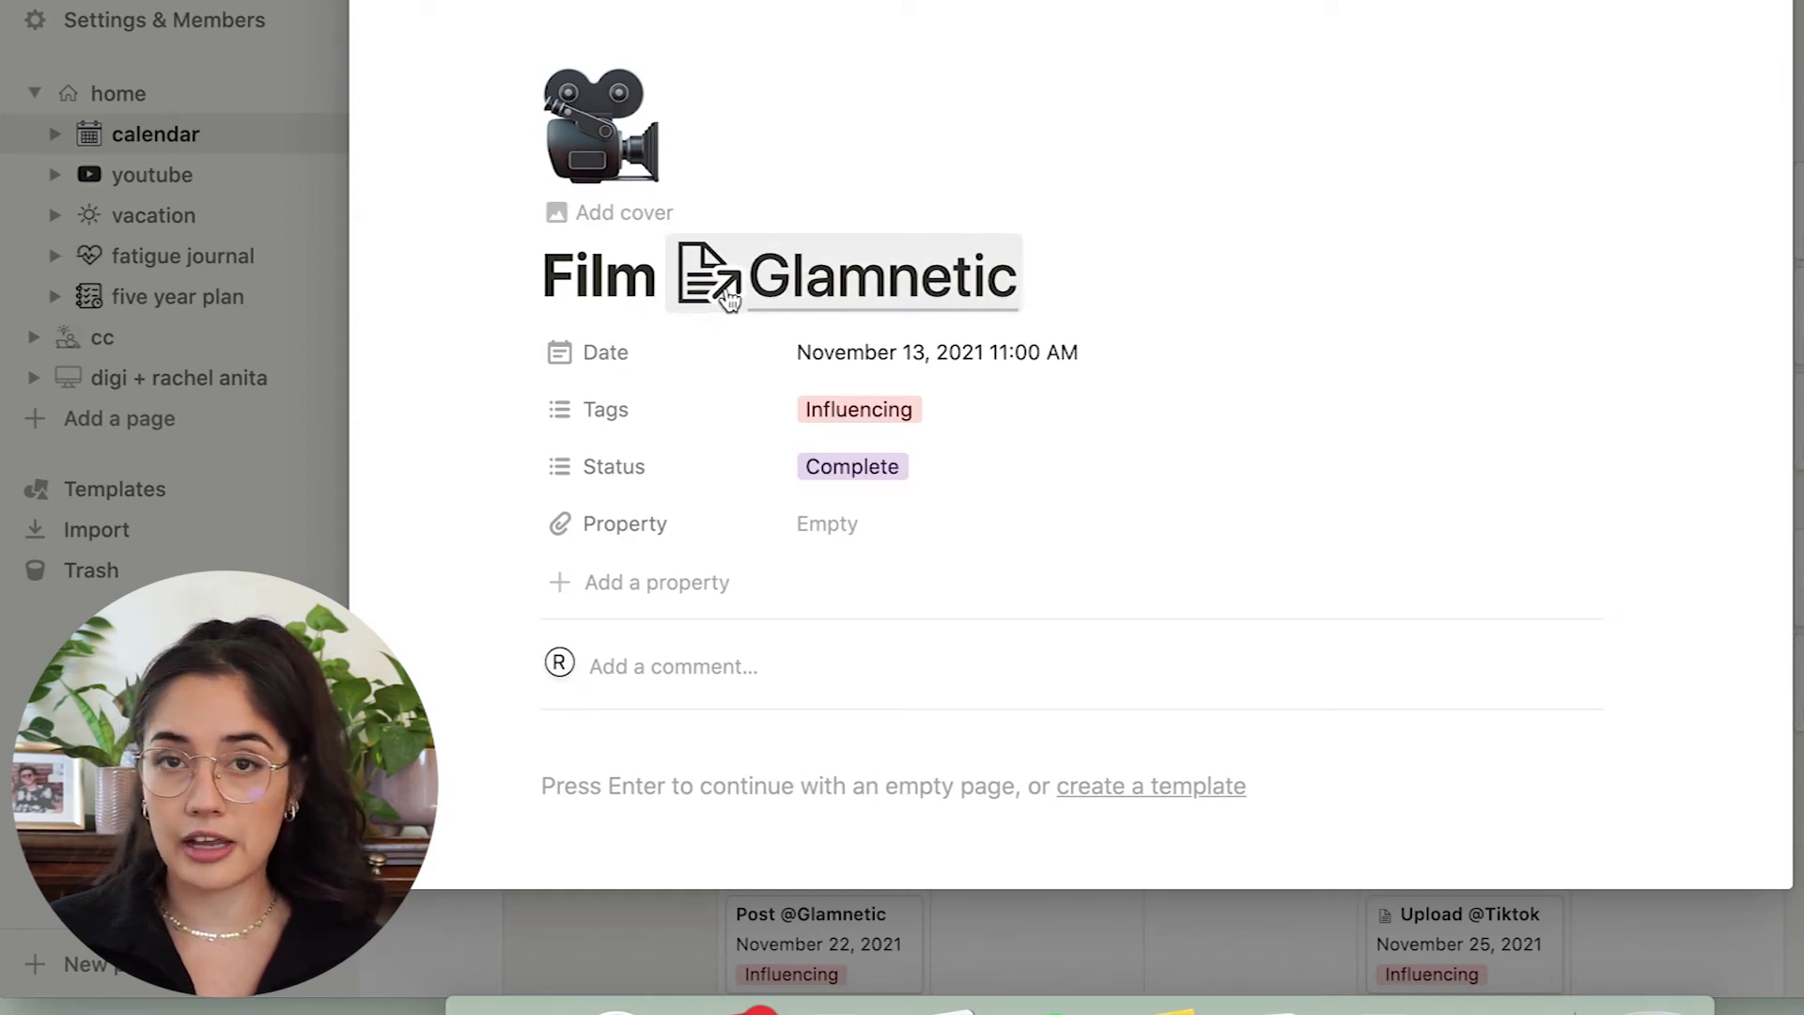
pyautogui.write('@')
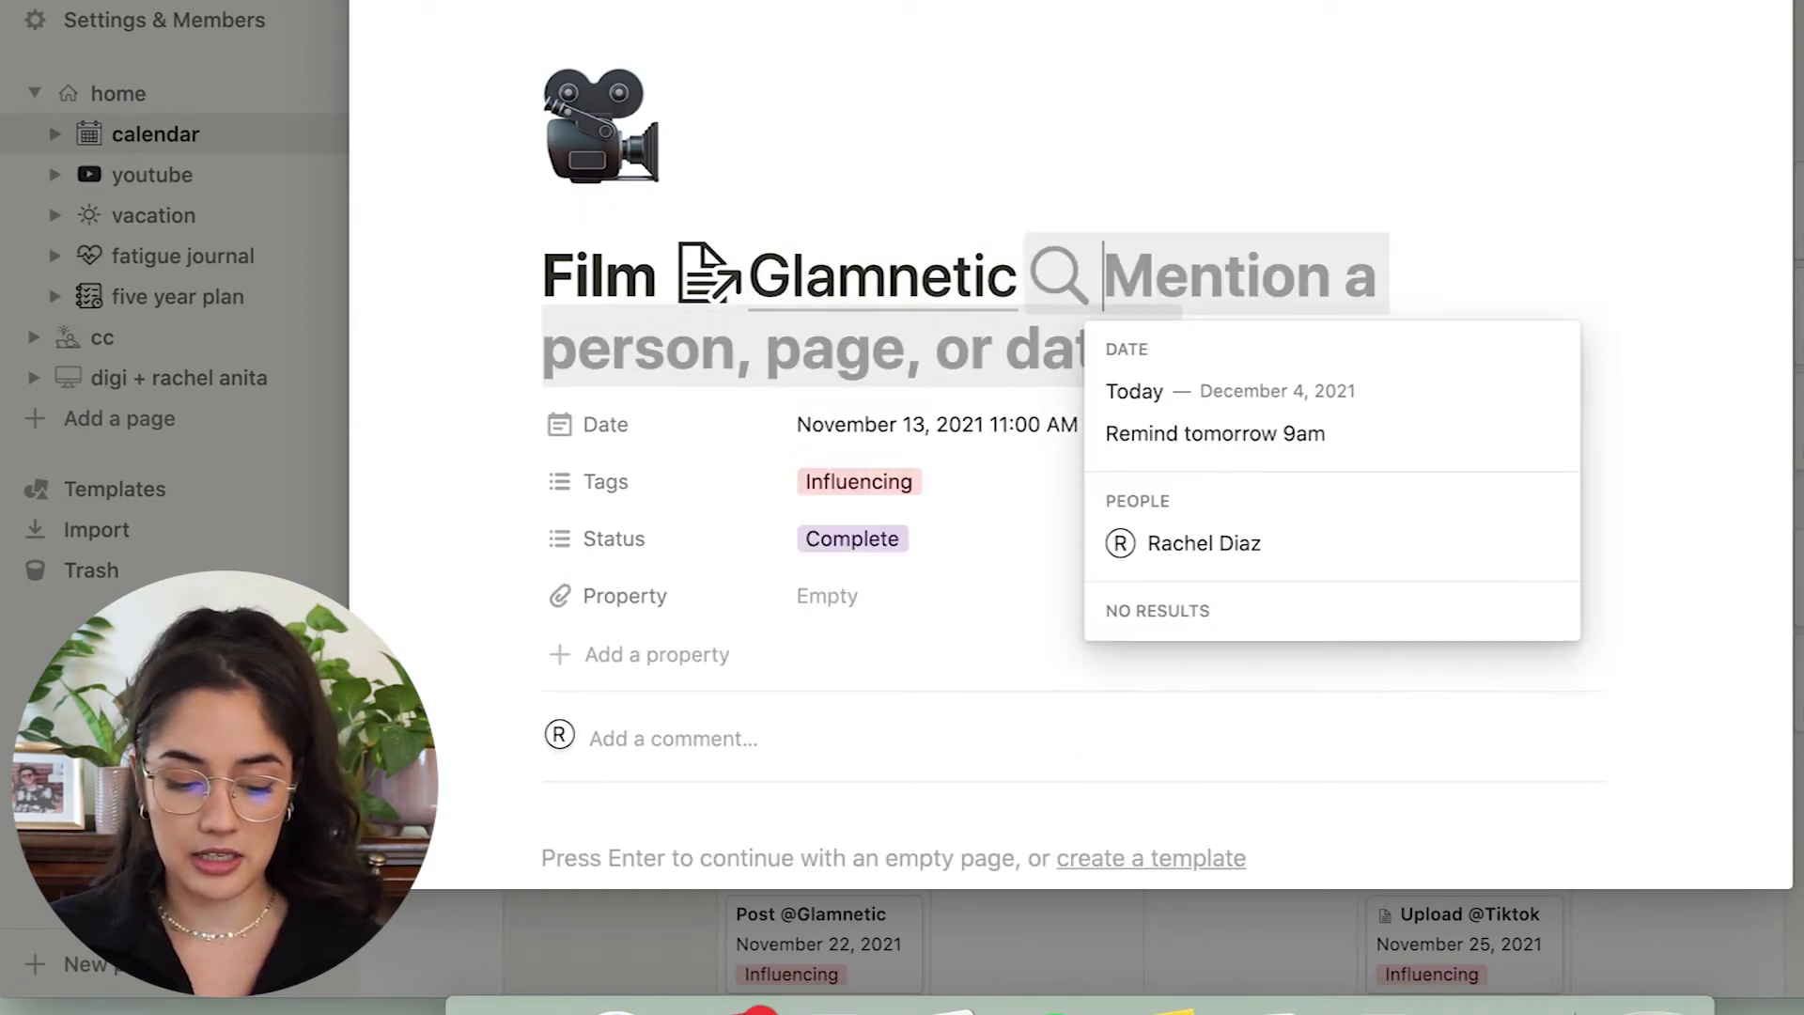
pyautogui.write('Glam')
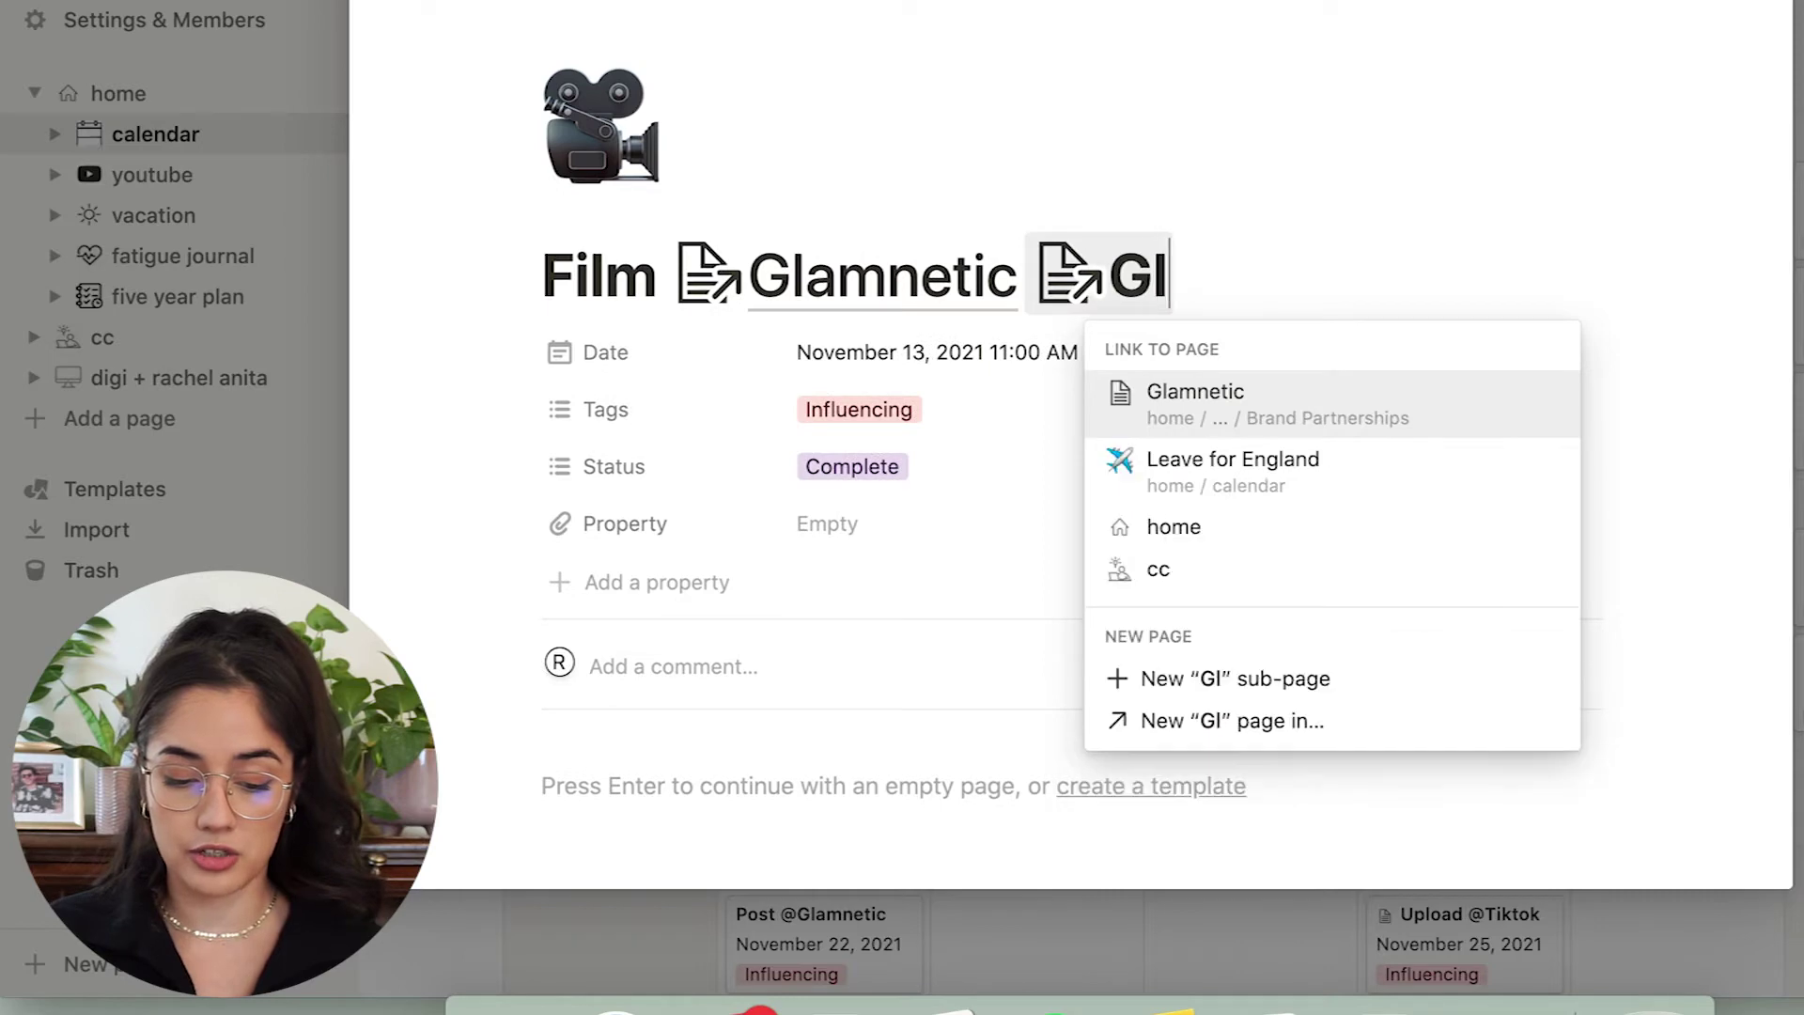
pyautogui.press('BackSpace')
pyautogui.press('BackSpace')
pyautogui.press('BackSpace')
pyautogui.press('BackSpace')
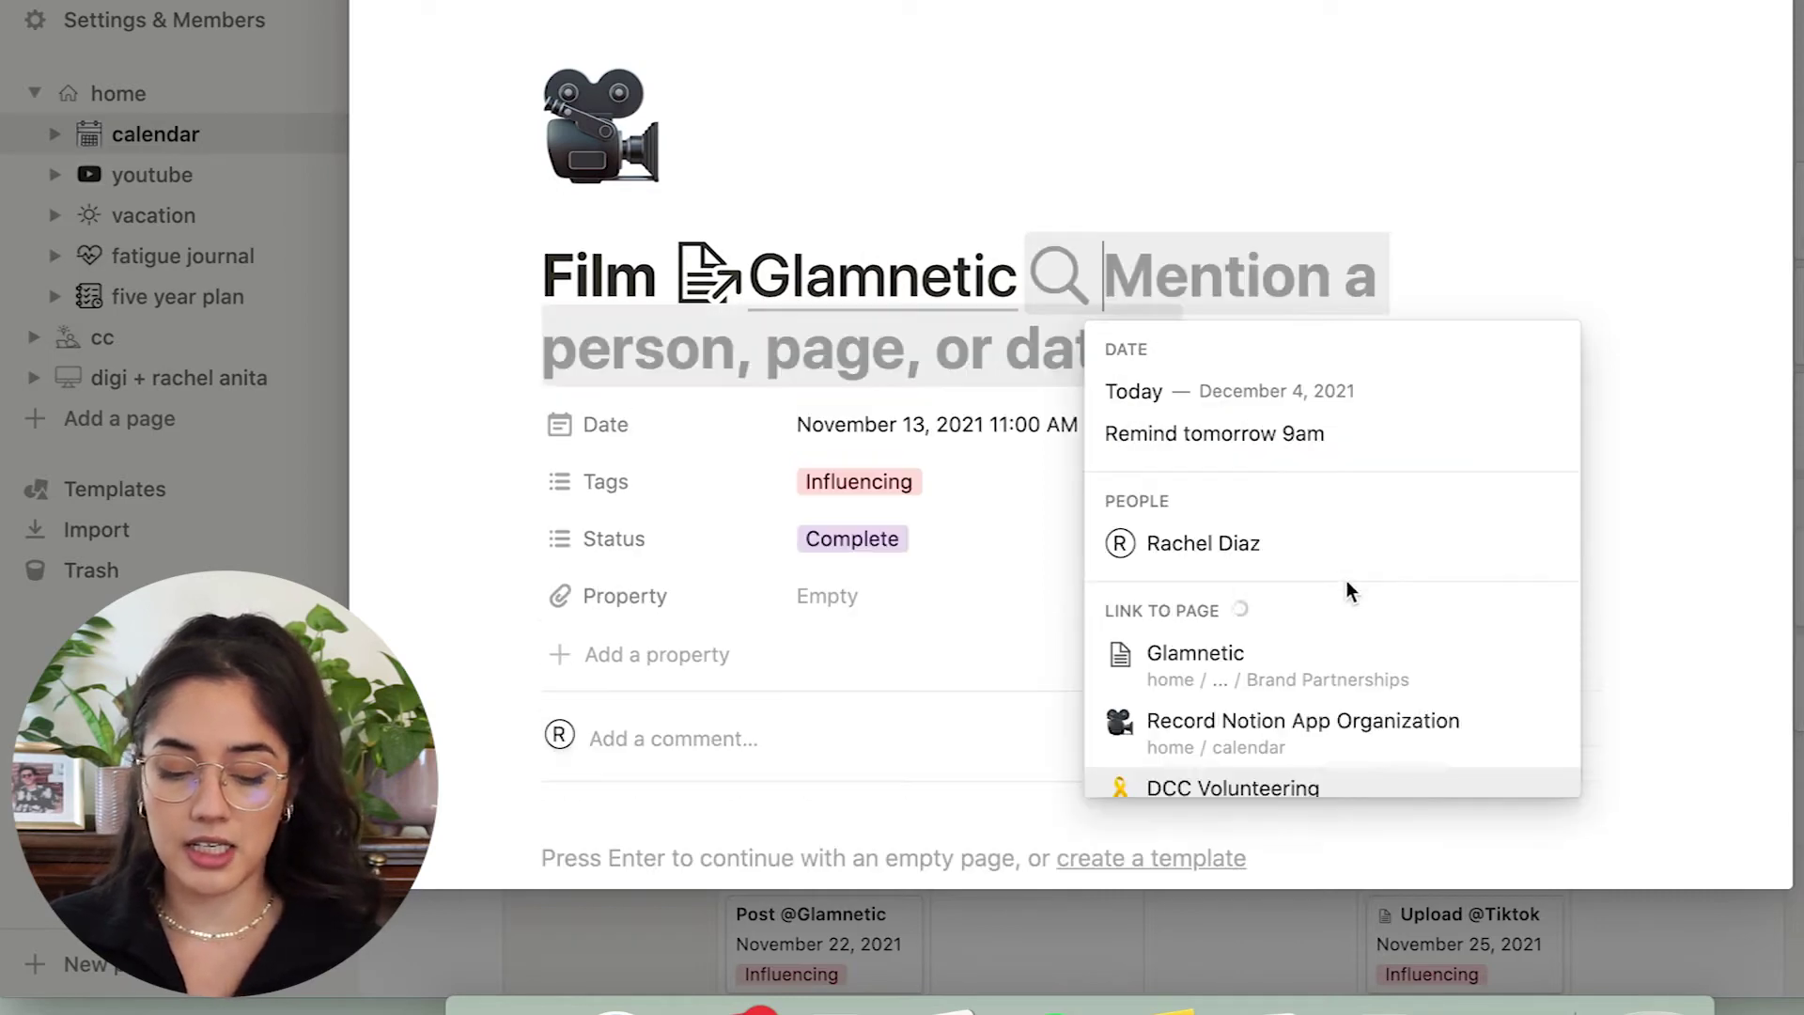
# Open the Glamnetic page, follow its backlink to the Film entry and back, then expand youtube in the sidebar.
pyautogui.click(939, 280)
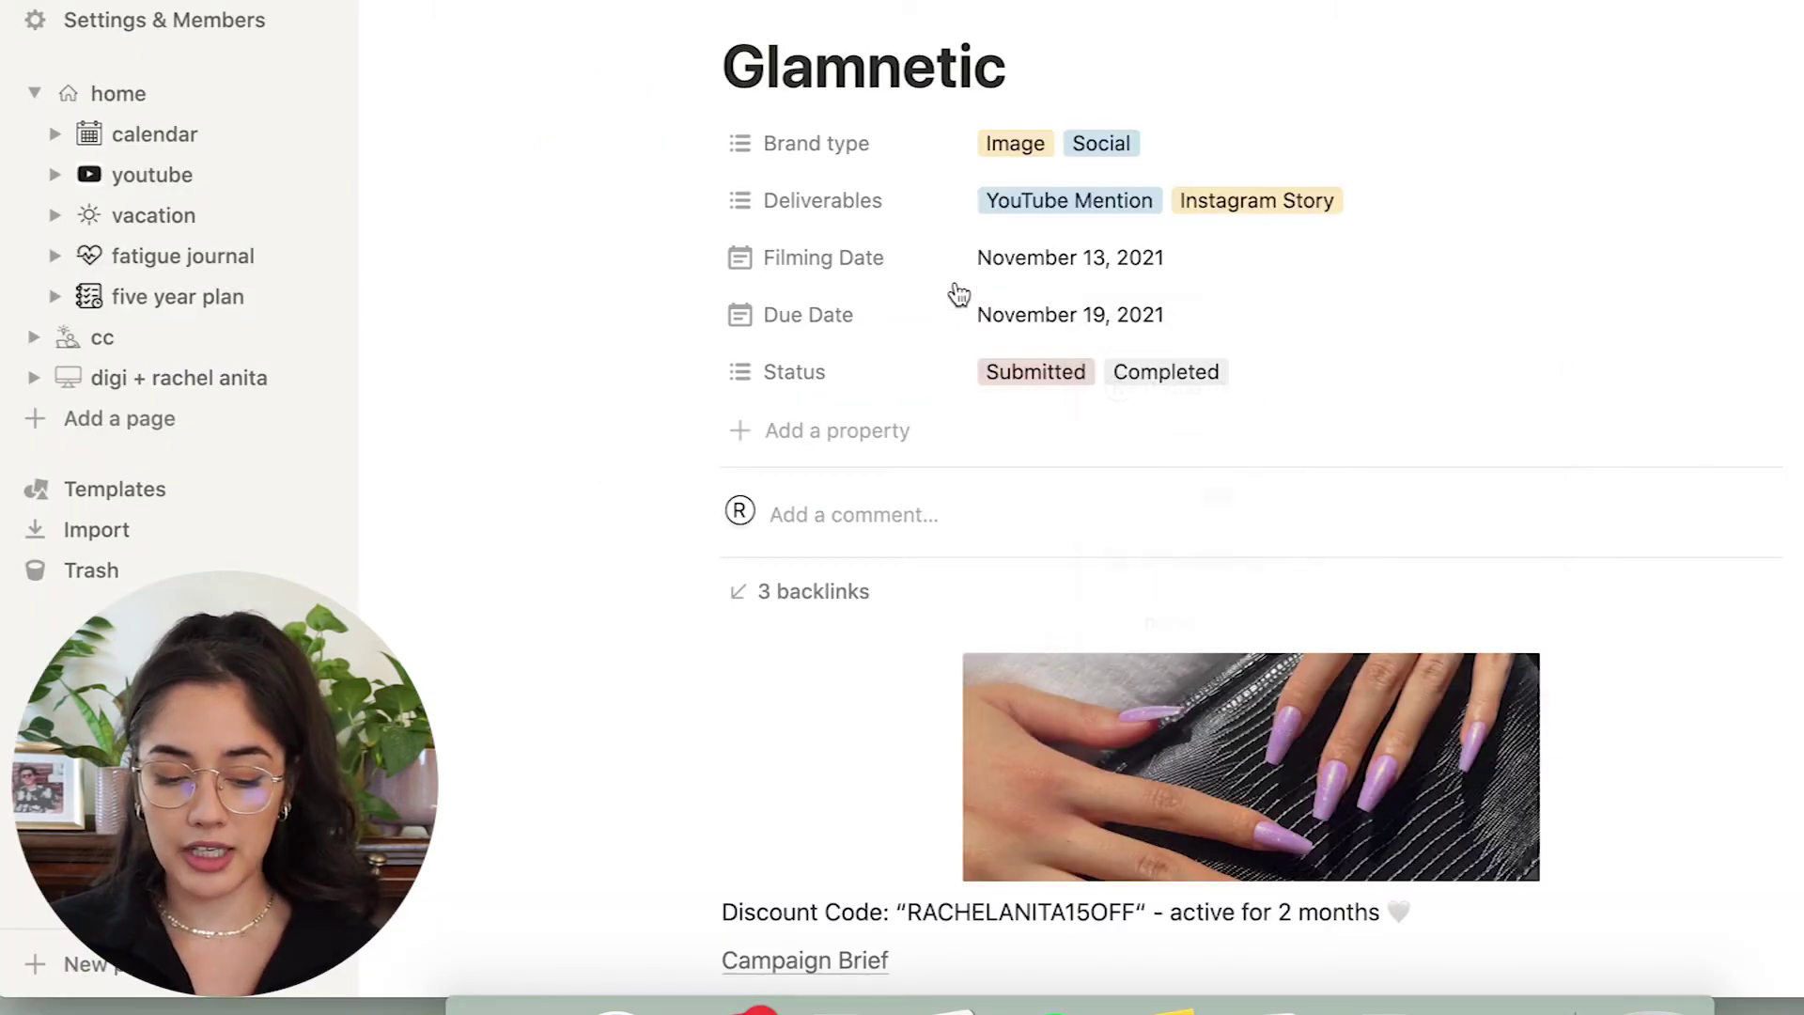
pyautogui.scroll(-3, 1469, 340)
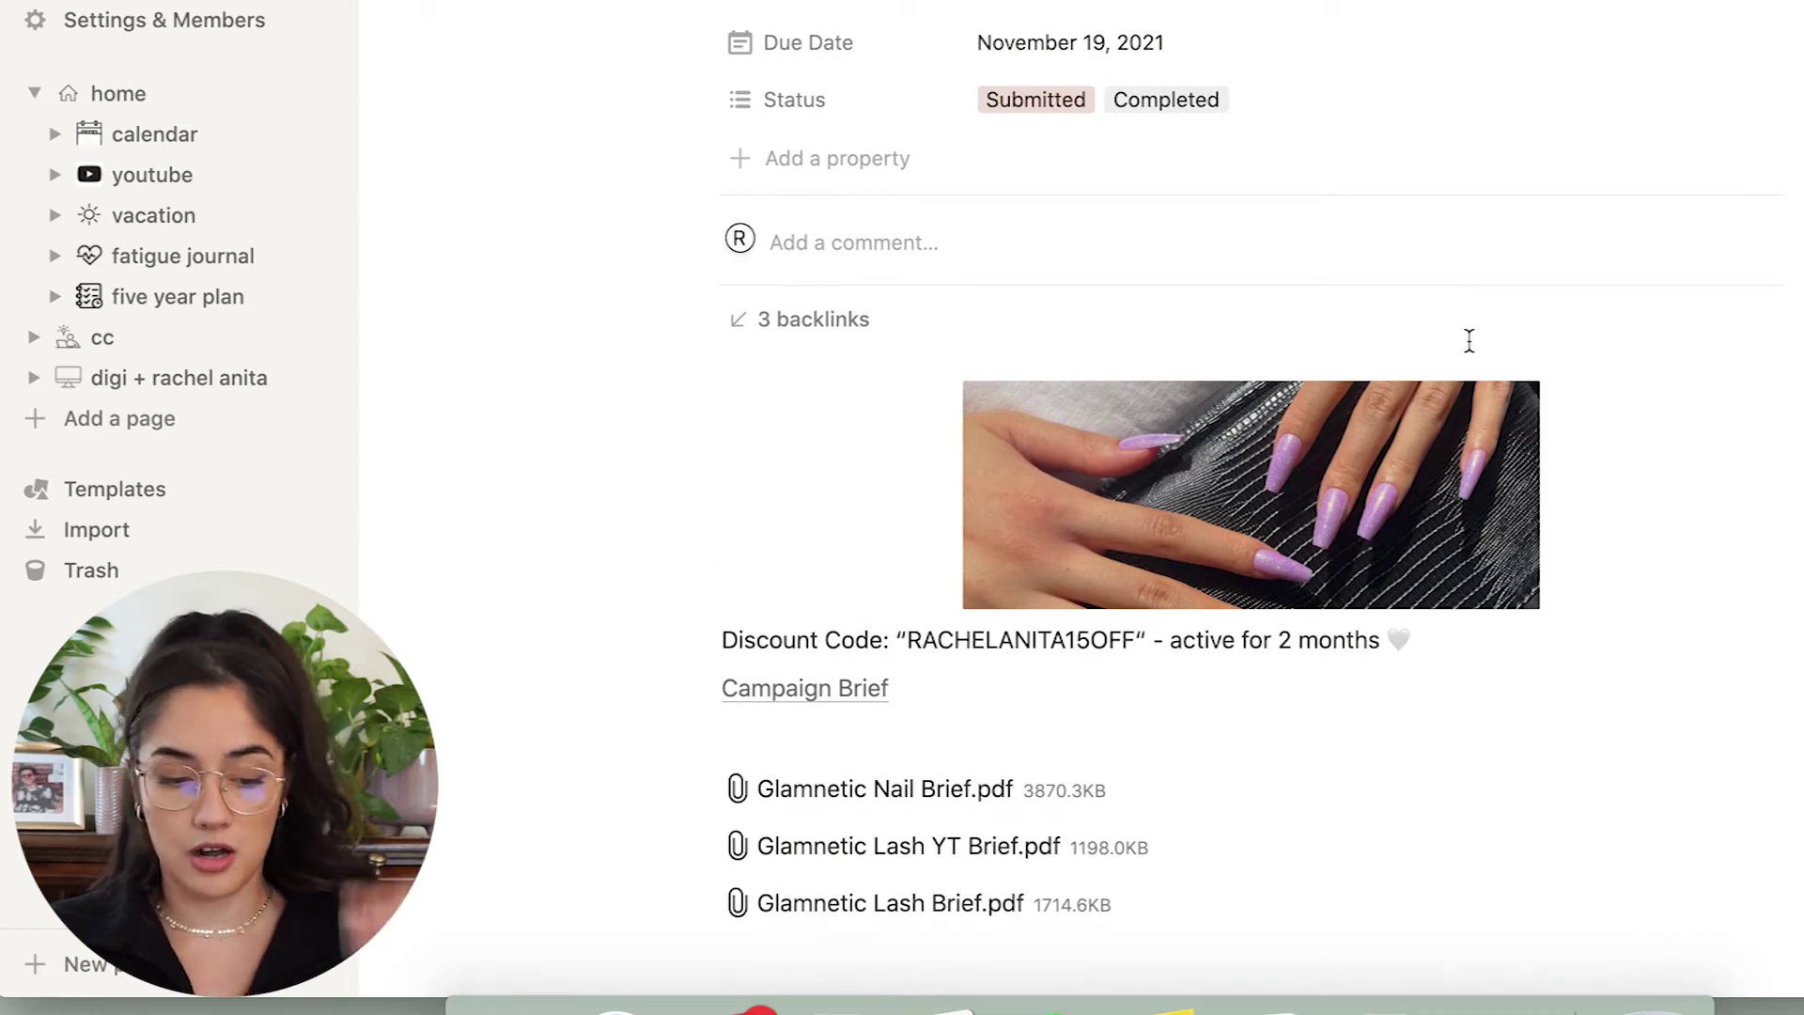
pyautogui.scroll(-2, 1296, 611)
pyautogui.scroll(5, 1296, 606)
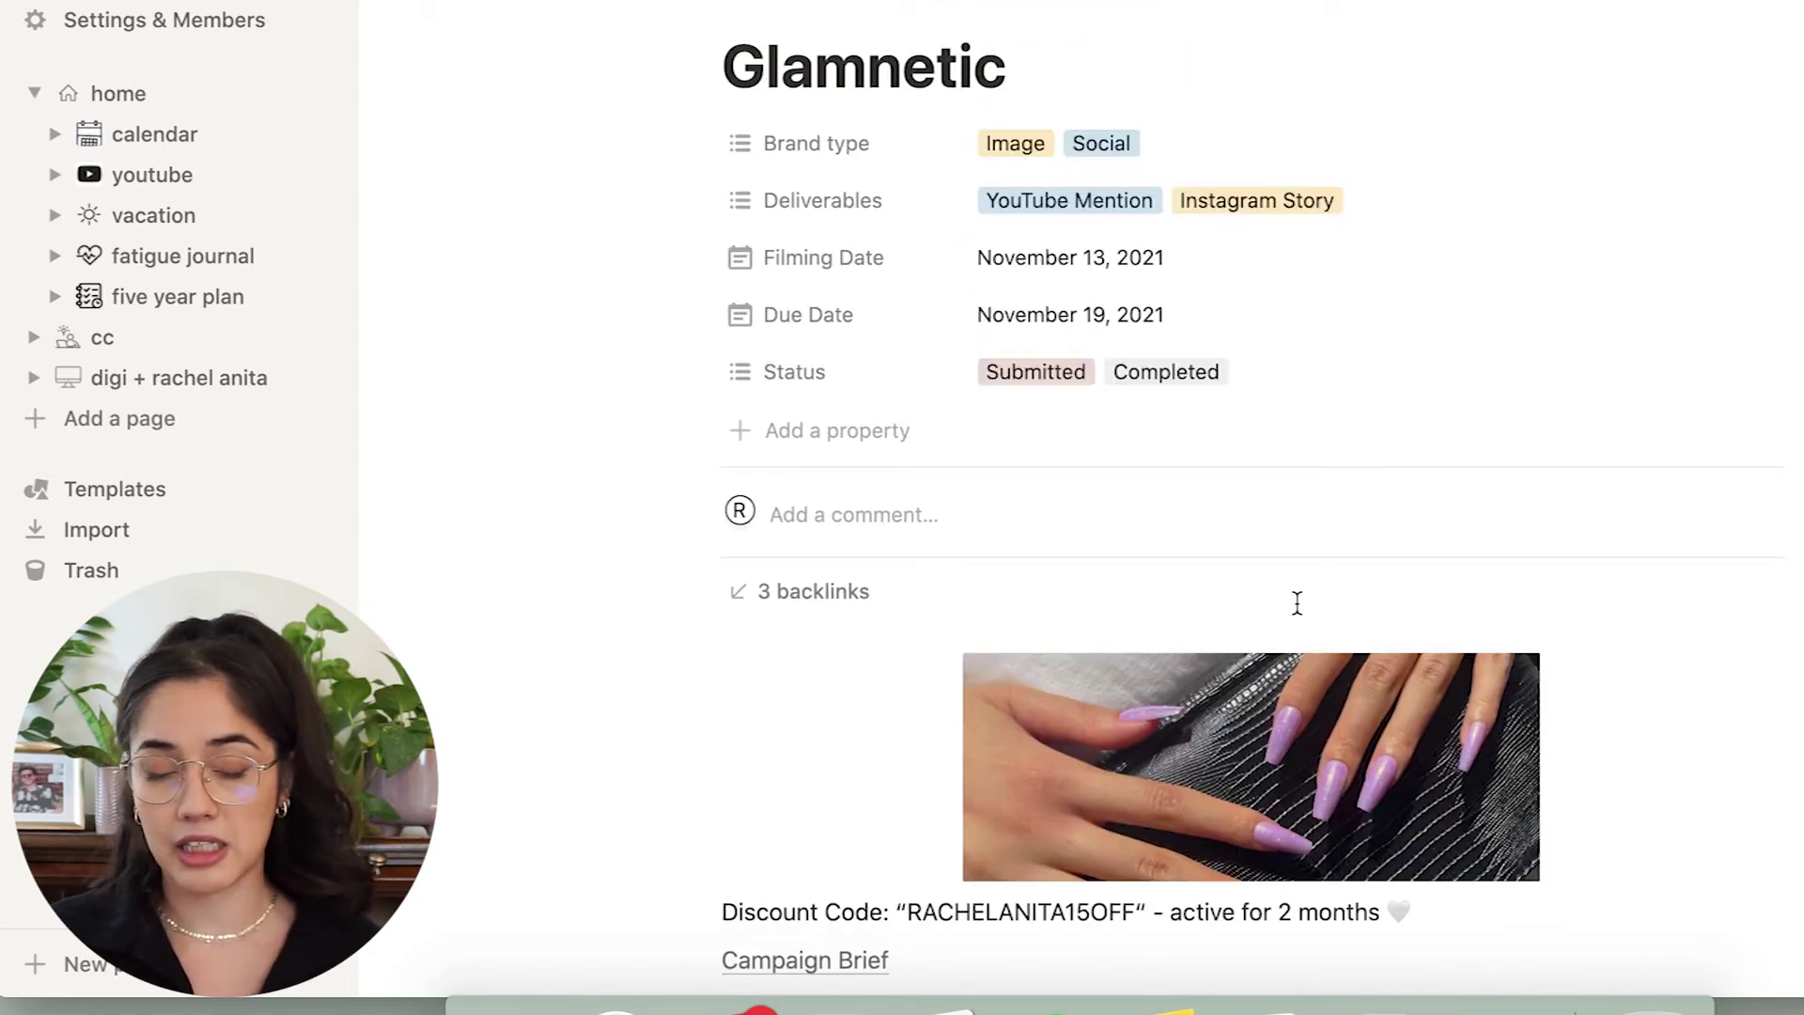
pyautogui.click(823, 590)
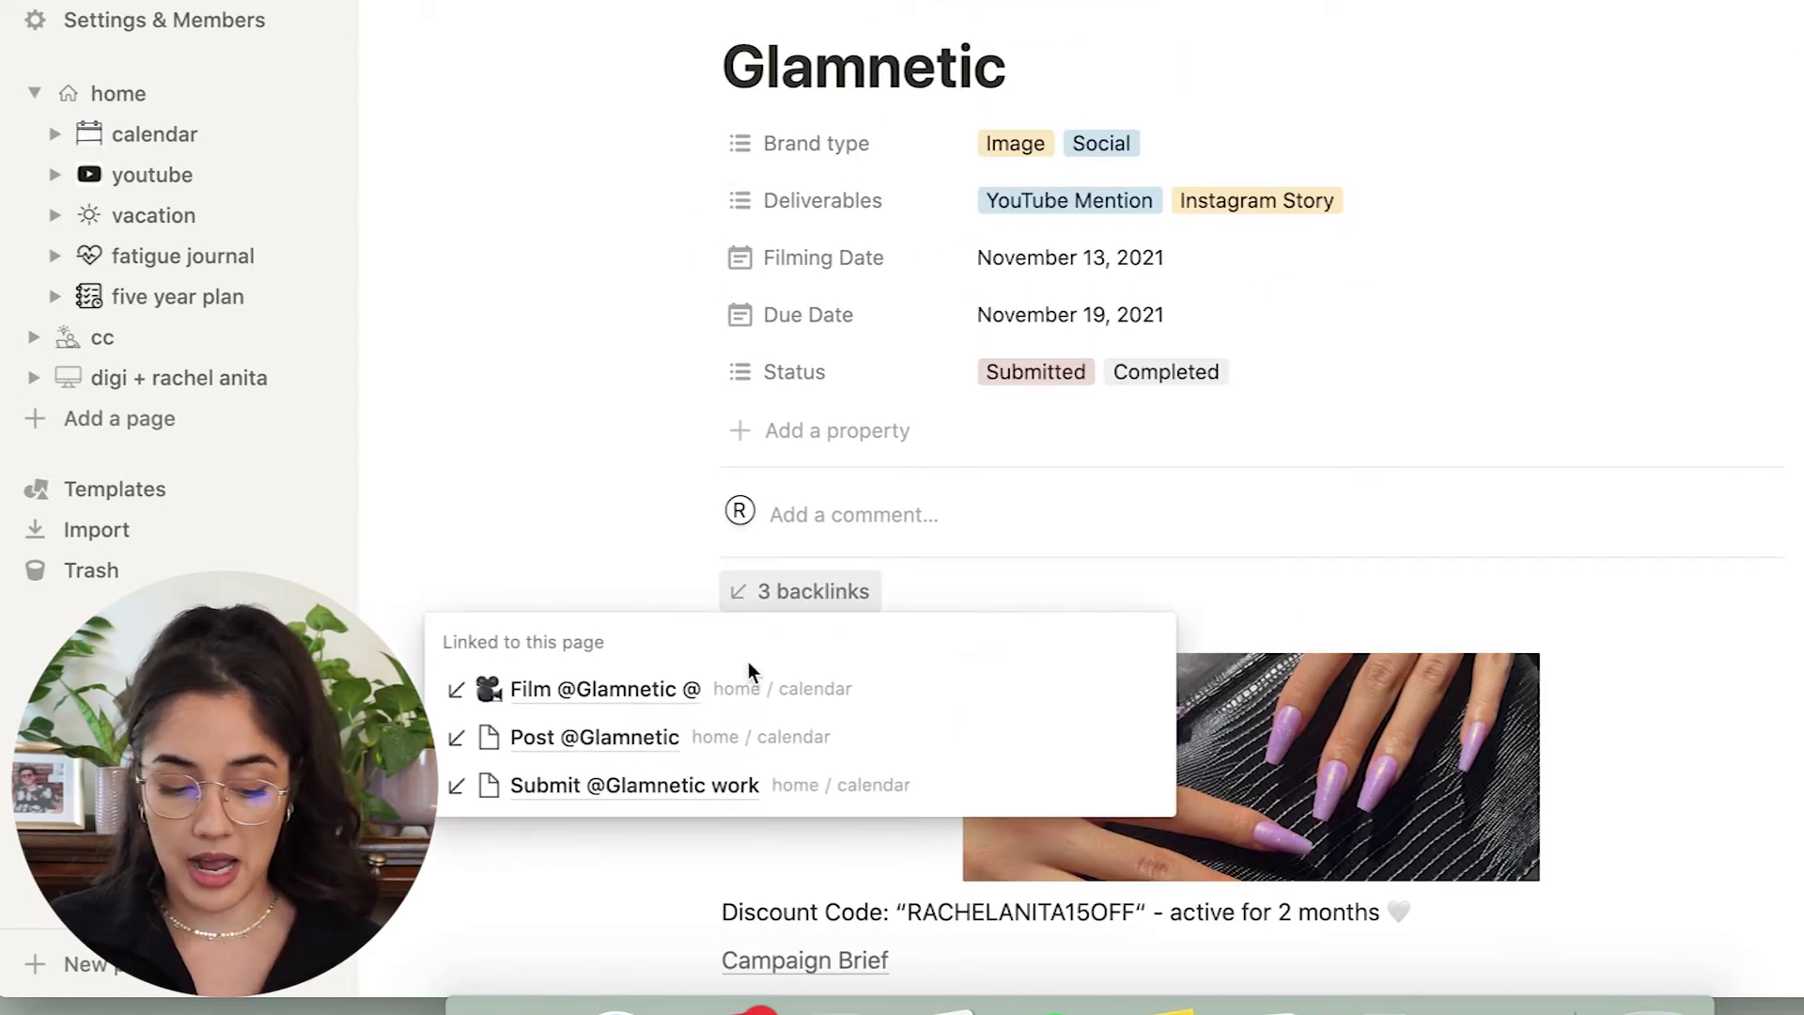
pyautogui.click(615, 693)
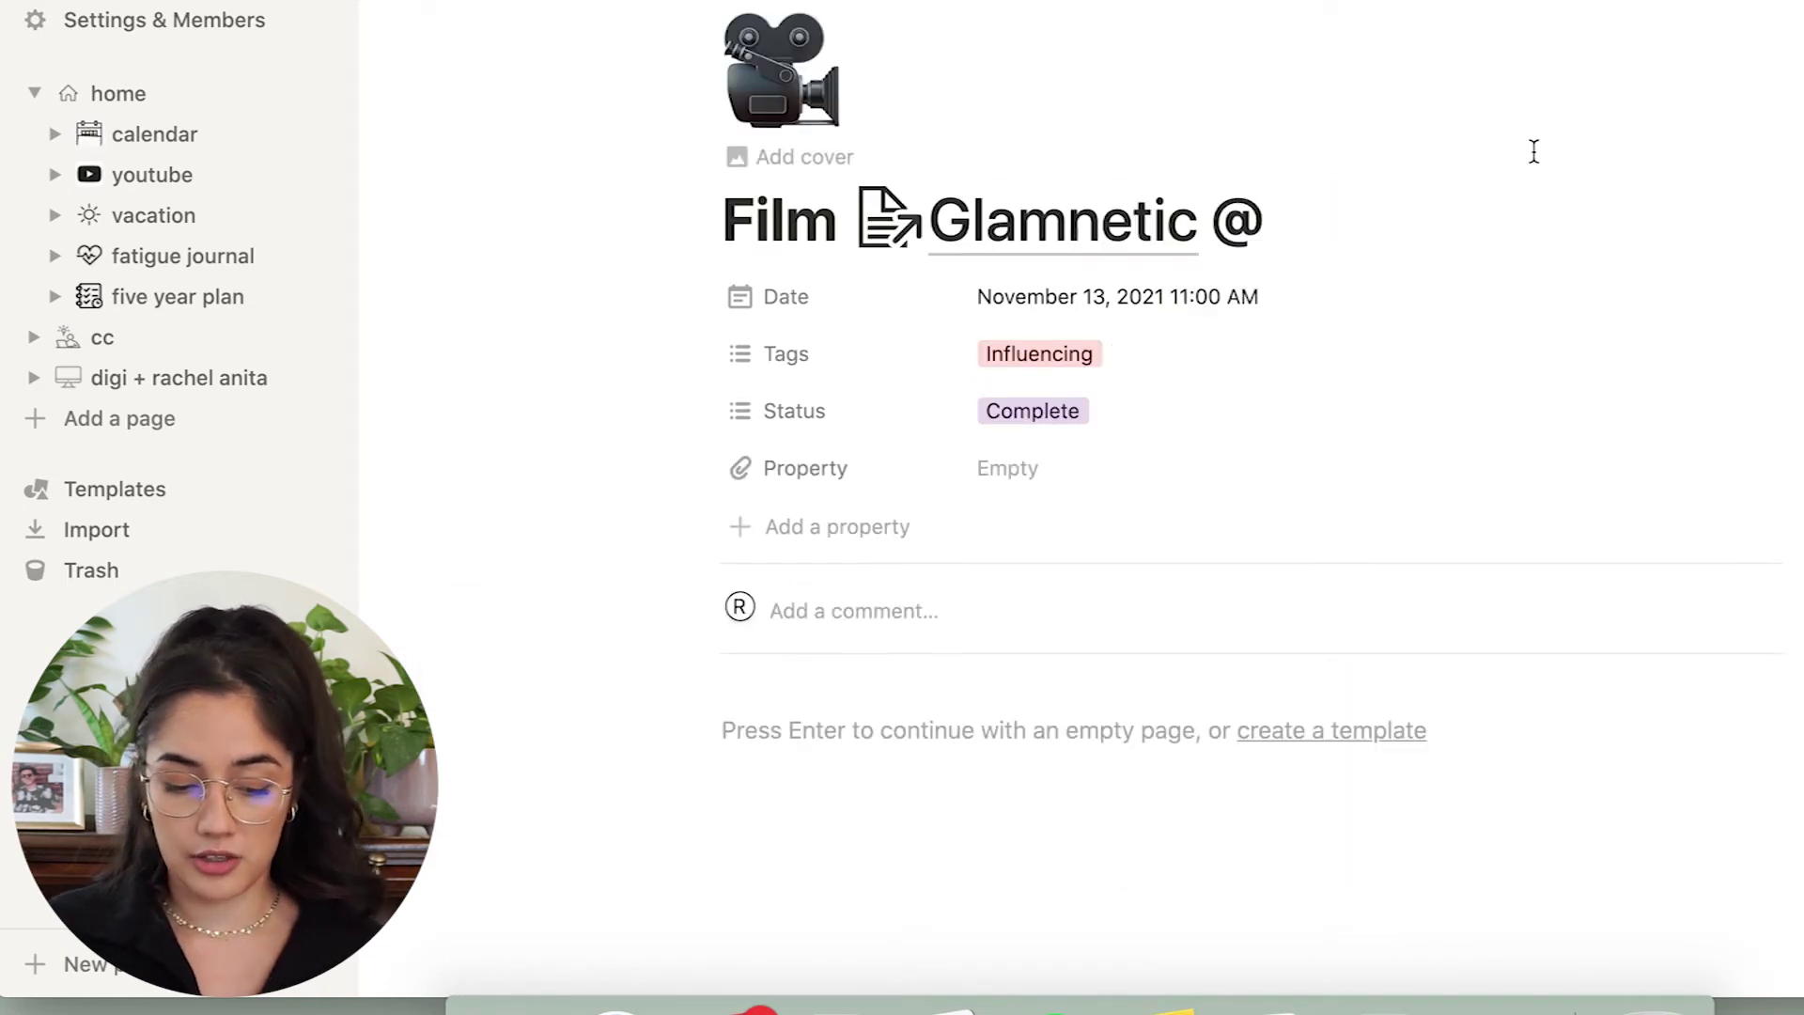
pyautogui.press('super+bracketleft')
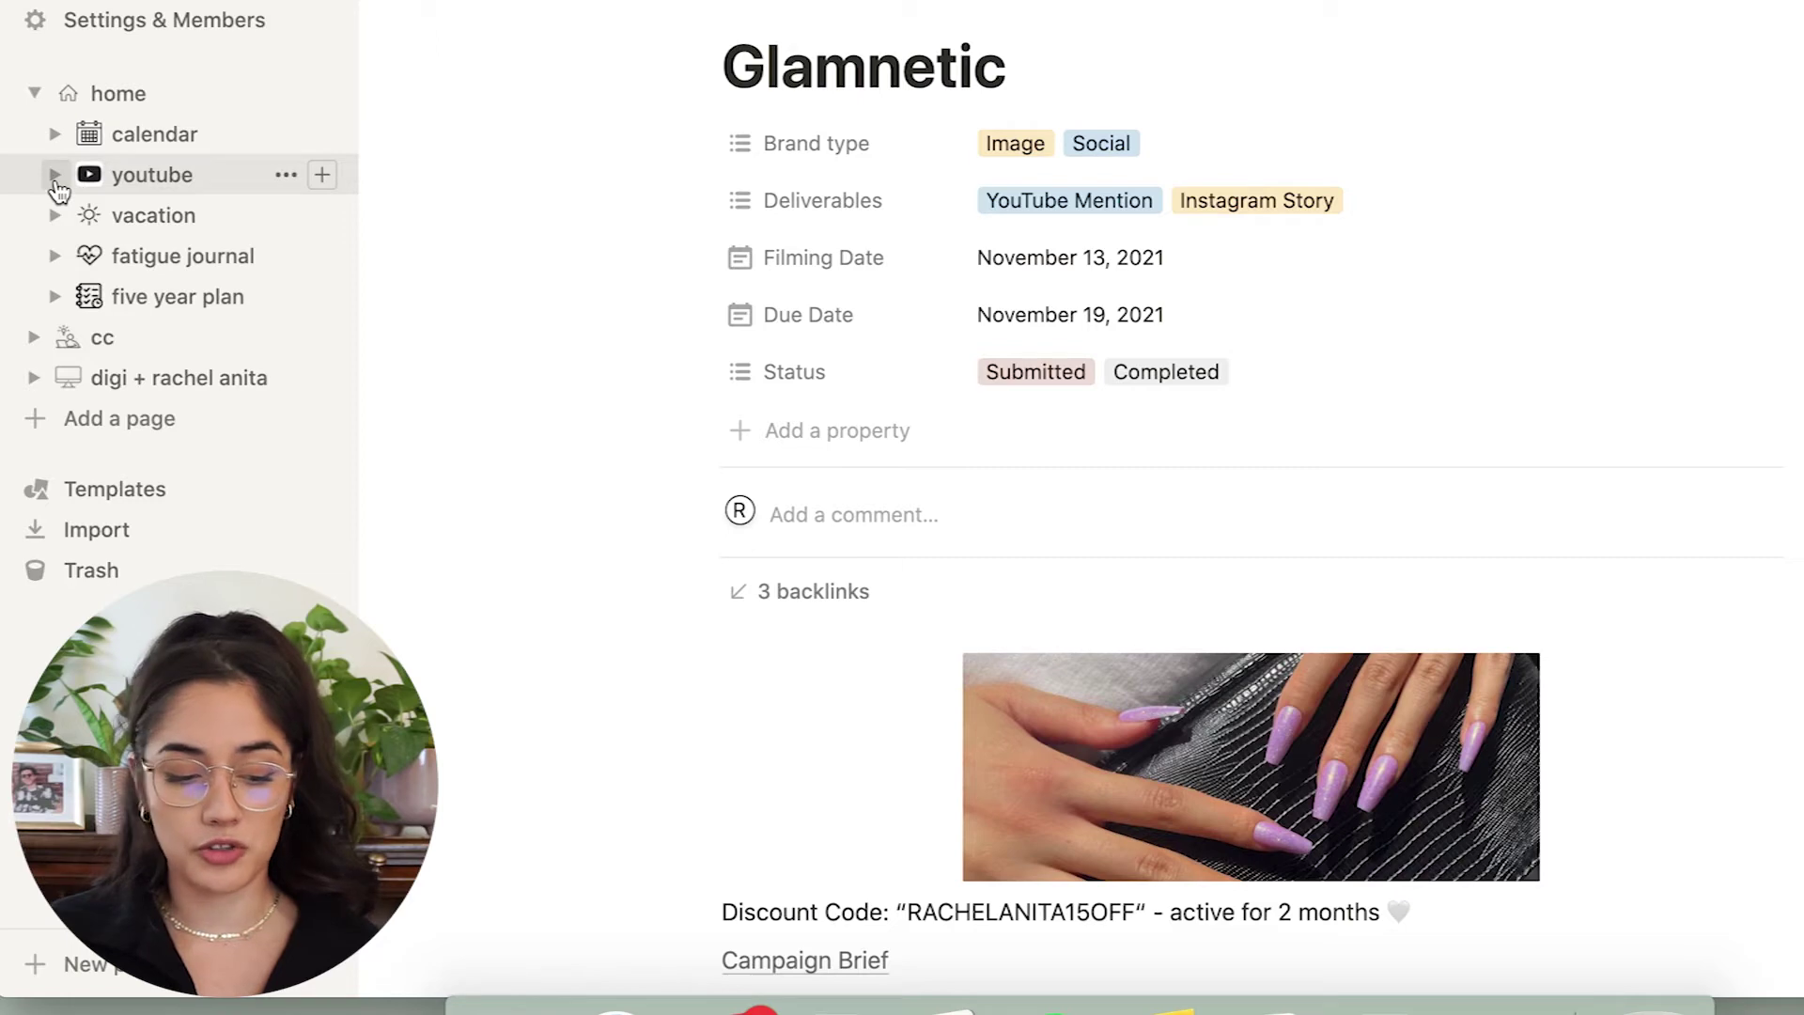
pyautogui.click(54, 175)
pyautogui.click(109, 256)
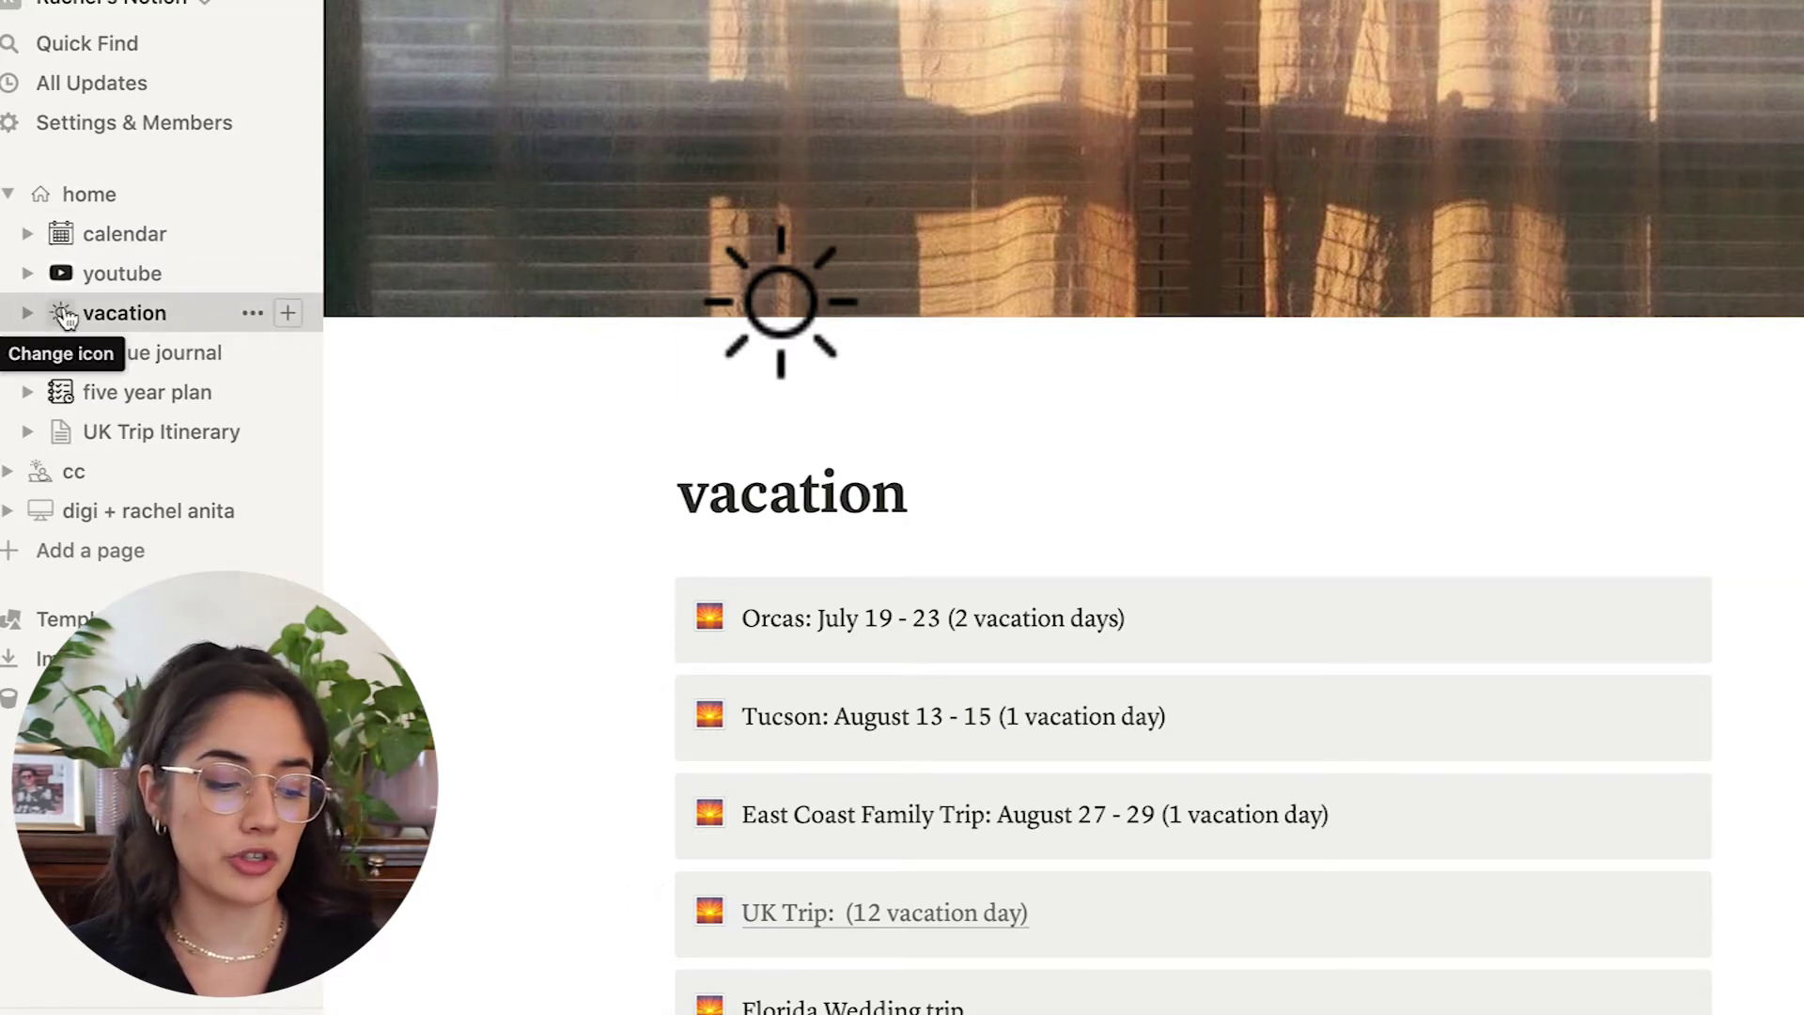
# Scroll the vacation page and select the East Coast Family Trip line.
pyautogui.scroll(-2, 919, 503)
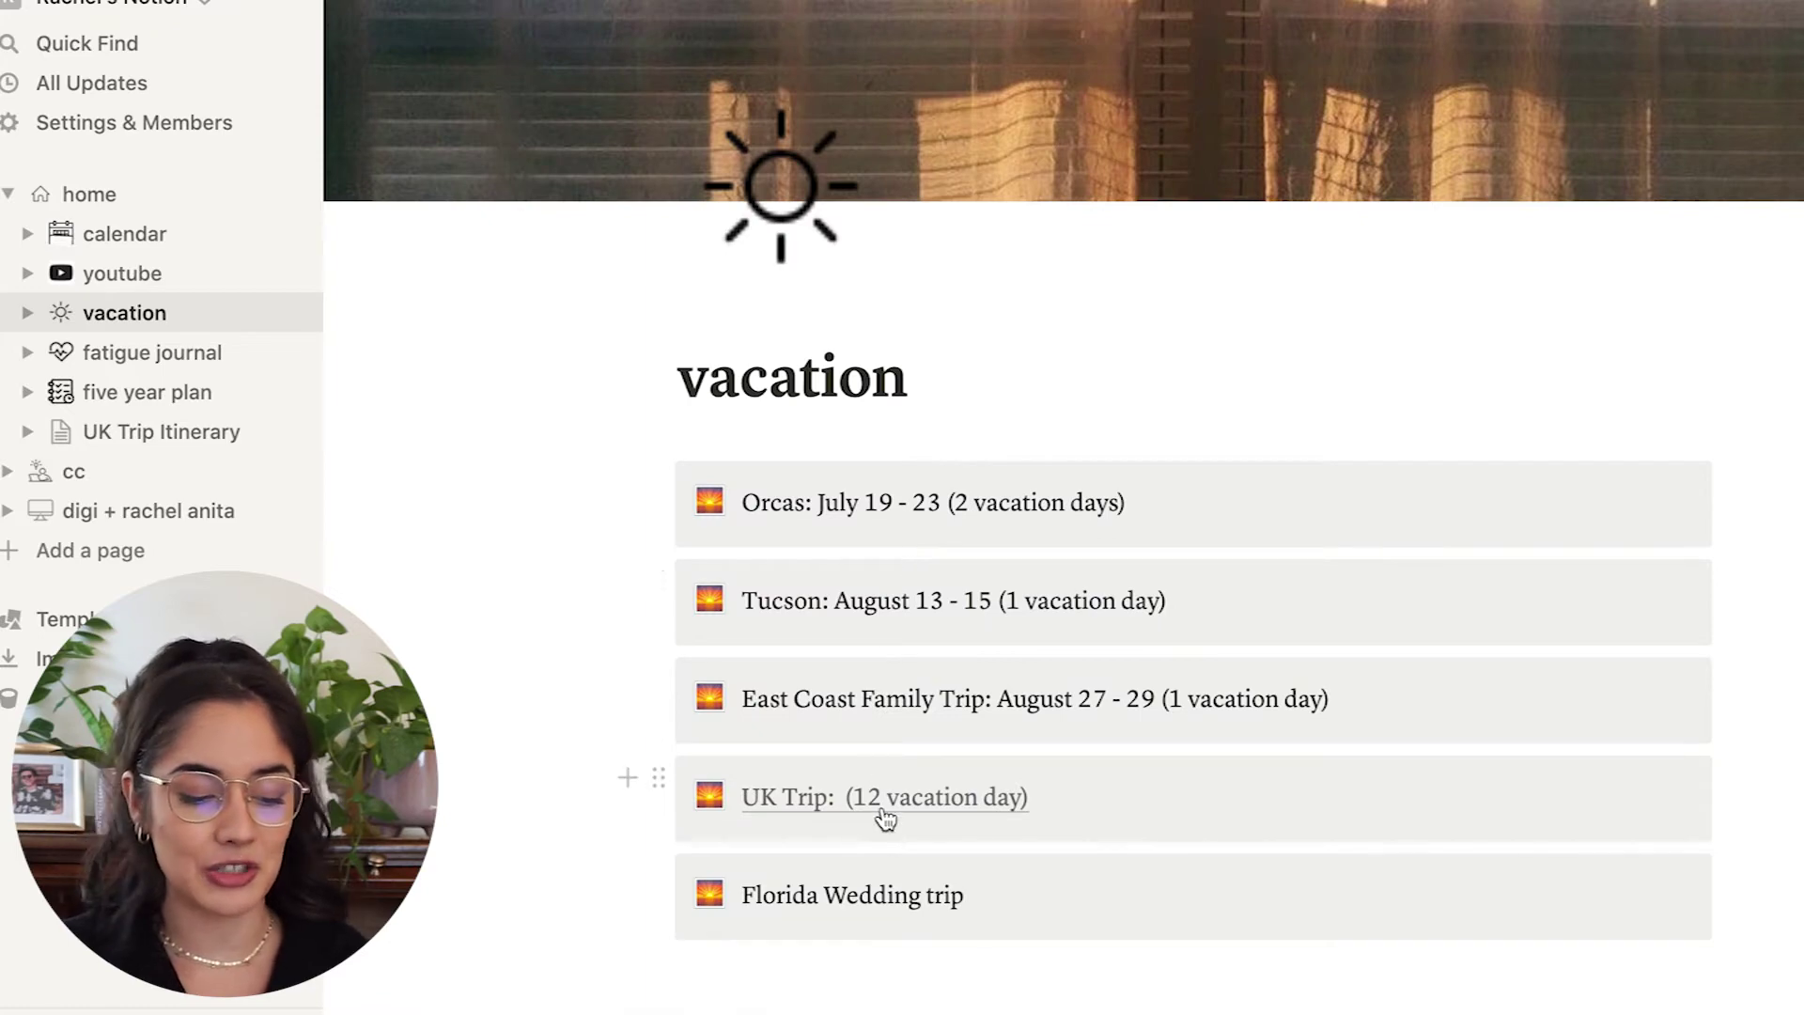
pyautogui.moveTo(734, 697); pyautogui.dragTo(1328, 700)
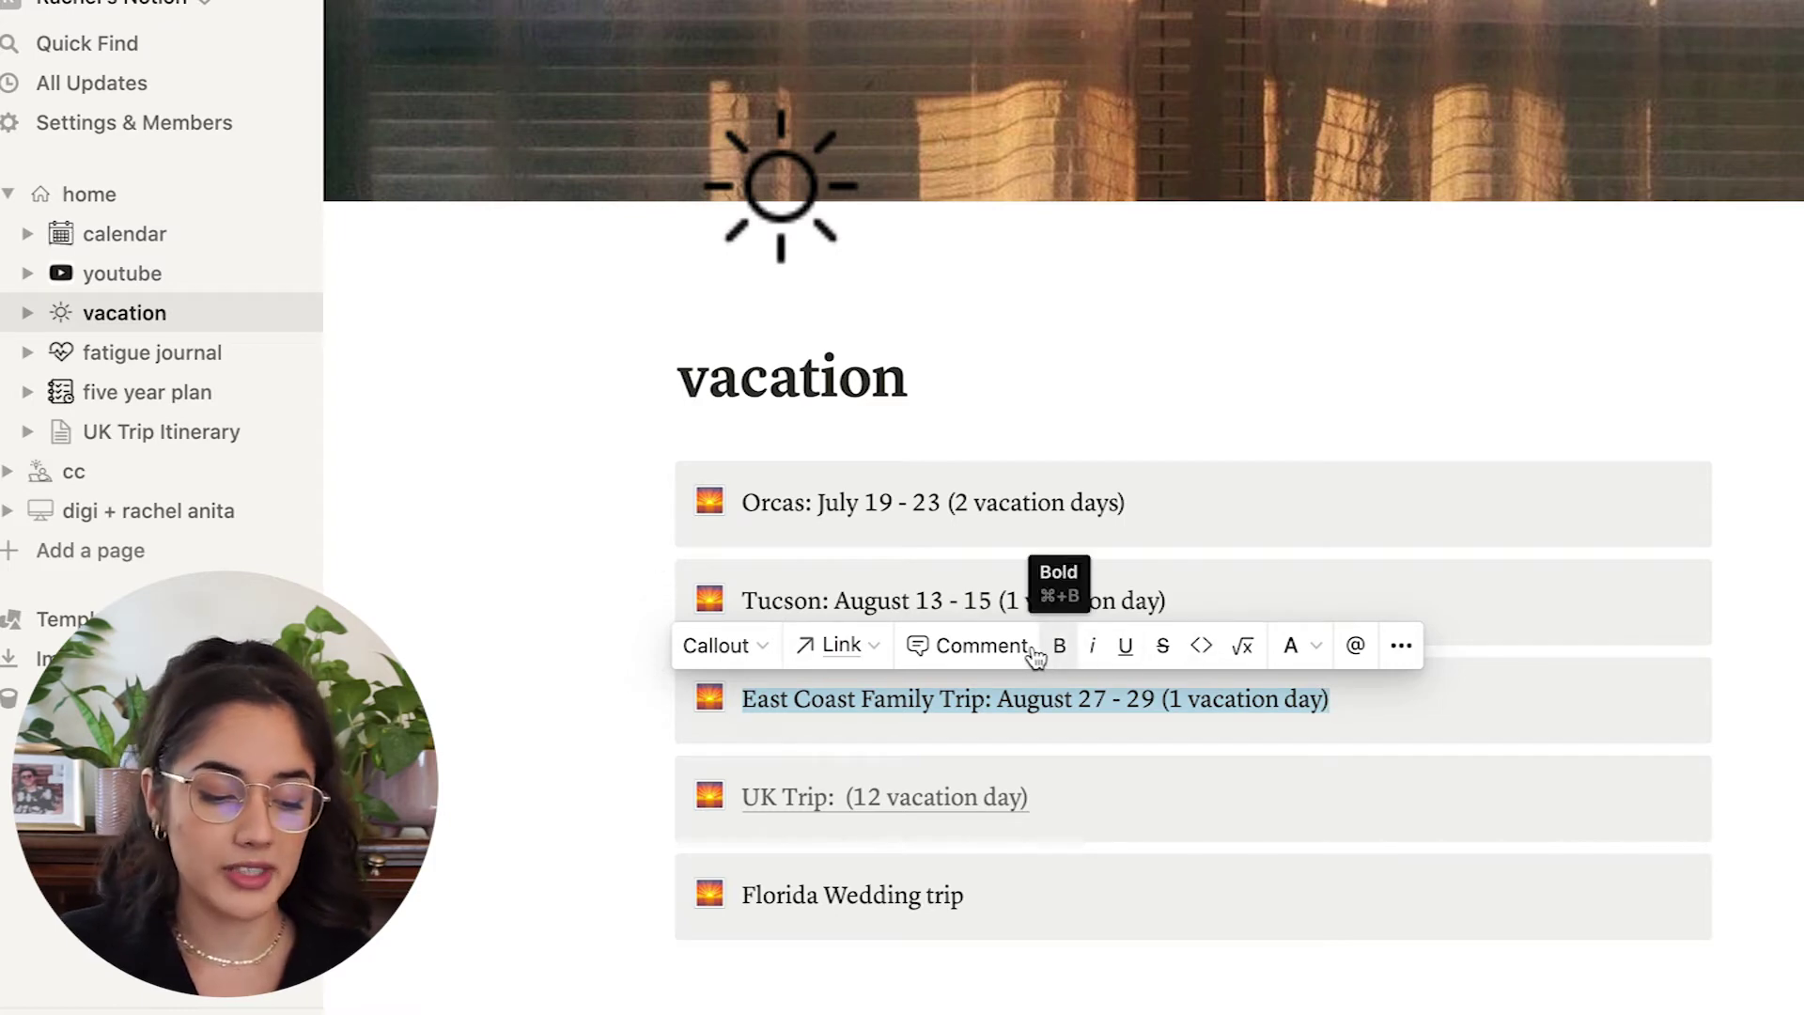
# Select the East Coast Family Trip text on the vacation page.
pyautogui.click(1417, 646)
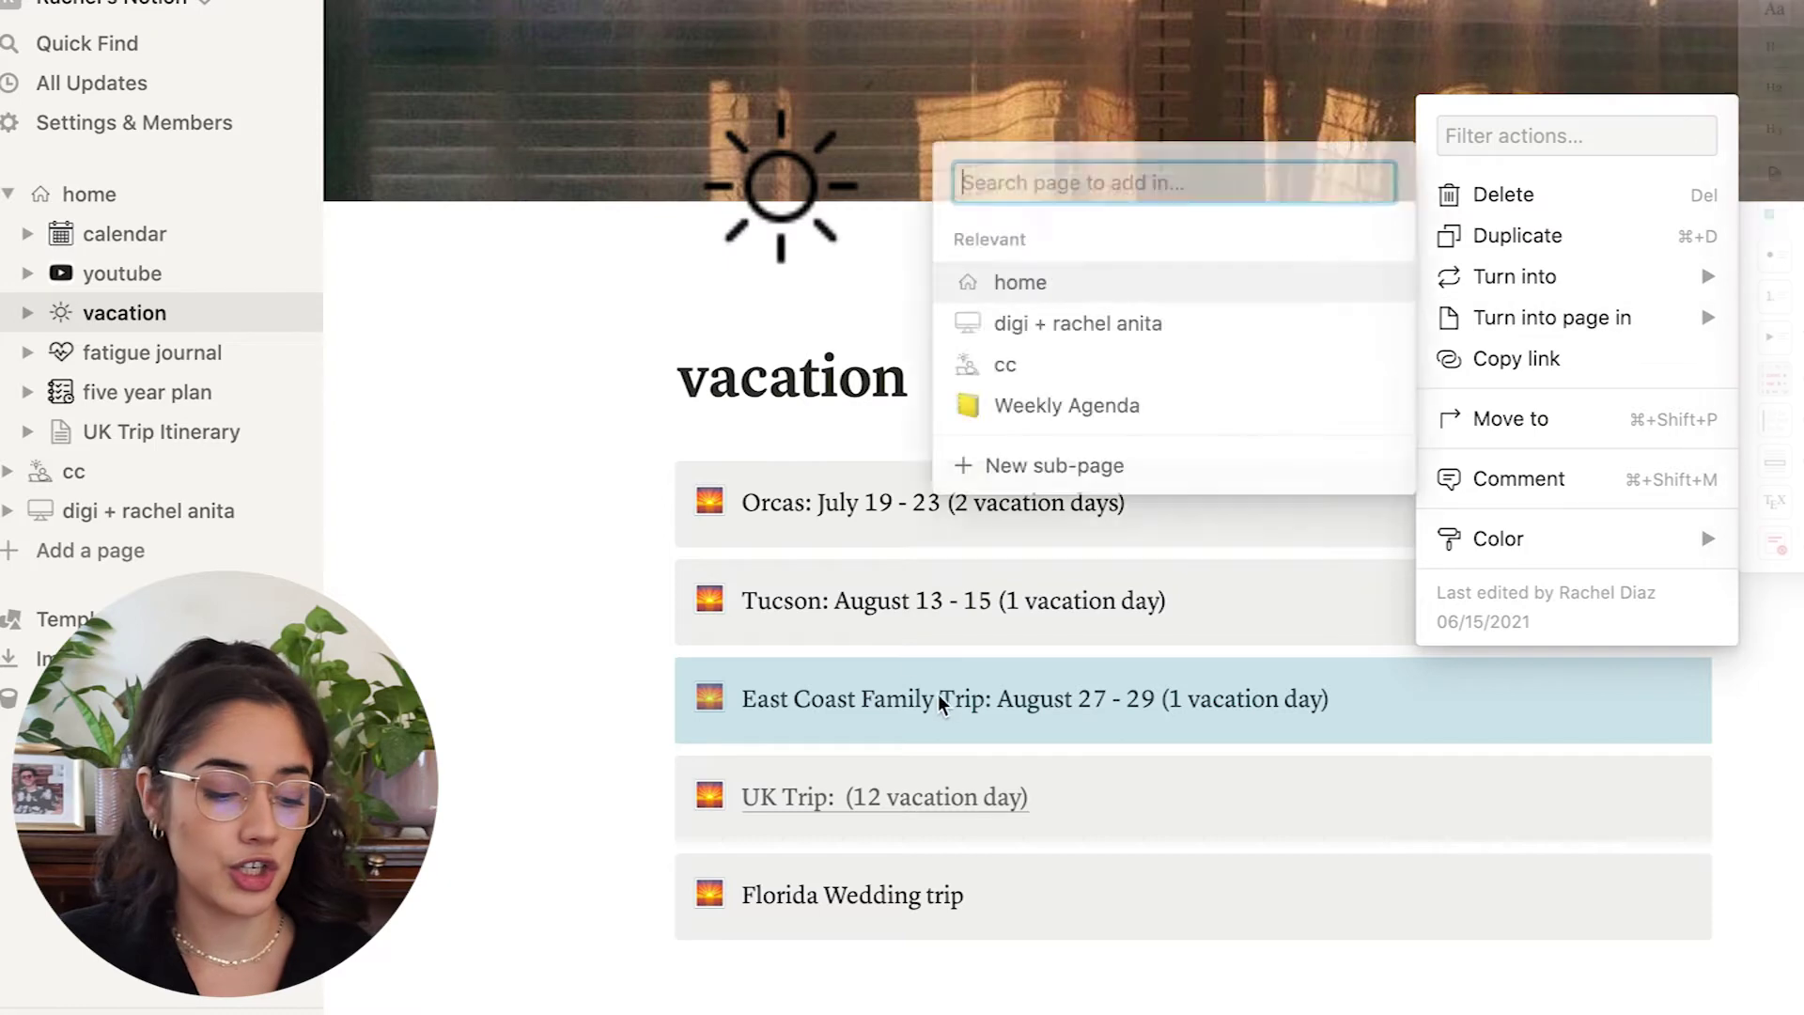
pyautogui.click(1082, 700)
pyautogui.rightClick(1082, 700)
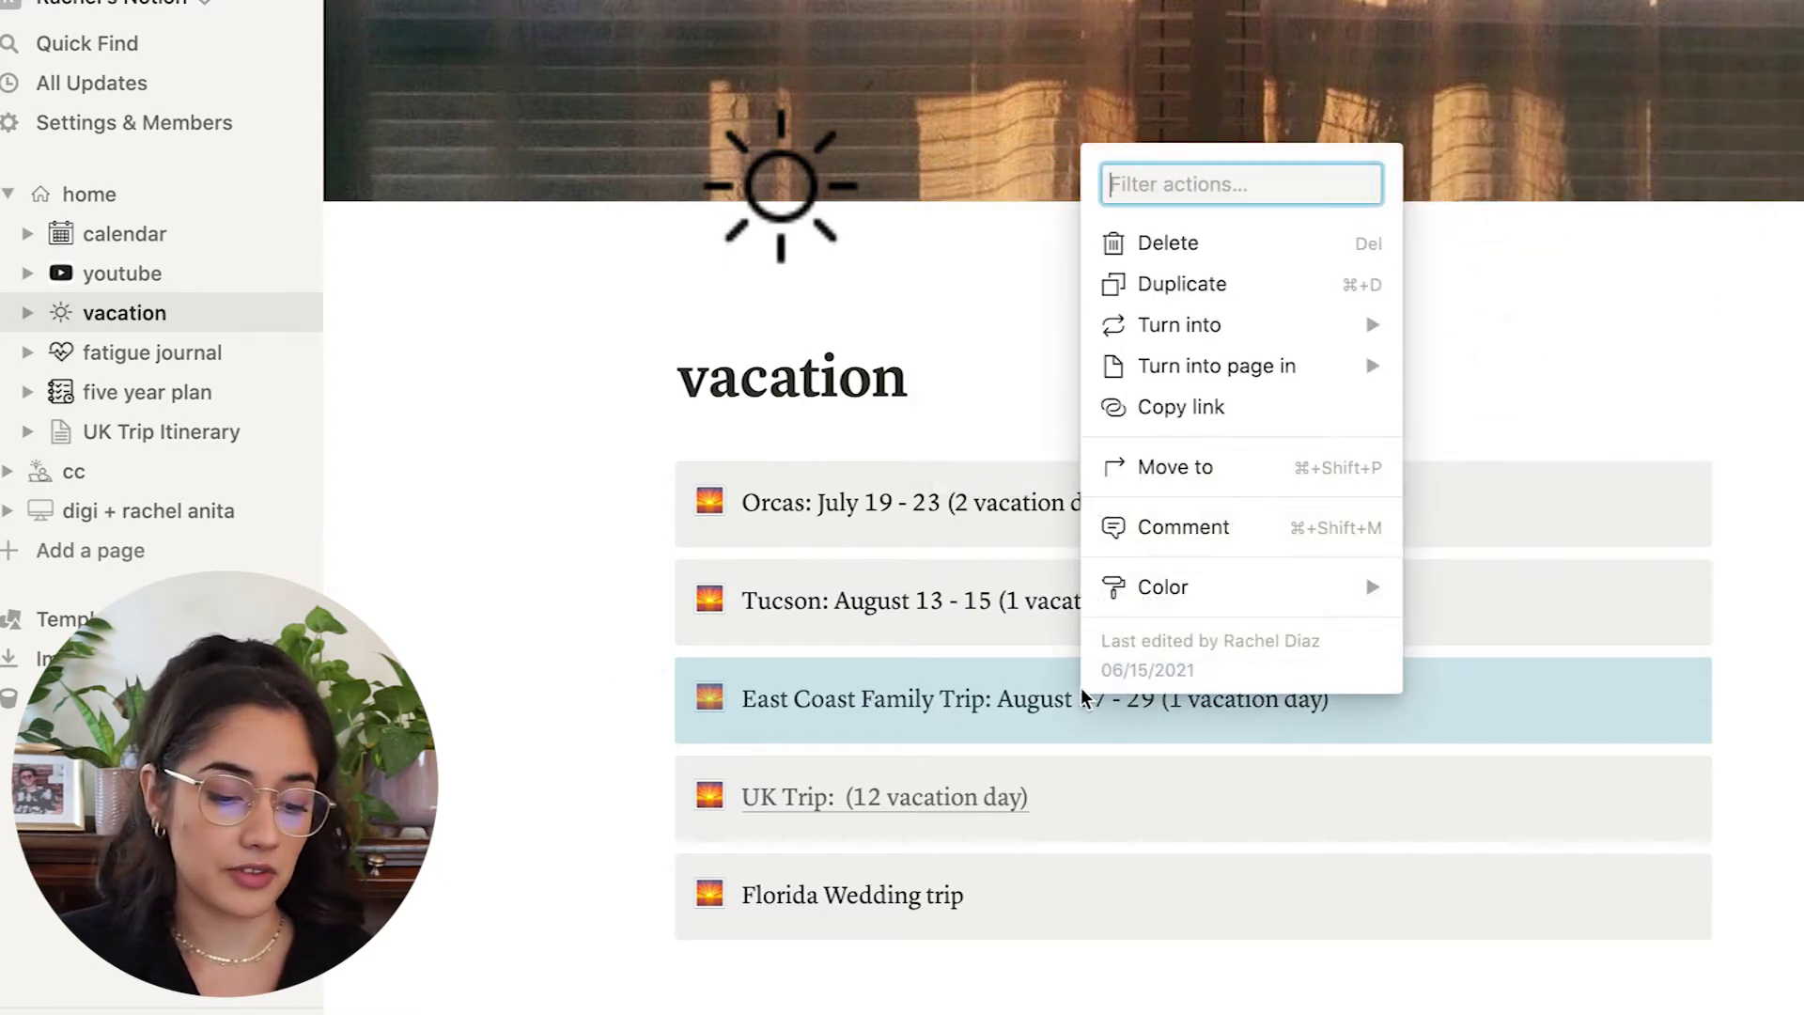
pyautogui.press('Escape')
pyautogui.moveTo(1343, 700); pyautogui.dragTo(705, 692)
# Link the selected line to a new East Coast Trip page under home, then view it and return.
pyautogui.click(841, 646)
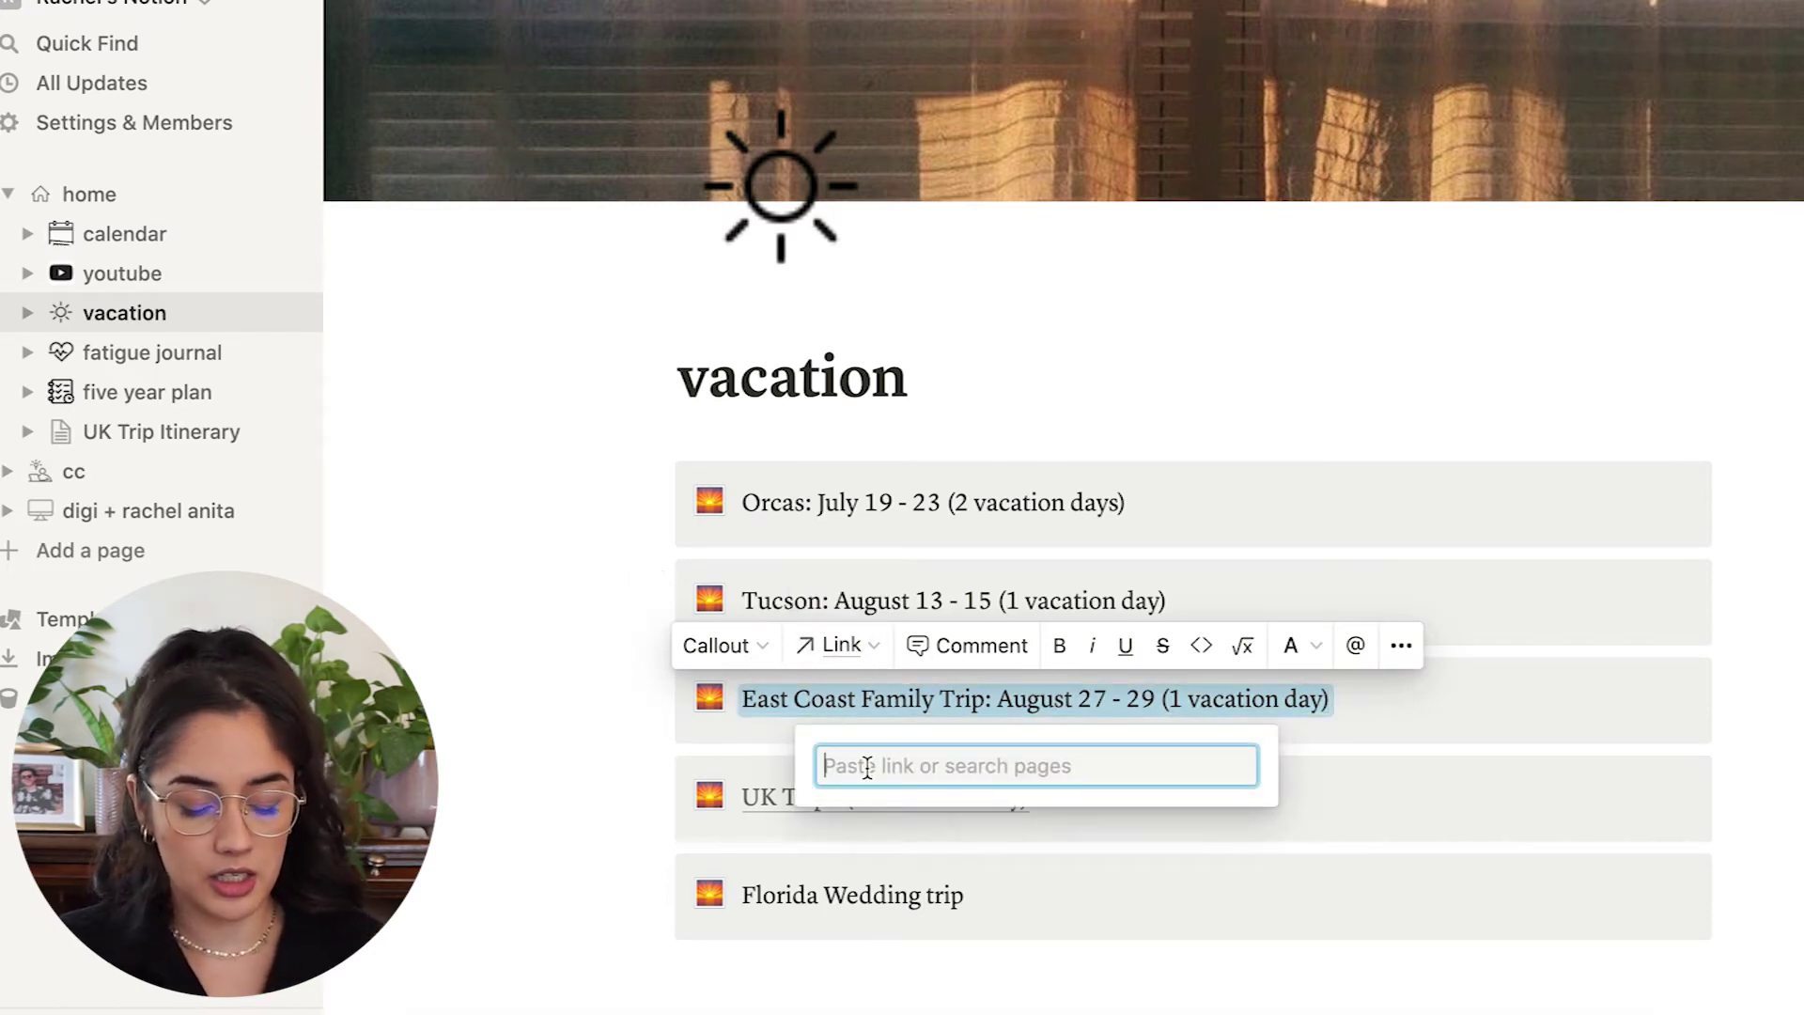
pyautogui.write('East Coast ')
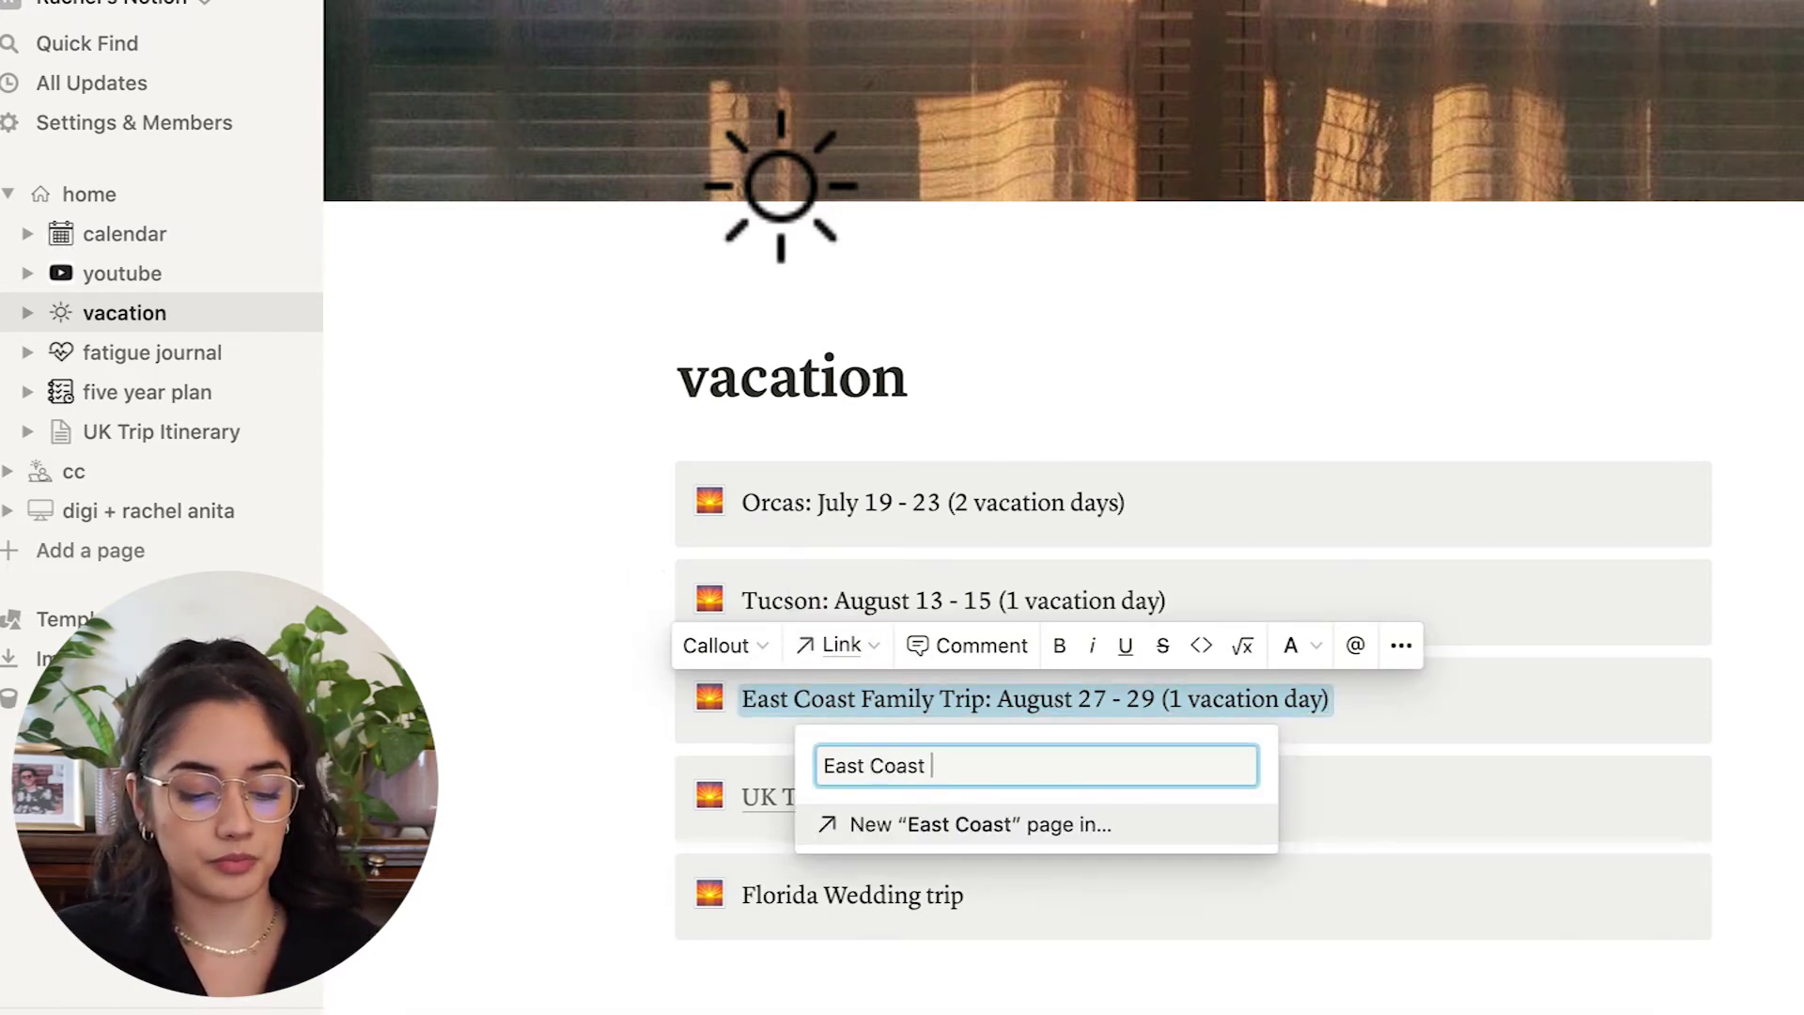
pyautogui.write('Family Trip')
pyautogui.click(869, 827)
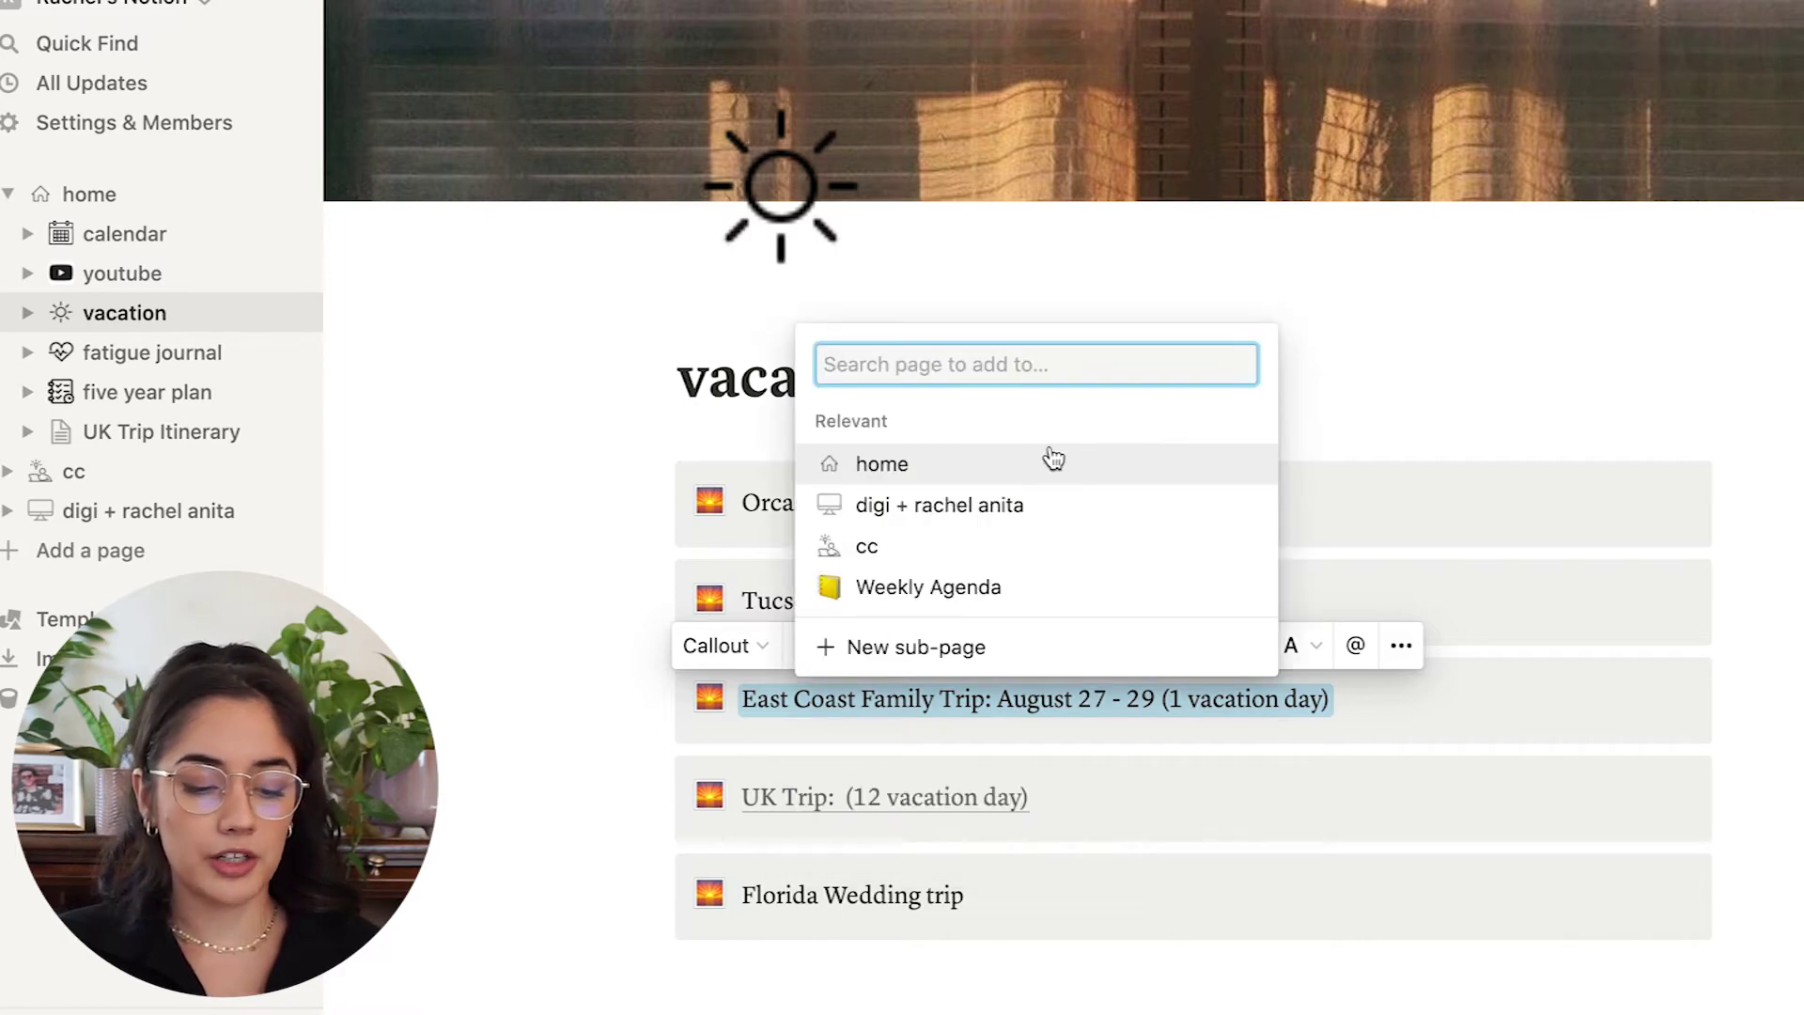
pyautogui.click(1012, 475)
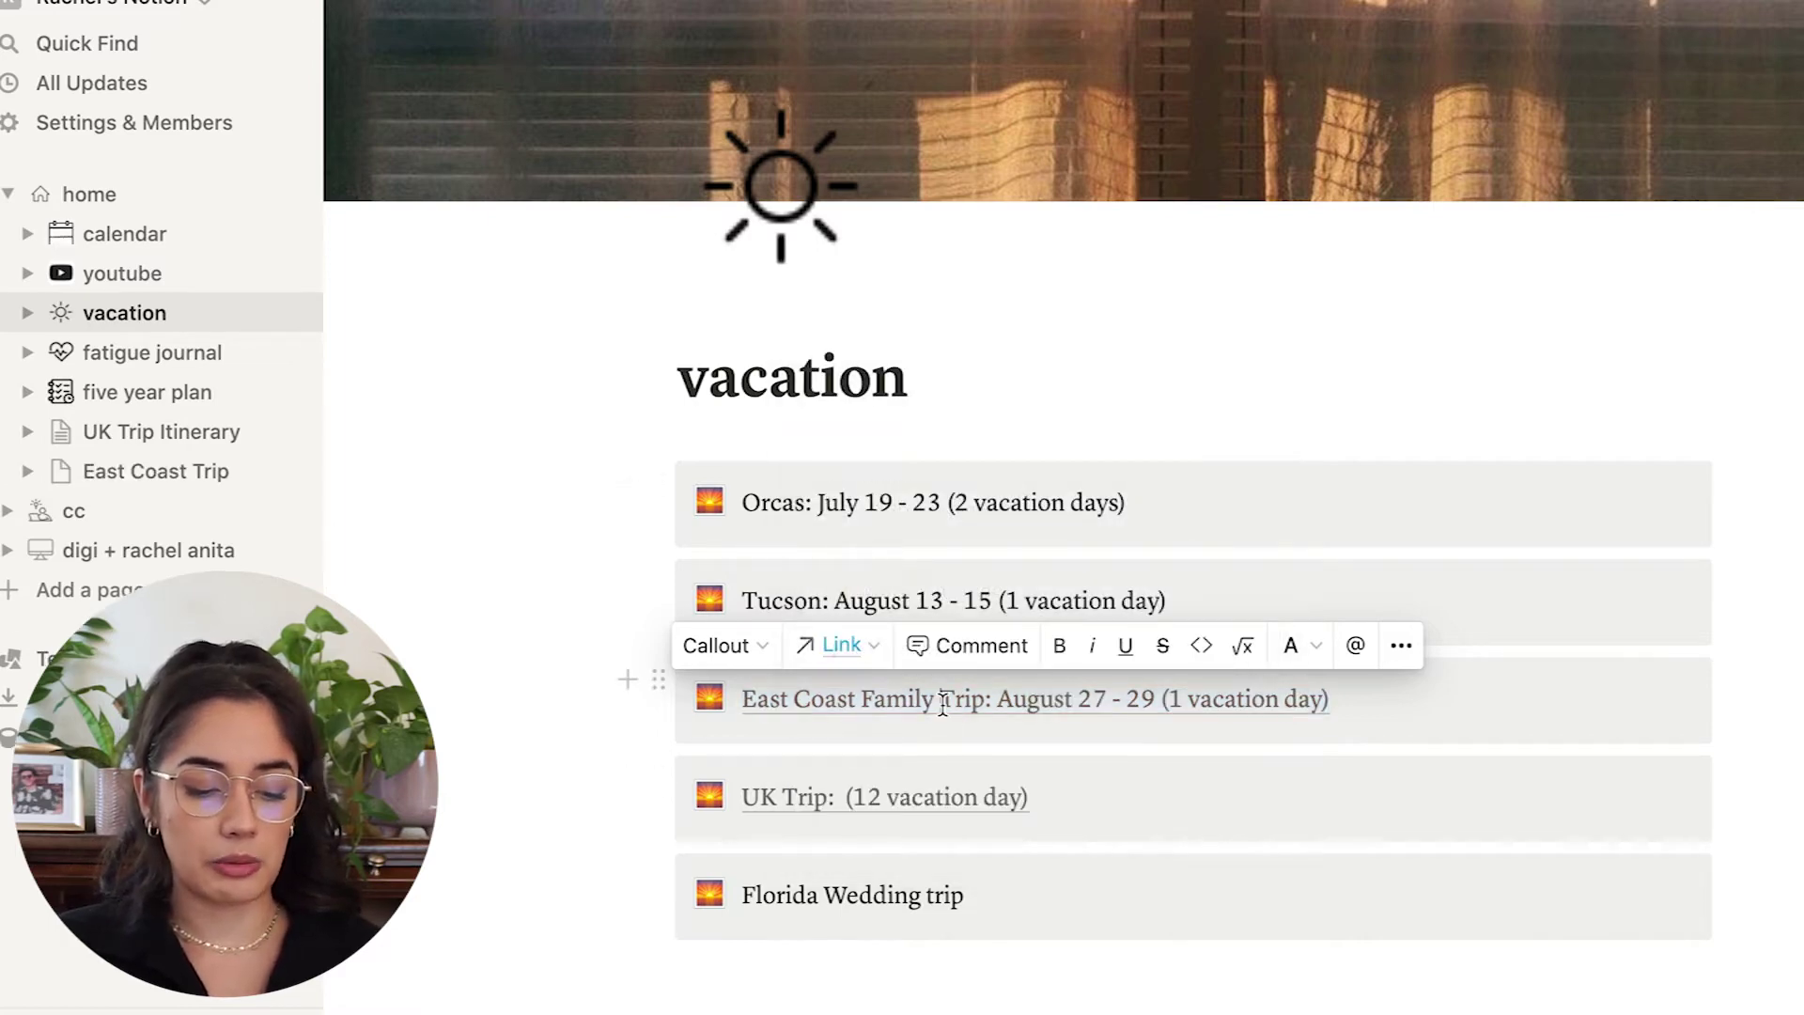
pyautogui.click(943, 703)
pyautogui.press('super+bracketleft')
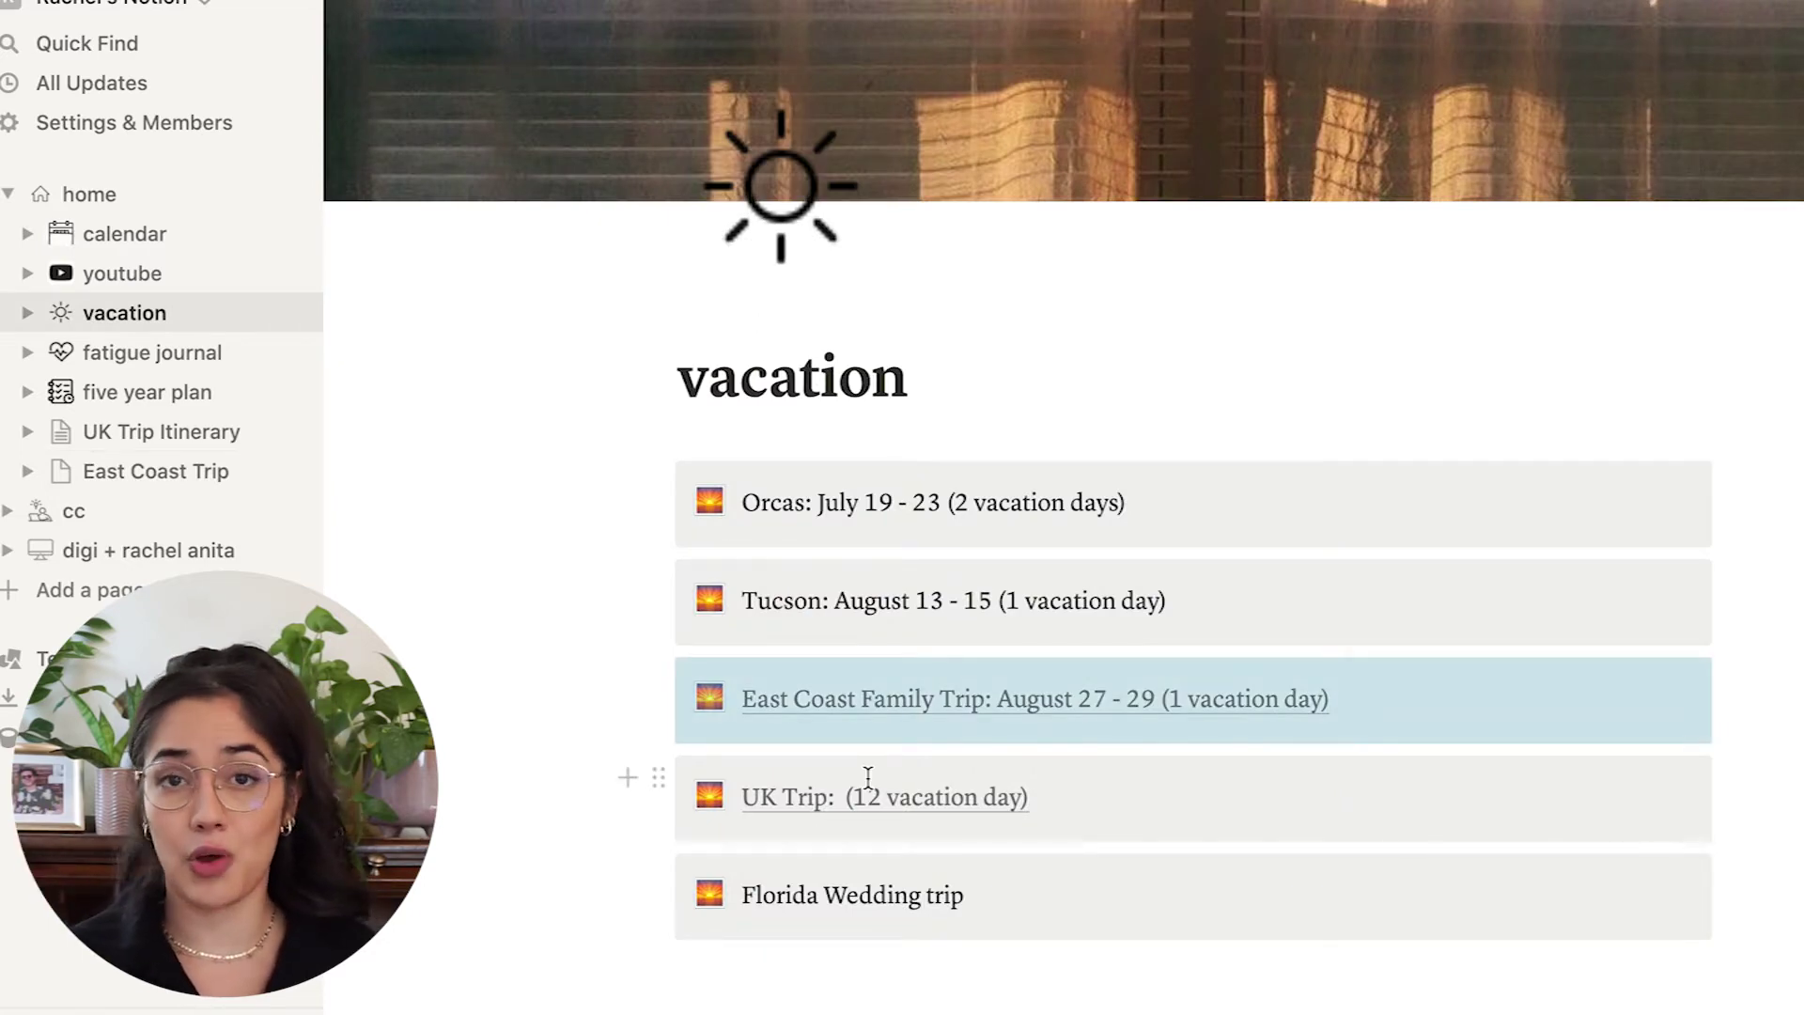
pyautogui.moveTo(862, 808)
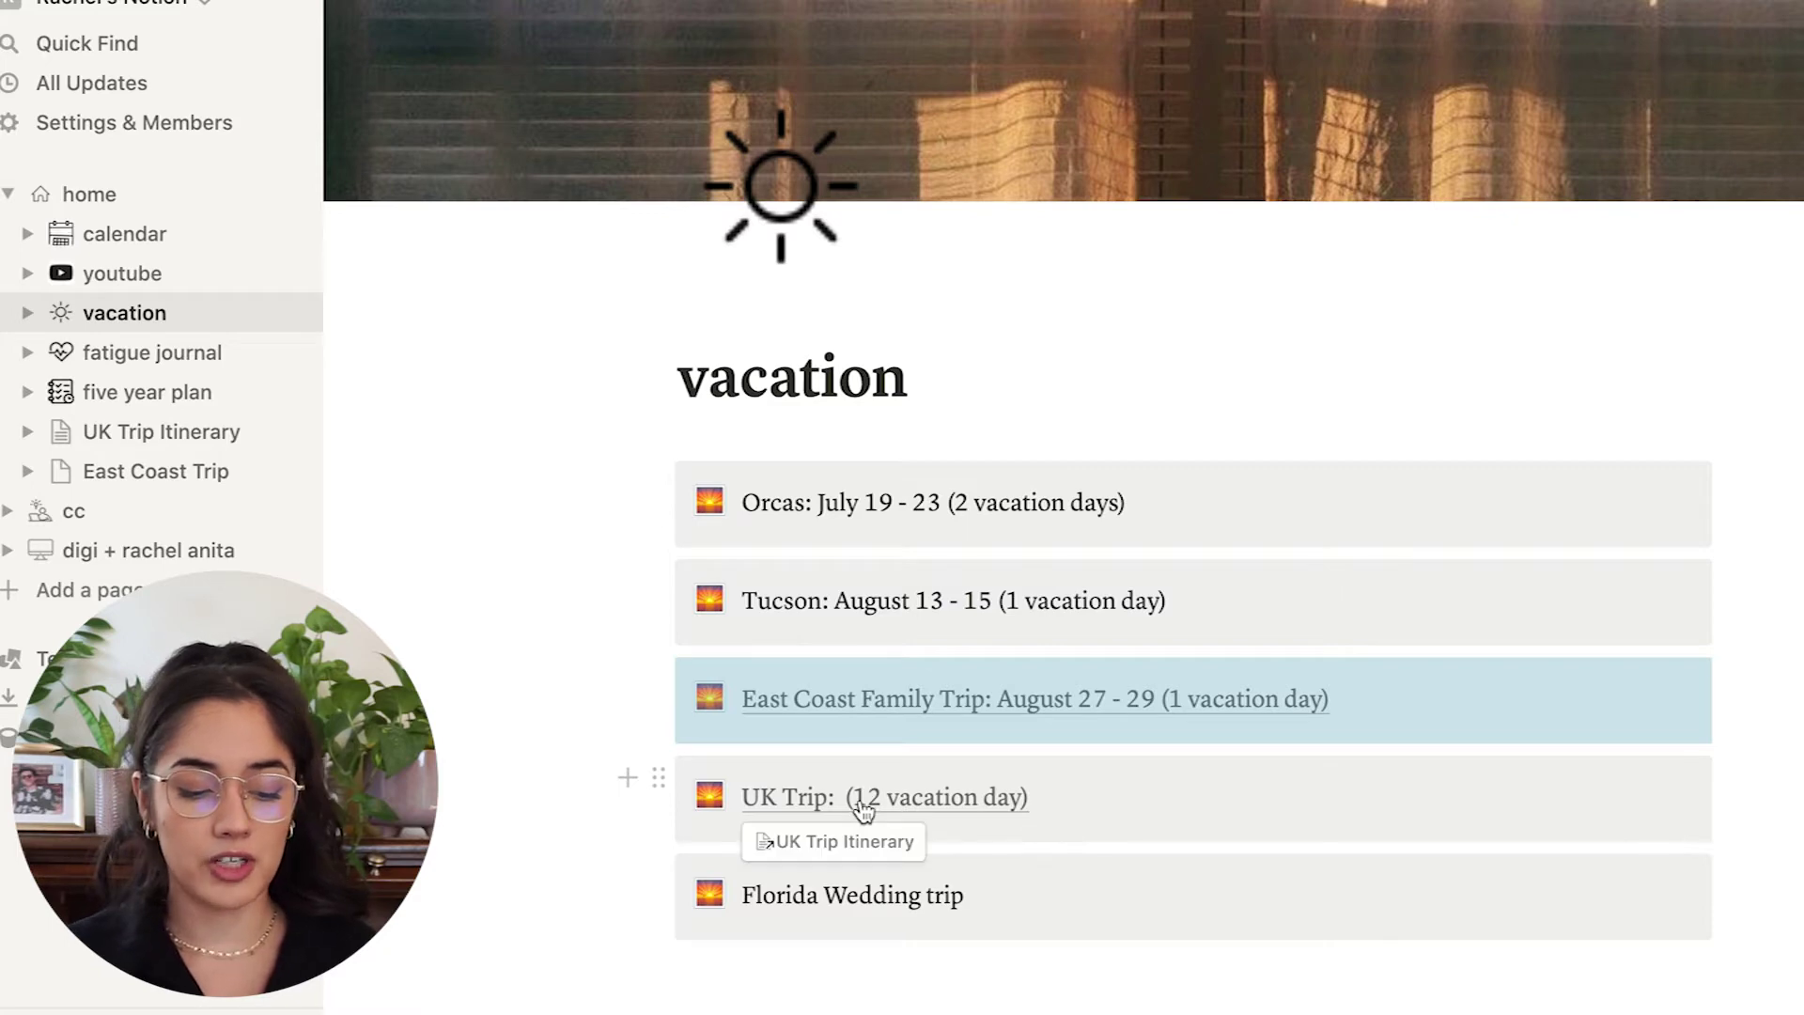
pyautogui.click(863, 806)
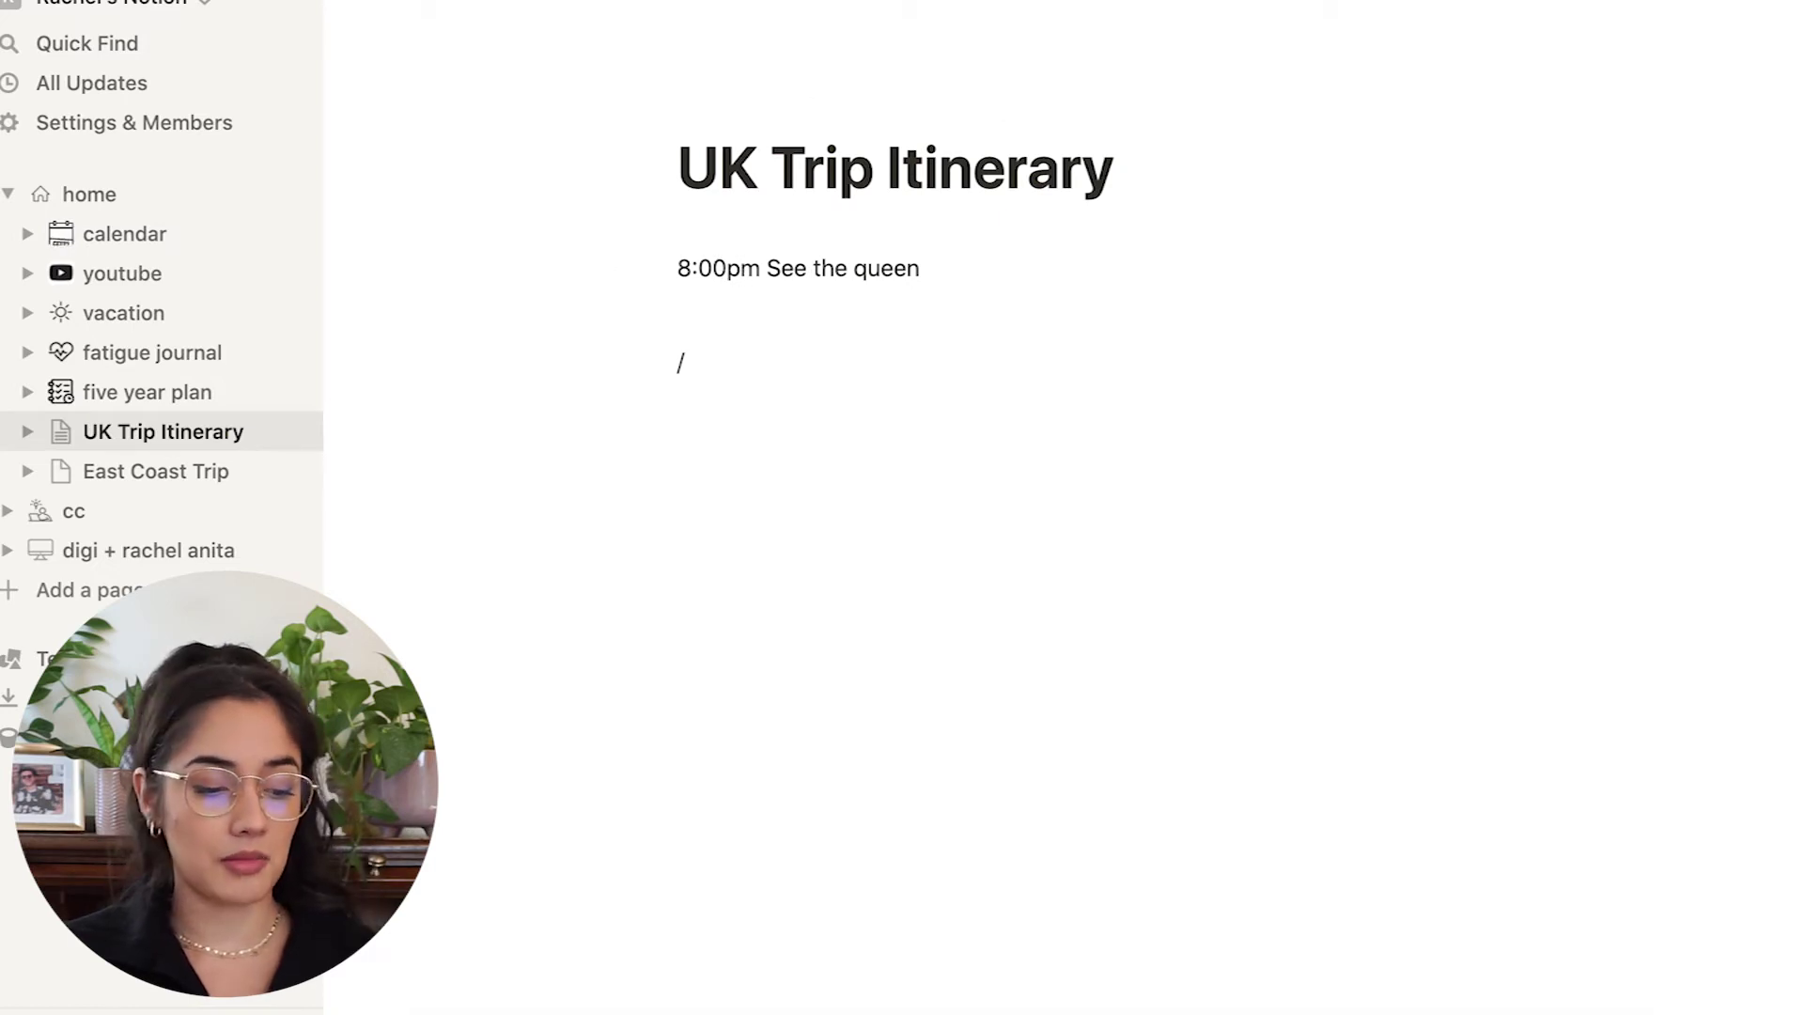
pyautogui.press('super+bracketleft')
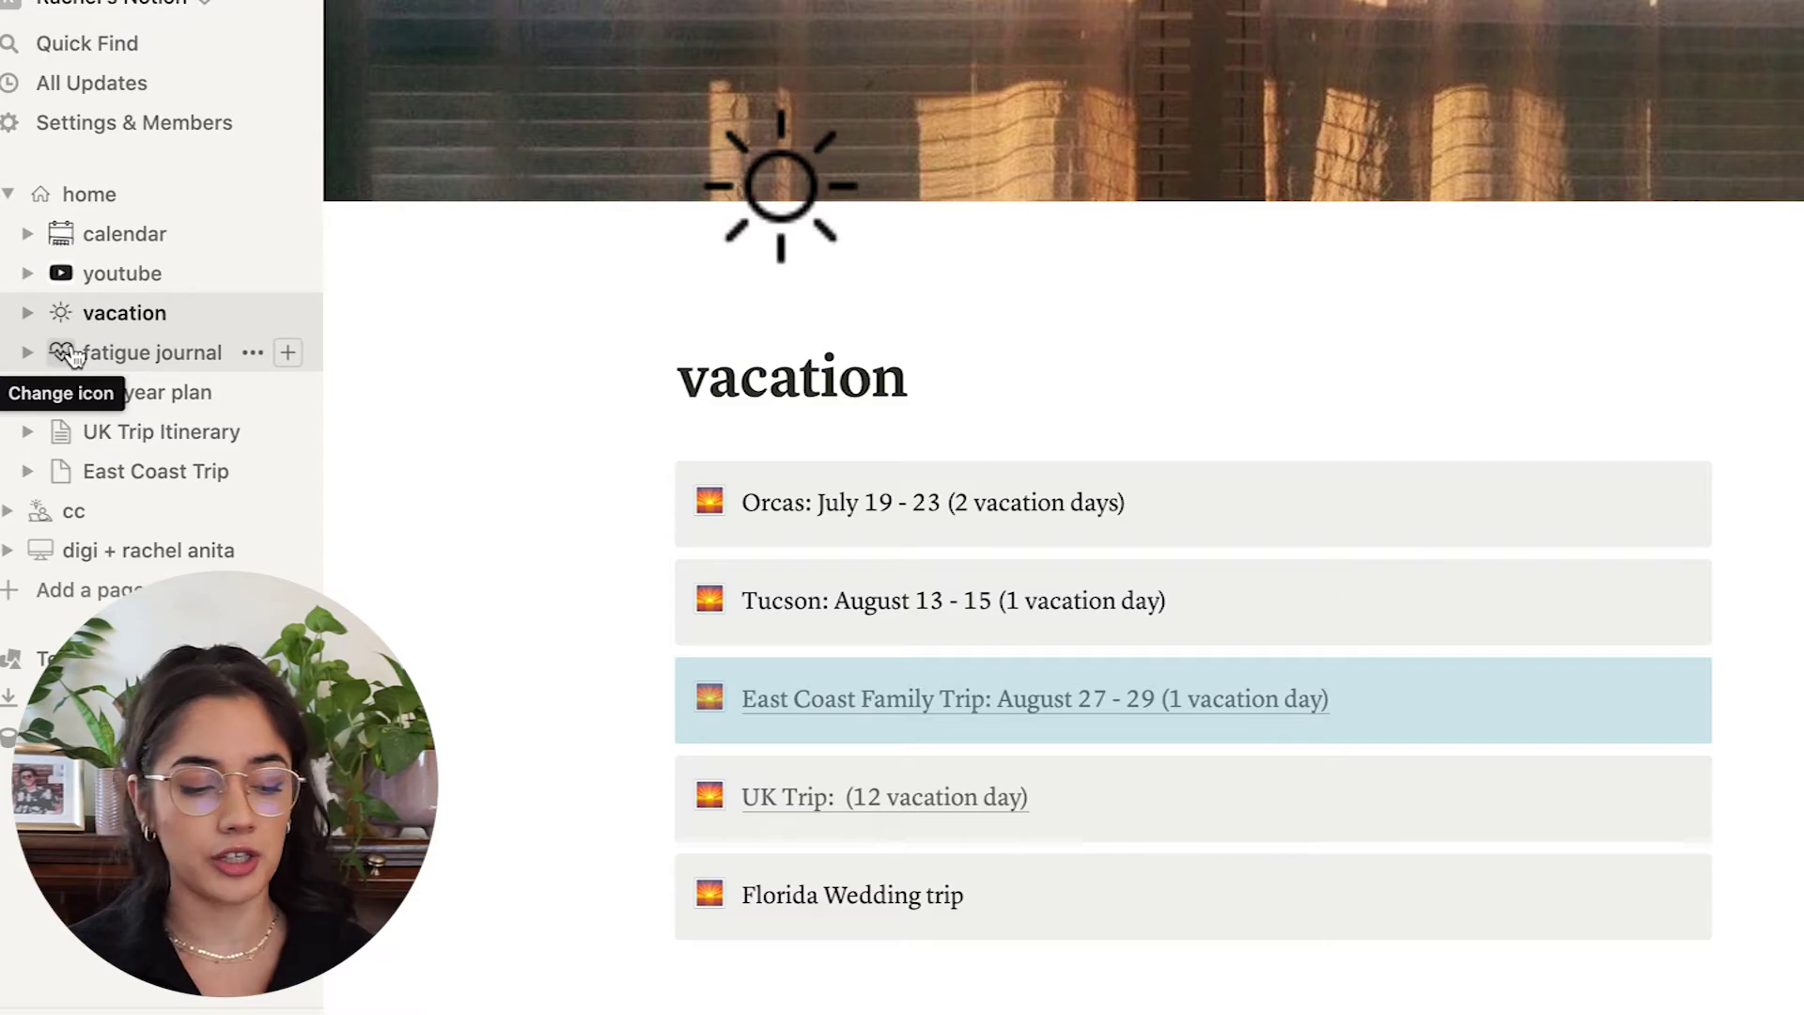
# Open the fatigue journal page from the sidebar and scroll through its sleep and energy entries.
pyautogui.click(66, 353)
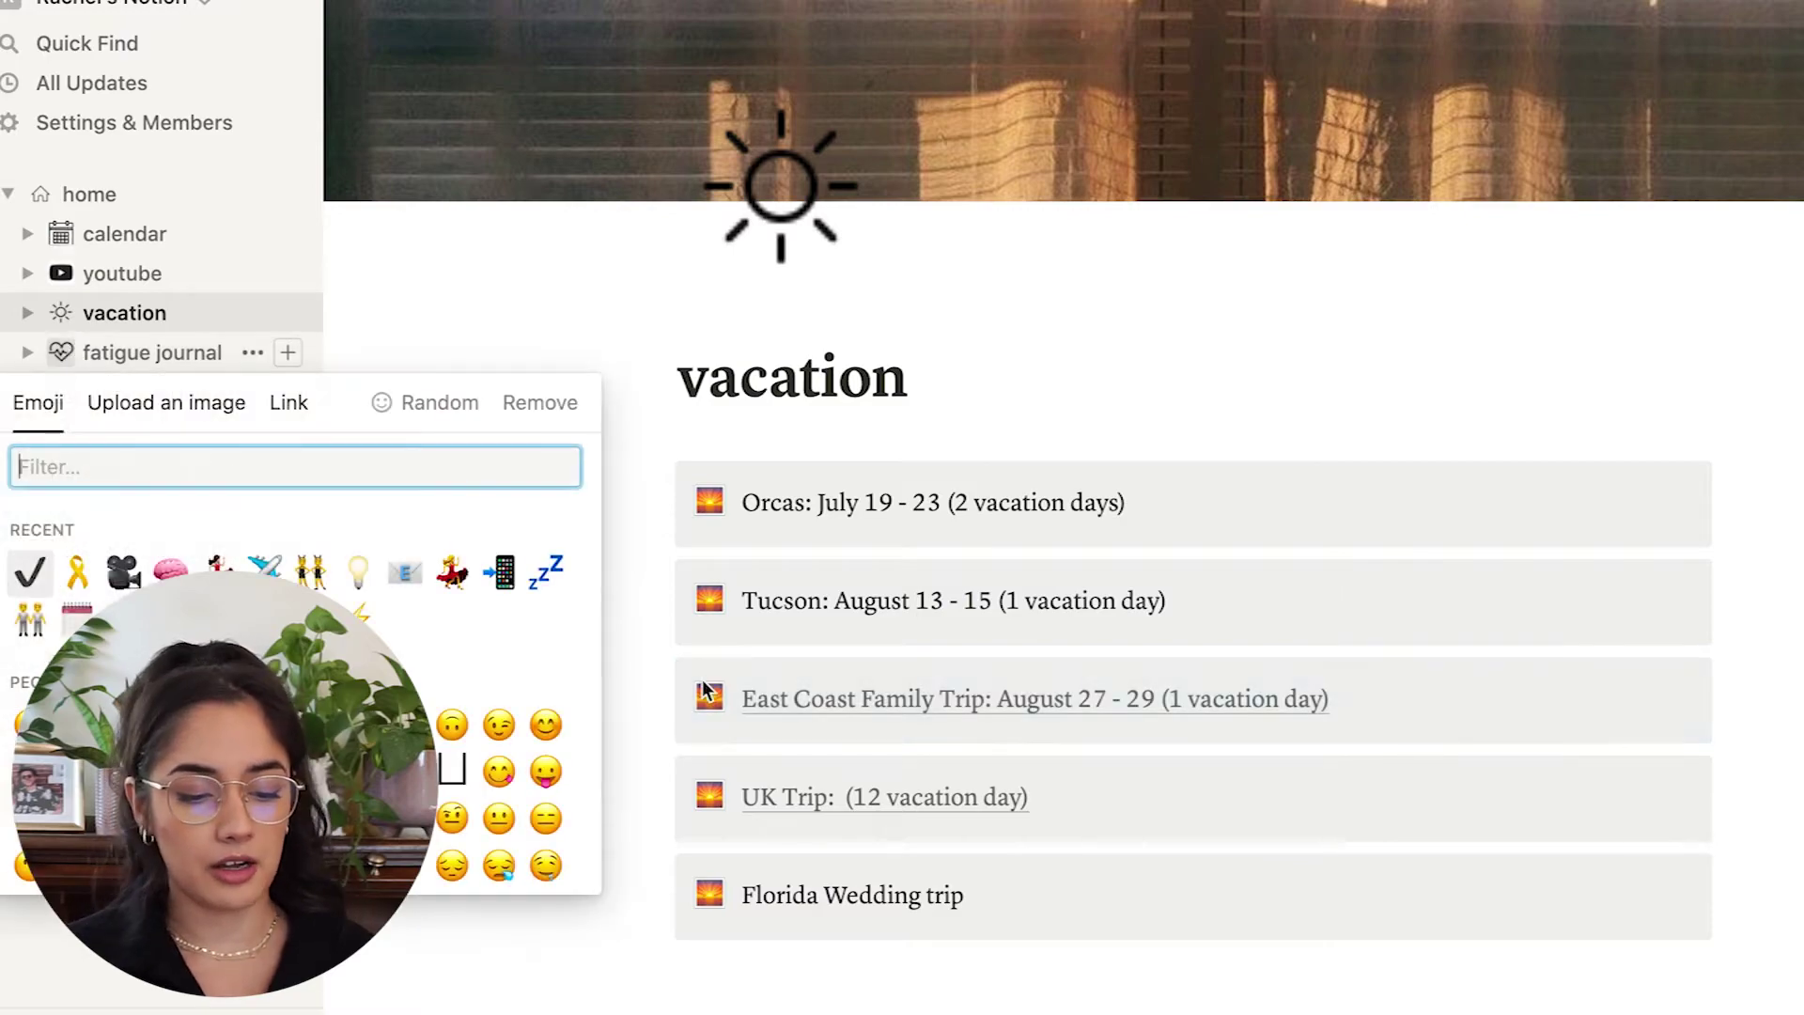
pyautogui.click(103, 357)
pyautogui.click(124, 359)
pyautogui.scroll(-5, 818, 463)
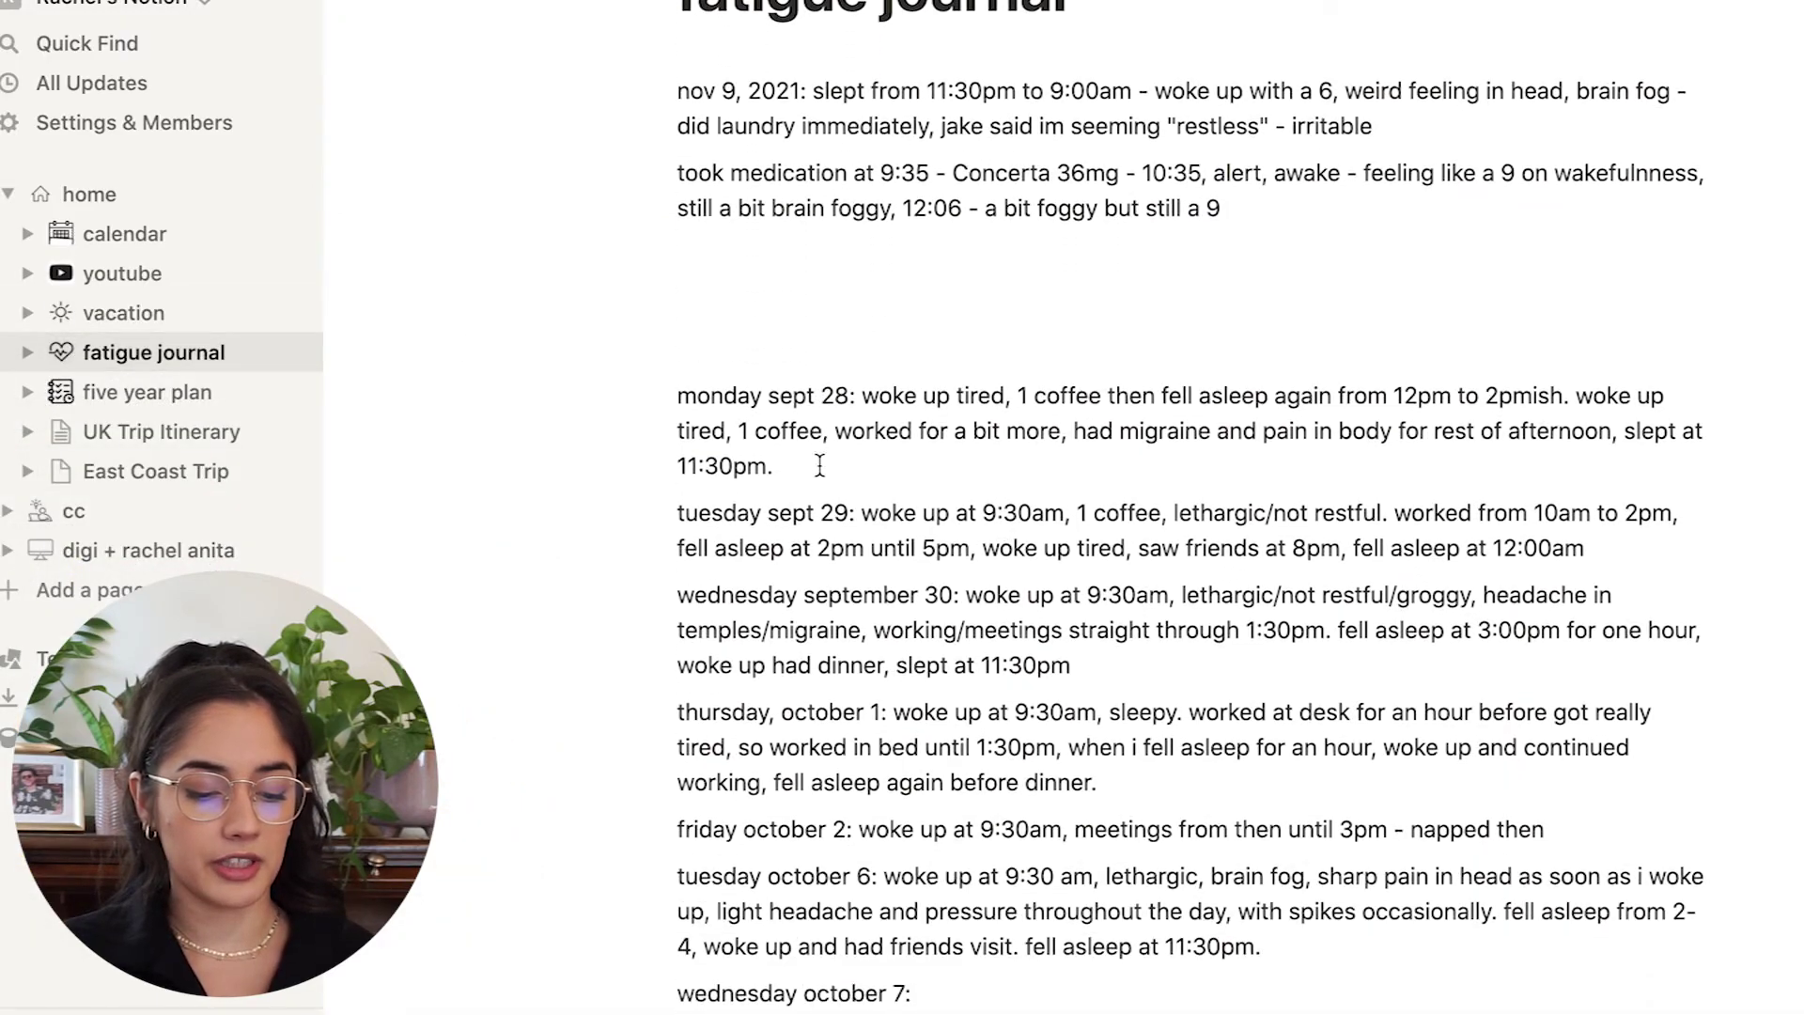
pyautogui.scroll(-3, 817, 465)
pyautogui.scroll(8, 805, 471)
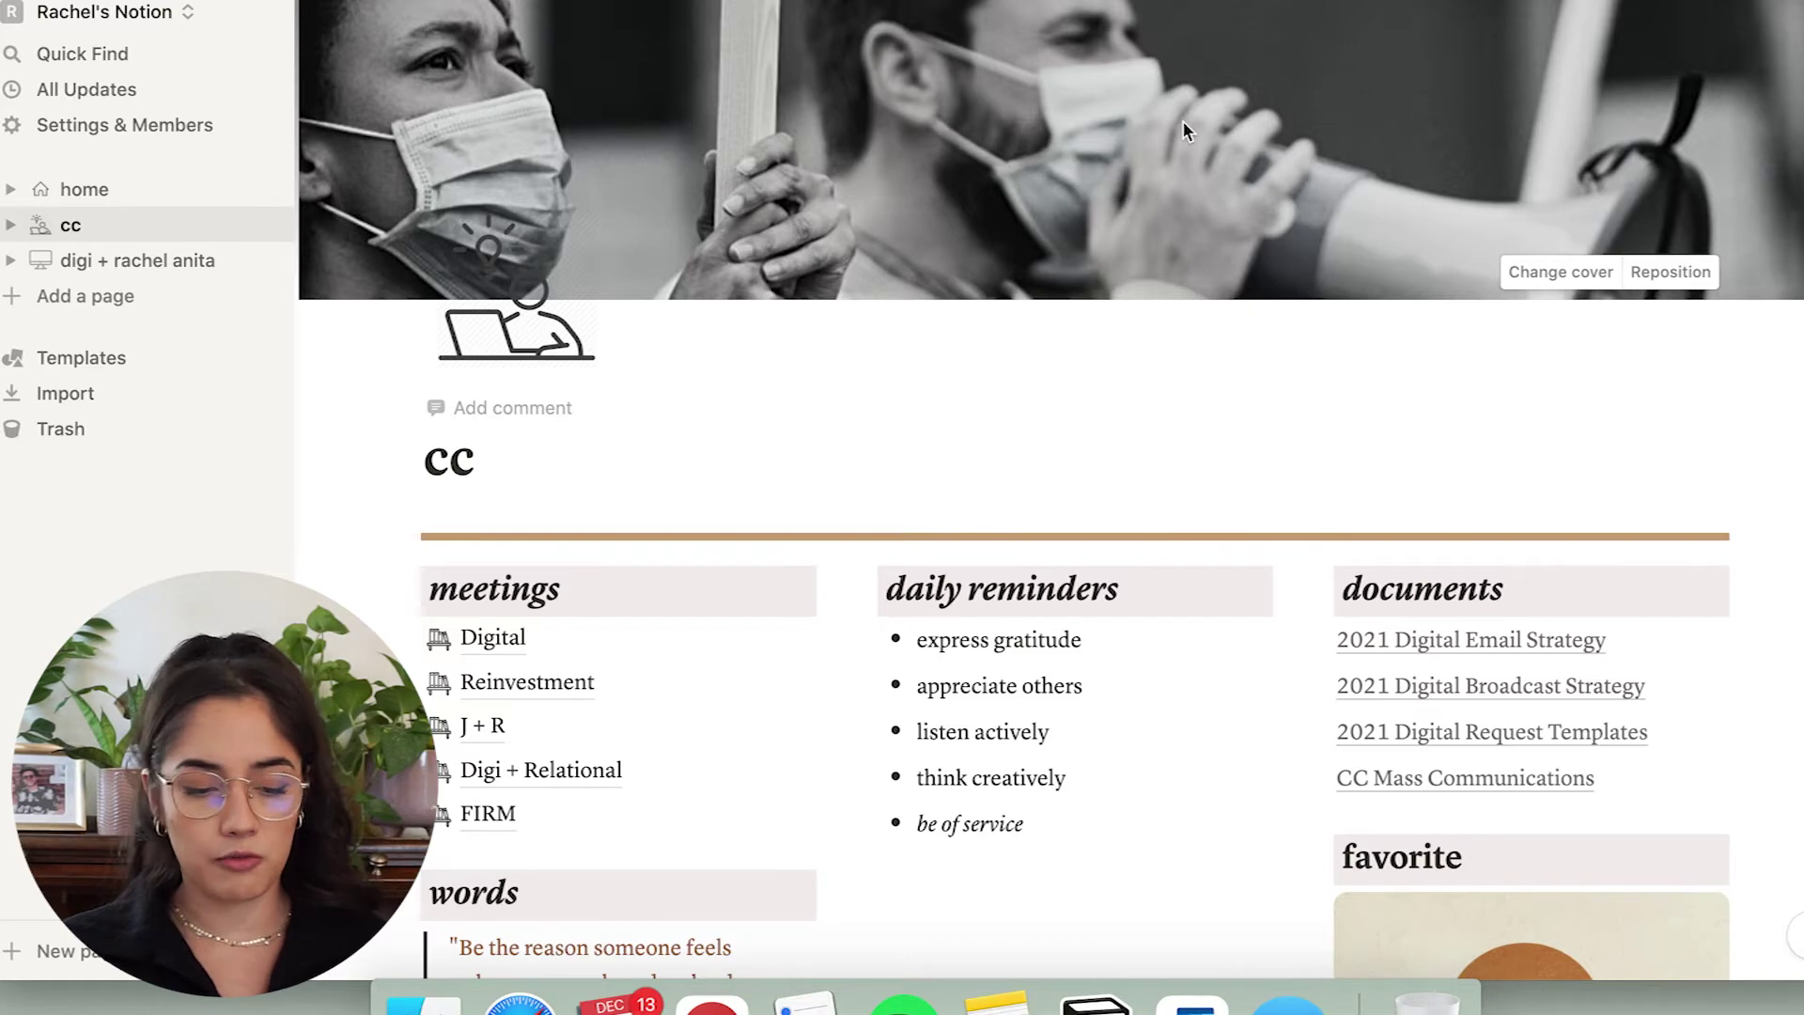
# Scroll through the cc page's meetings, reminders and documents, and drag the meetings block to show rearranging.
pyautogui.scroll(-2, 1182, 131)
pyautogui.scroll(-2, 1182, 132)
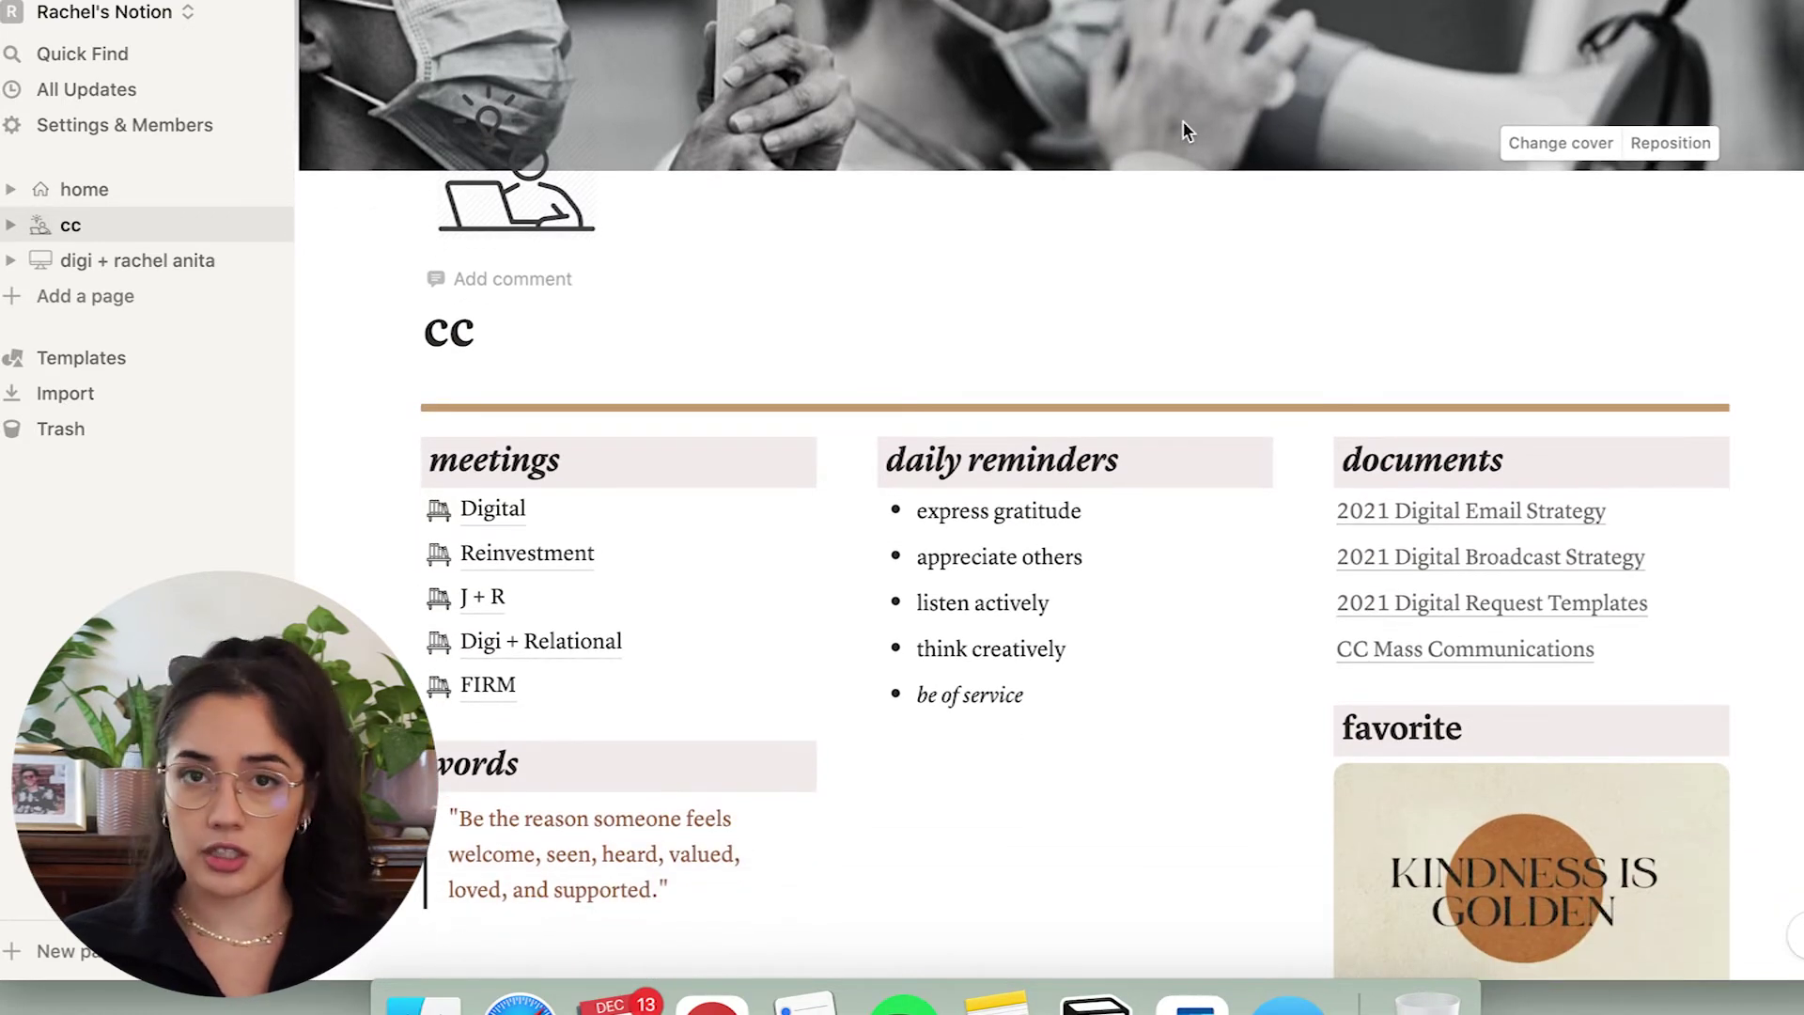
pyautogui.scroll(3, 1182, 132)
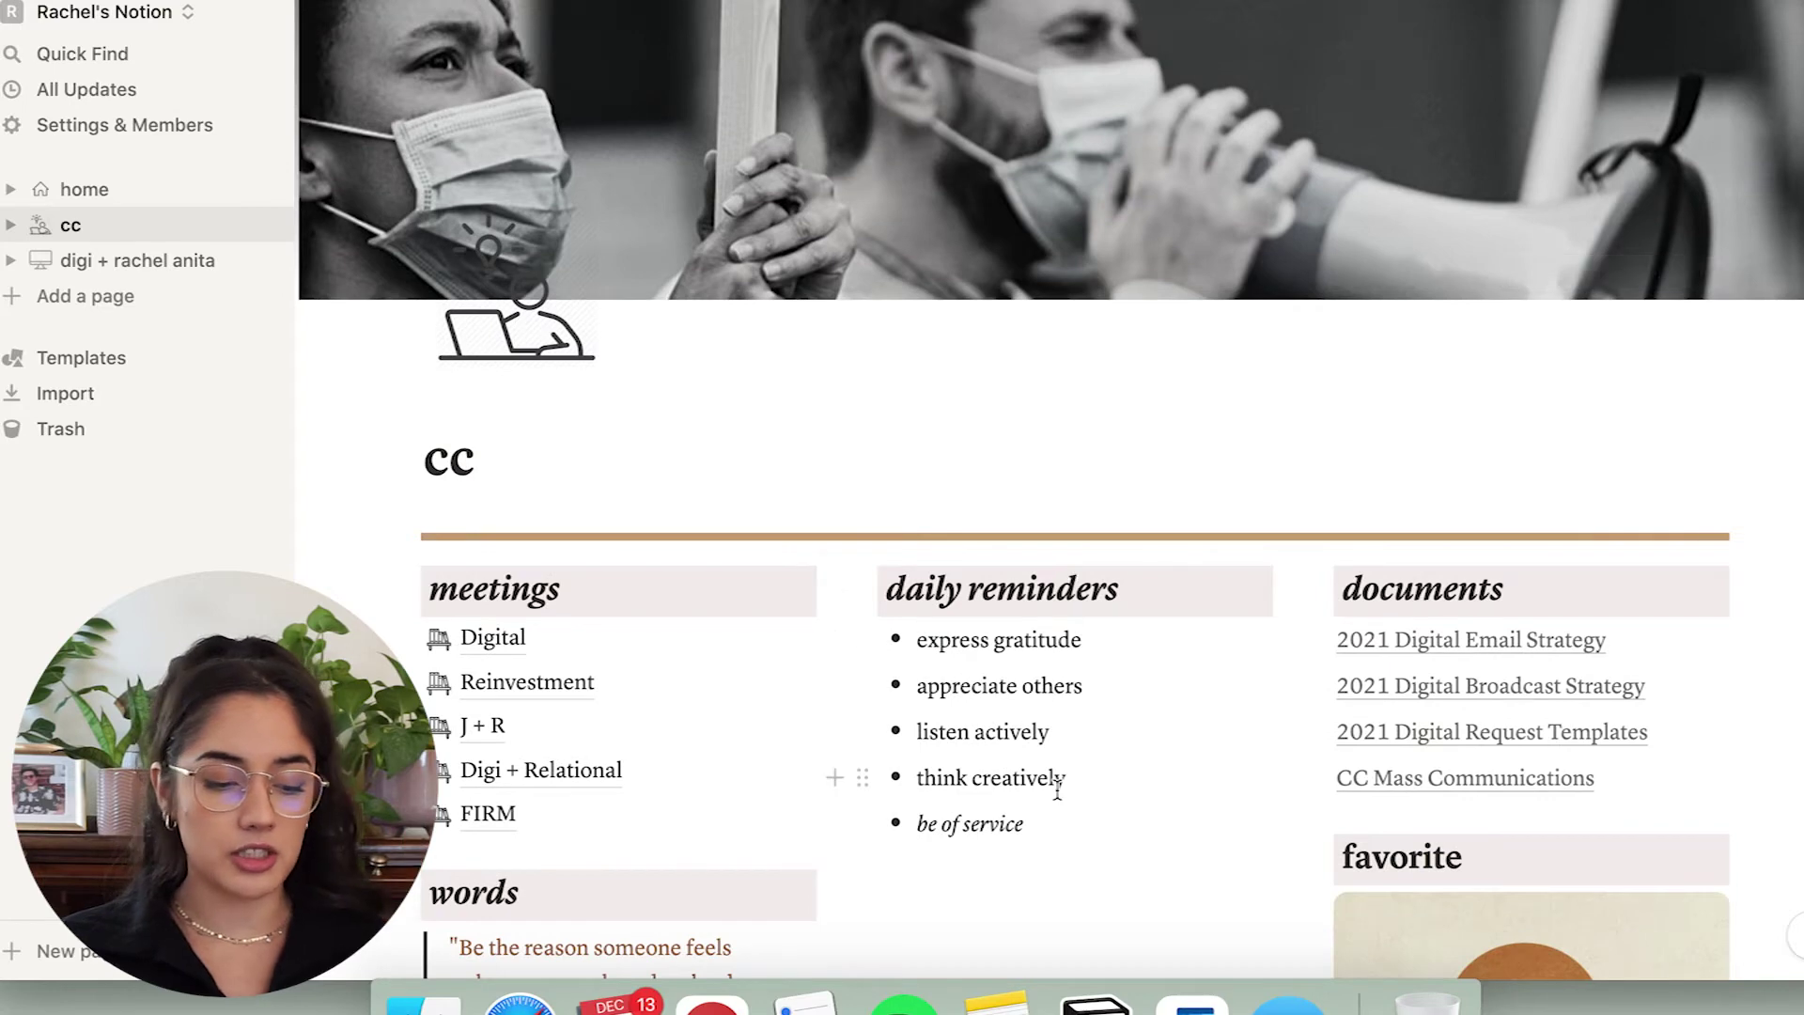
pyautogui.scroll(-3, 1052, 698)
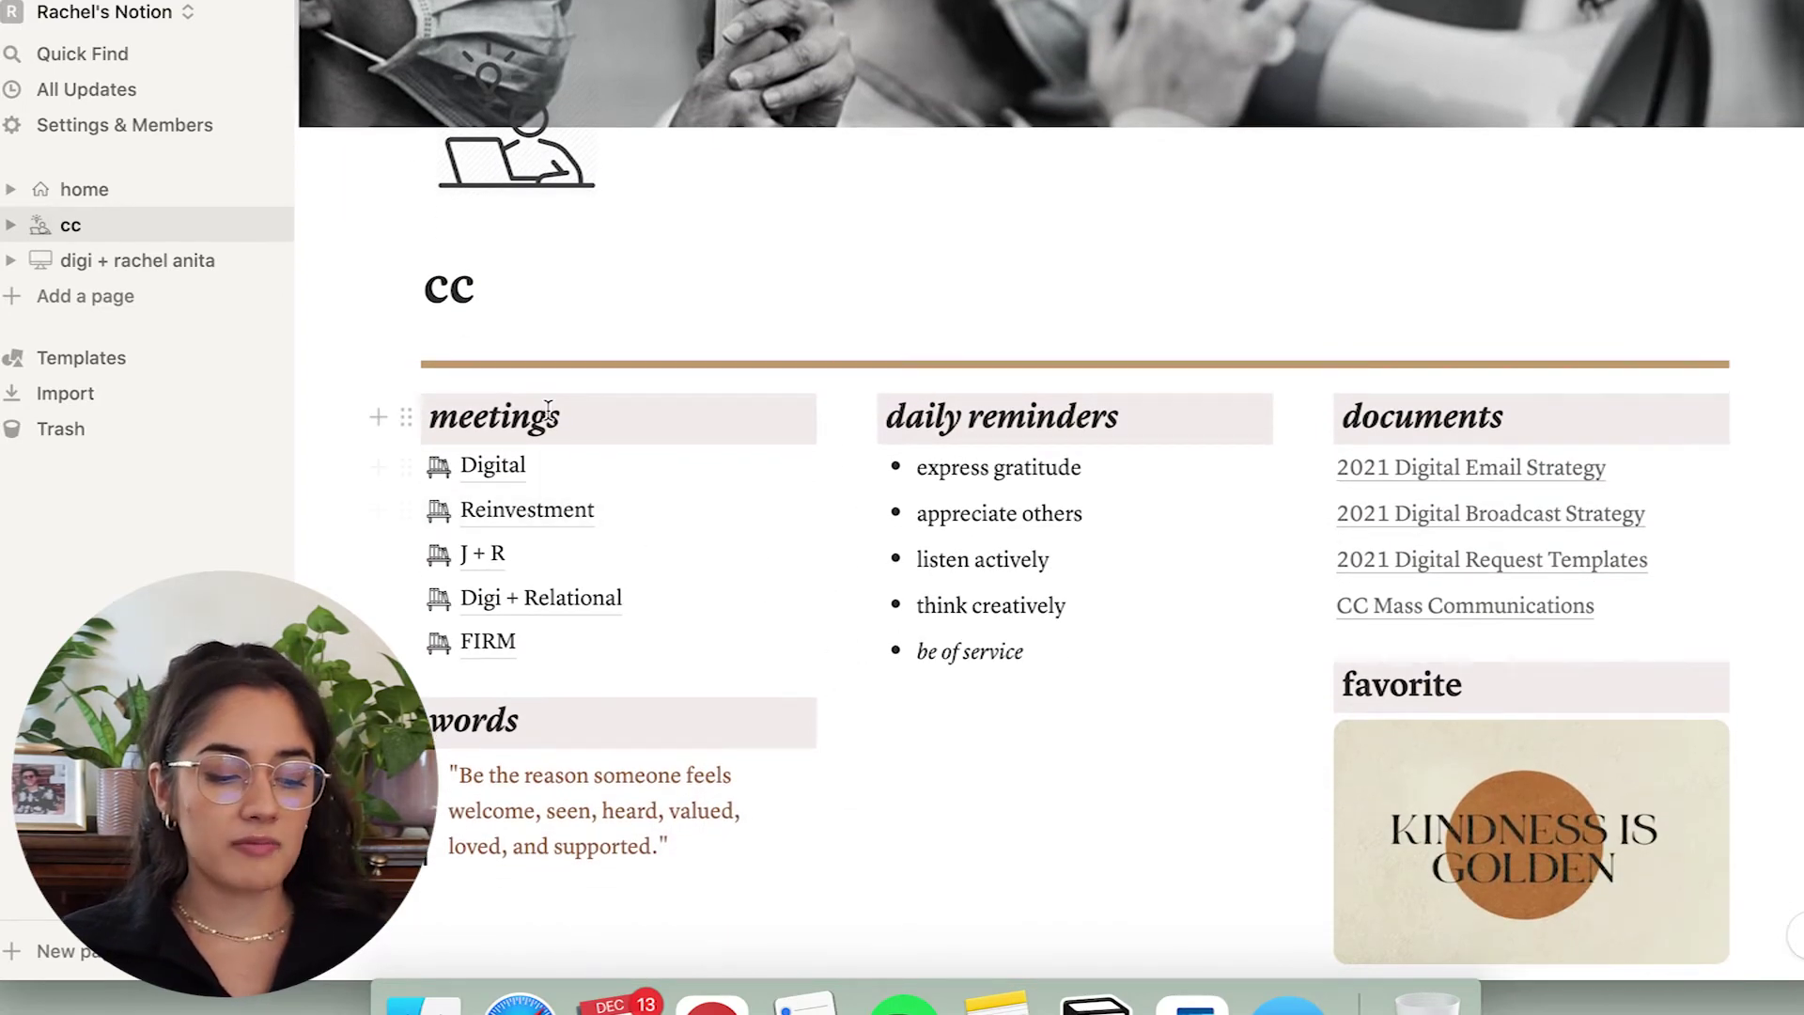
pyautogui.moveTo(405, 417)
pyautogui.mouseDown()
pyautogui.moveTo(491, 553)
pyautogui.moveTo(456, 391)
pyautogui.moveTo(437, 425)
pyautogui.mouseUp()
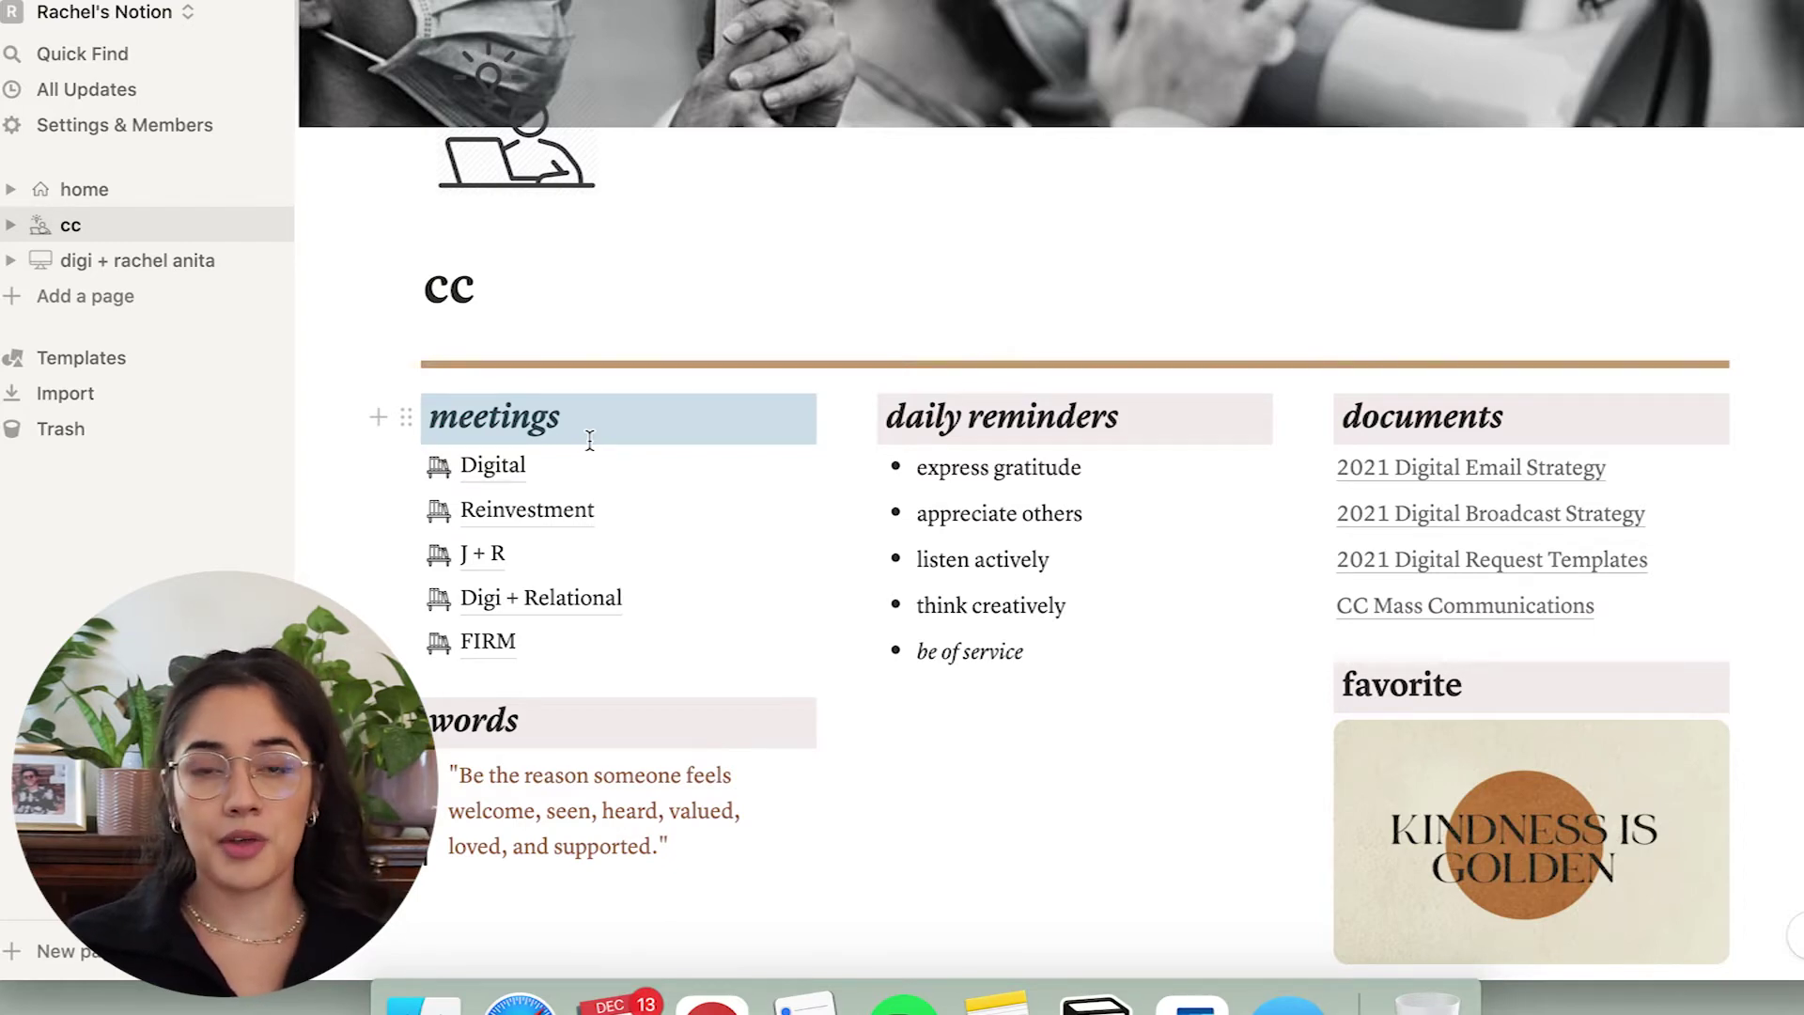
# View the Digital and Reinvestment meeting pages, returning to cc after each.
pyautogui.click(531, 462)
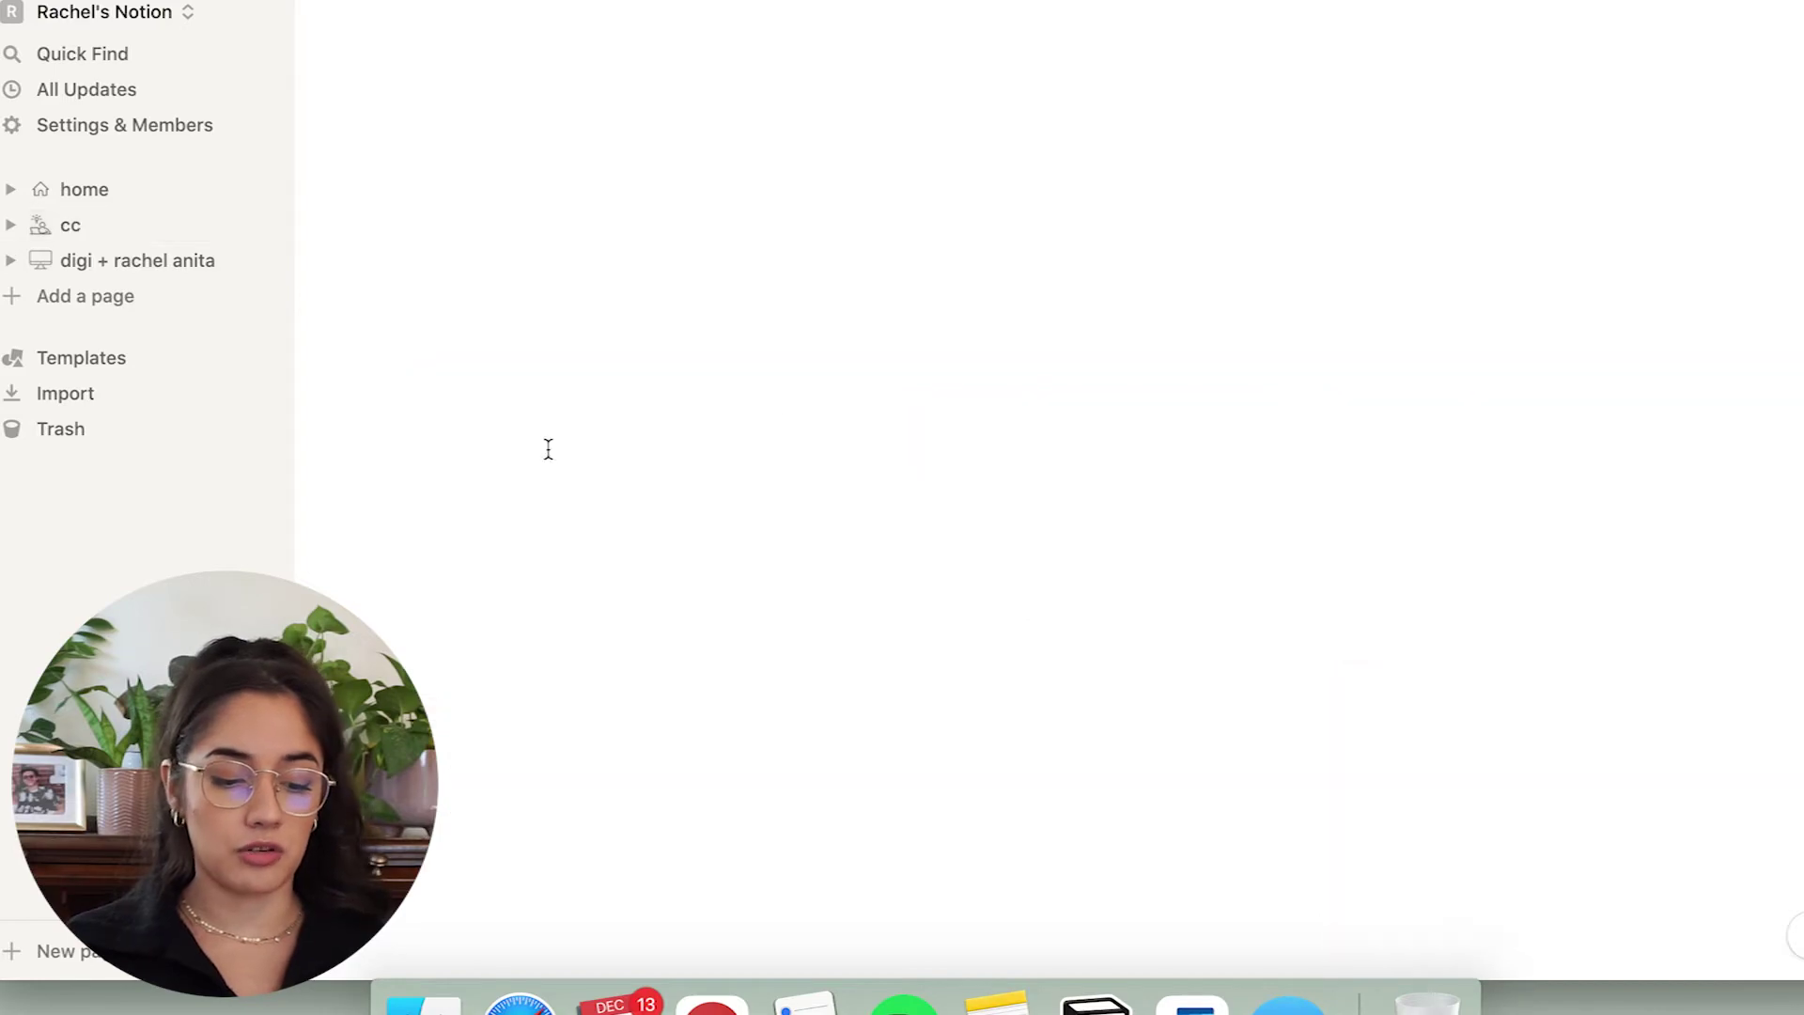
pyautogui.scroll(-10, 470, 803)
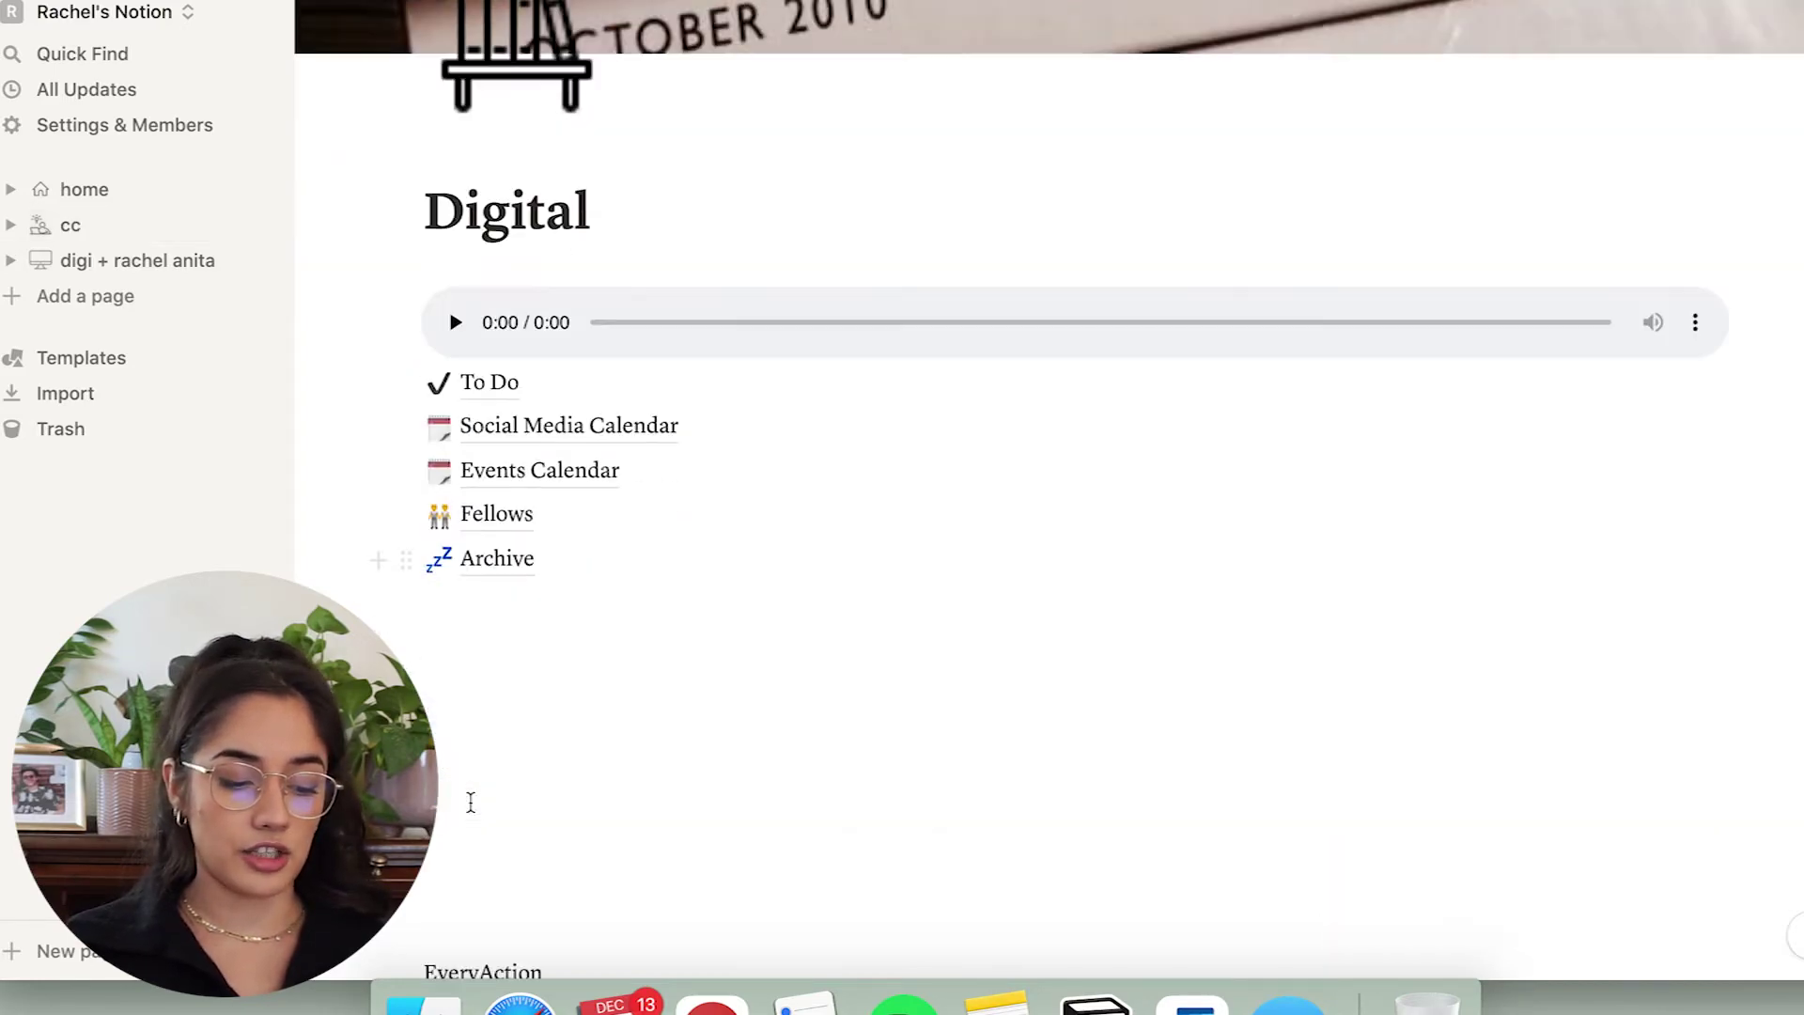
pyautogui.press('super+bracketleft')
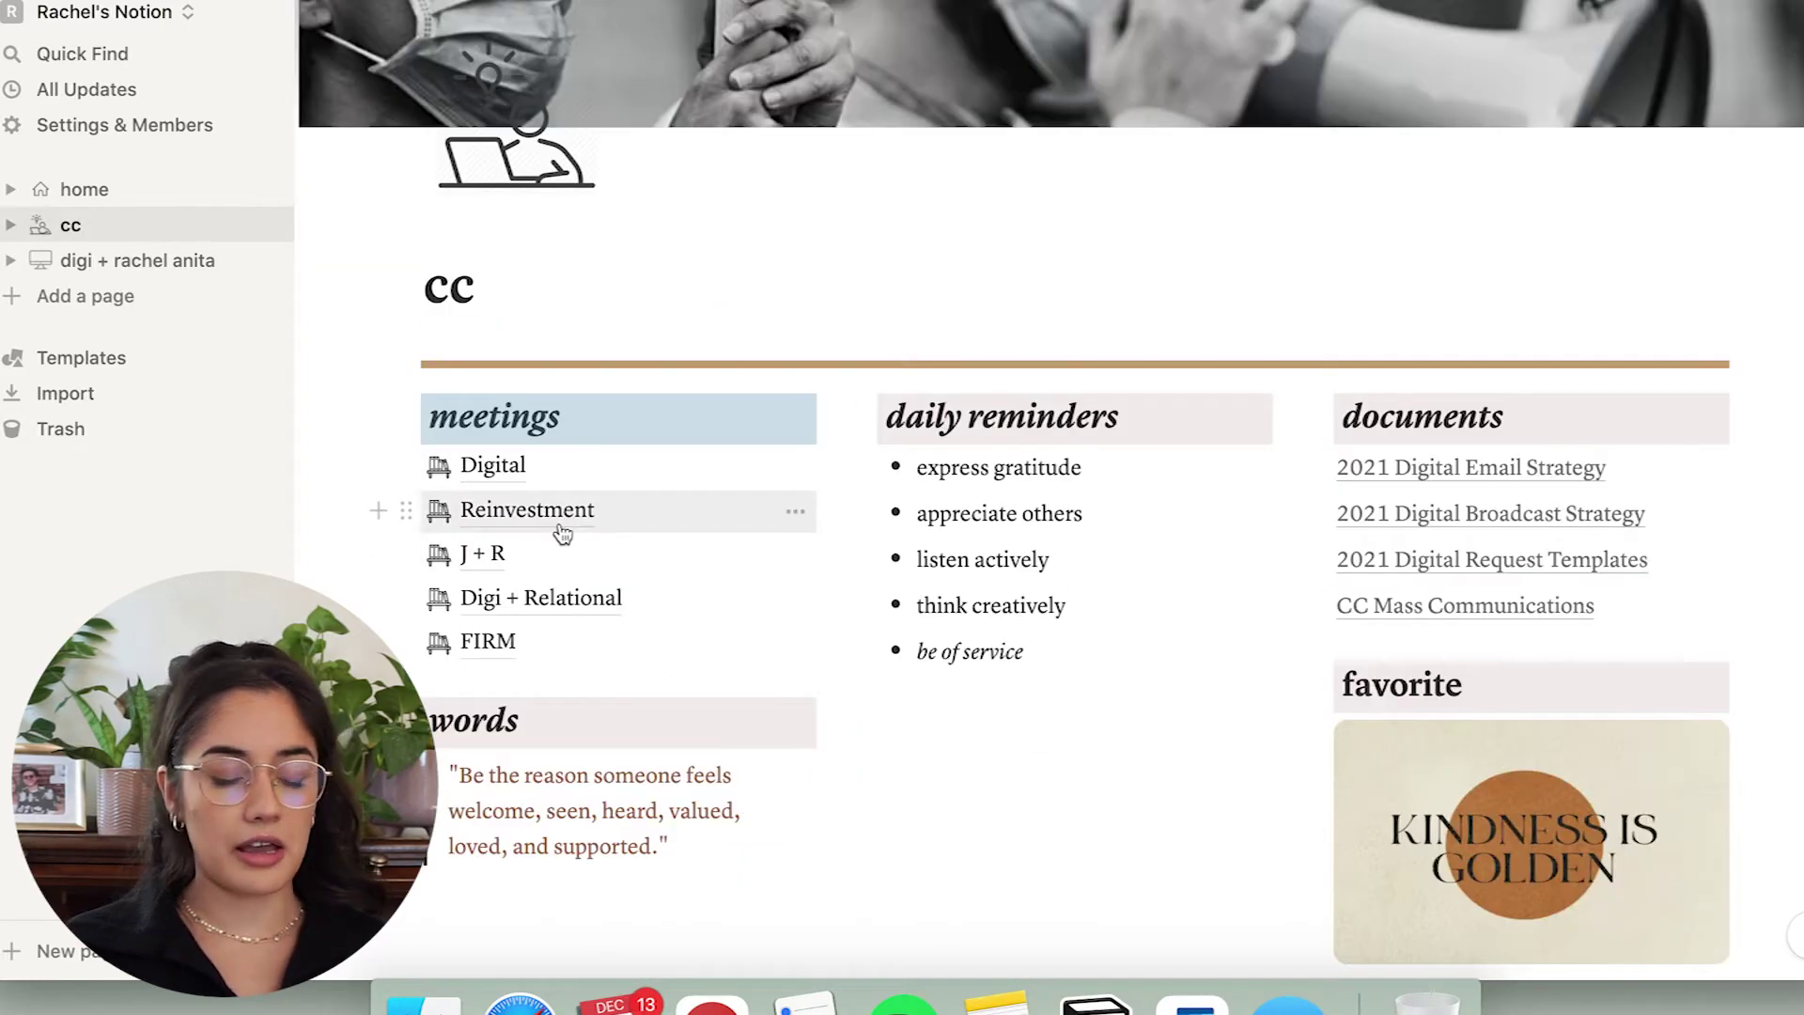
pyautogui.click(561, 526)
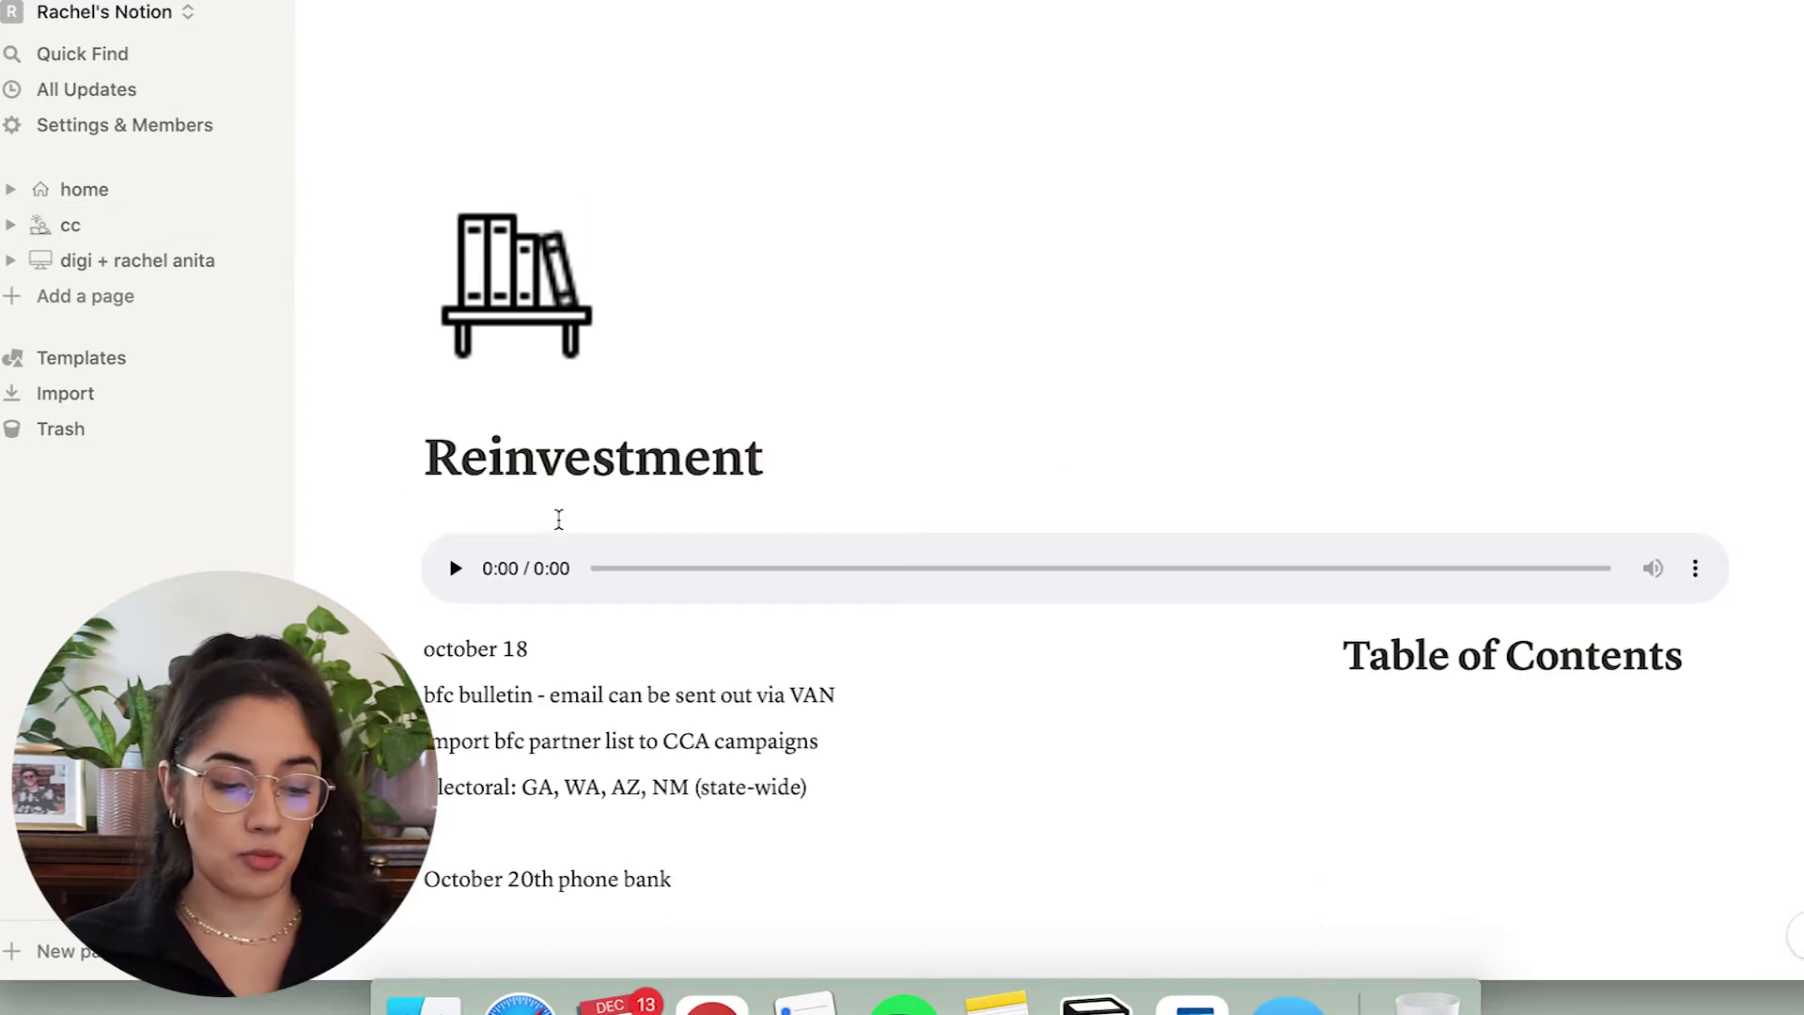
pyautogui.scroll(-5, 551, 615)
pyautogui.scroll(5, 551, 615)
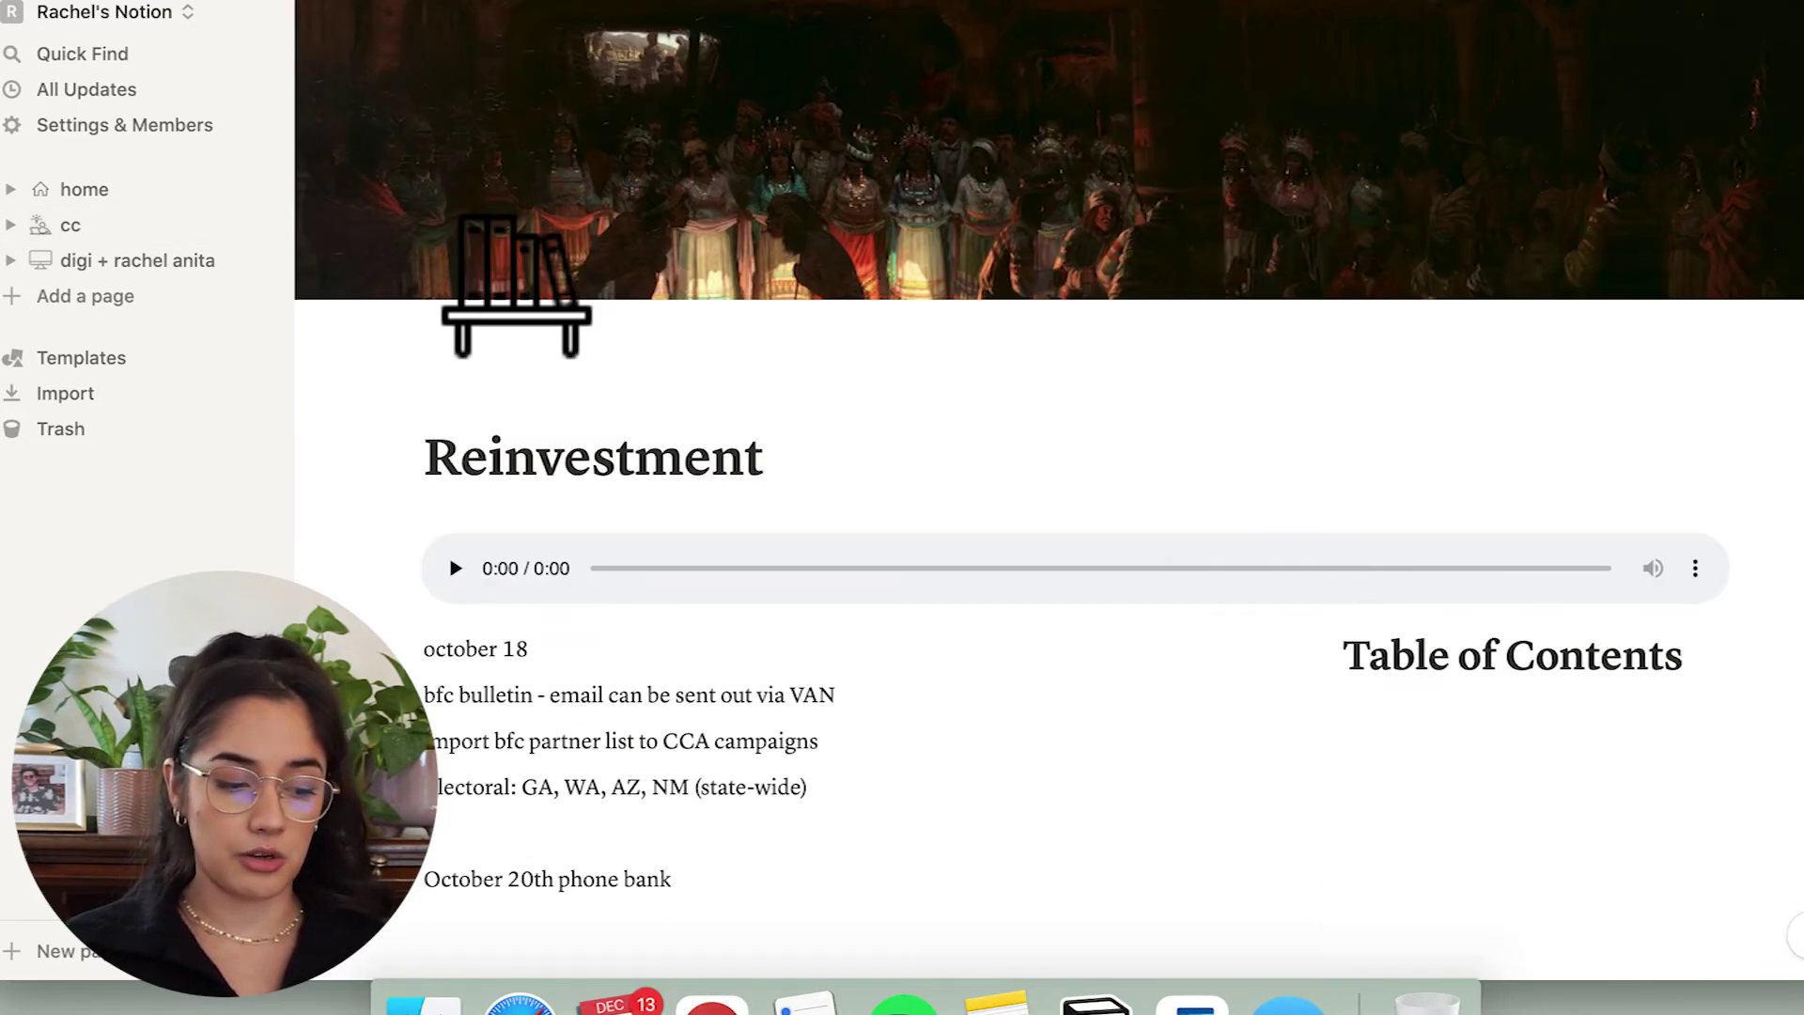
pyautogui.press('super+bracketleft')
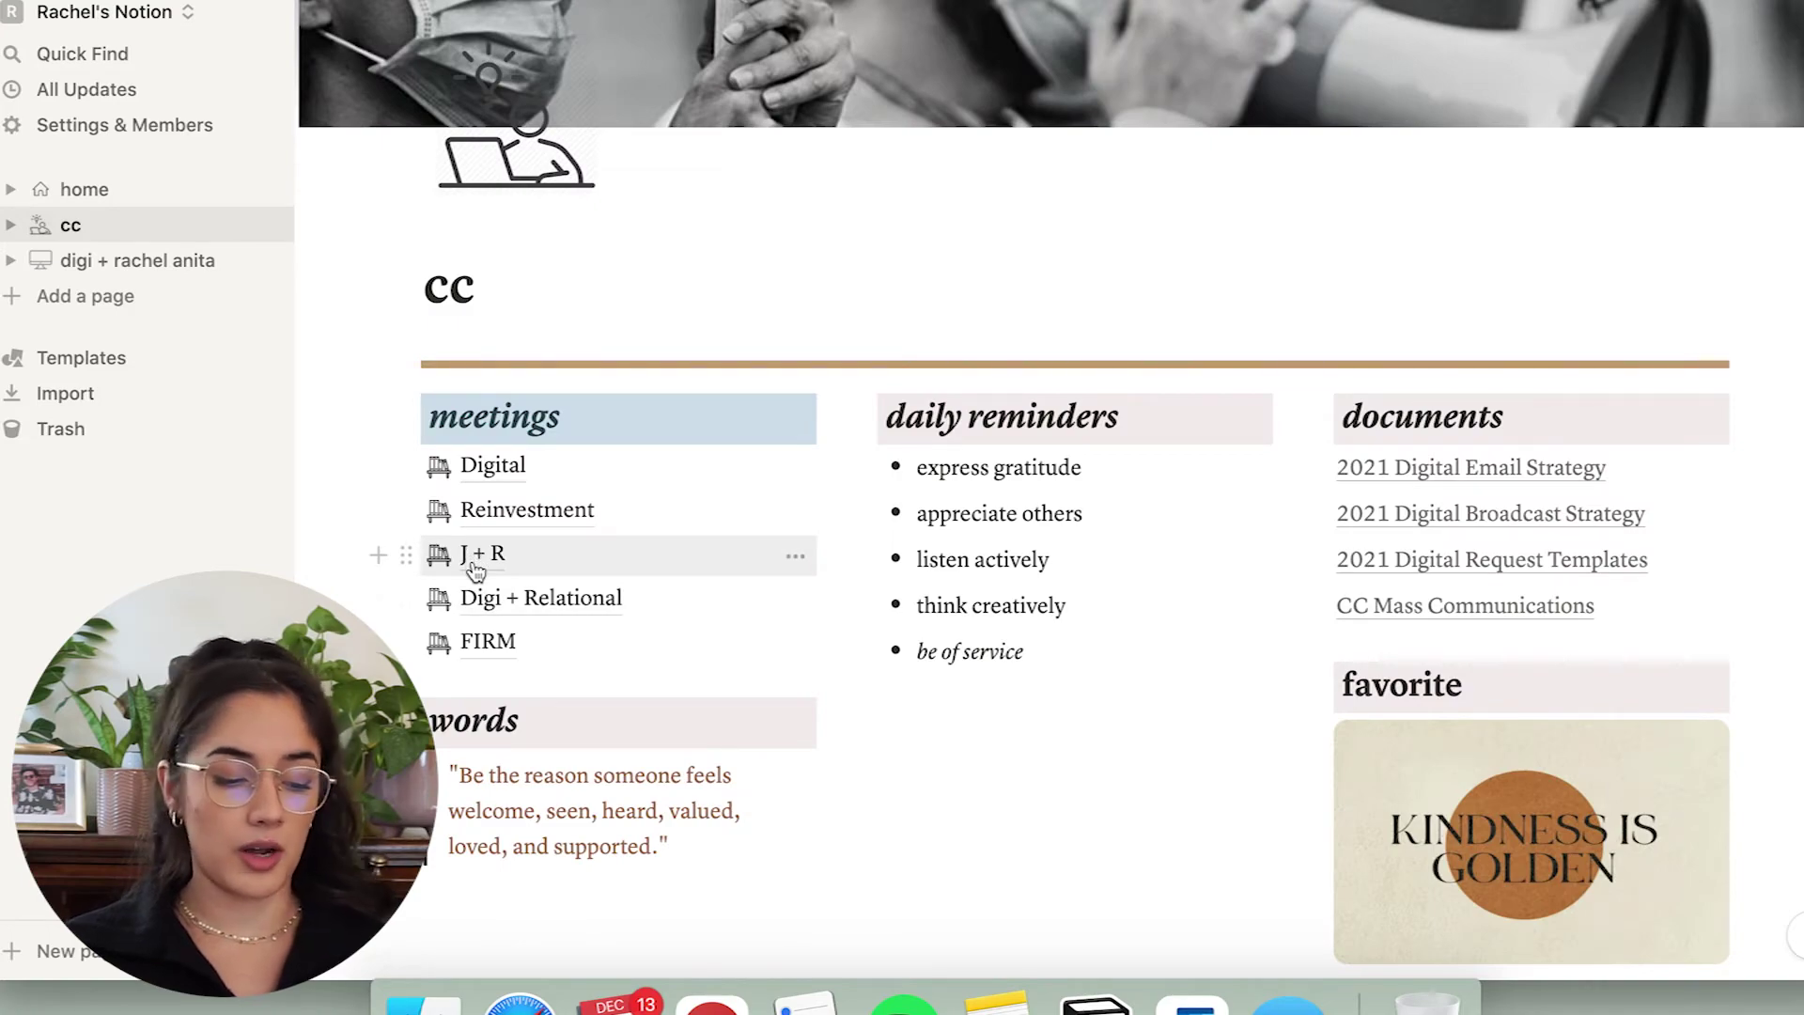
# Read through the J + R meeting notes and return to the cc page.
pyautogui.click(476, 570)
pyautogui.scroll(-7, 492, 580)
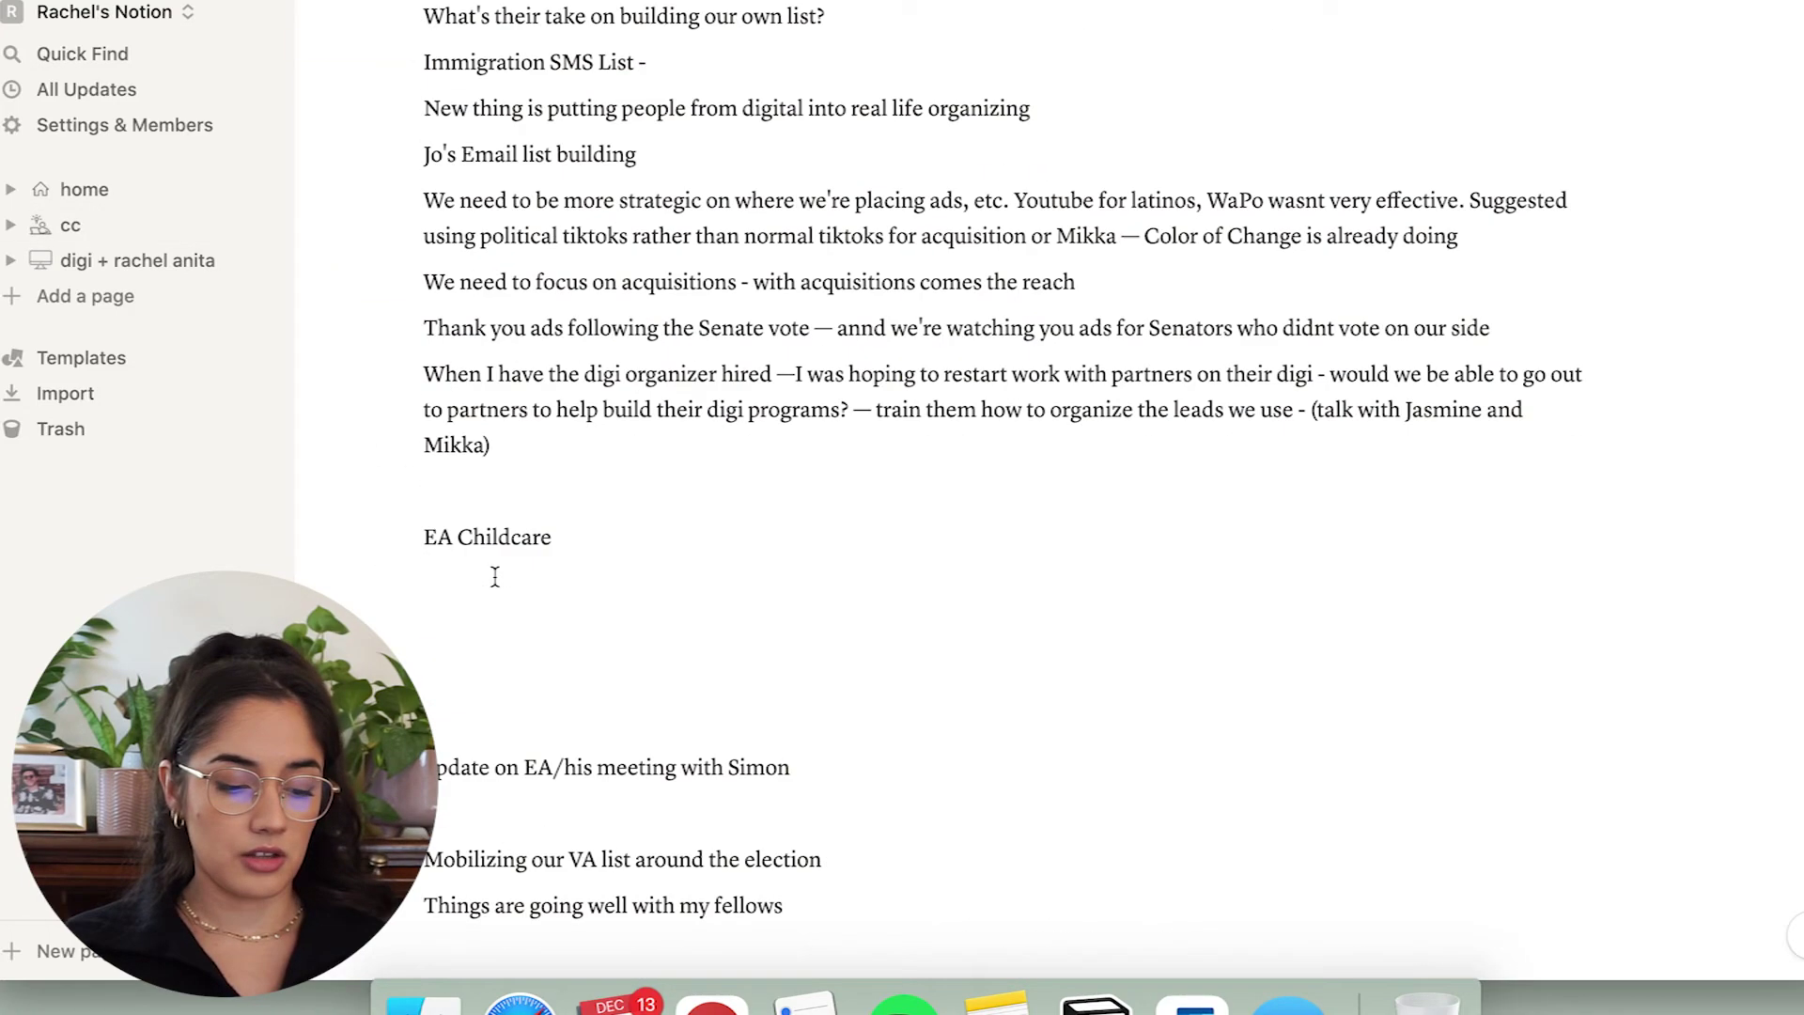
pyautogui.scroll(5, 495, 576)
pyautogui.press('super+bracketleft')
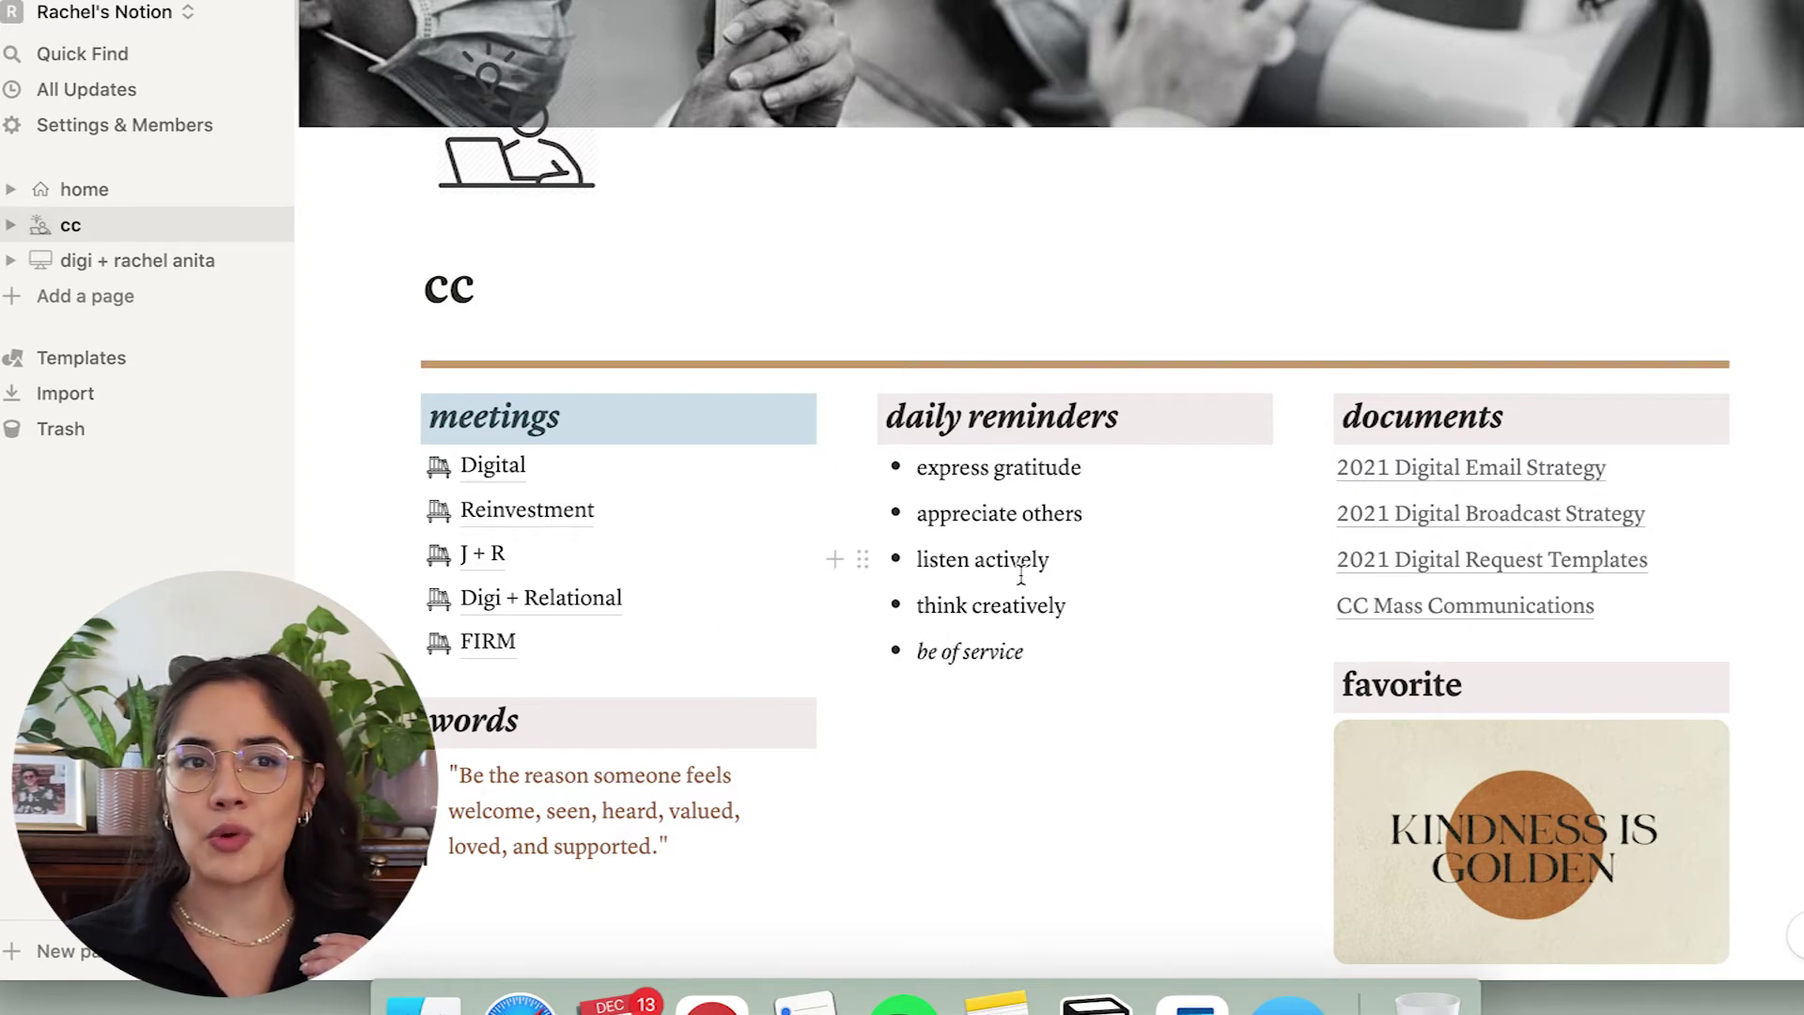
pyautogui.scroll(-2, 1021, 575)
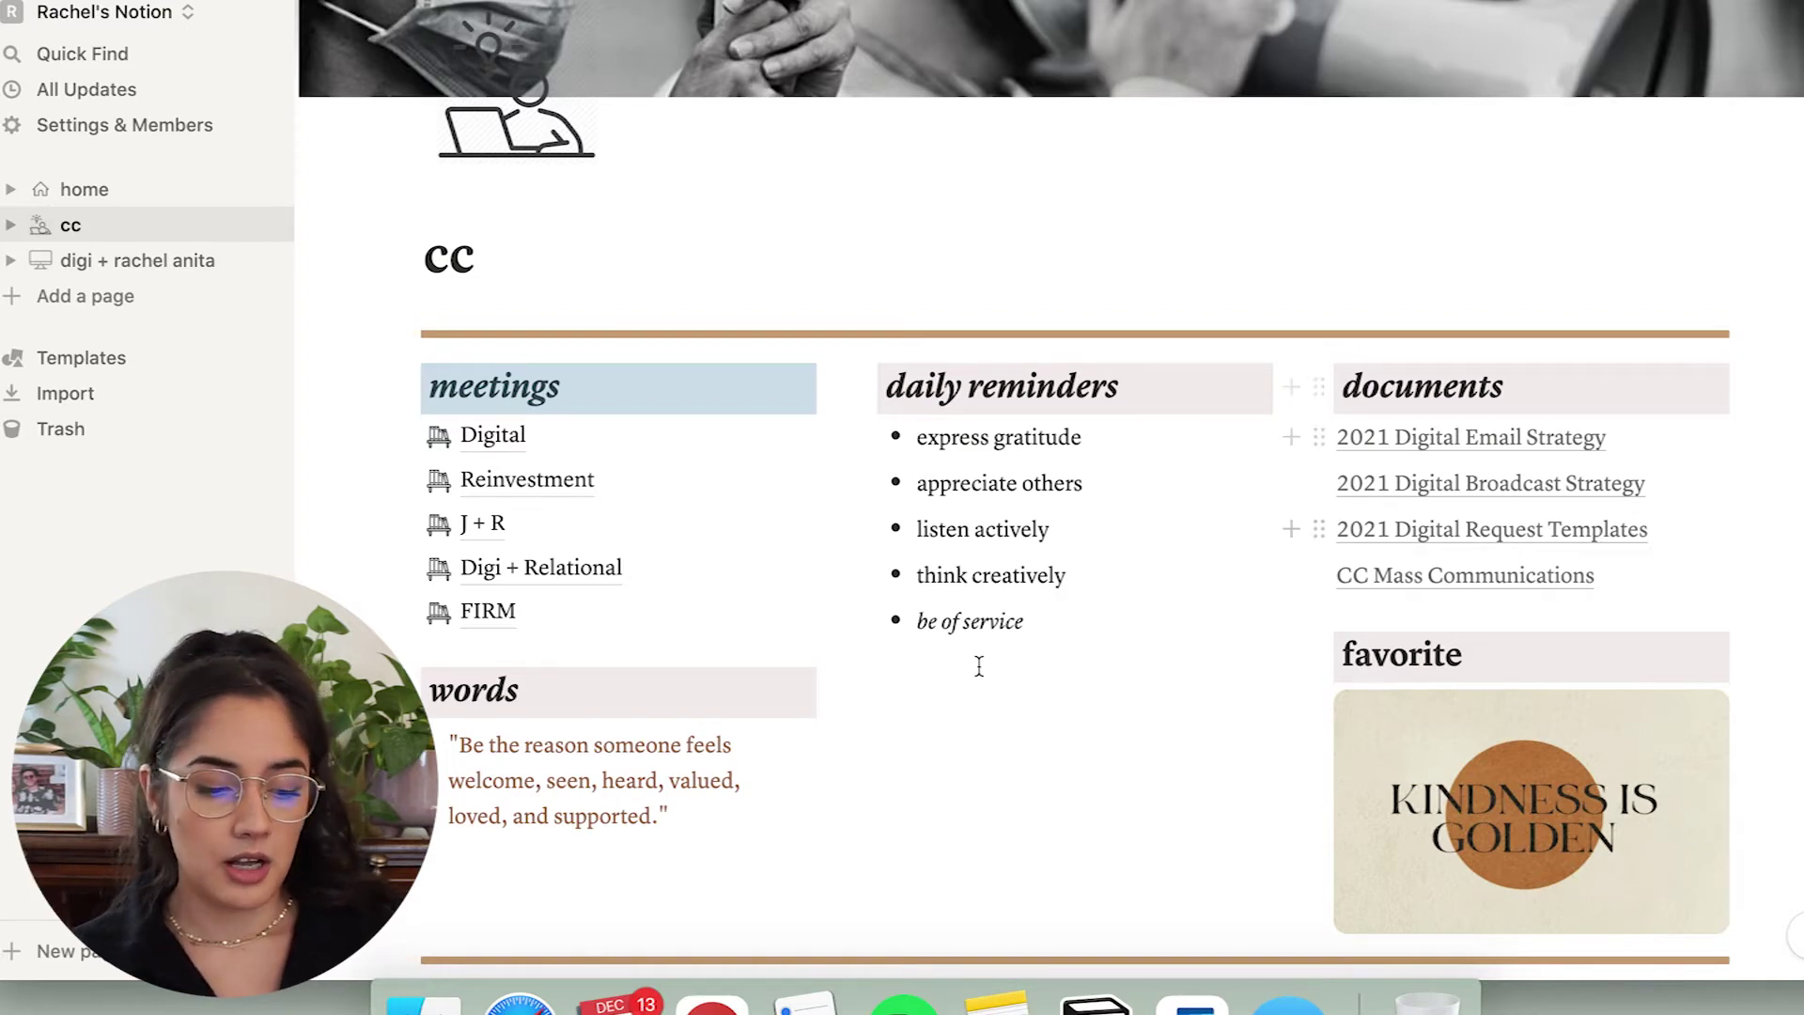
# Scroll down to the weekday task board and add an empty block under Tuesday.
pyautogui.scroll(-3, 837, 745)
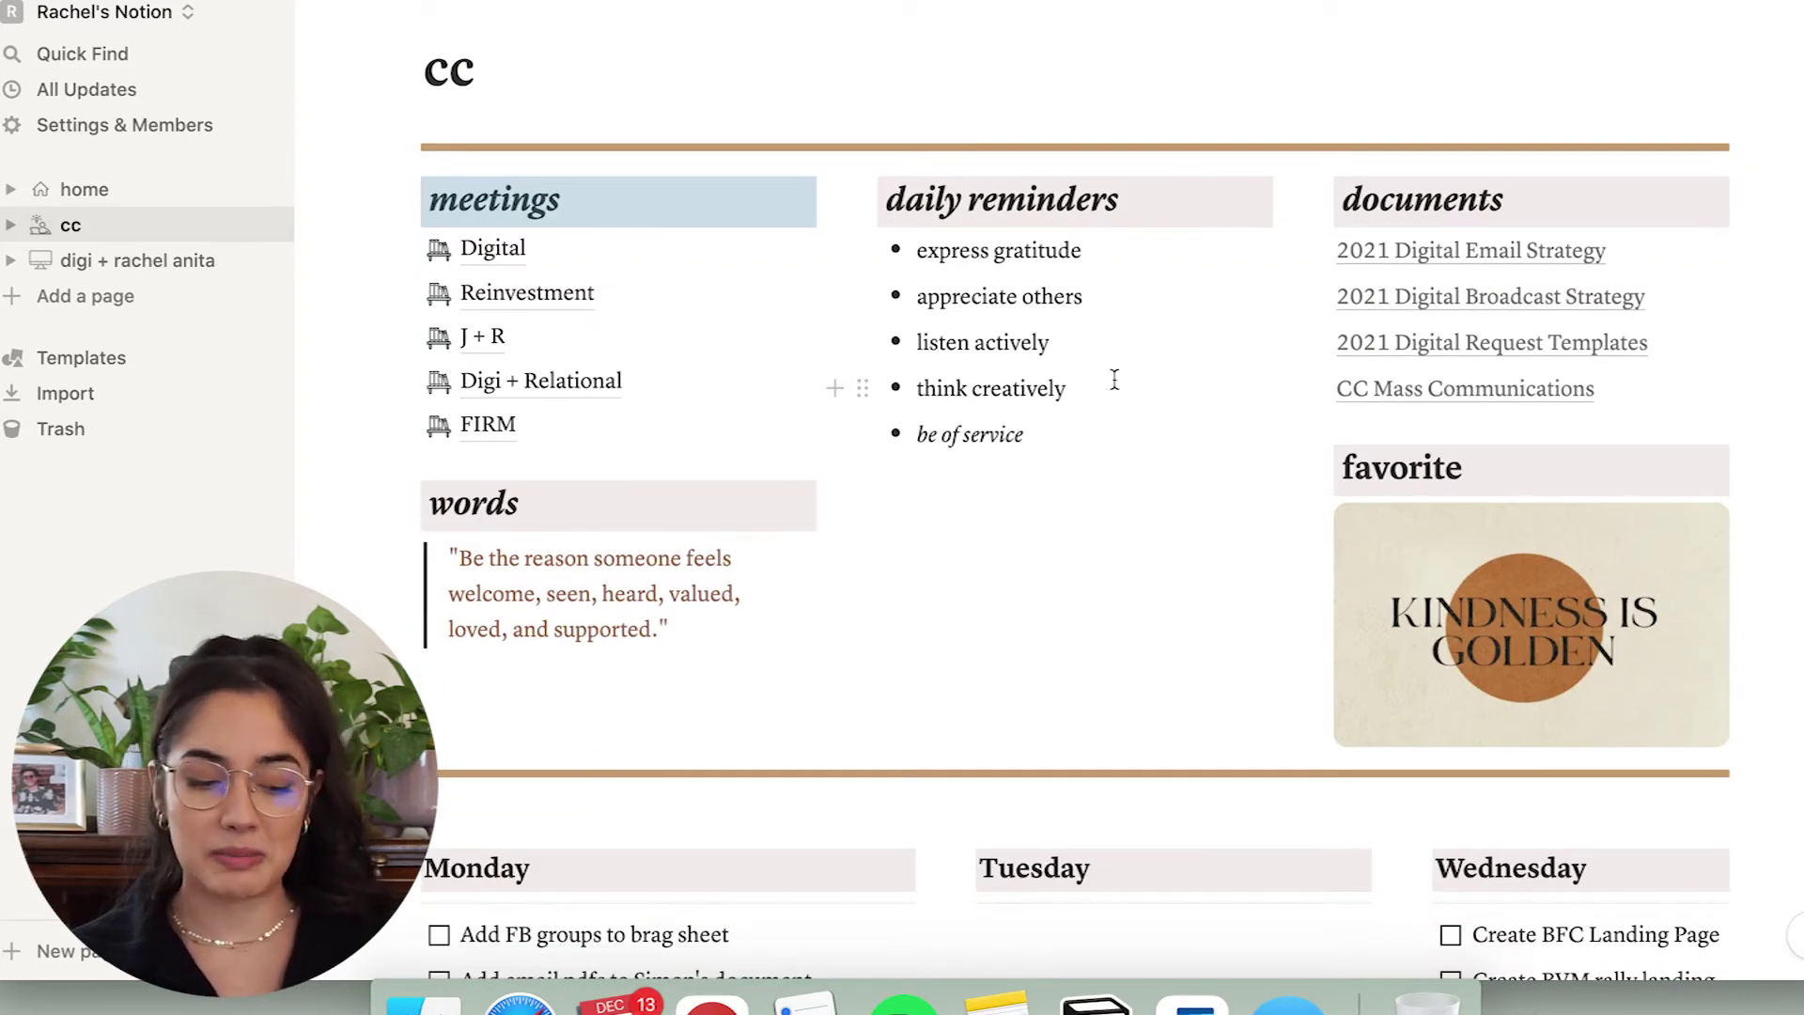
pyautogui.scroll(-1, 1114, 379)
pyautogui.scroll(1, 1114, 378)
pyautogui.scroll(-4, 1114, 378)
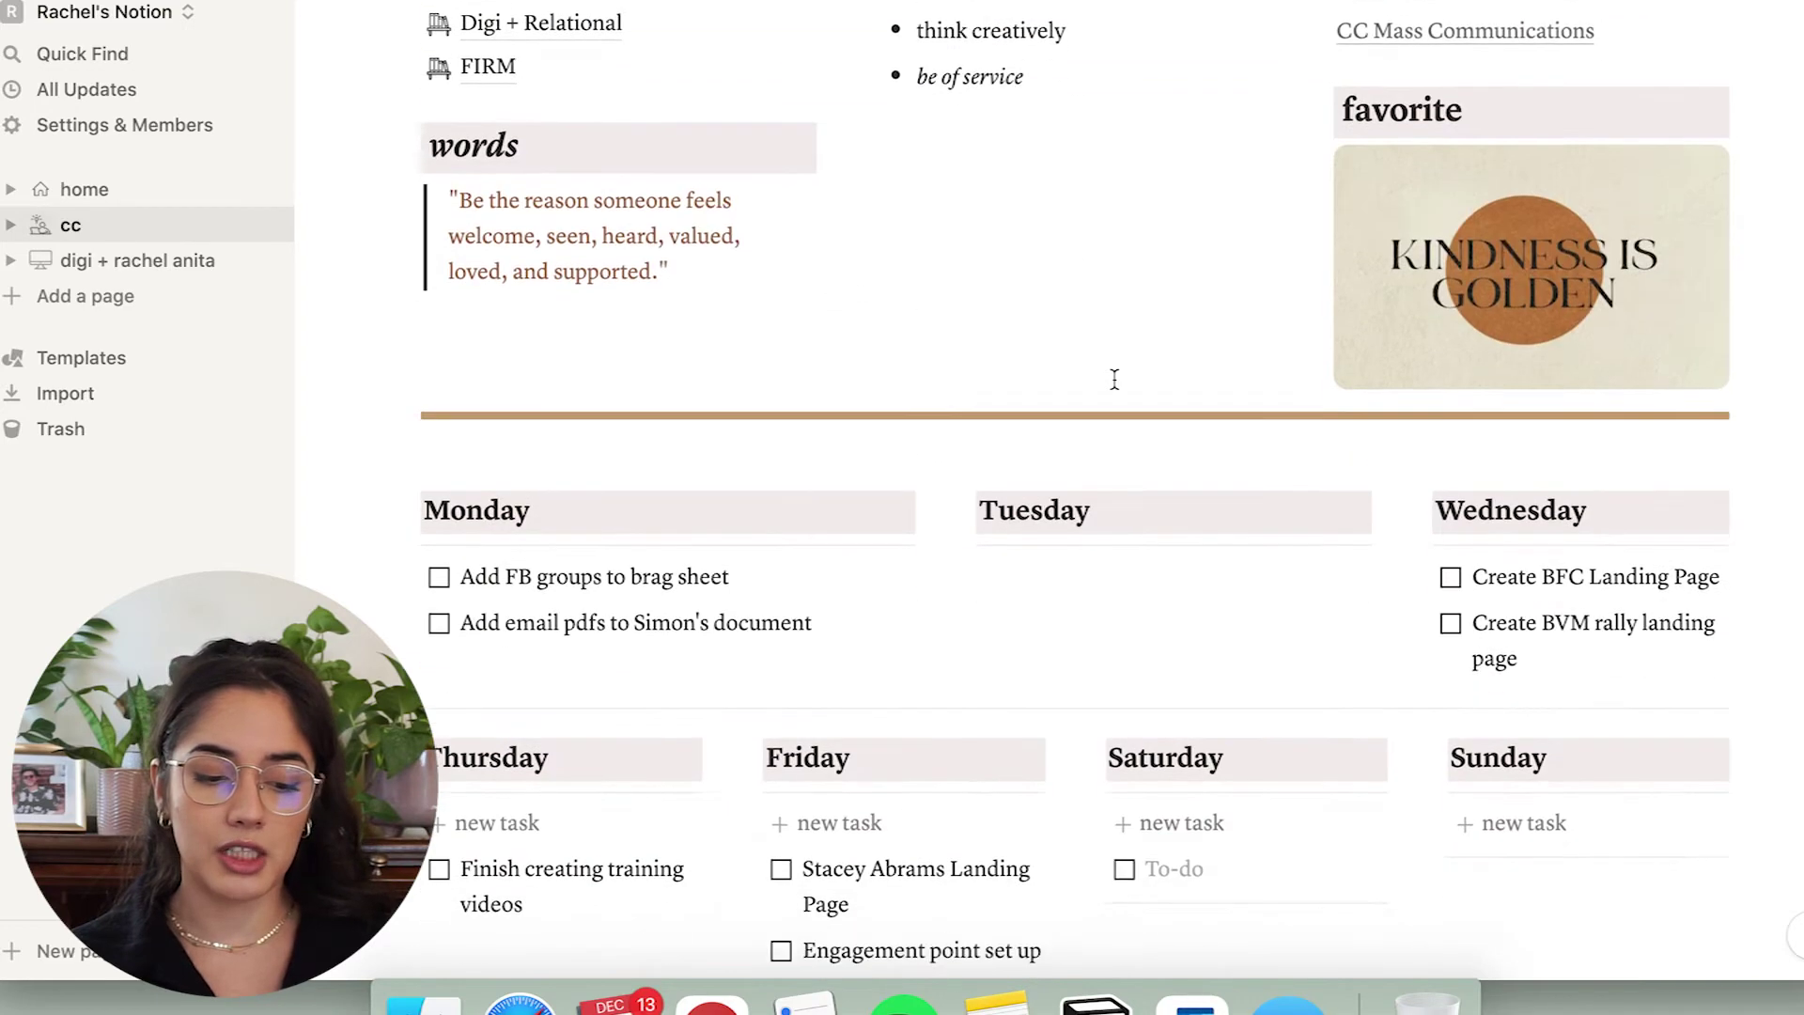
pyautogui.scroll(-2, 1114, 379)
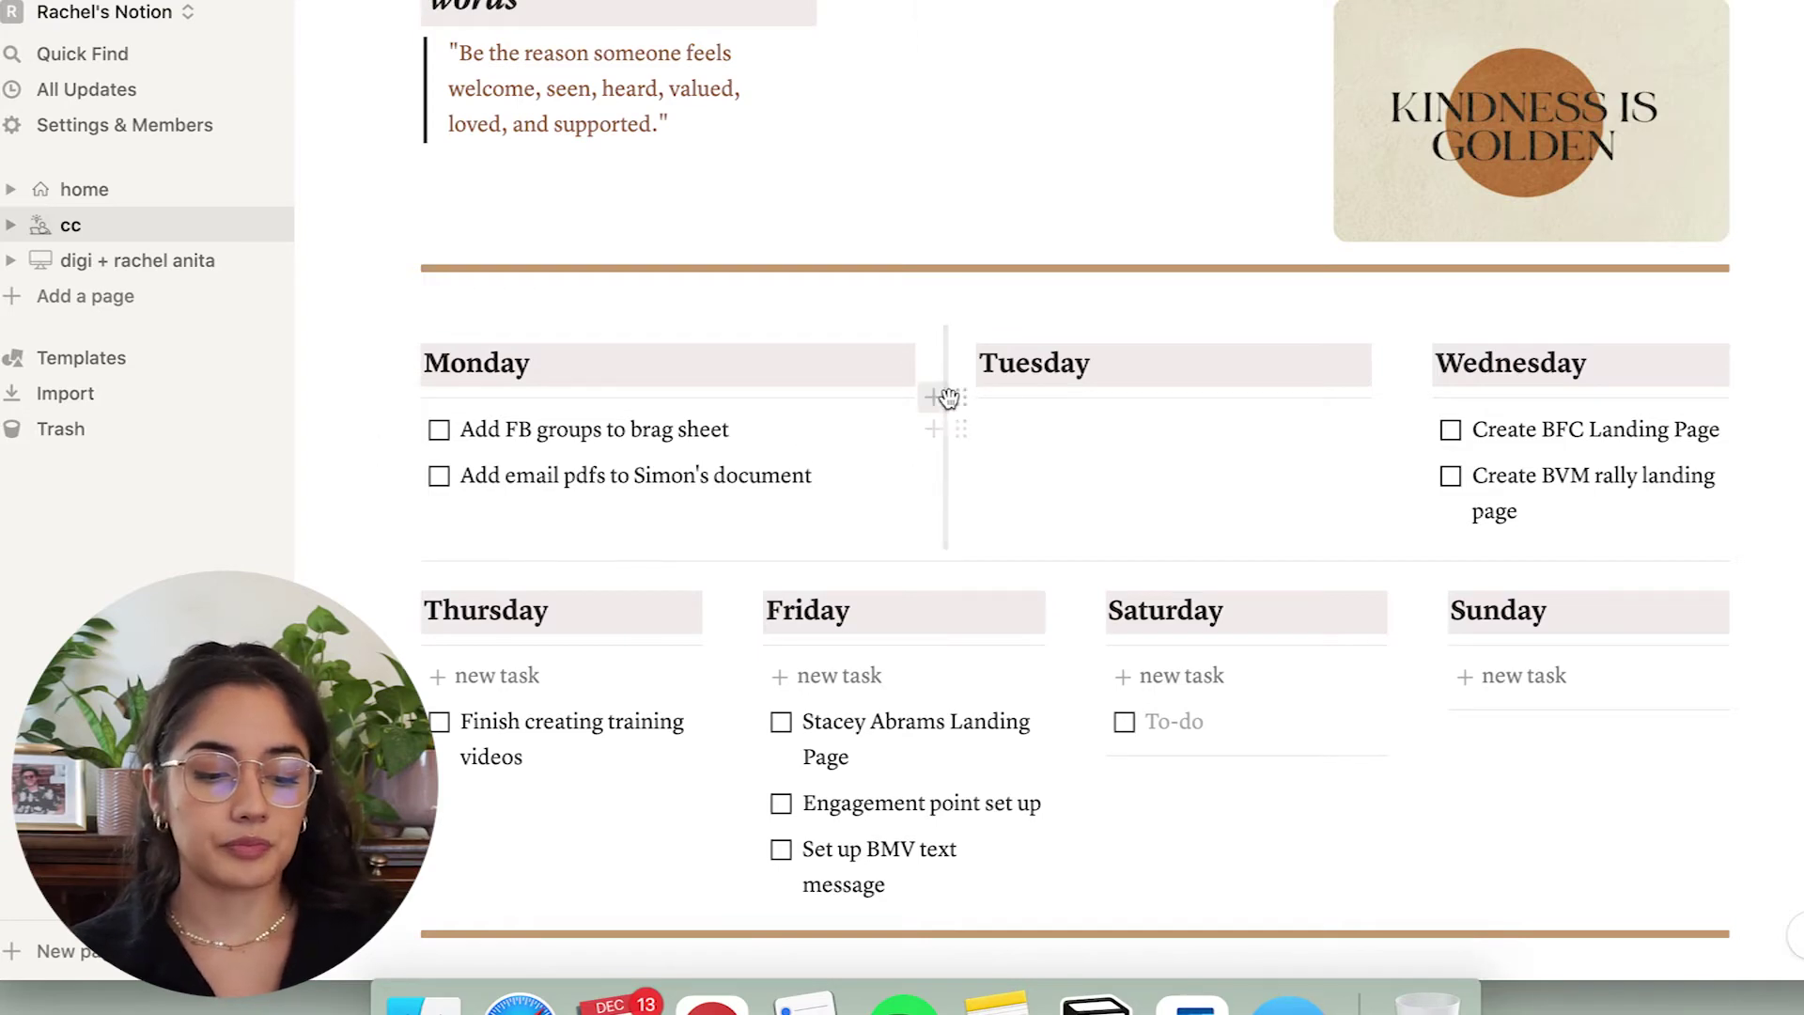
pyautogui.click(948, 397)
pyautogui.click(950, 364)
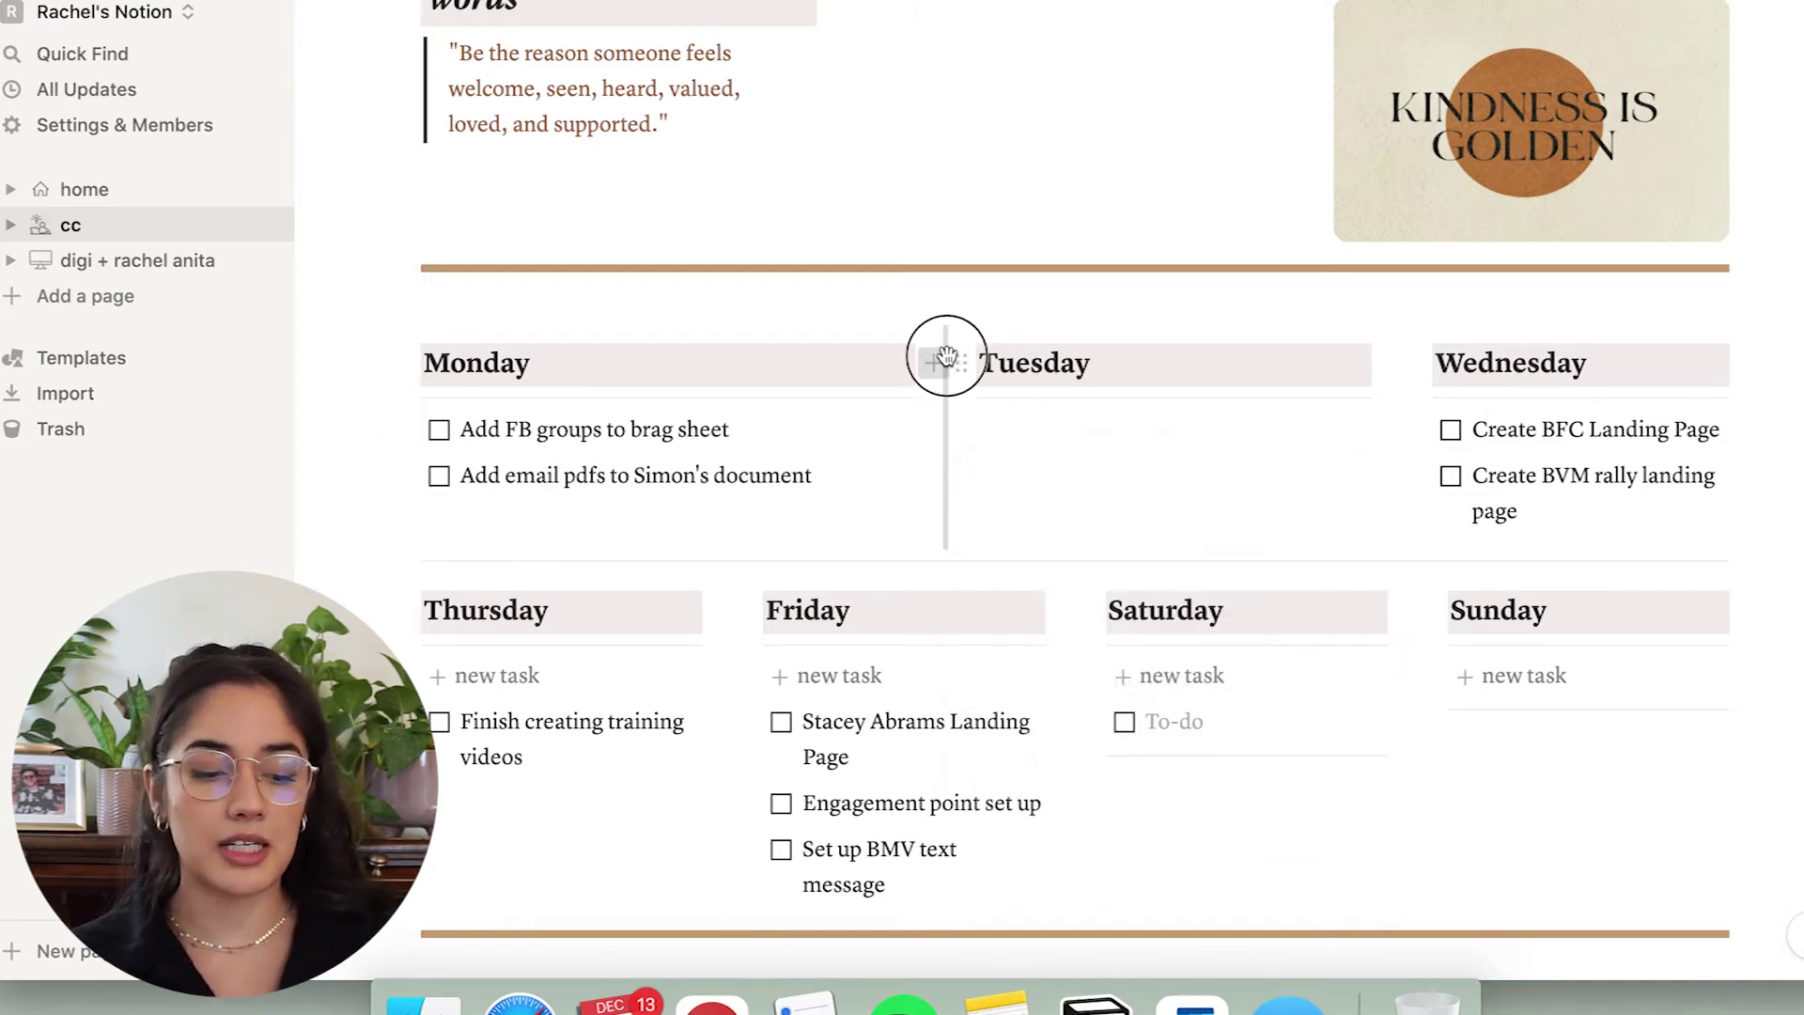
pyautogui.click(946, 357)
pyautogui.press('Escape')
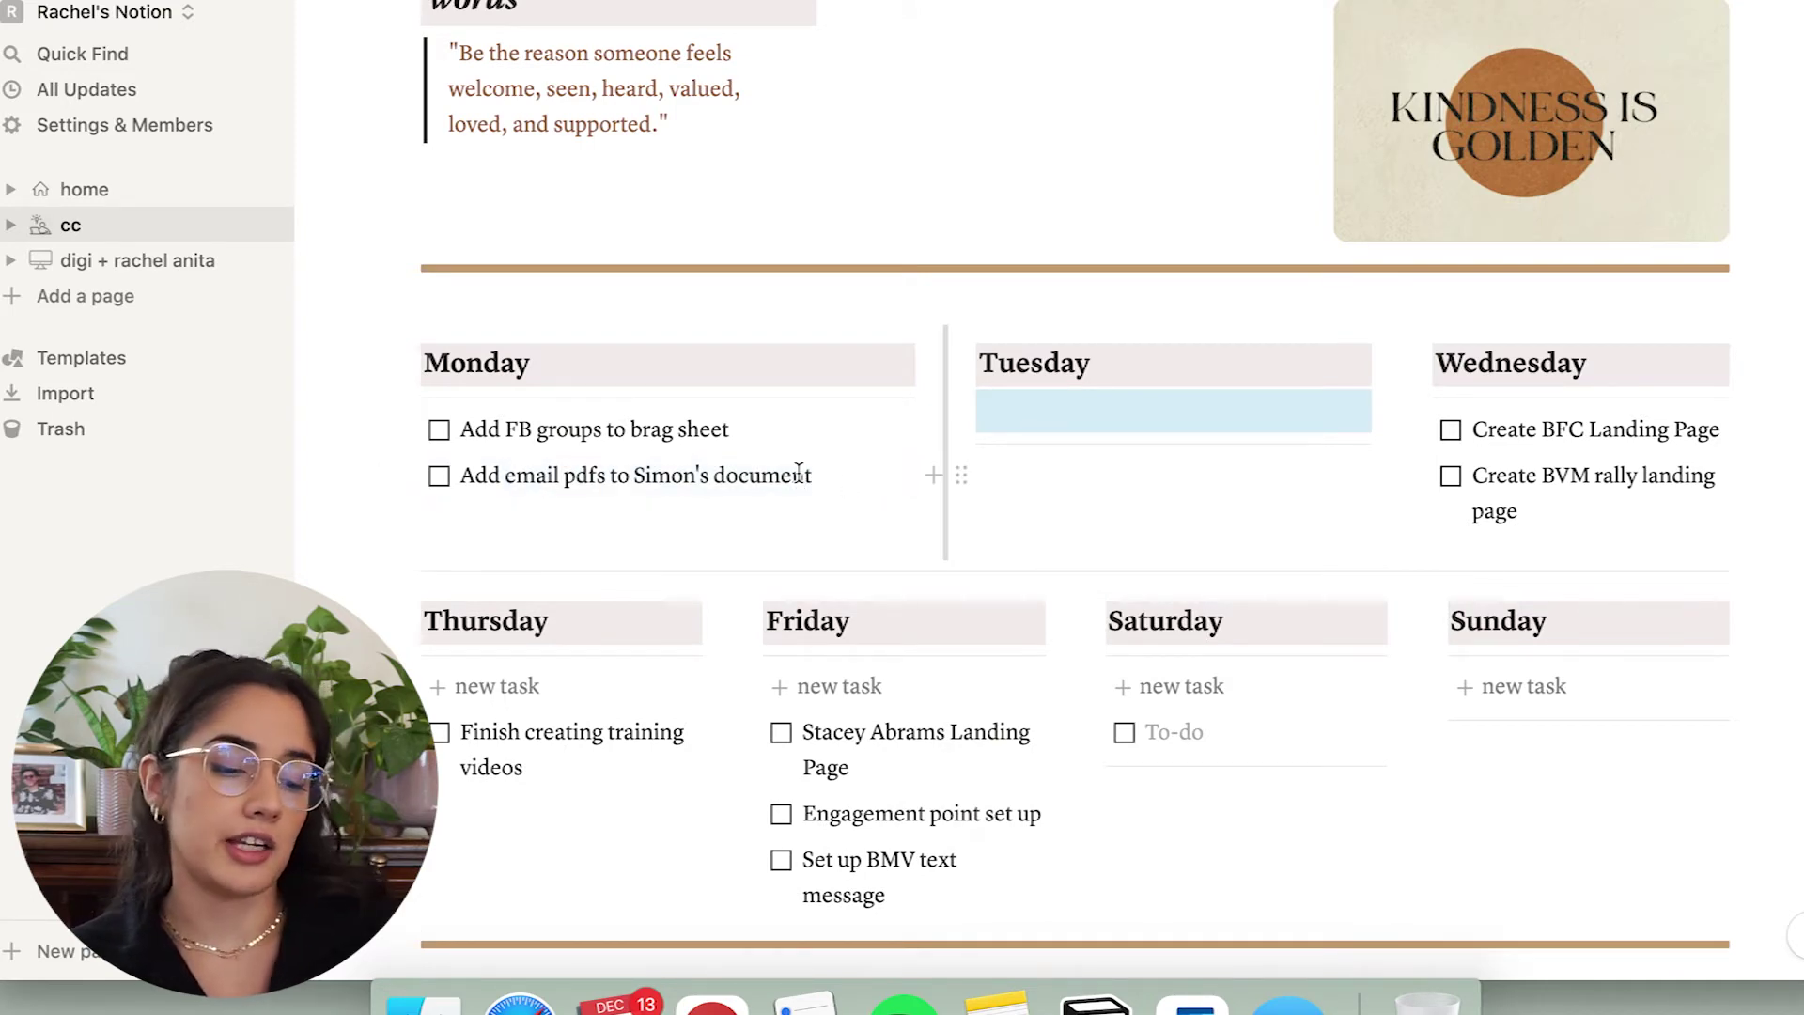
pyautogui.press('Return')
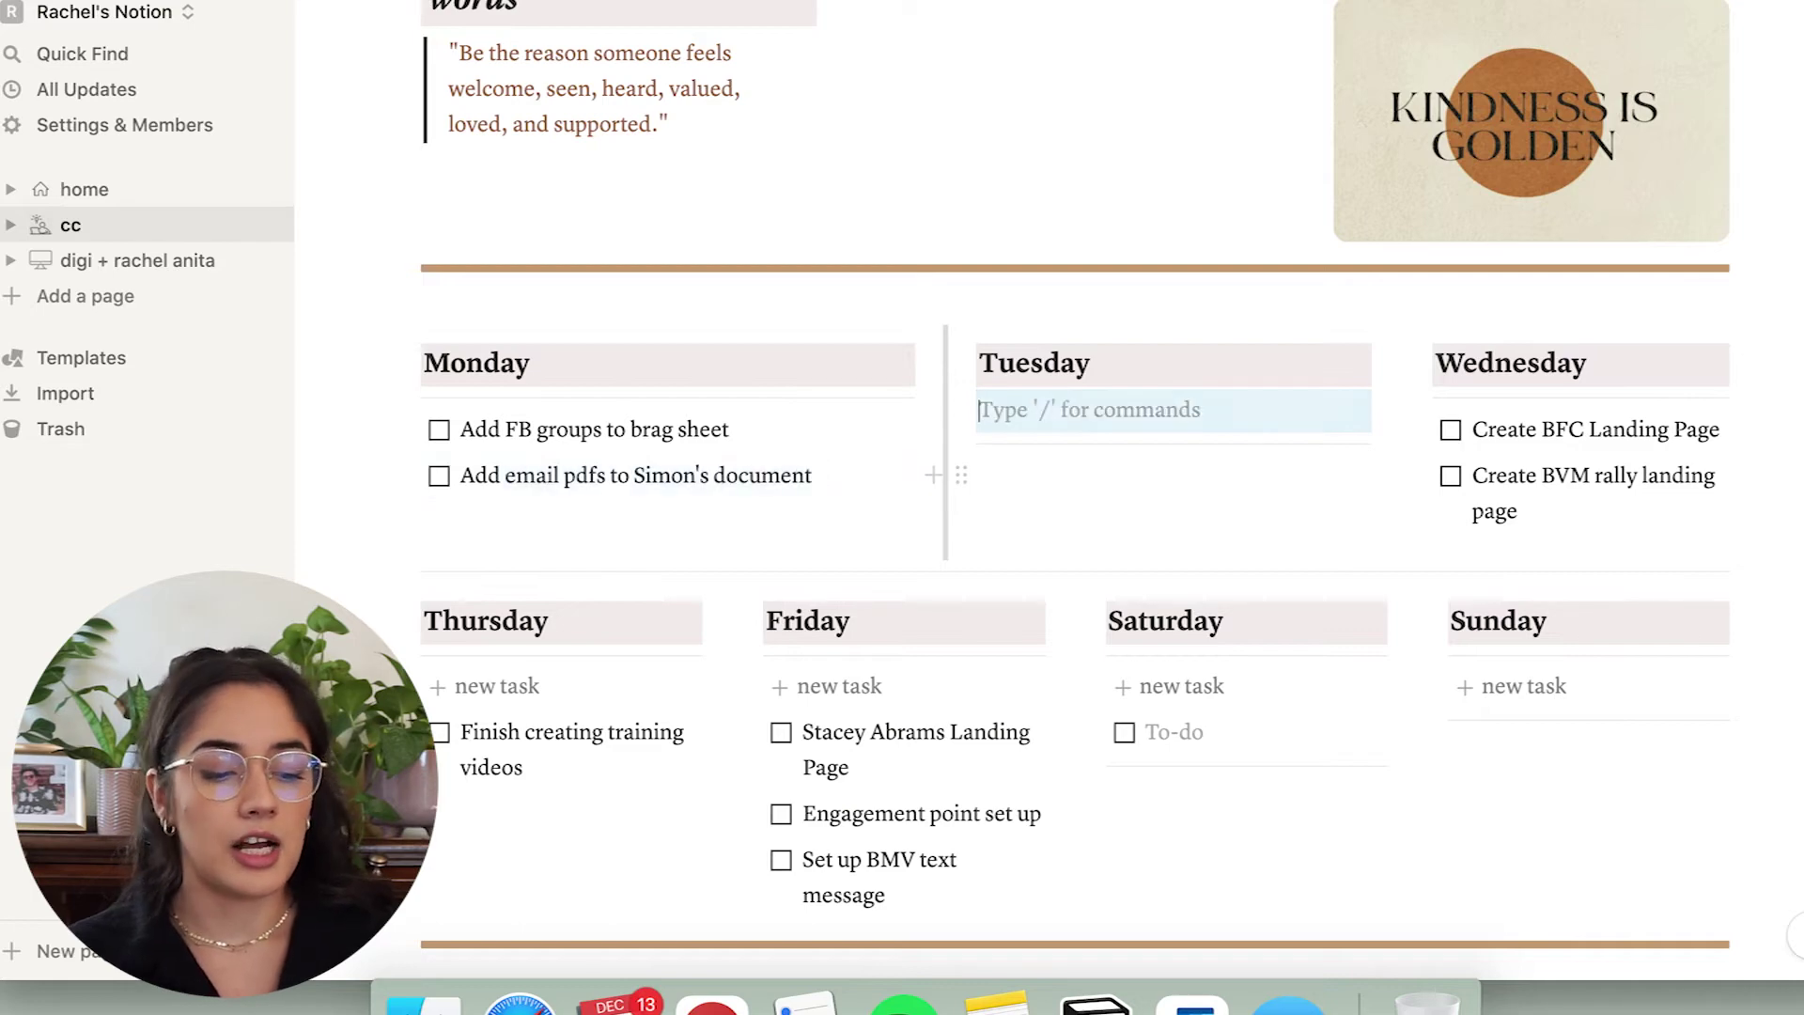
# Add a to-do about drafting an email to a contact after Monday's last task.
pyautogui.click(804, 474)
pyautogui.press('Return')
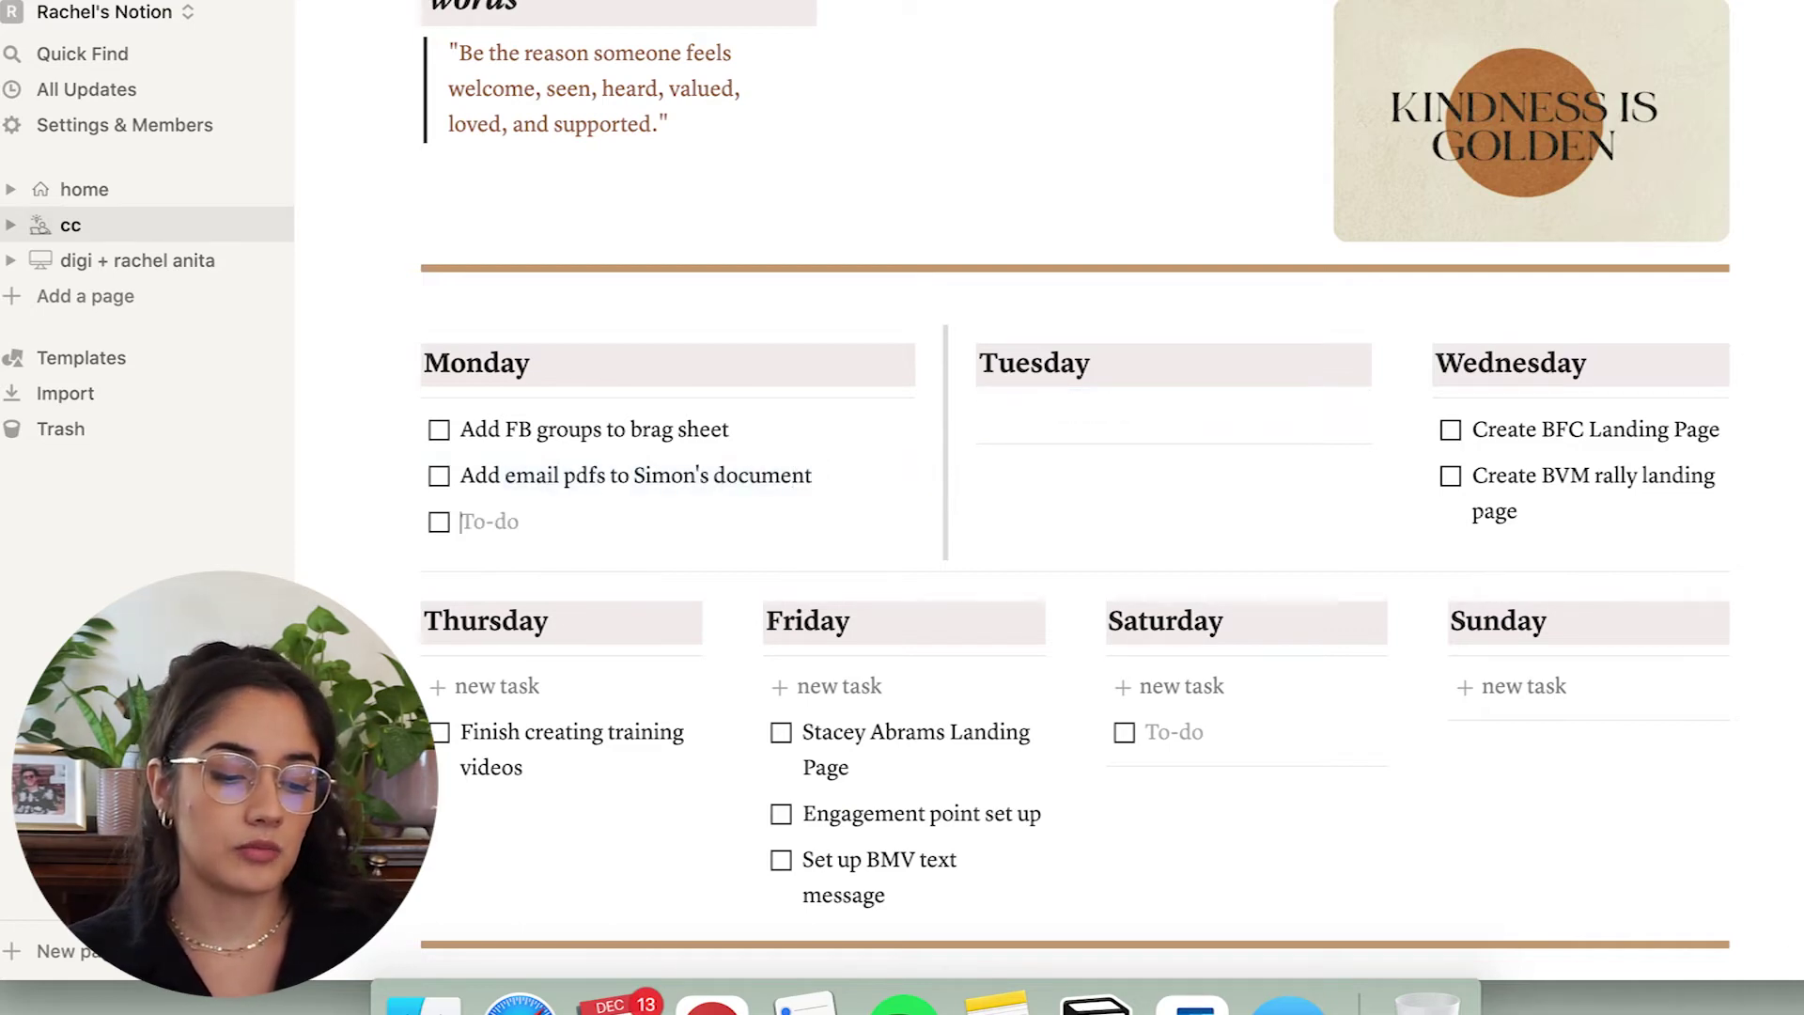
pyautogui.write('Draft Stac')
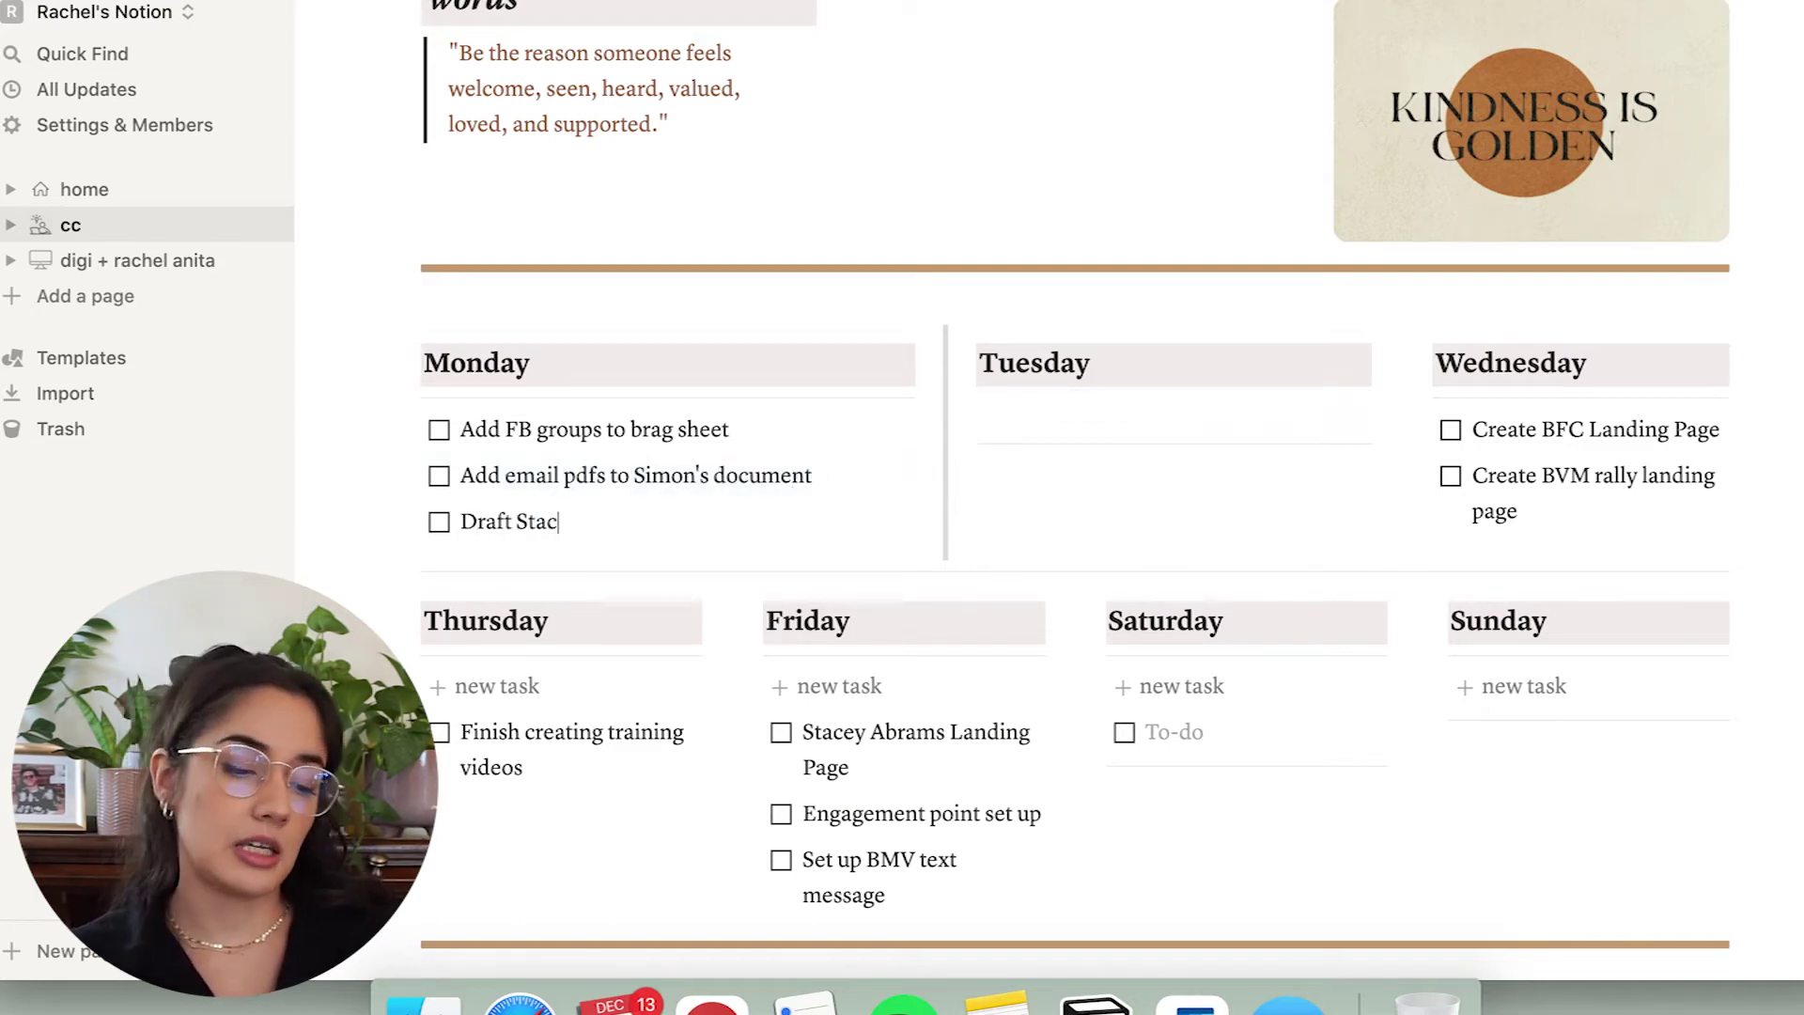
pyautogui.write('ey Email')
pyautogui.press('Return')
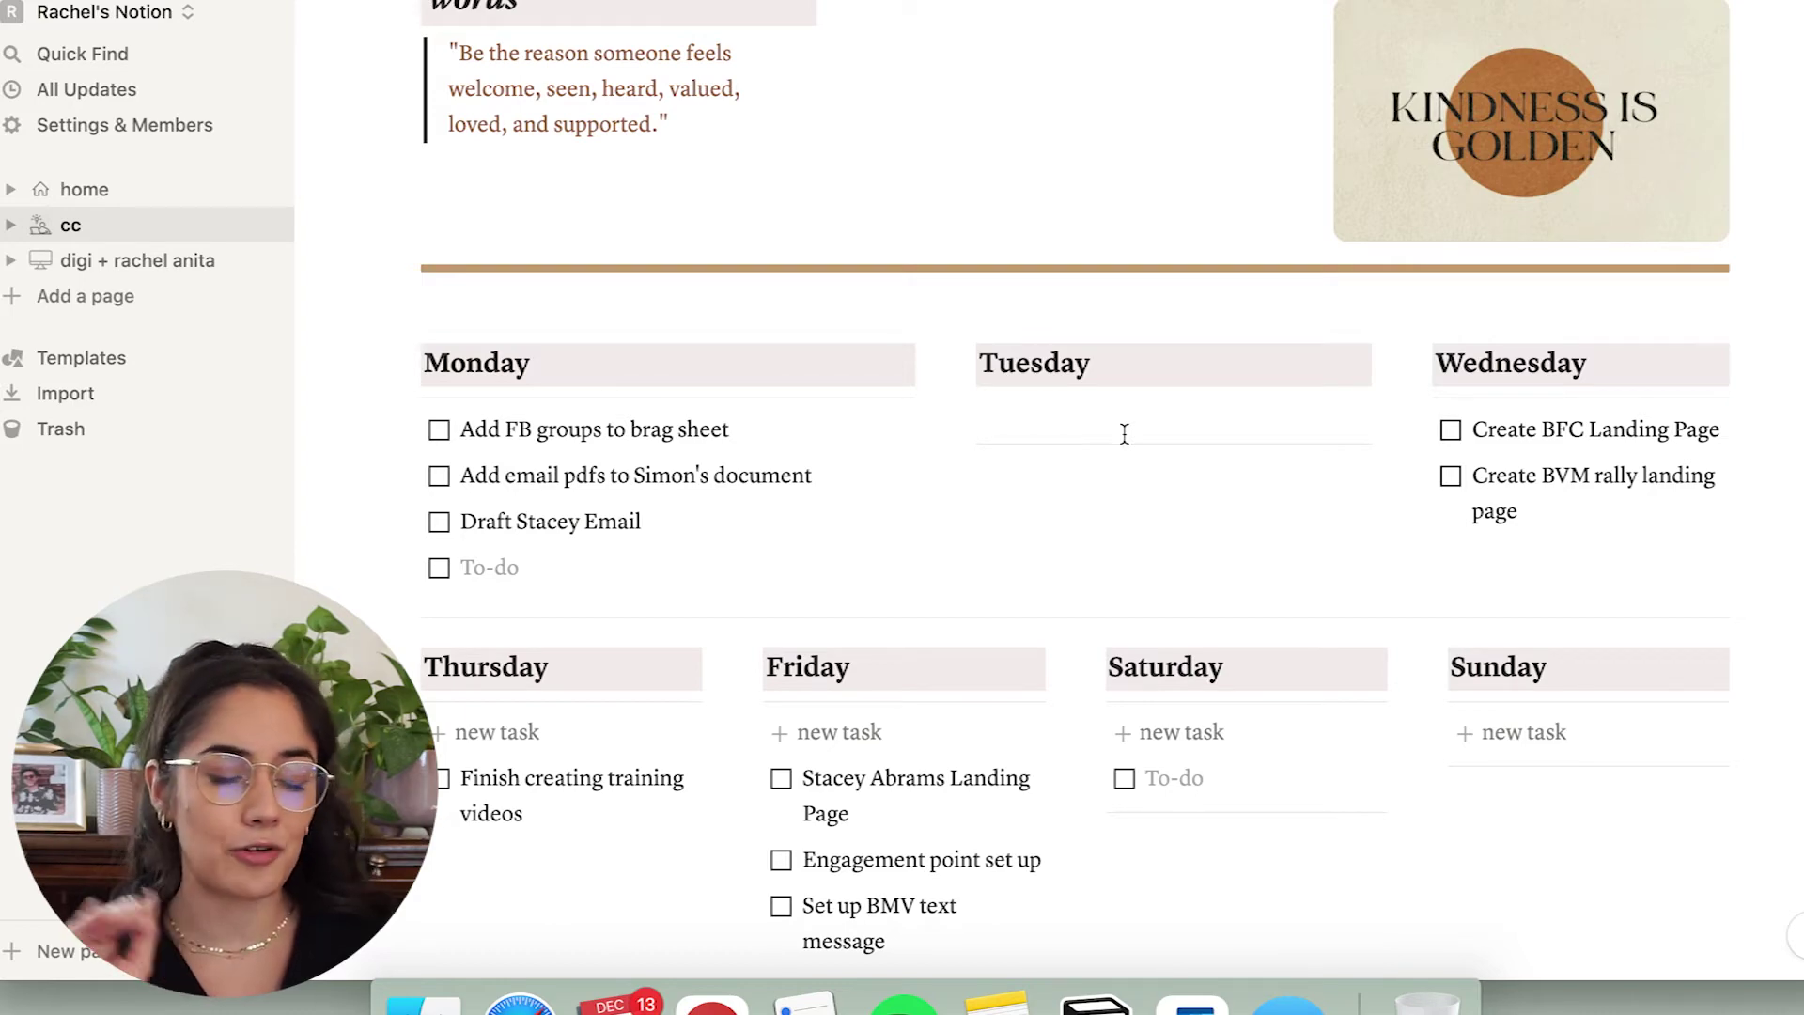
pyautogui.scroll(10, 1125, 433)
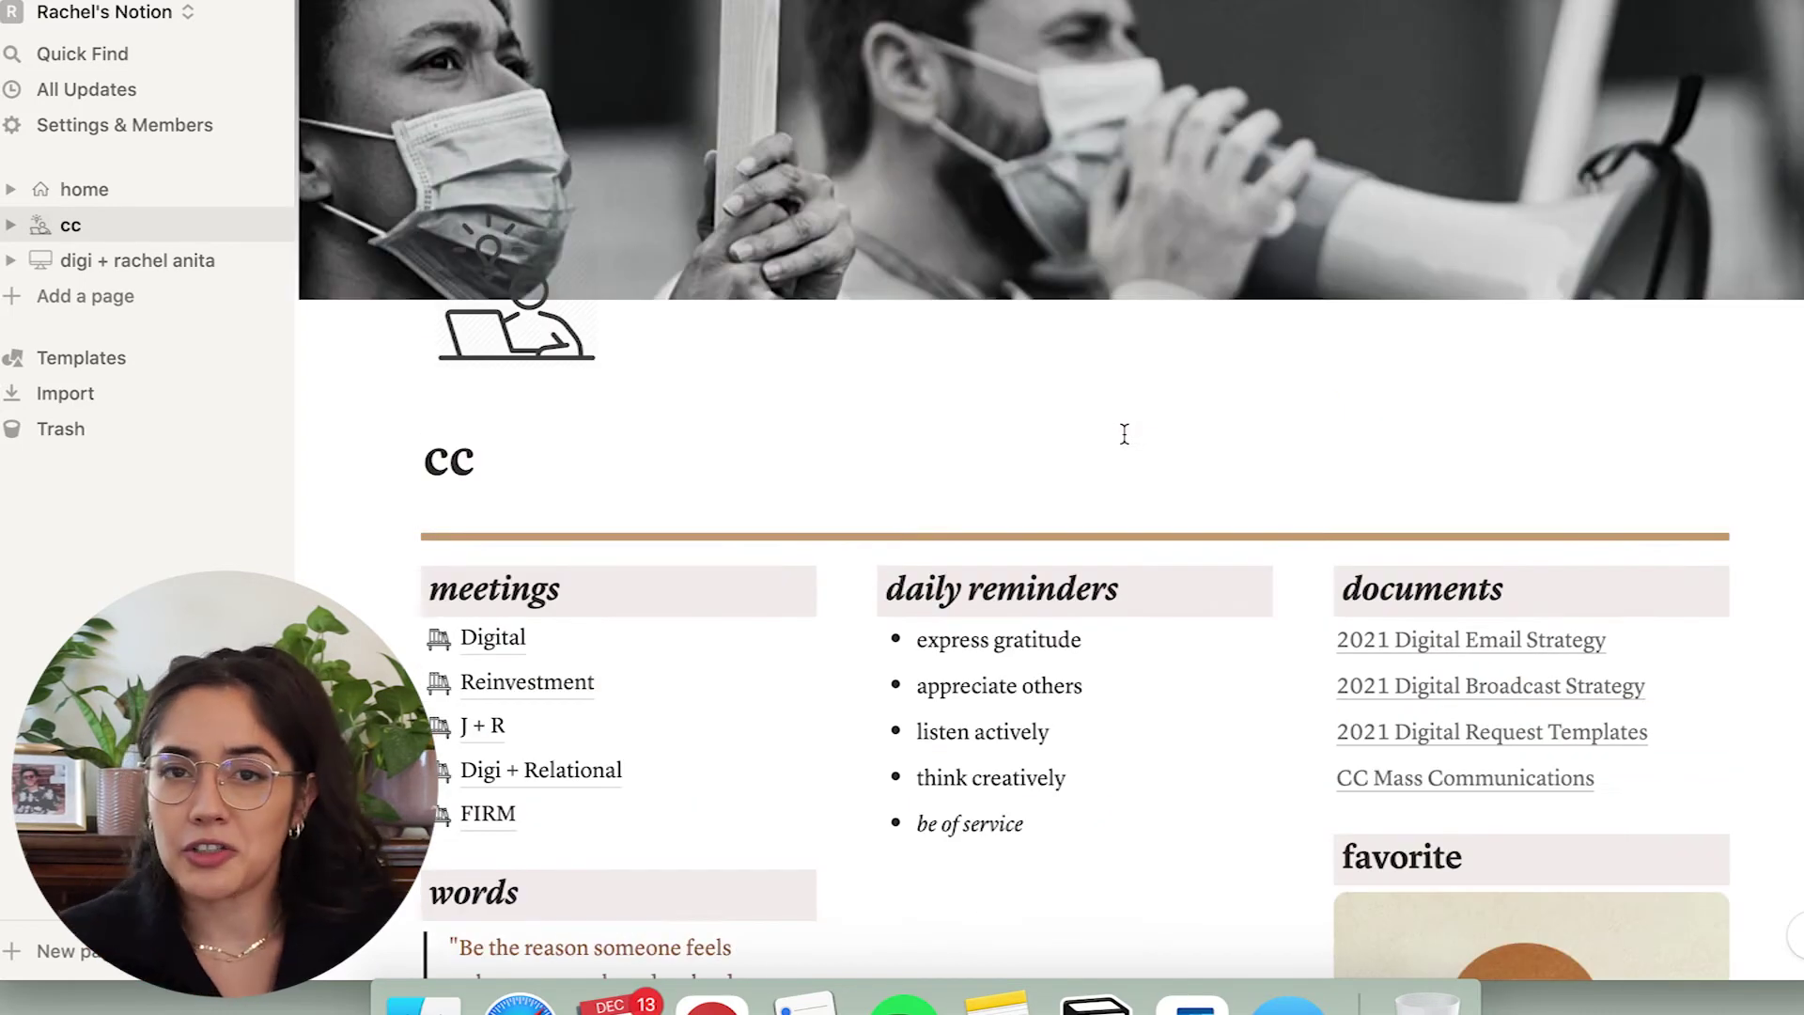
# Expand cc in the sidebar to list its subpages, then open the Digital meeting page.
pyautogui.scroll(-10, 1124, 433)
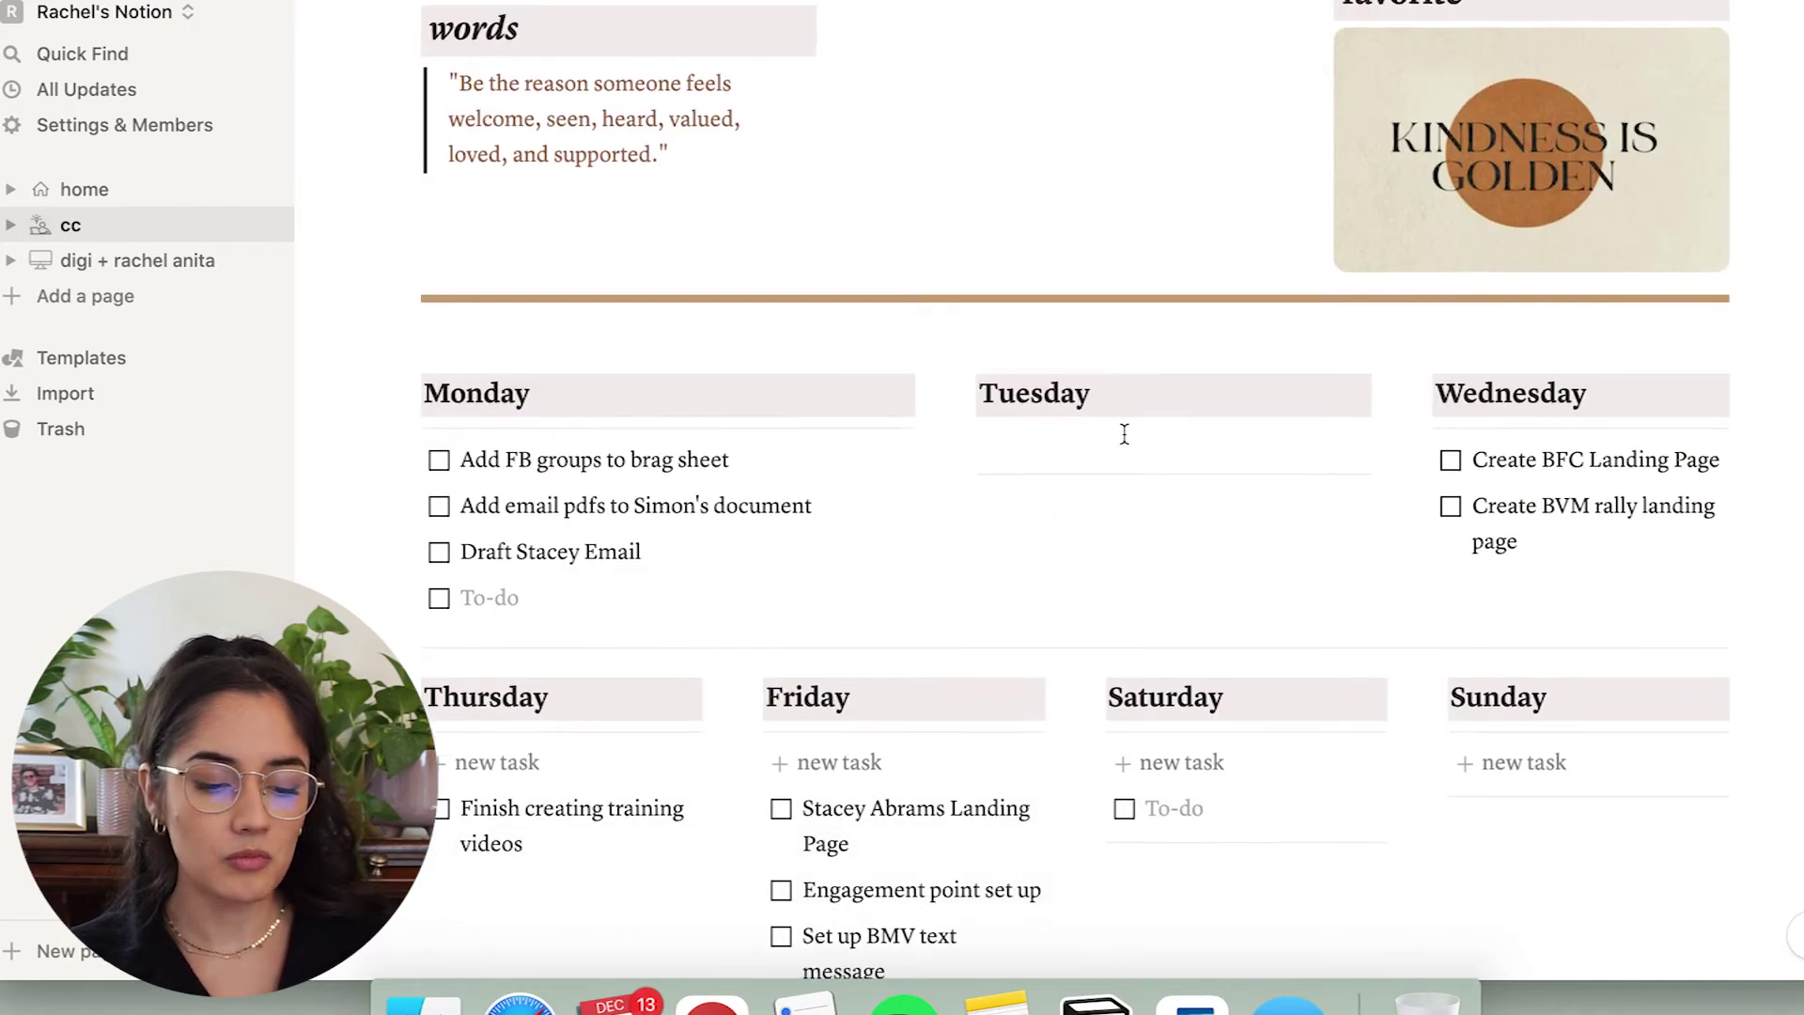
pyautogui.scroll(-2, 1125, 433)
pyautogui.scroll(4, 1124, 433)
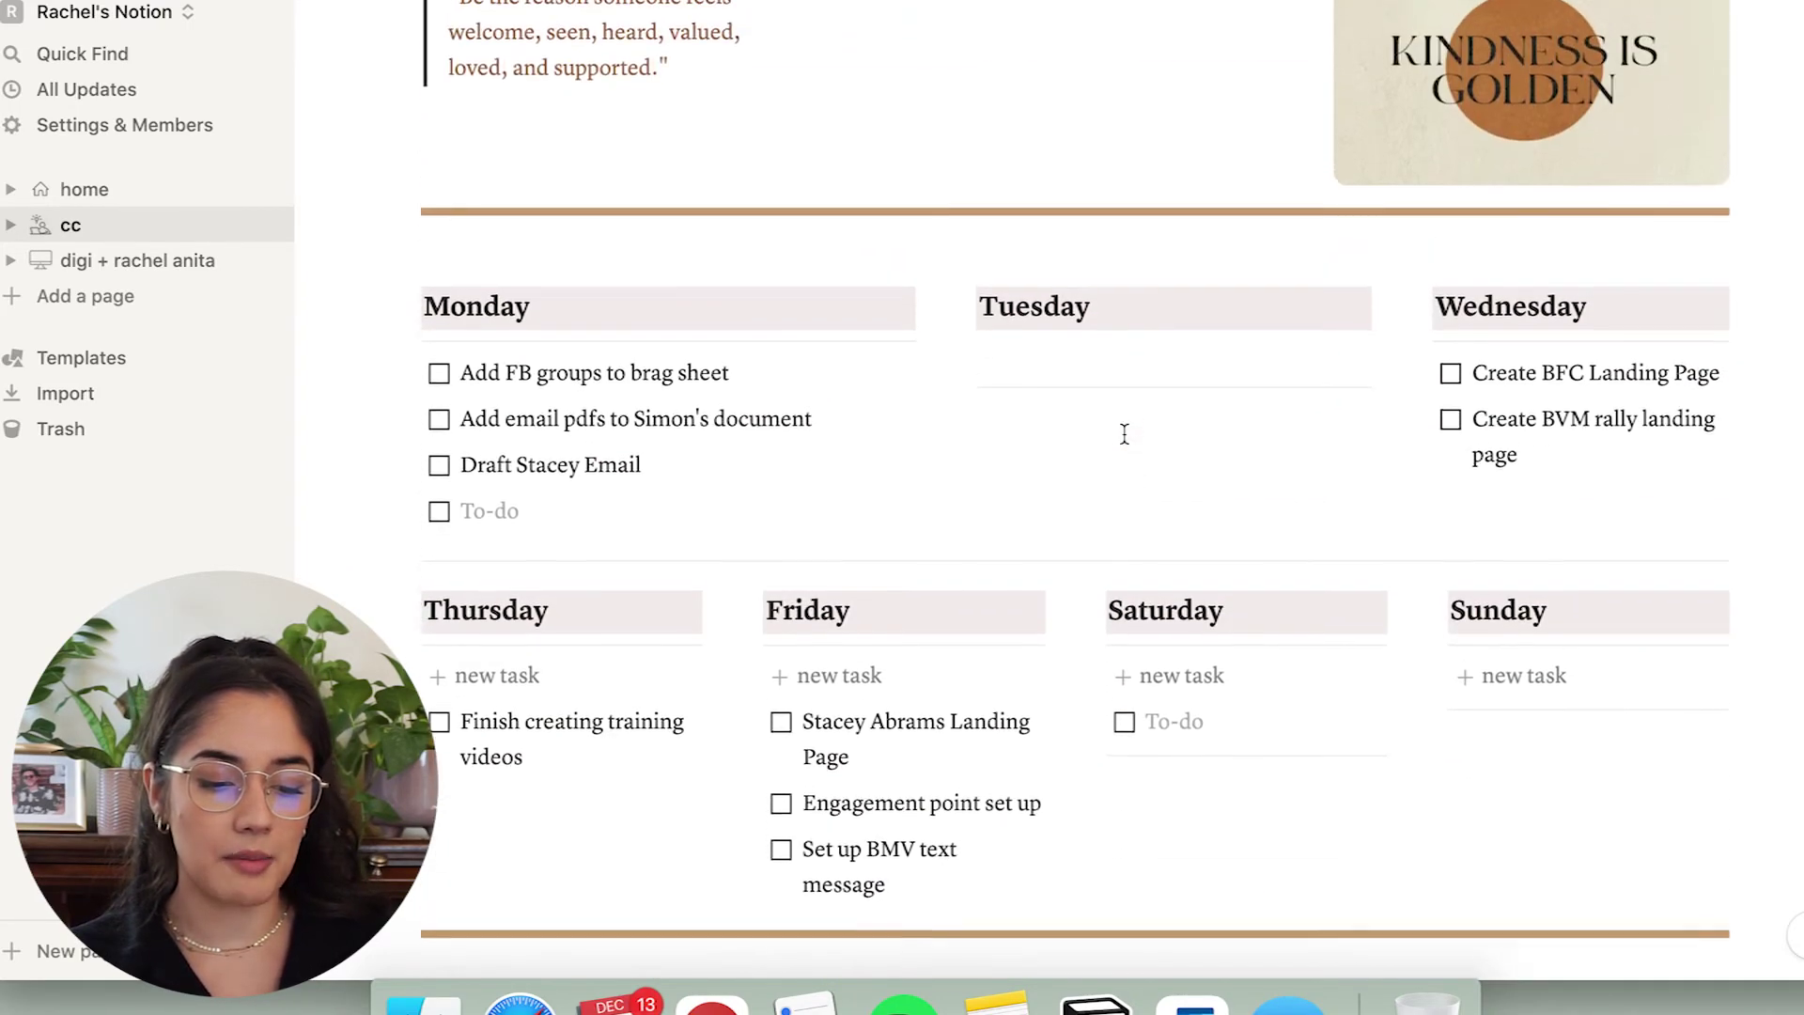
pyautogui.click(12, 228)
pyautogui.scroll(8, 516, 562)
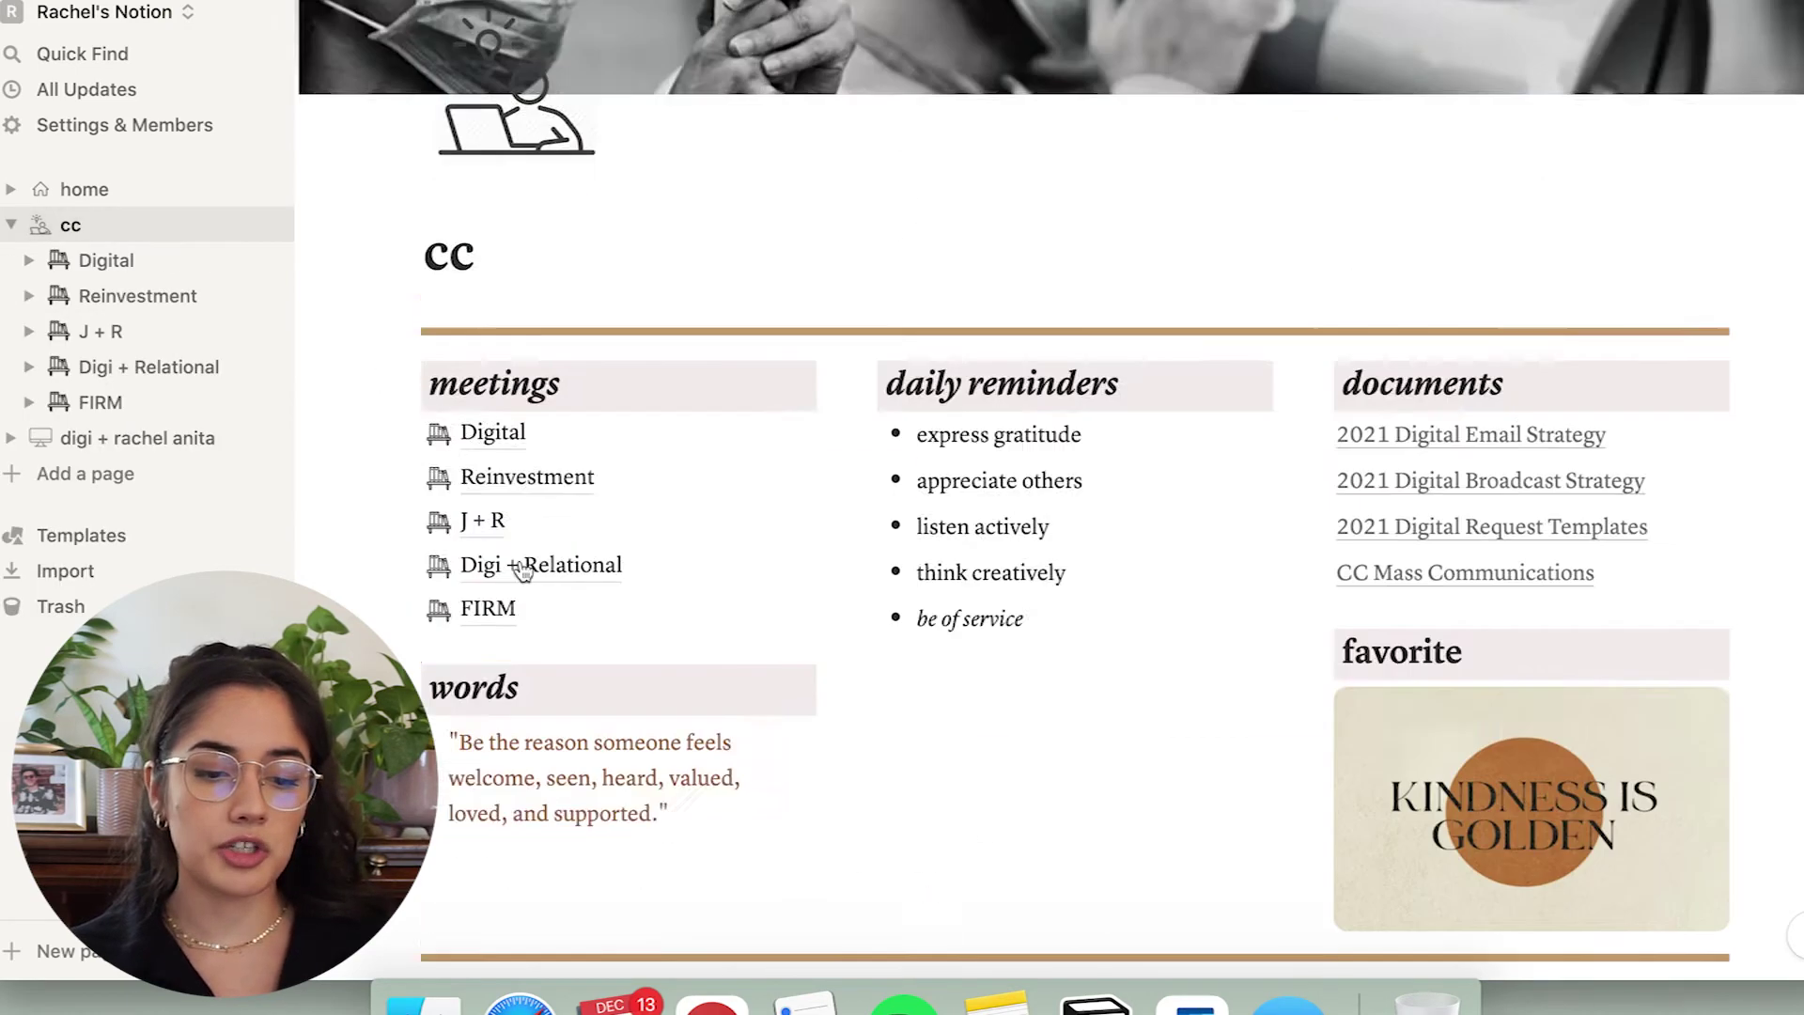
pyautogui.scroll(-2, 520, 560)
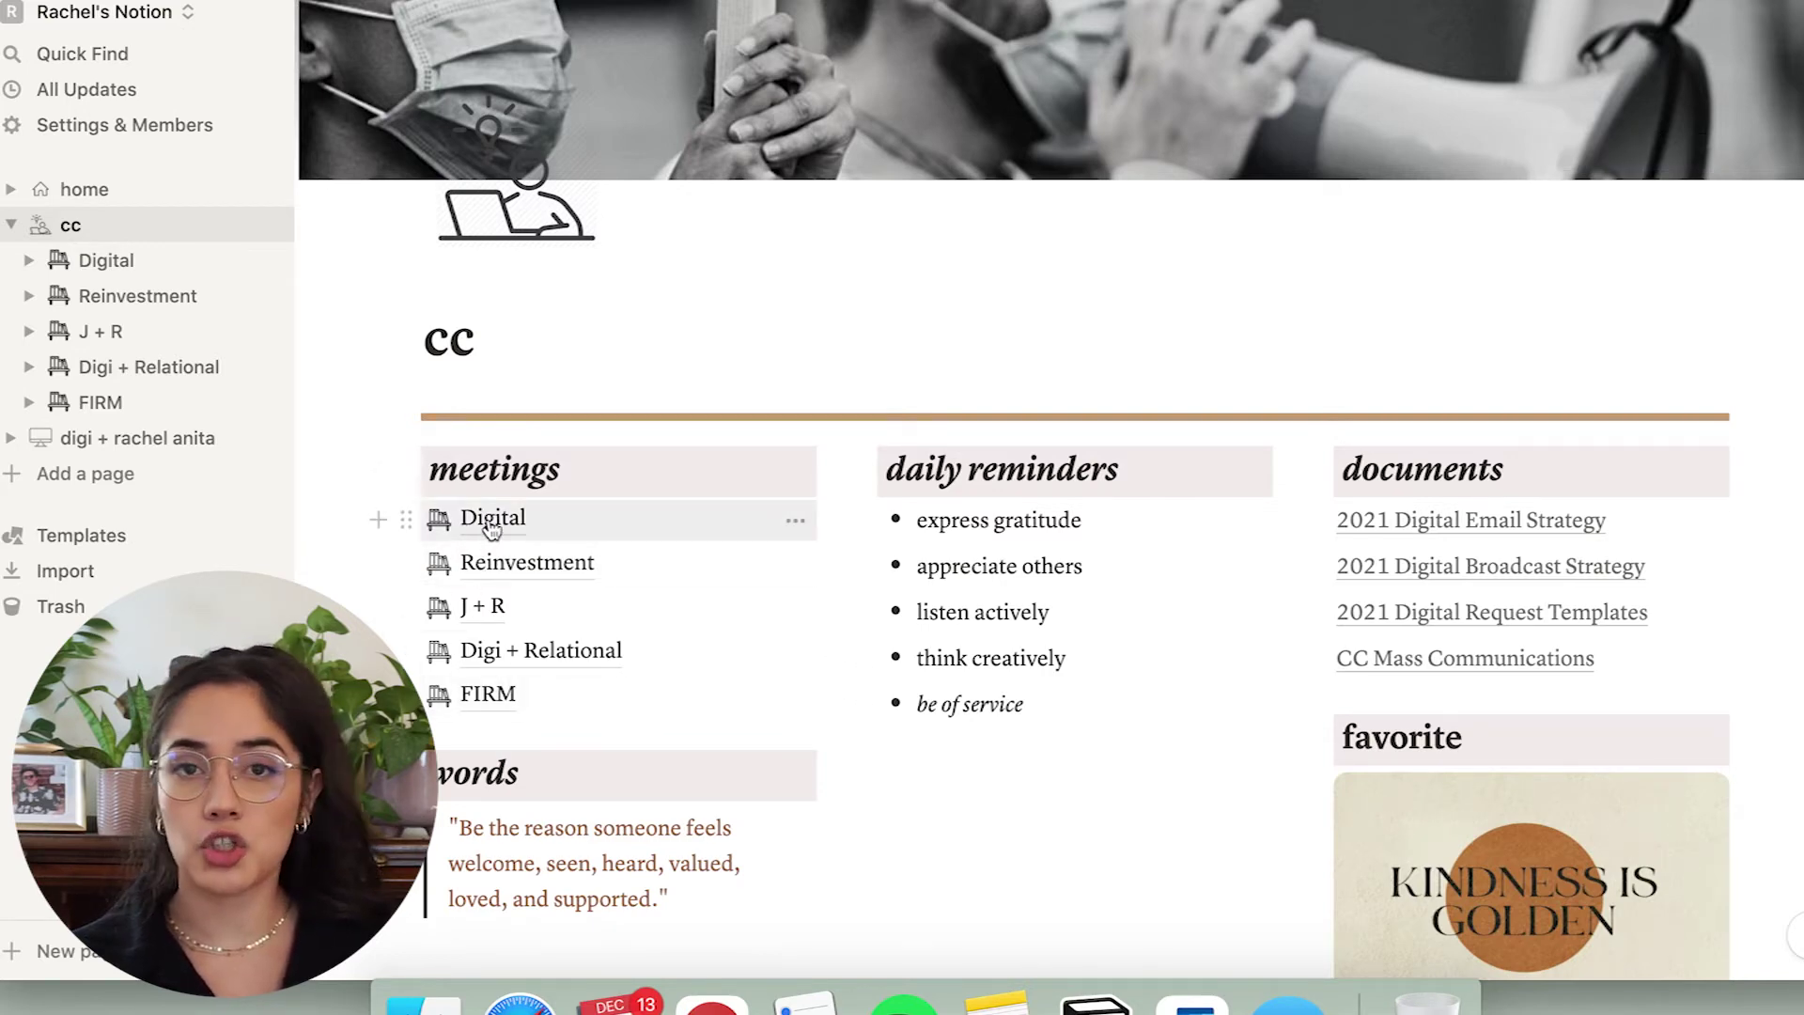
pyautogui.click(492, 522)
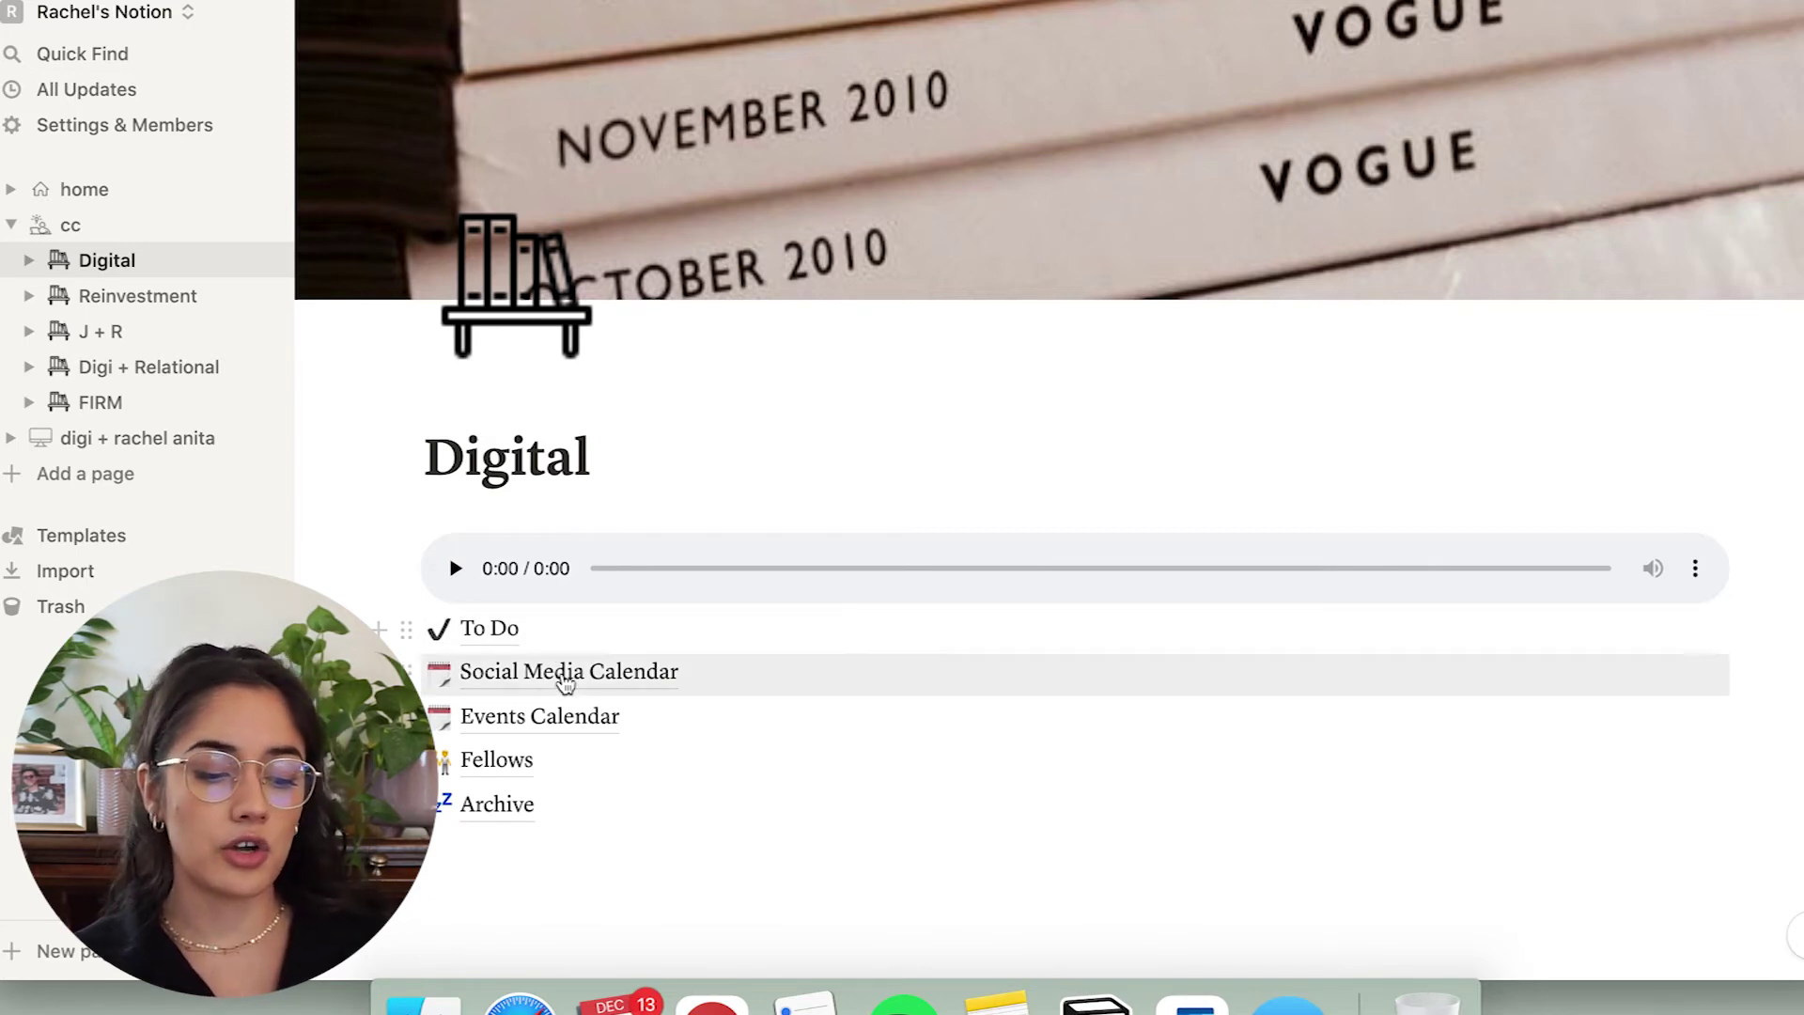
# Open the Social Media Calendar and bring up the November 29 BFC Monthly Newsletter event.
pyautogui.click(565, 677)
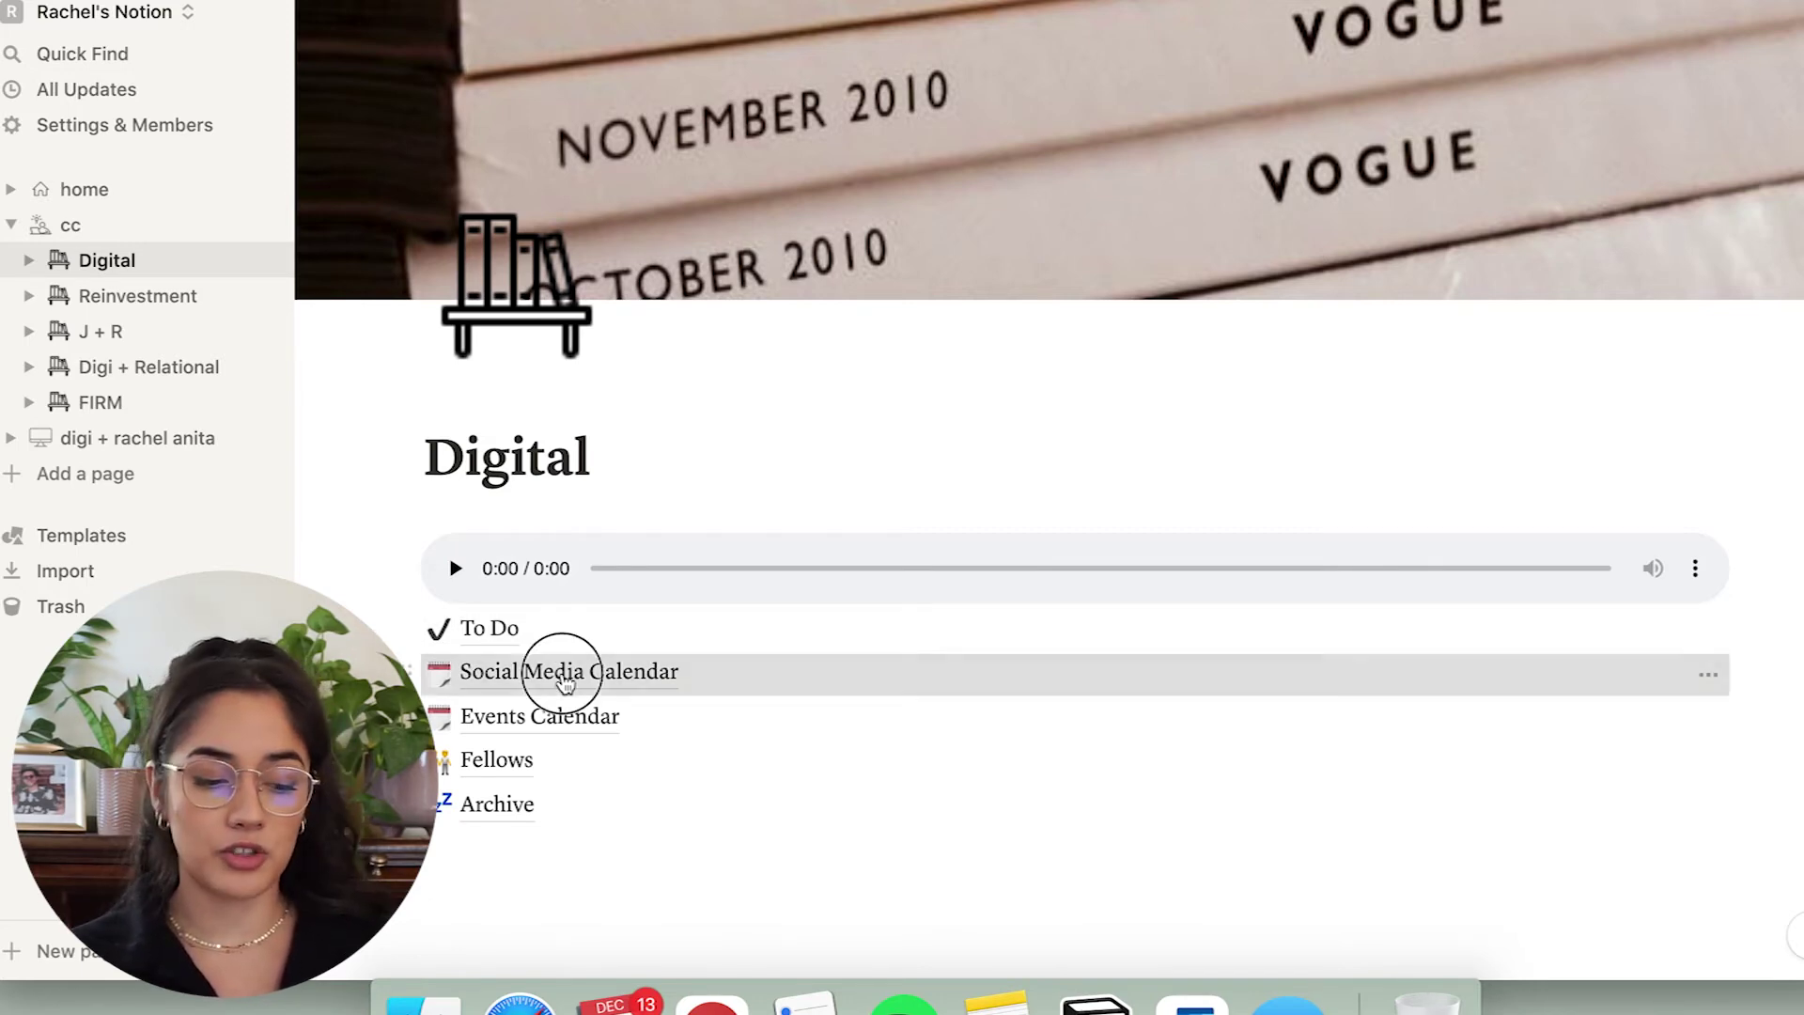
pyautogui.scroll(-5, 1110, 171)
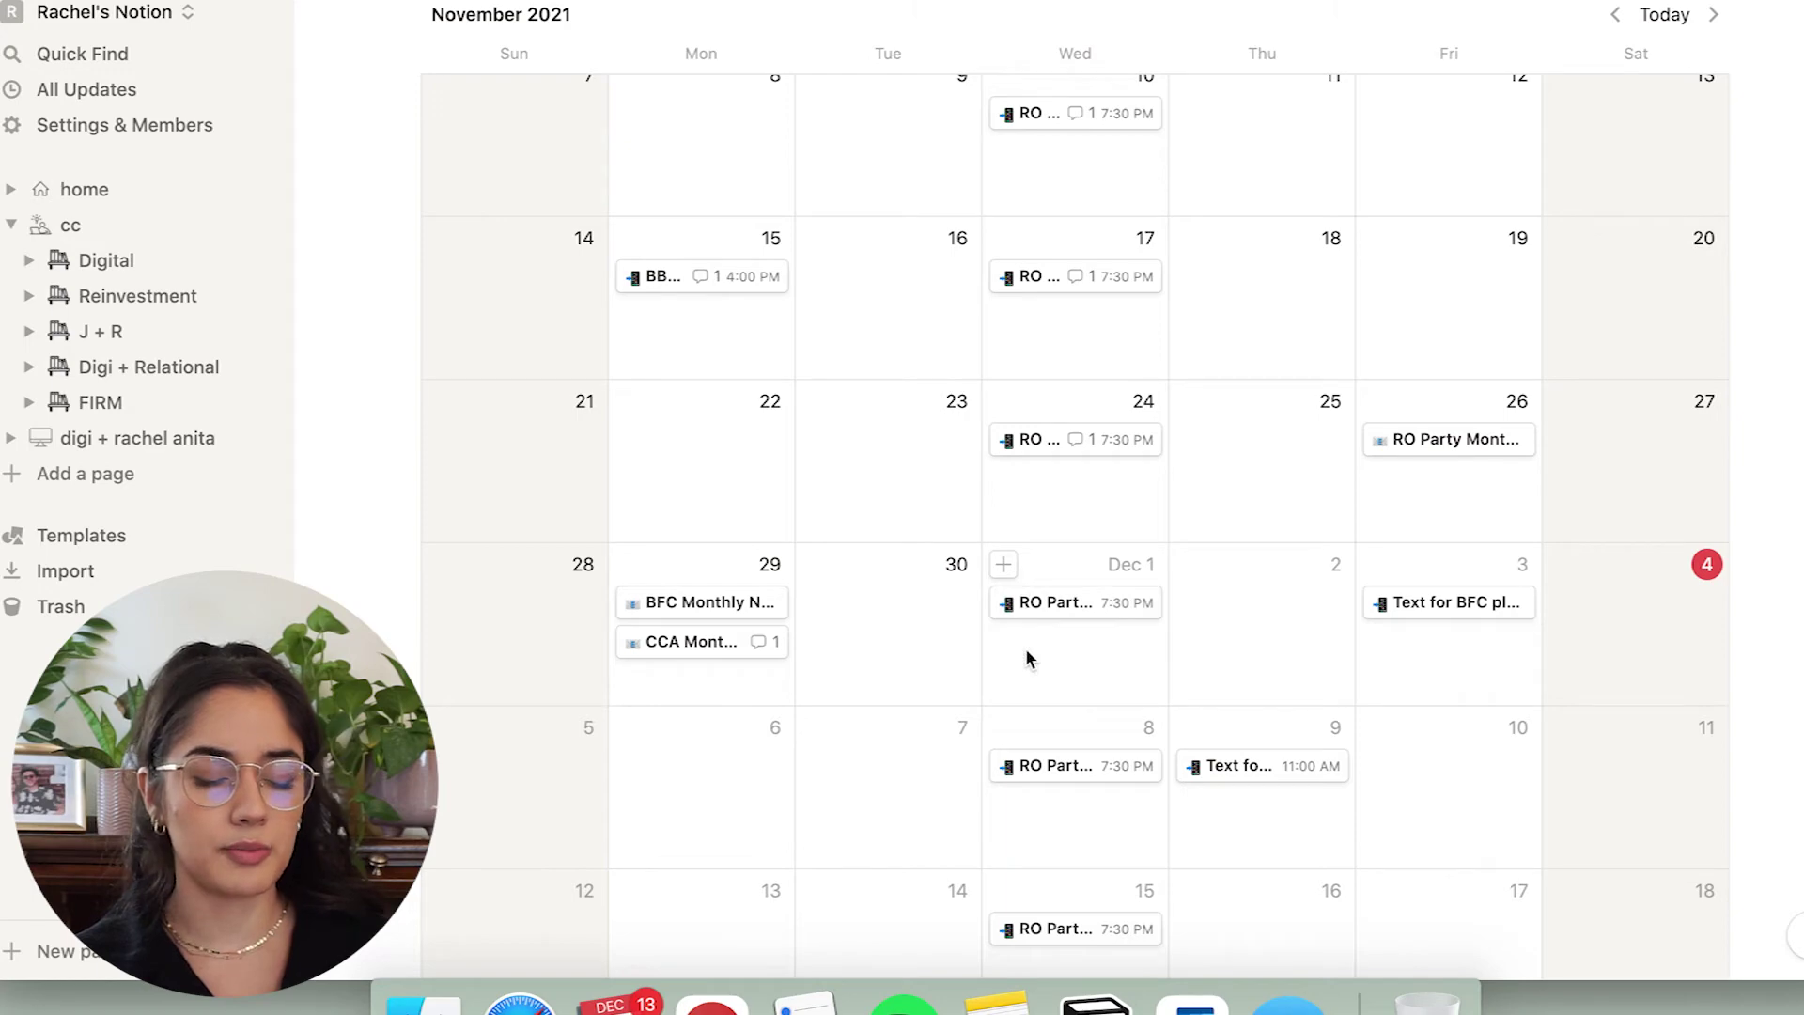
pyautogui.scroll(-2, 830, 556)
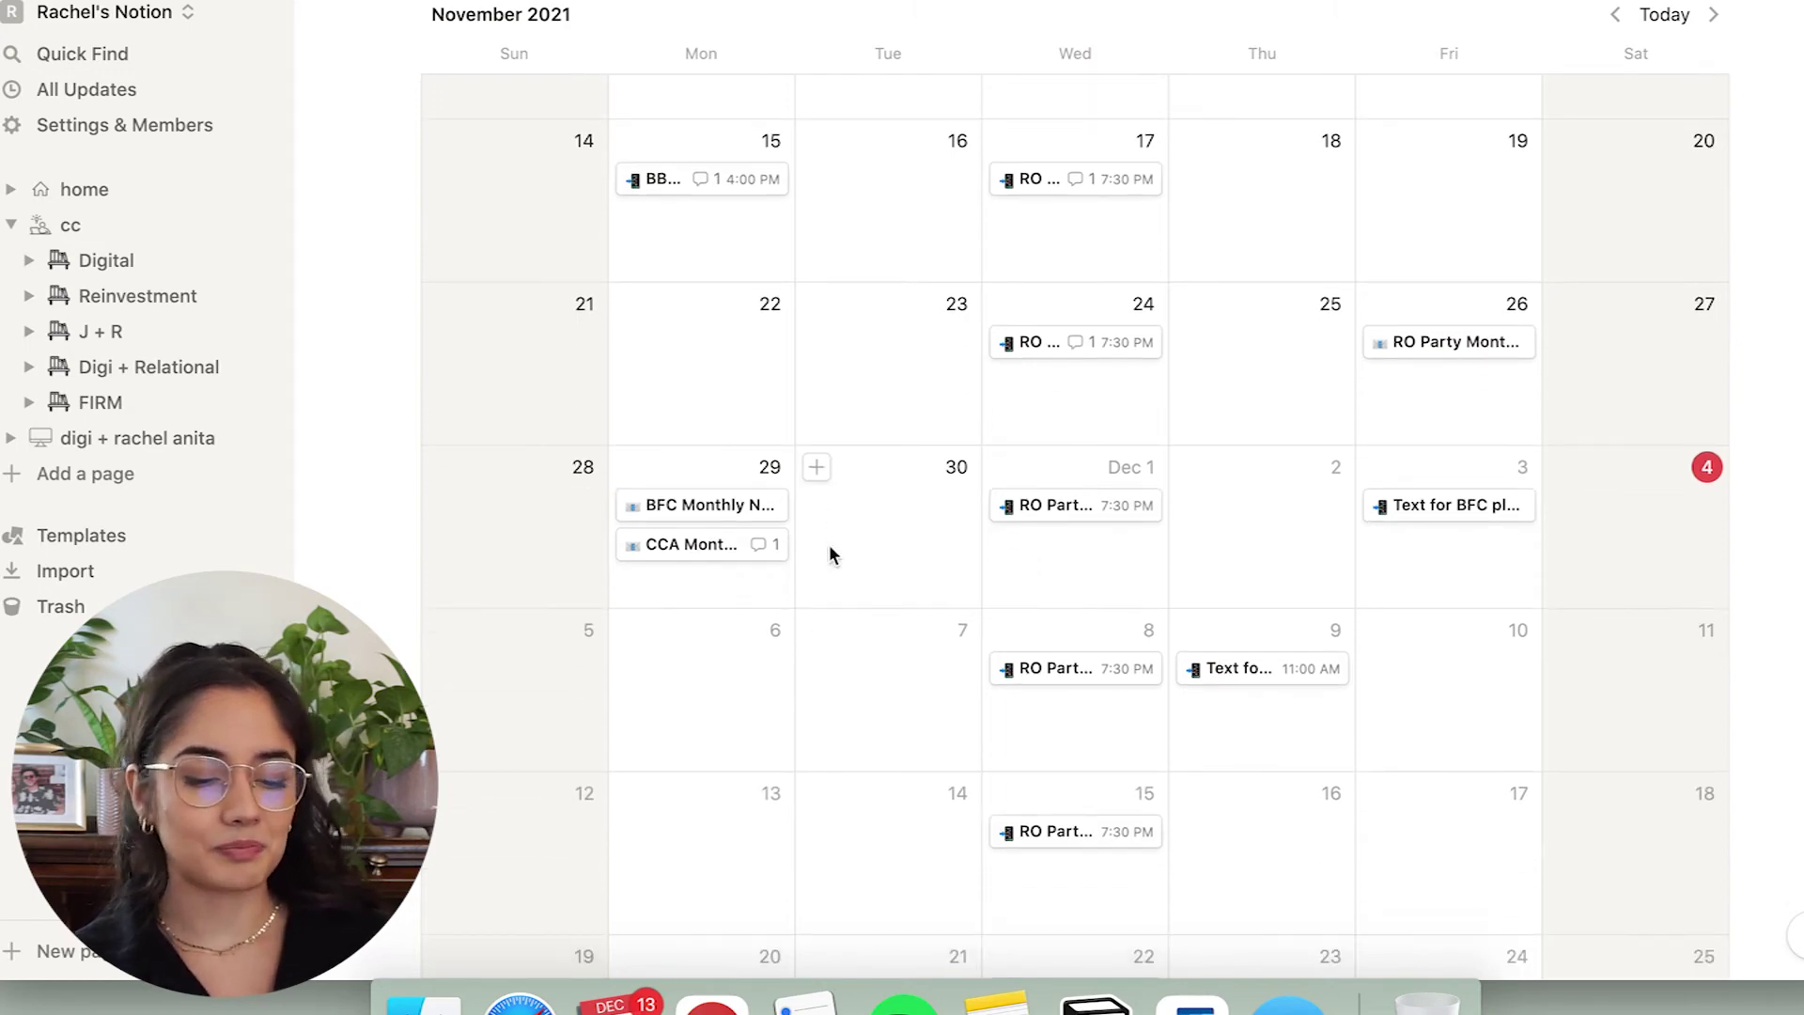
pyautogui.scroll(1, 830, 550)
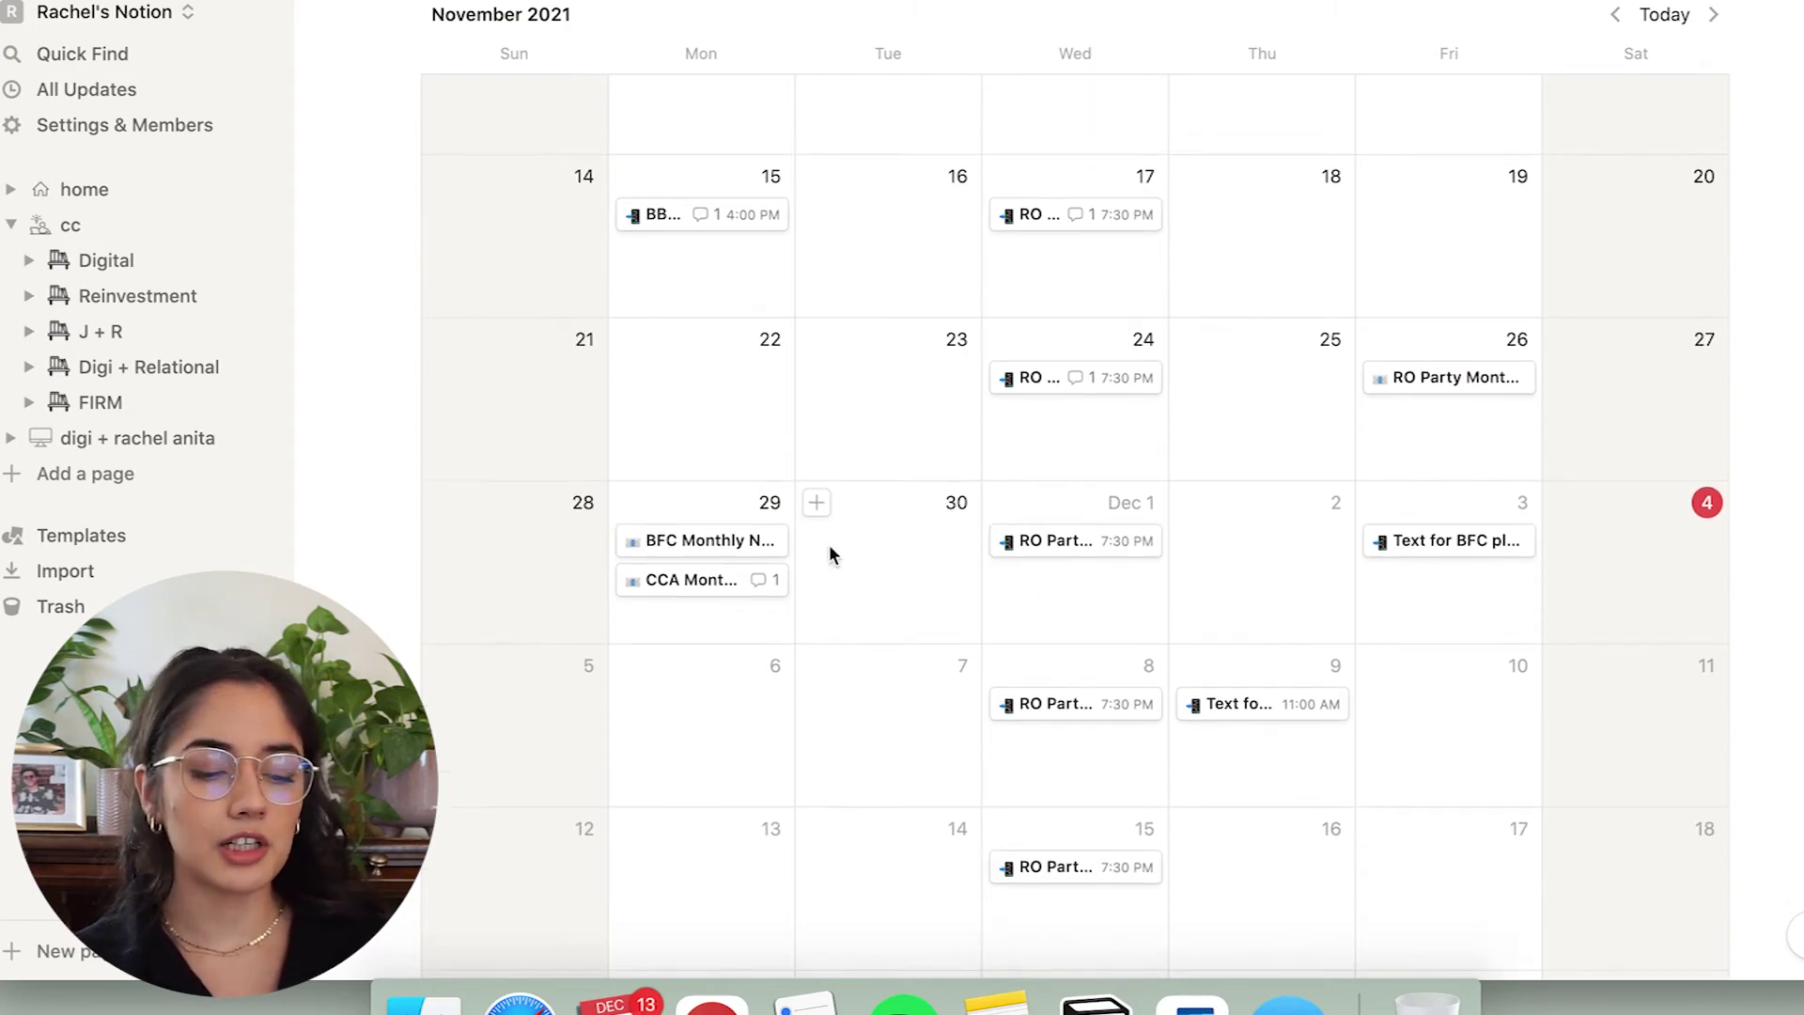
pyautogui.click(680, 541)
pyautogui.click(1701, 342)
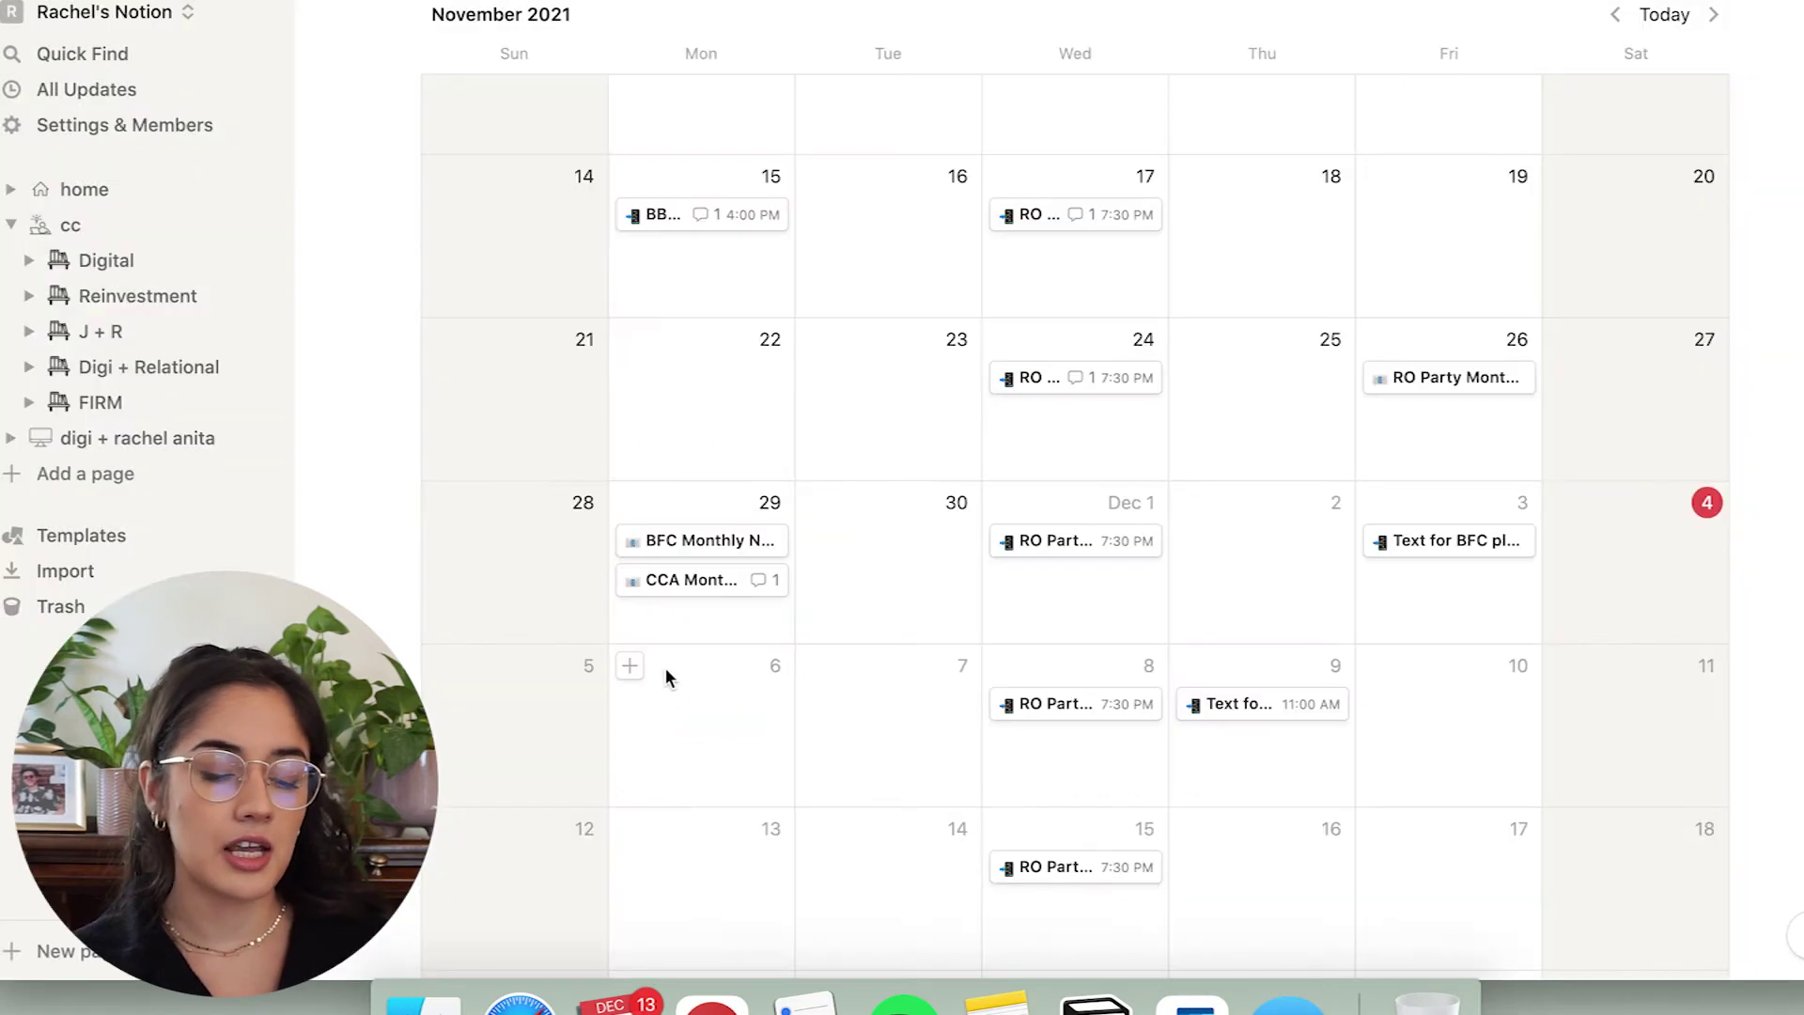
pyautogui.click(719, 541)
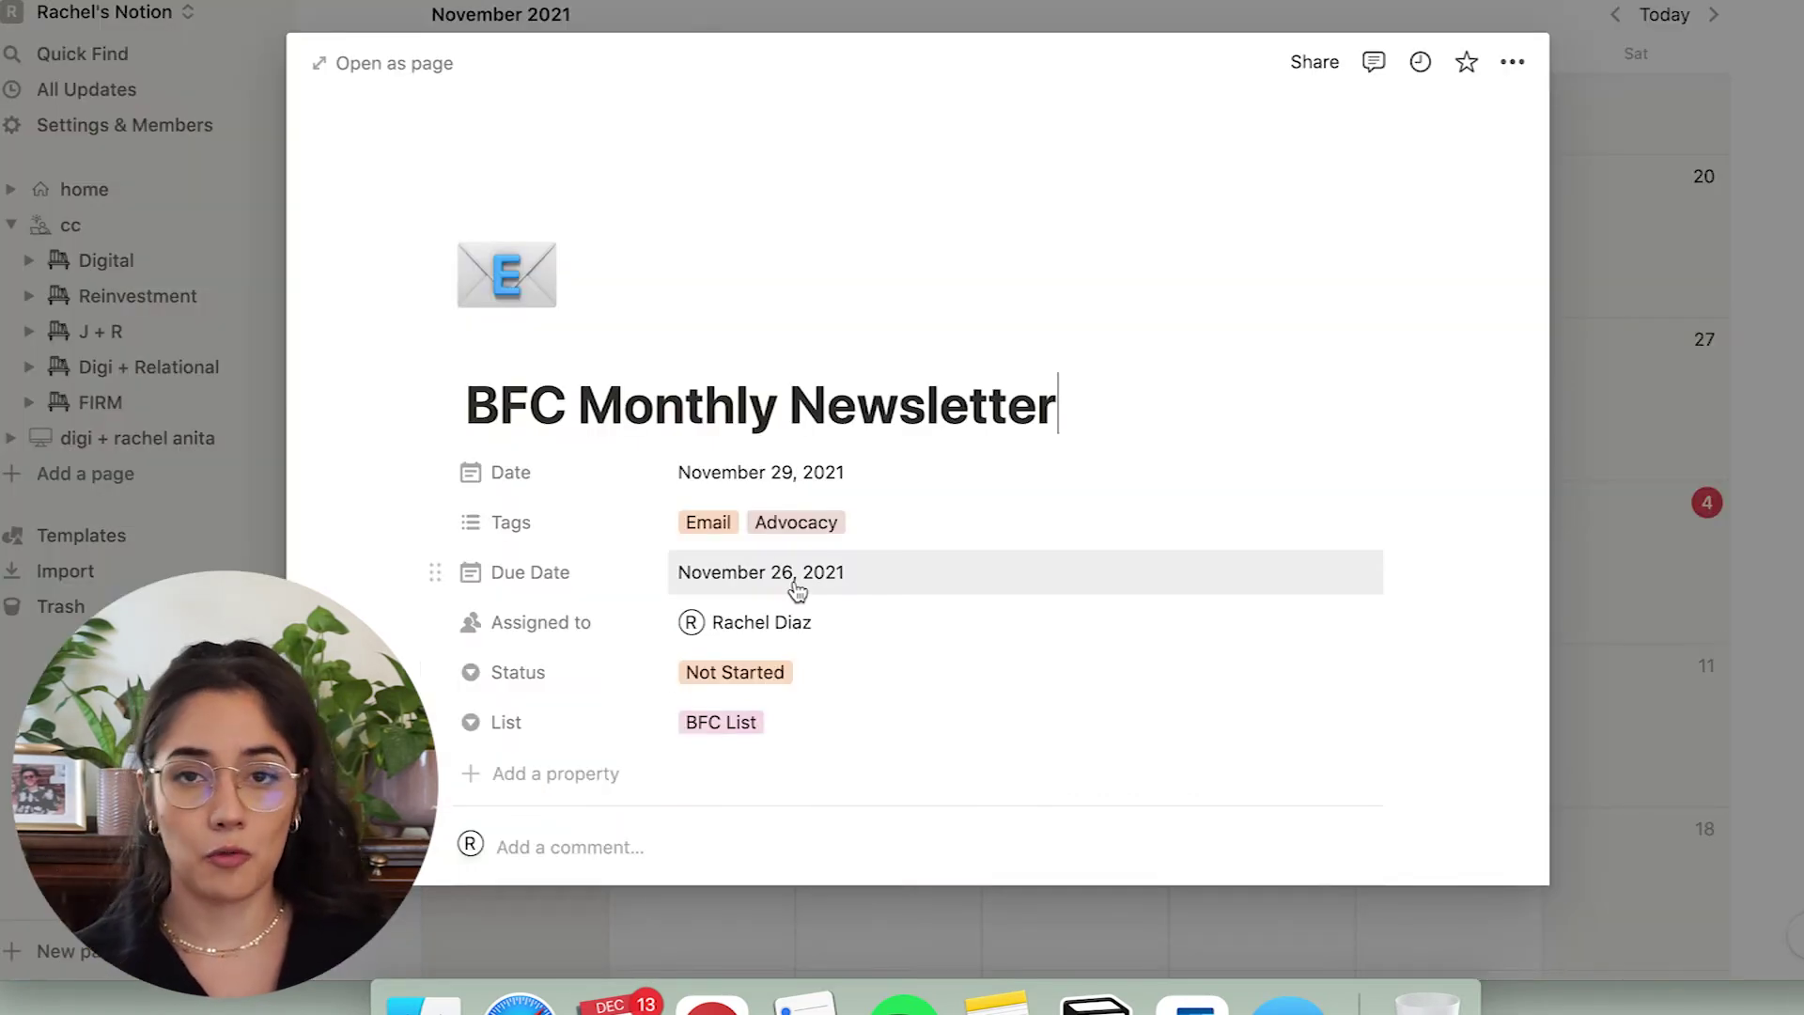
# Open the BFC Monthly Newsletter entry and review its Email and Advocacy tags.
pyautogui.scroll(-5, 797, 589)
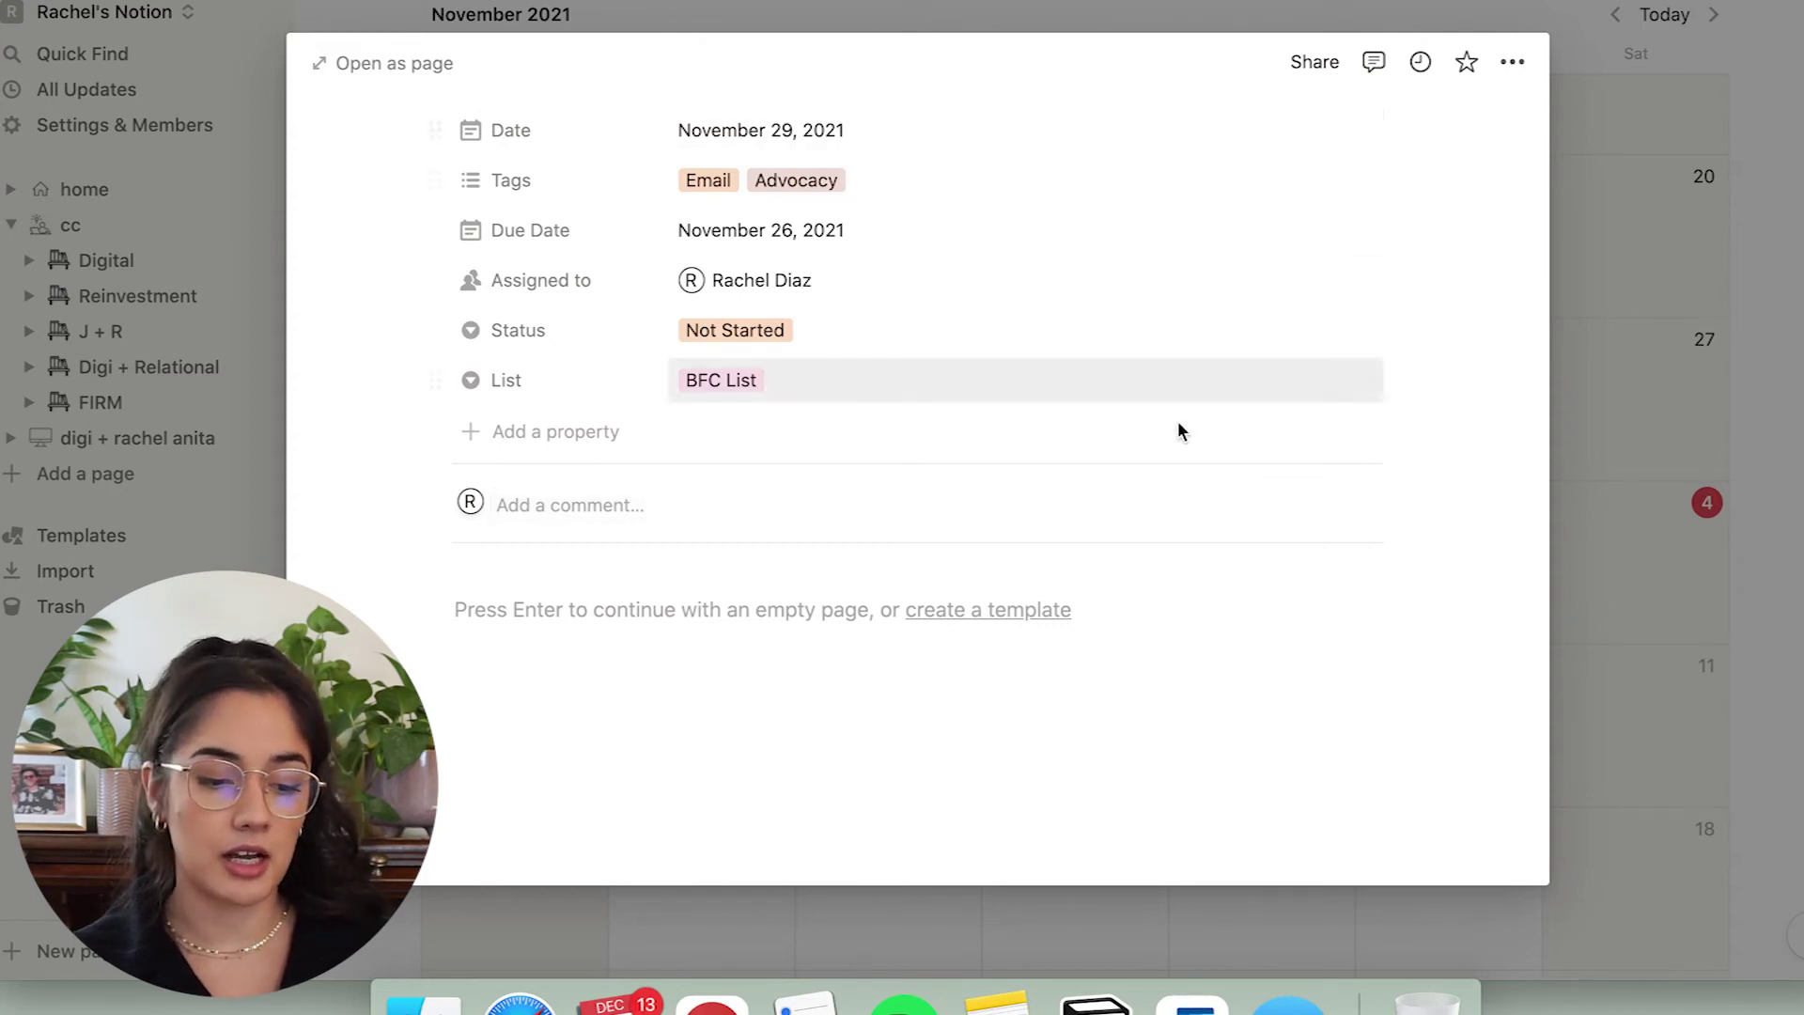
pyautogui.click(1655, 349)
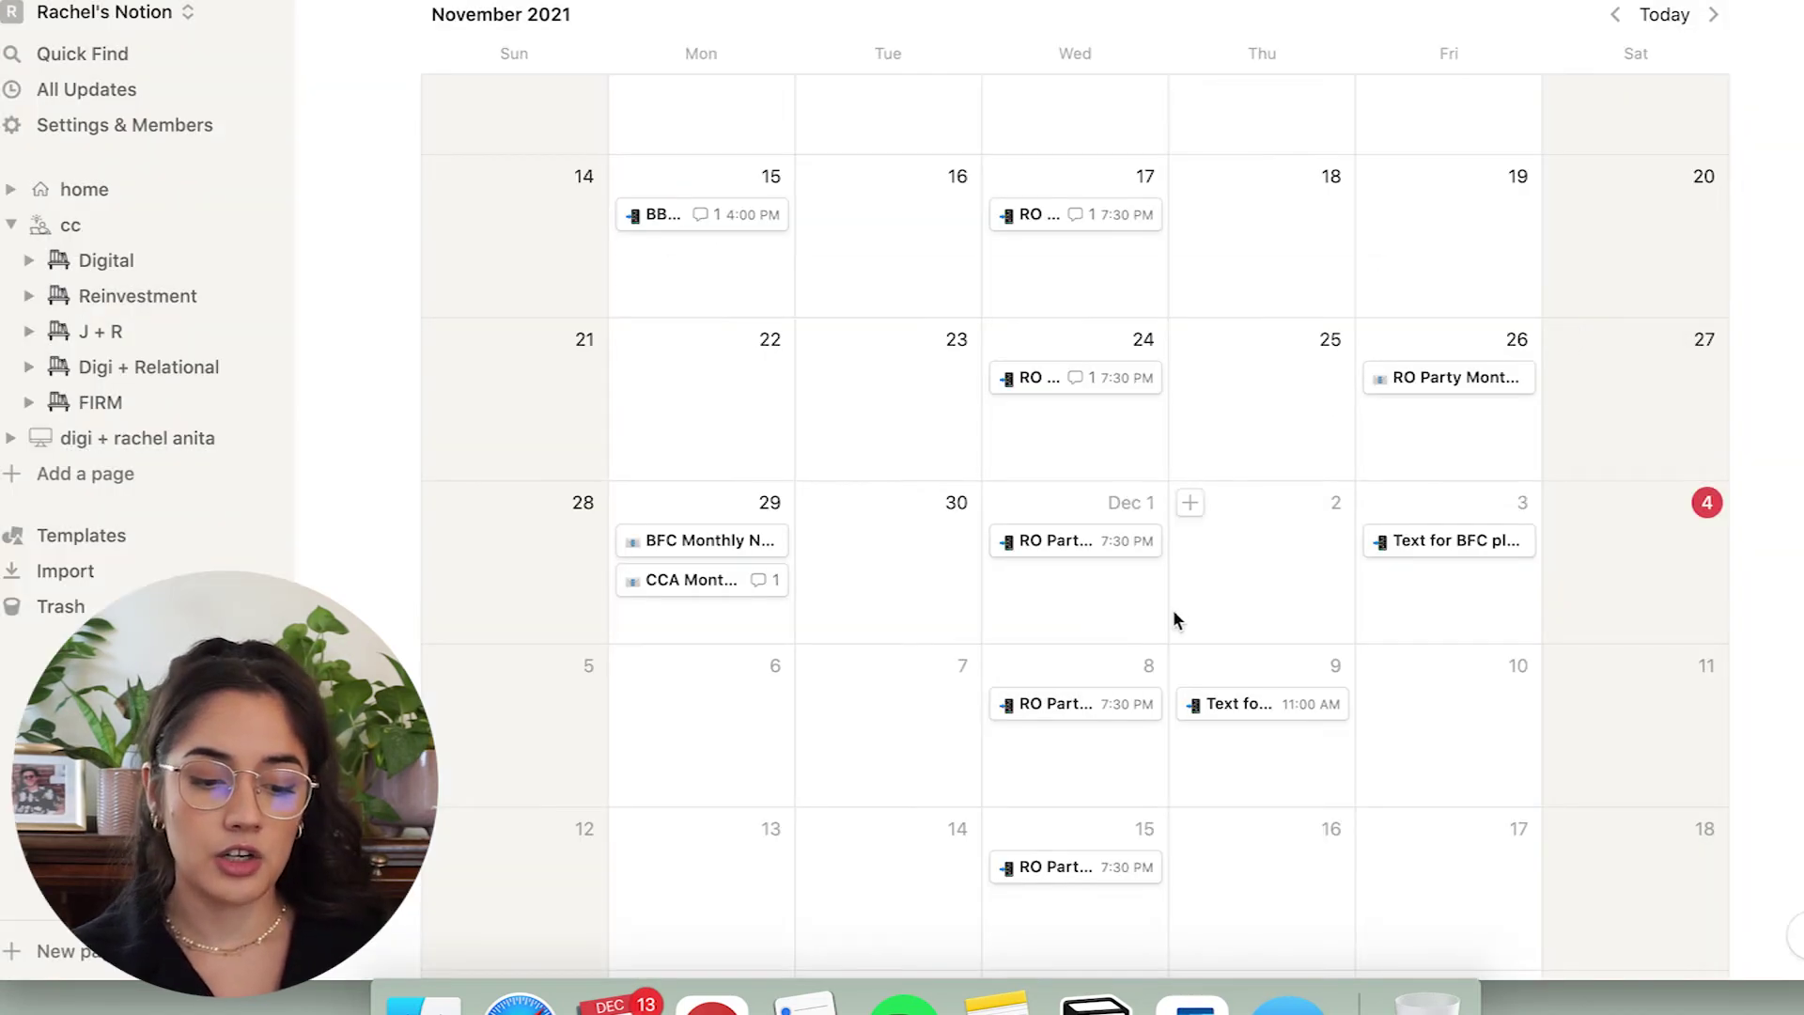
pyautogui.click(685, 549)
pyautogui.scroll(-1, 751, 451)
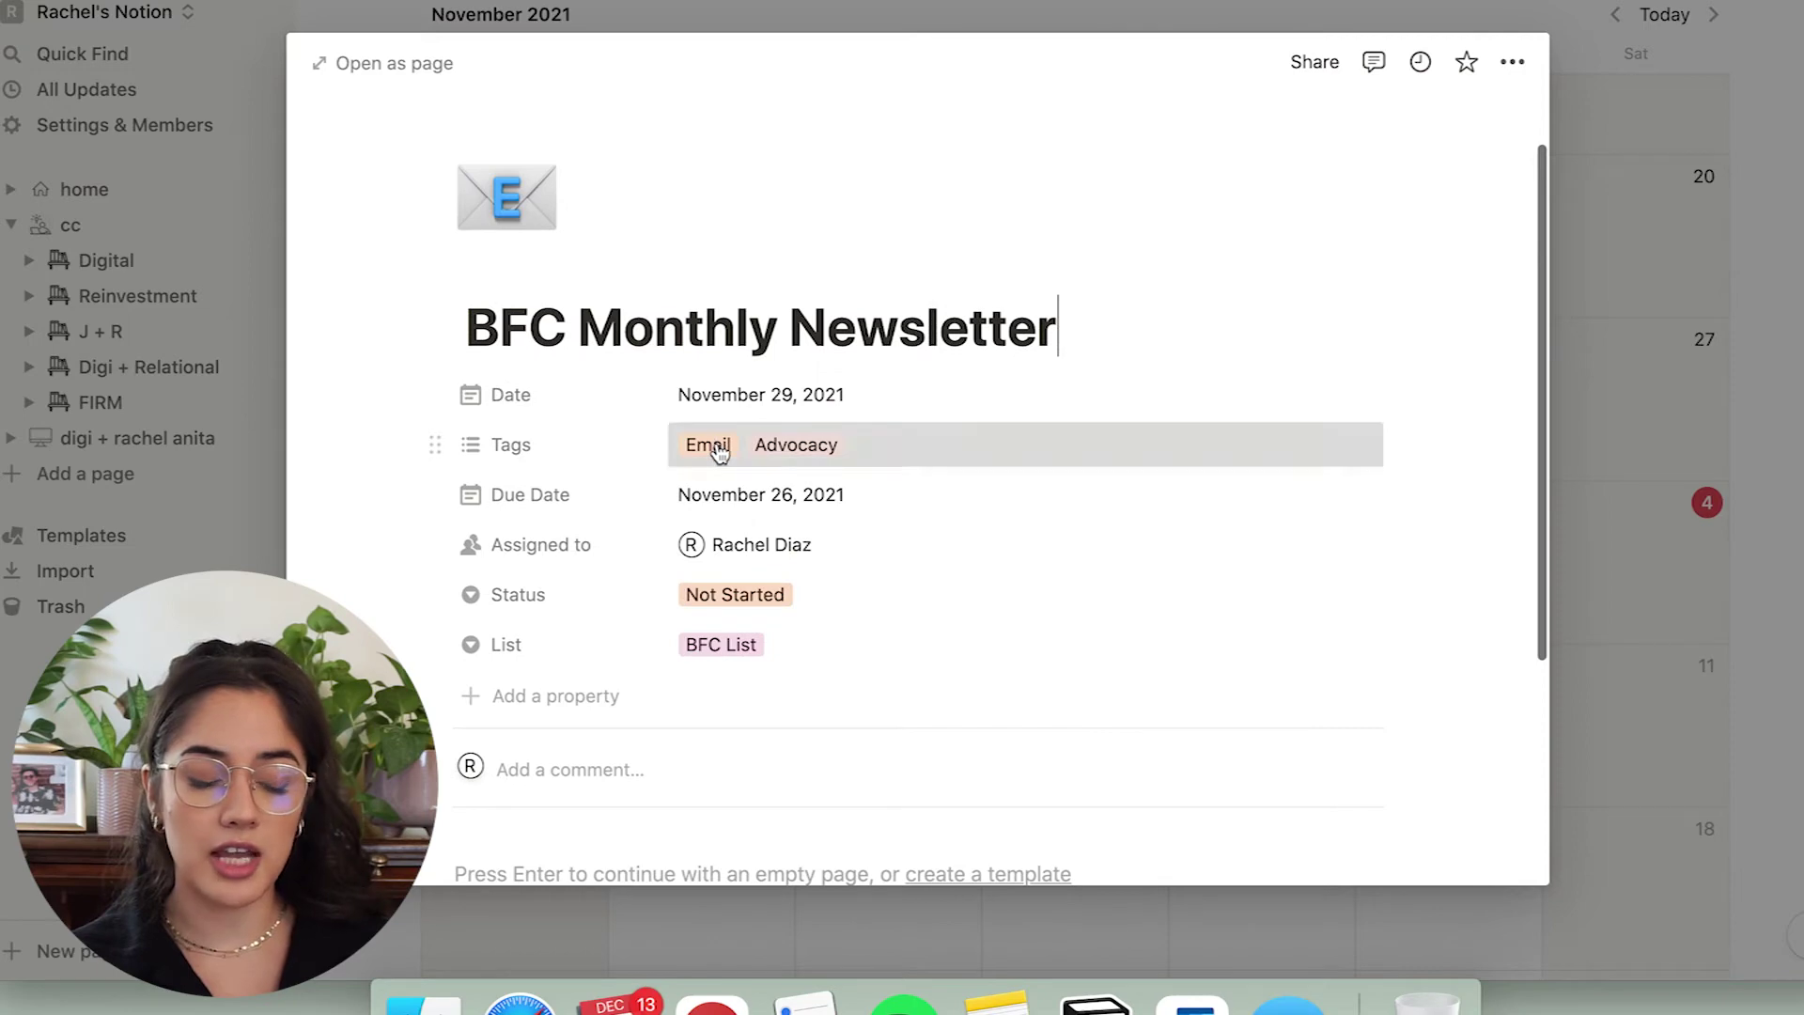
pyautogui.click(851, 447)
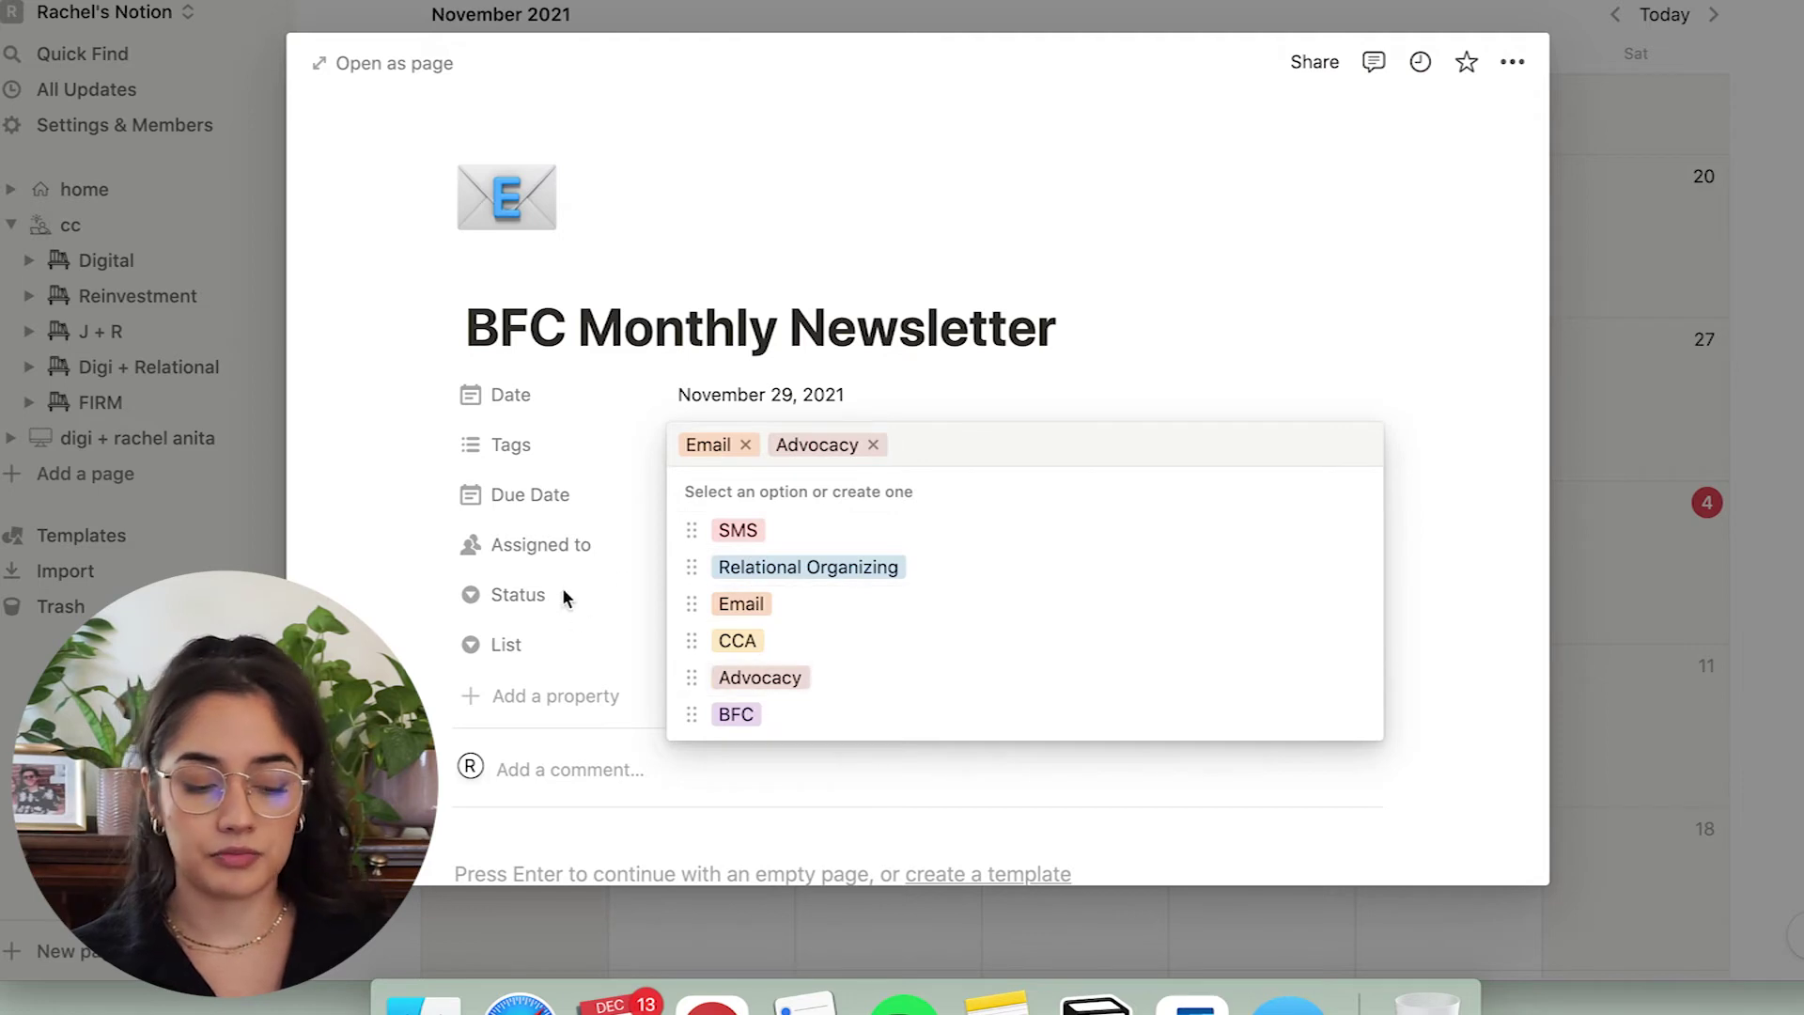
pyautogui.click(538, 686)
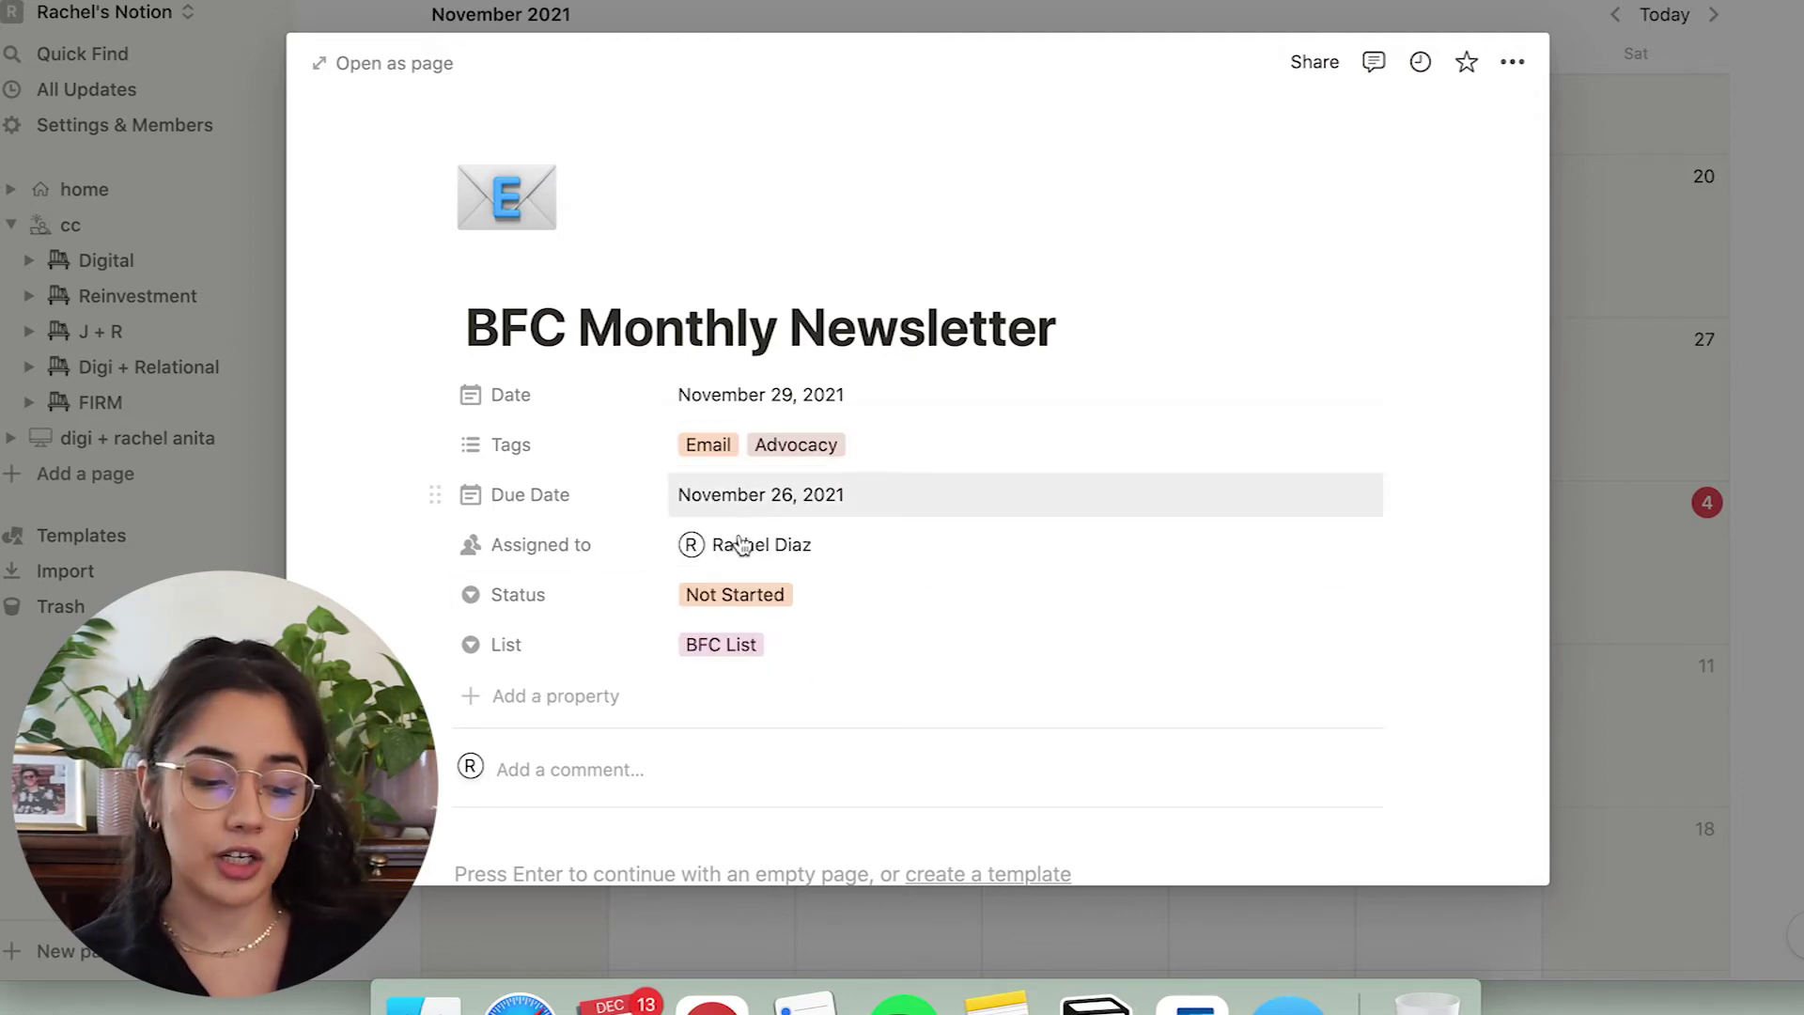
# Check the due date, BFC List and Not Started status without changing them.
pyautogui.click(793, 492)
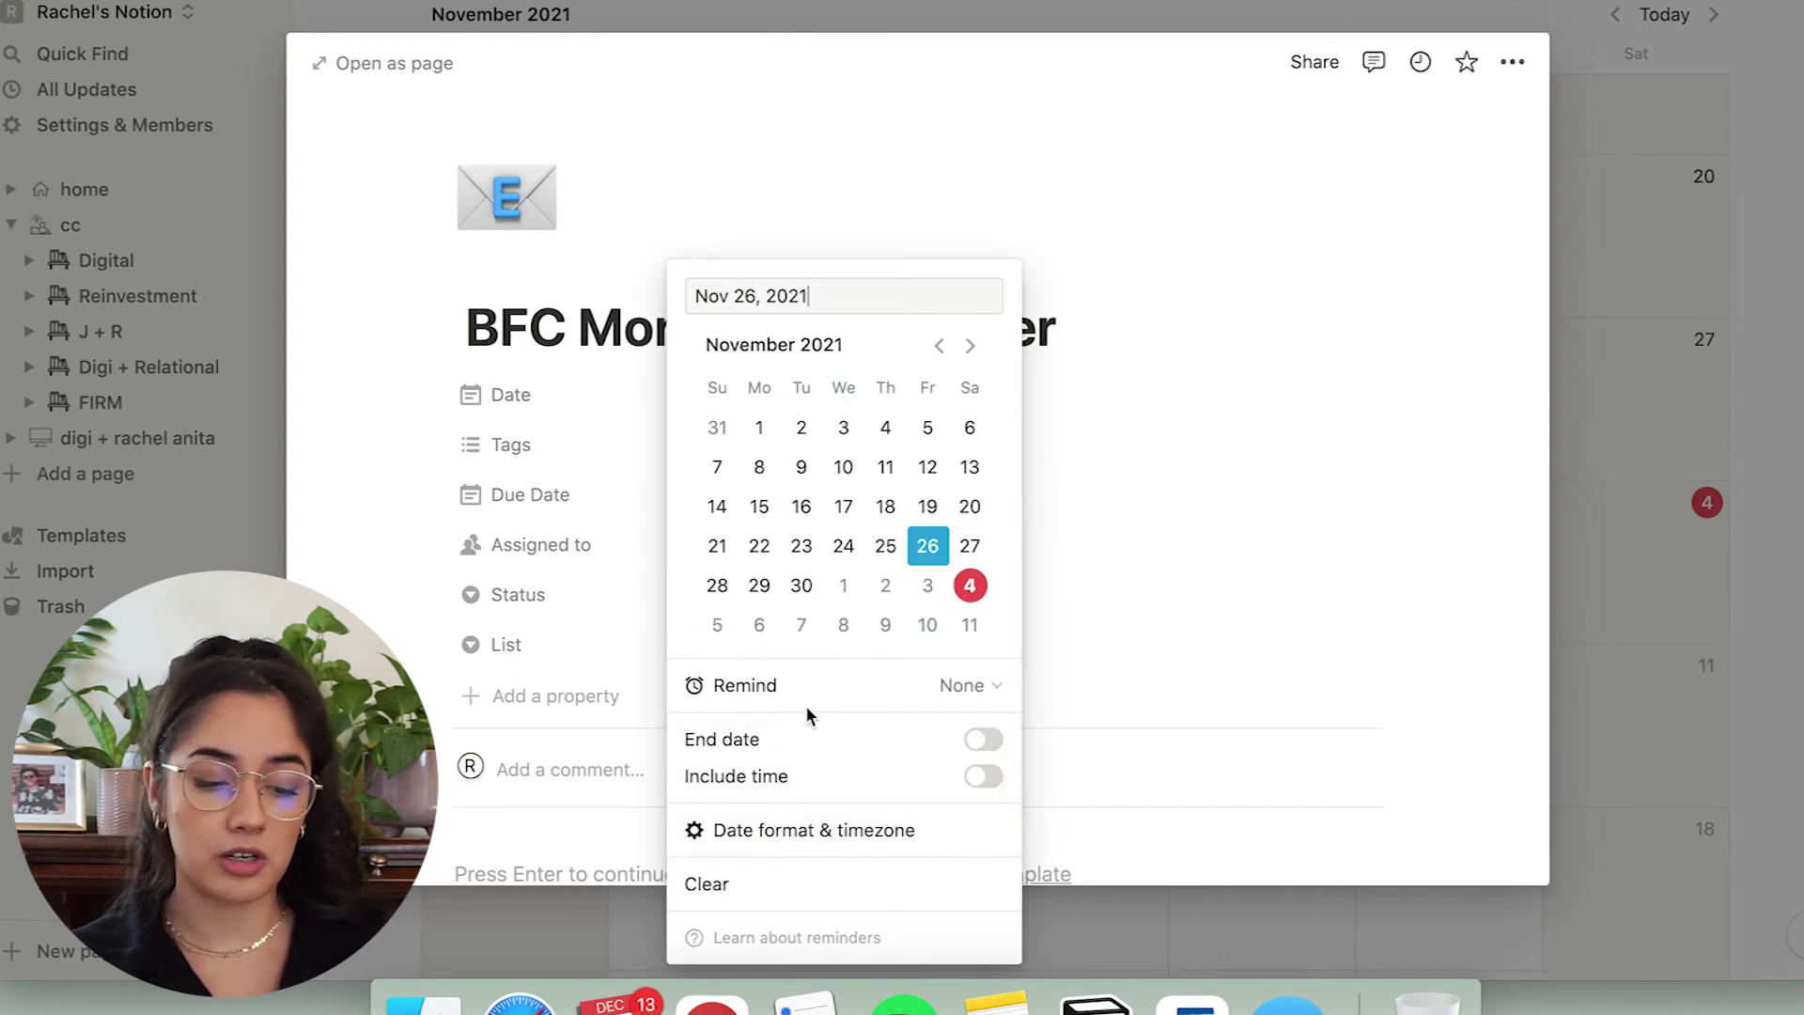
pyautogui.click(1097, 682)
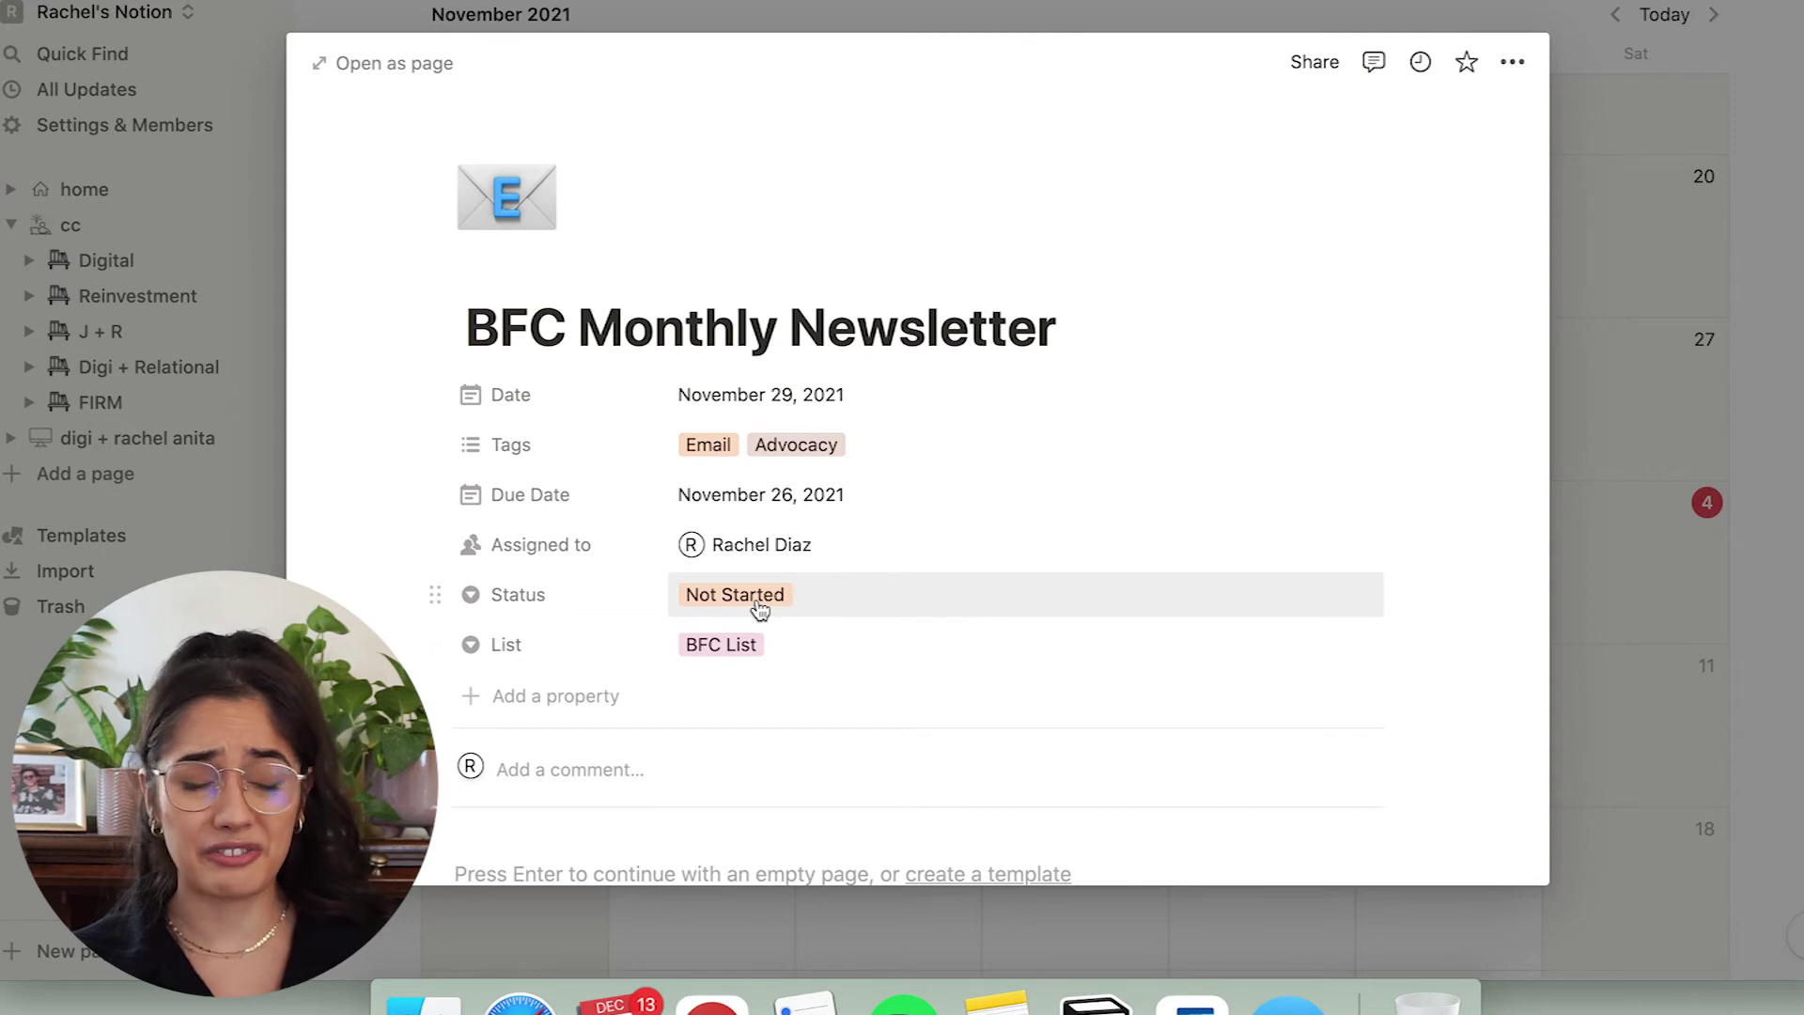
pyautogui.click(803, 658)
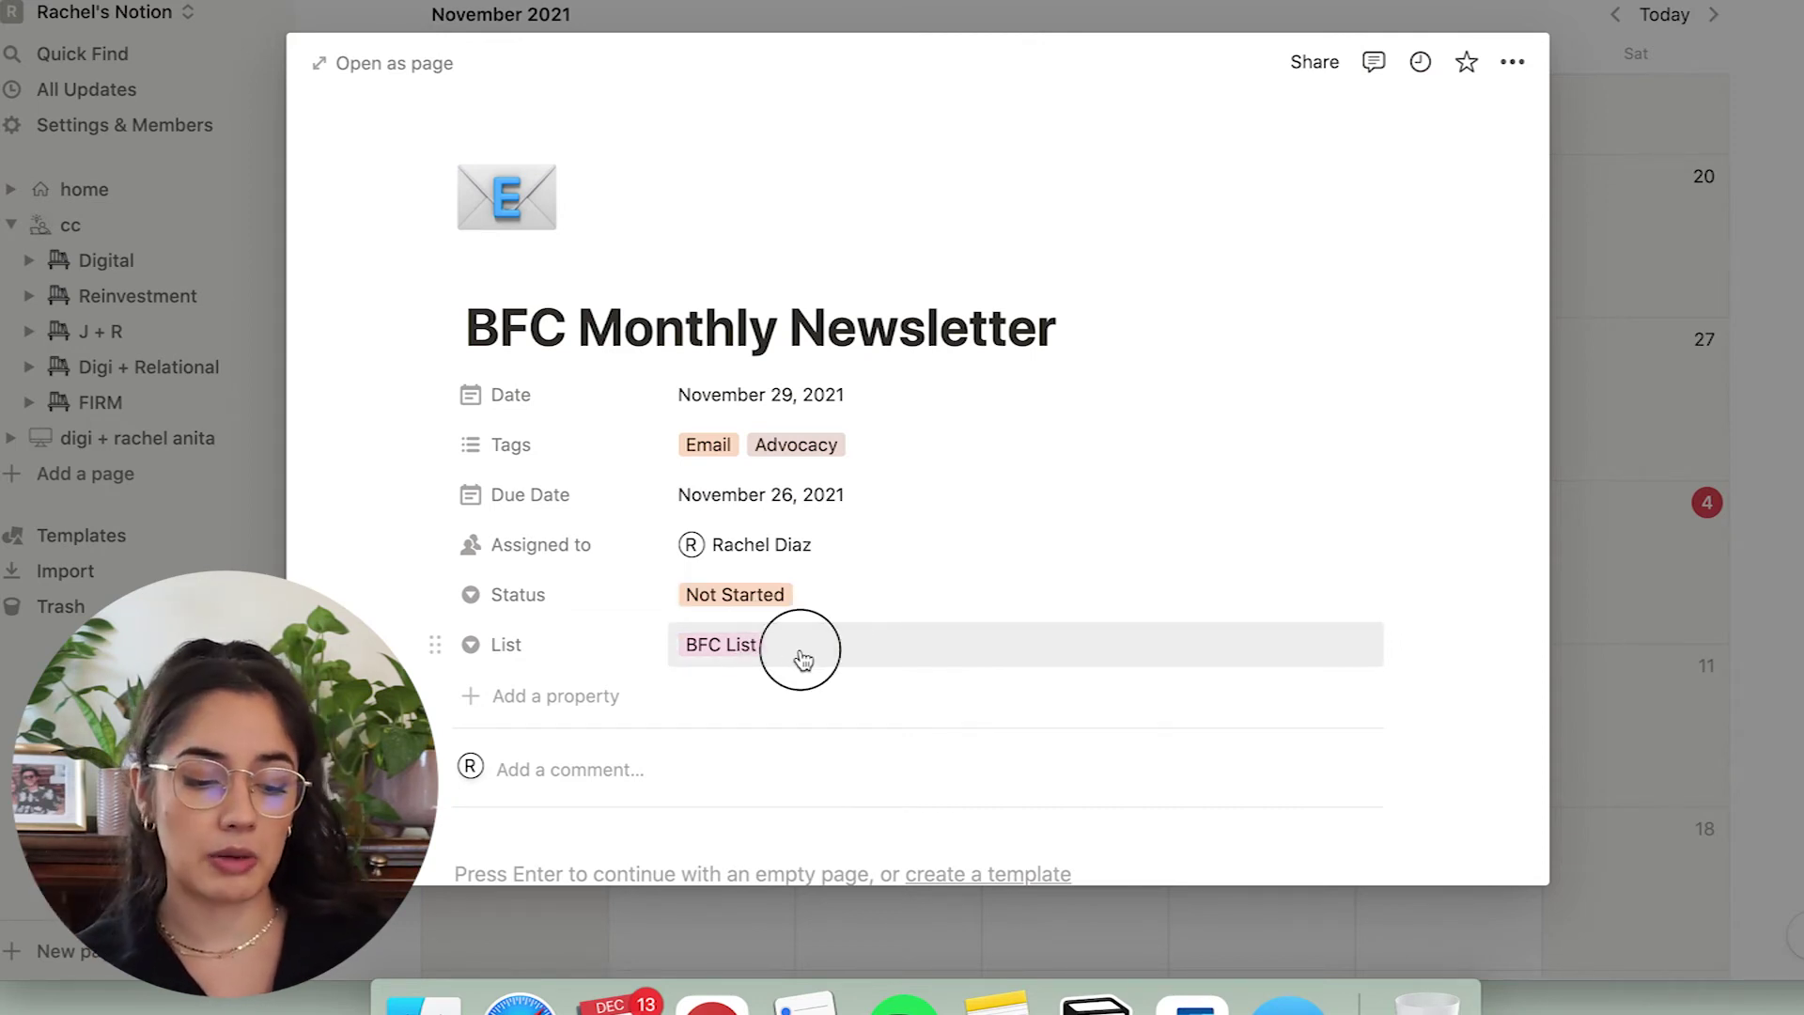
pyautogui.click(1006, 599)
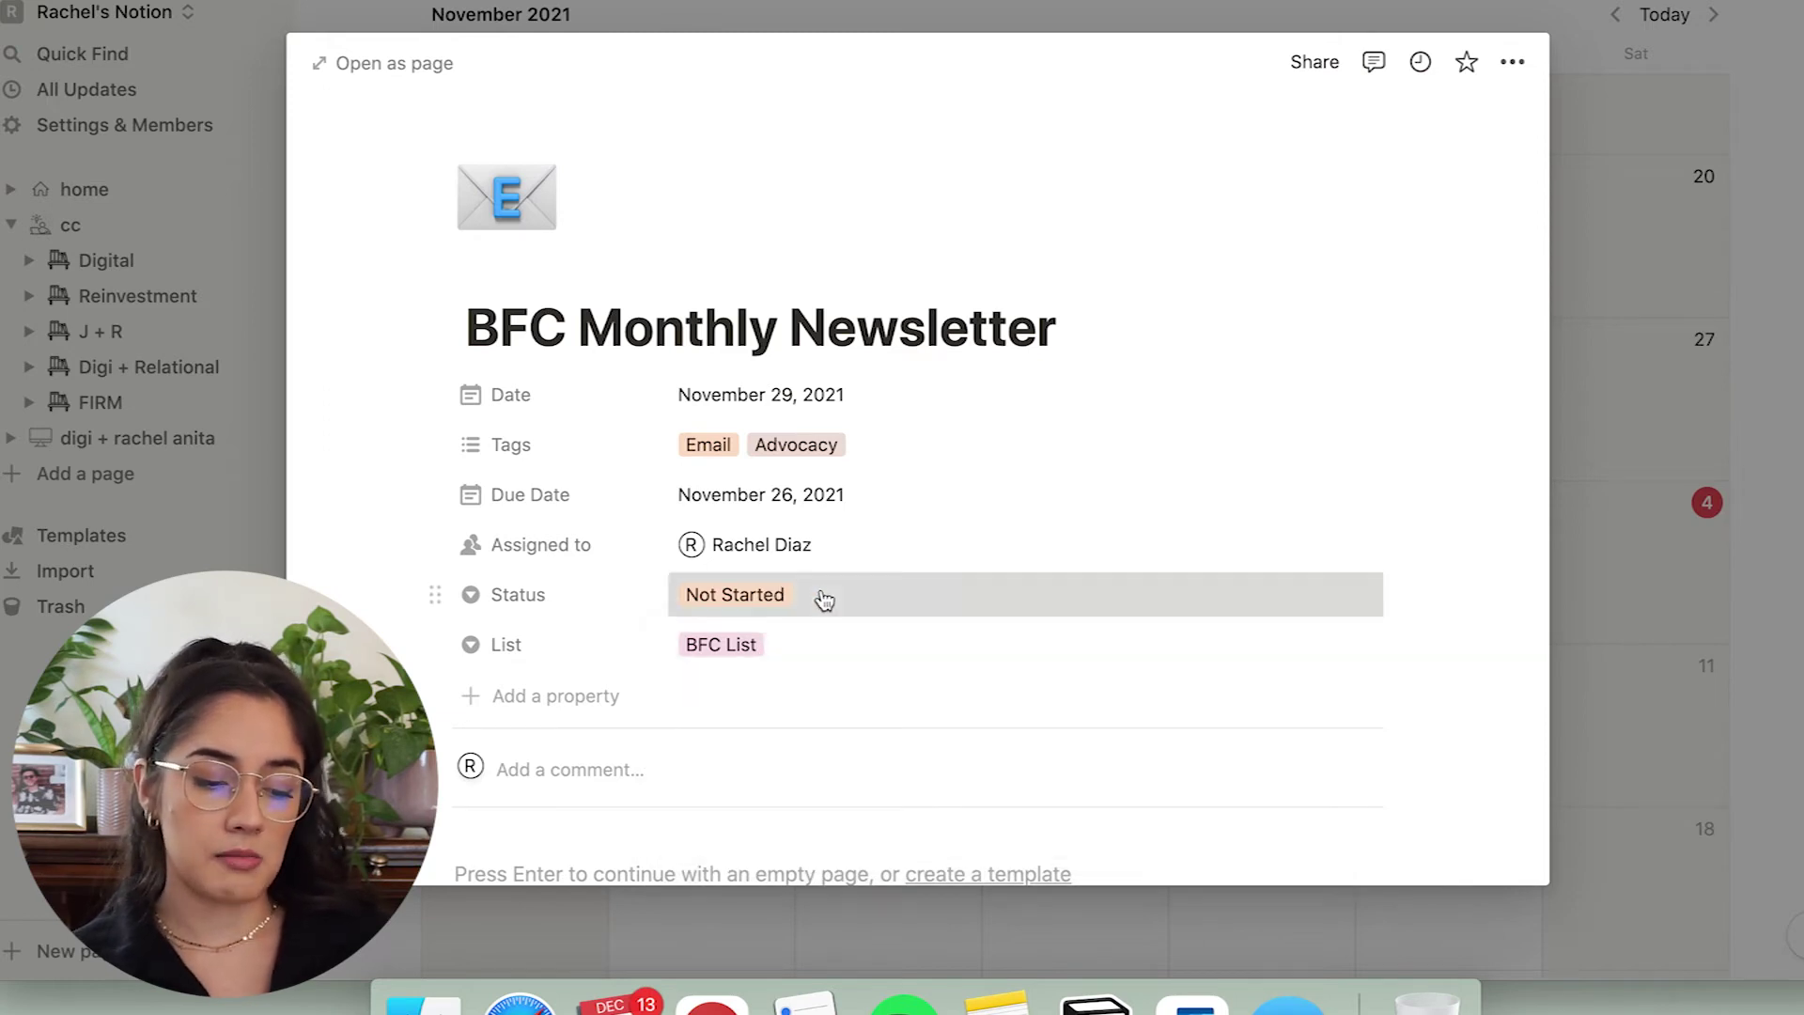
pyautogui.click(824, 599)
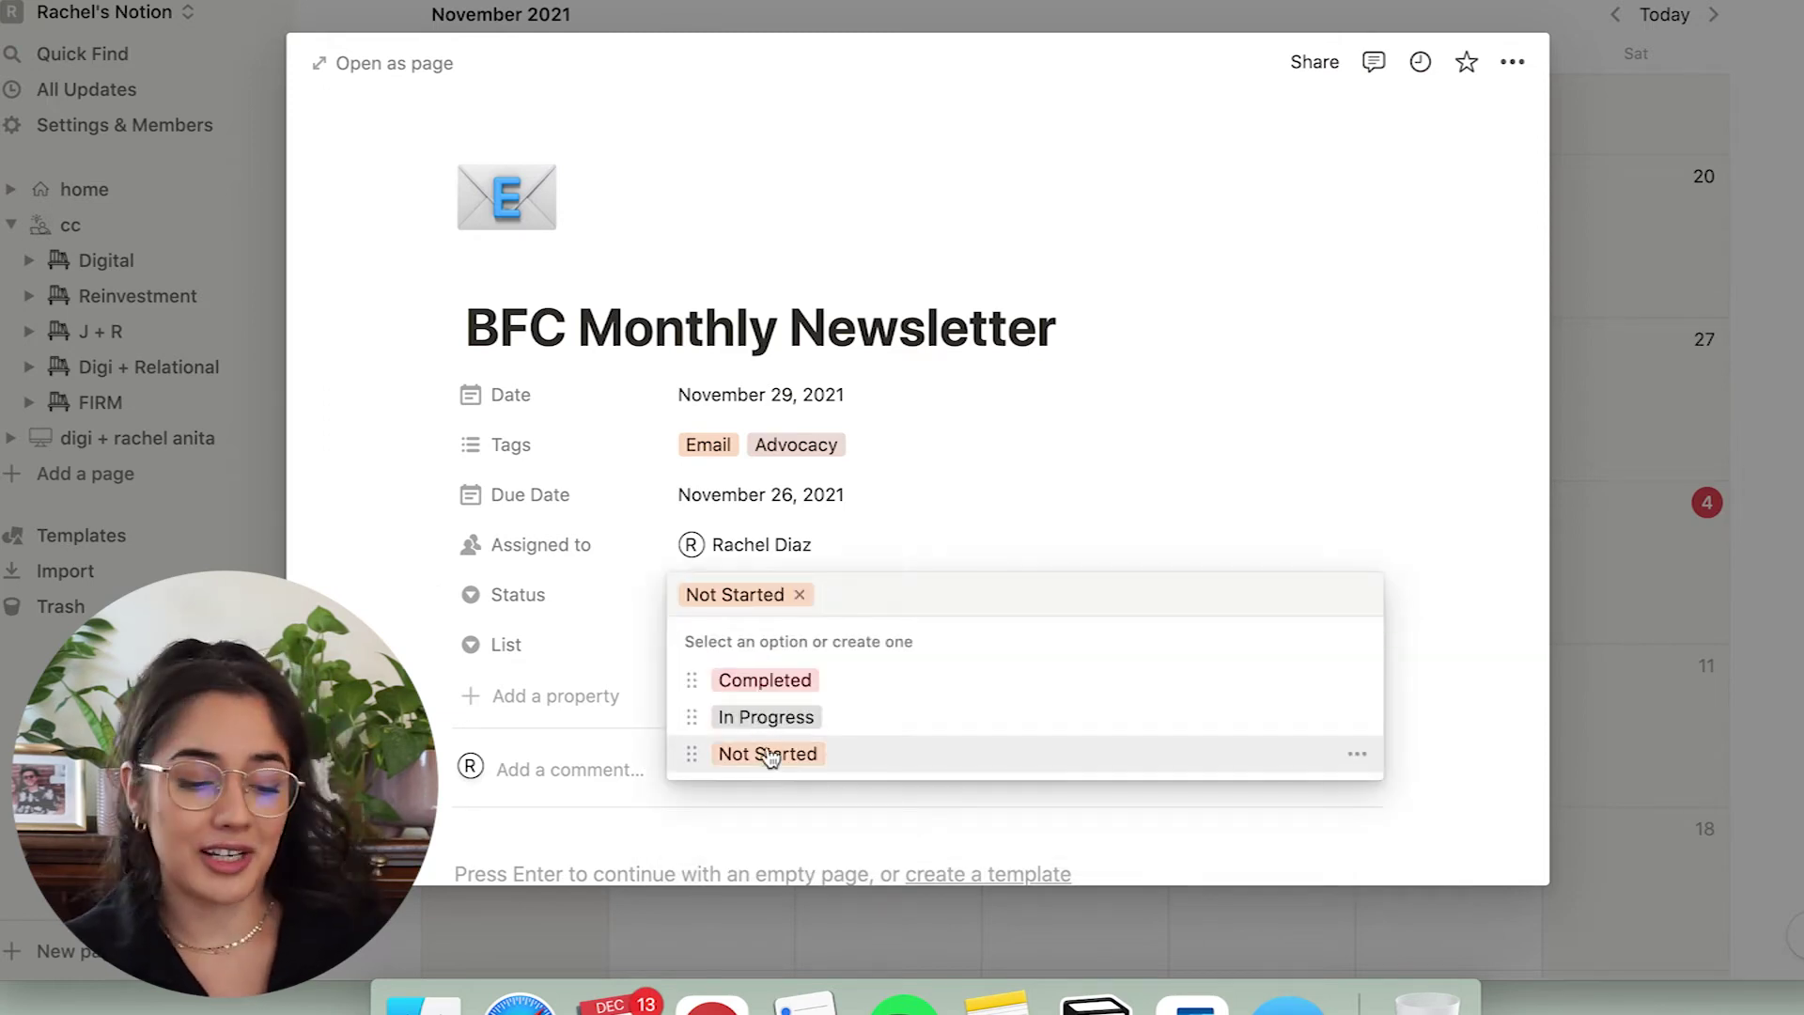
pyautogui.click(1395, 380)
# Close the newsletter entry, scroll the calendar, then reopen and close it once more.
pyautogui.scroll(-4, 1395, 381)
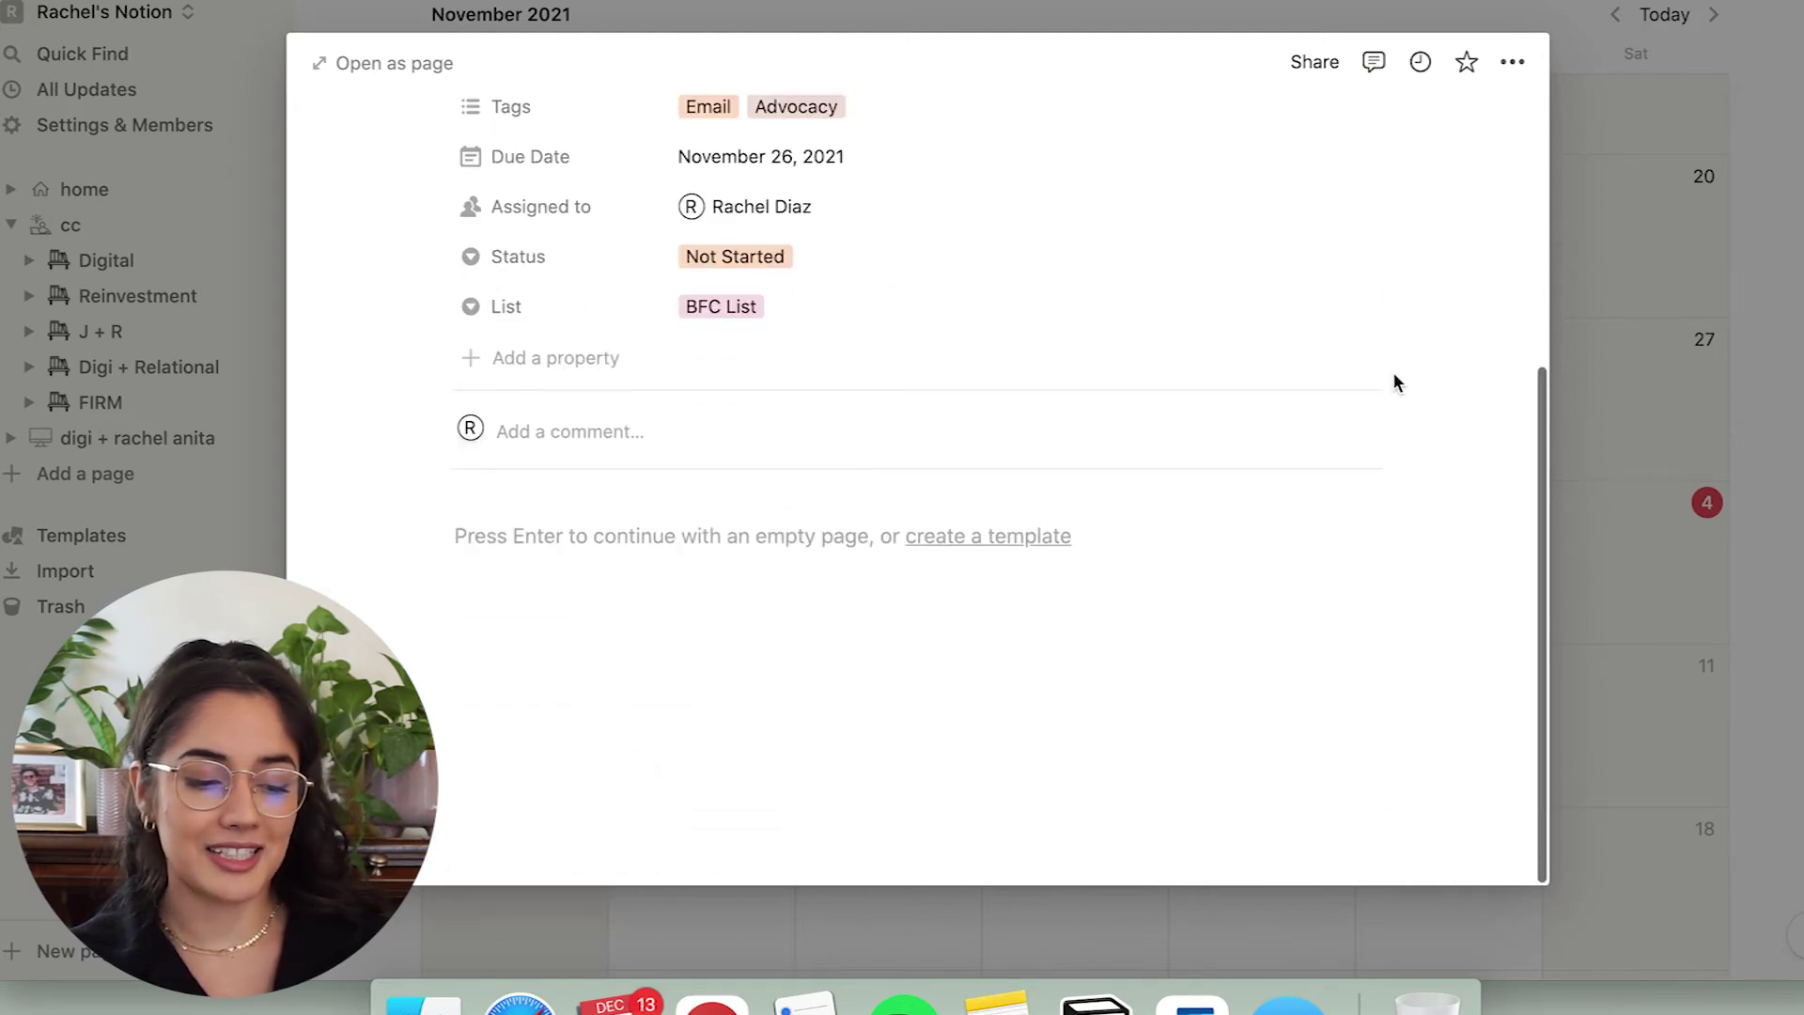
pyautogui.scroll(4, 1393, 373)
pyautogui.click(1679, 343)
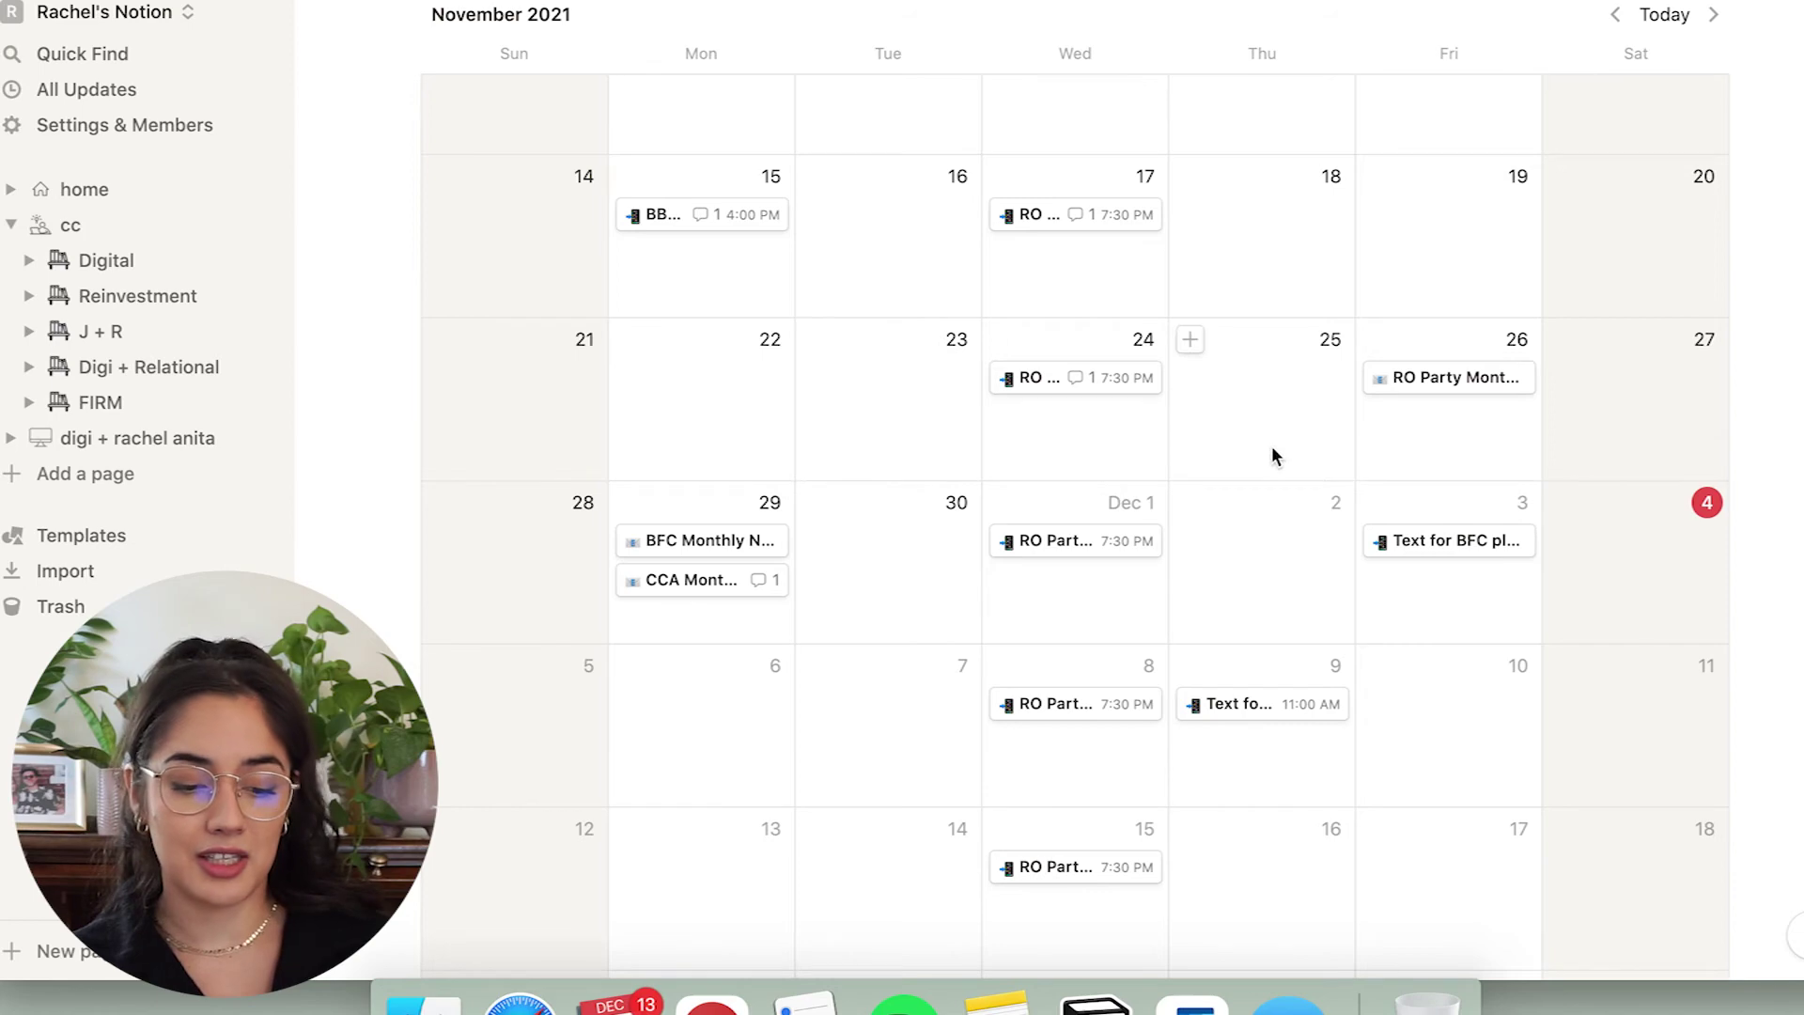
pyautogui.scroll(-3, 1272, 454)
pyautogui.scroll(-2, 1271, 455)
pyautogui.scroll(10, 1271, 455)
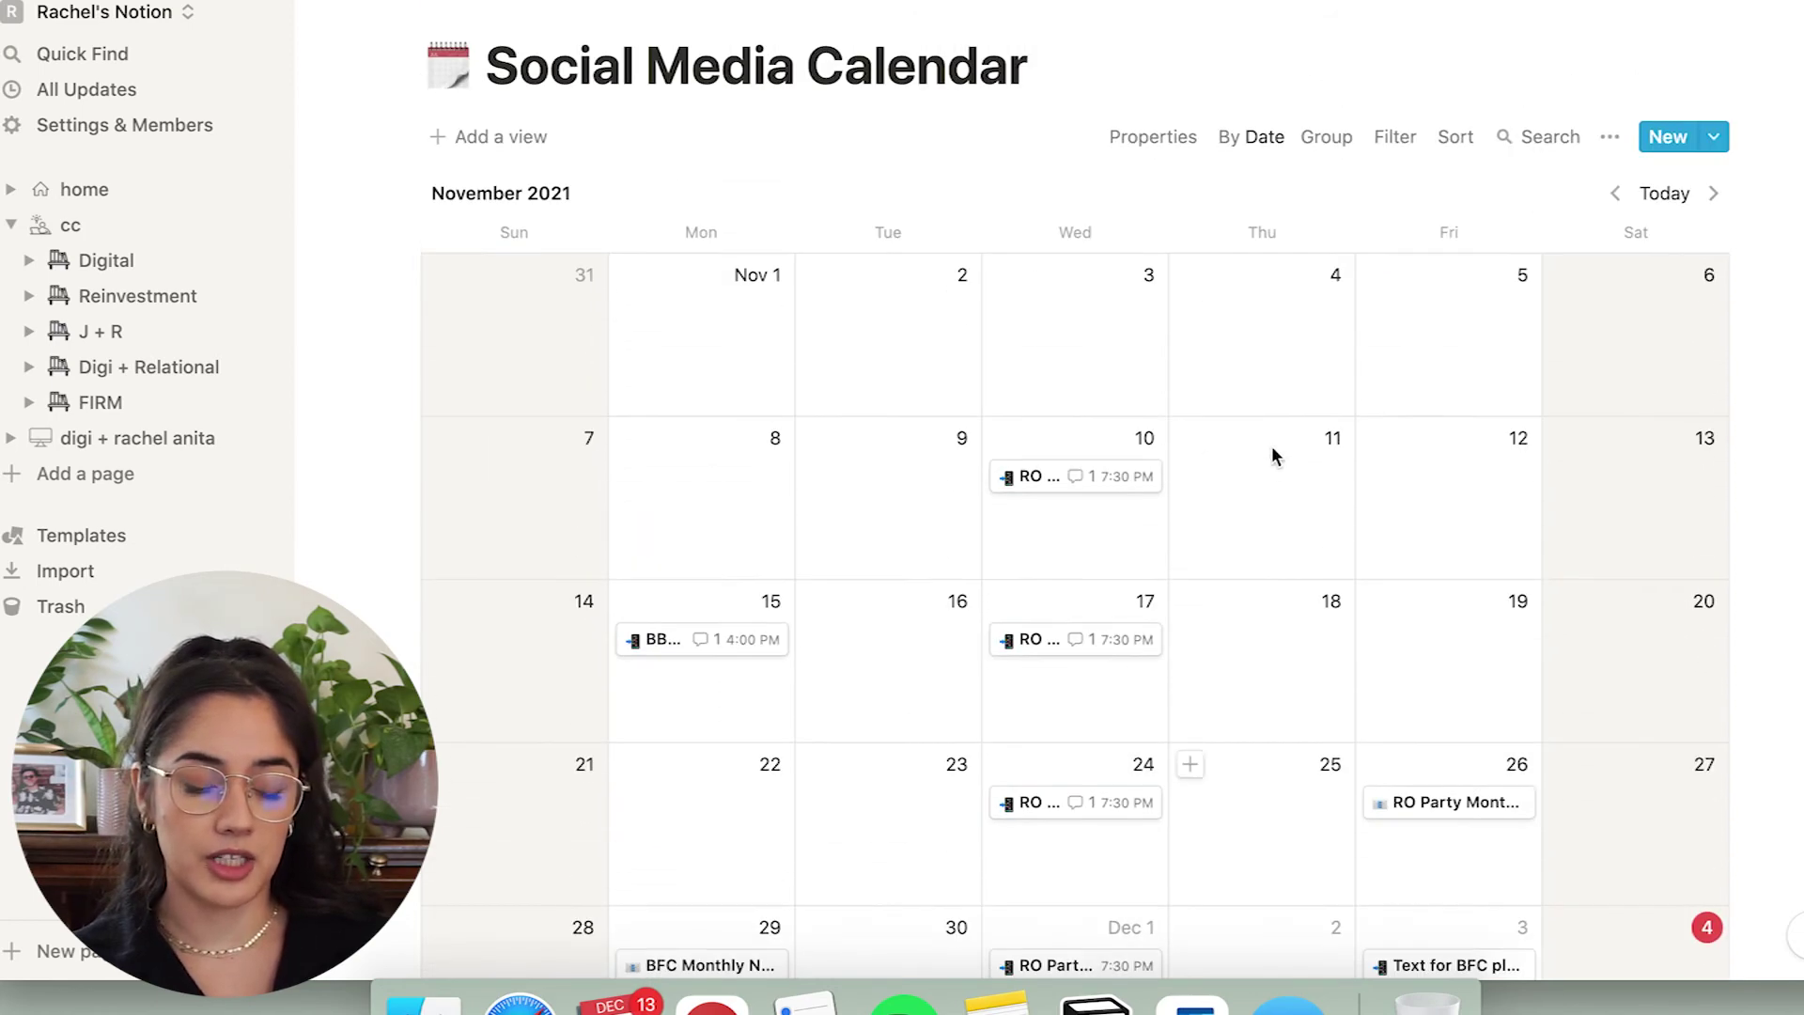
pyautogui.click(701, 965)
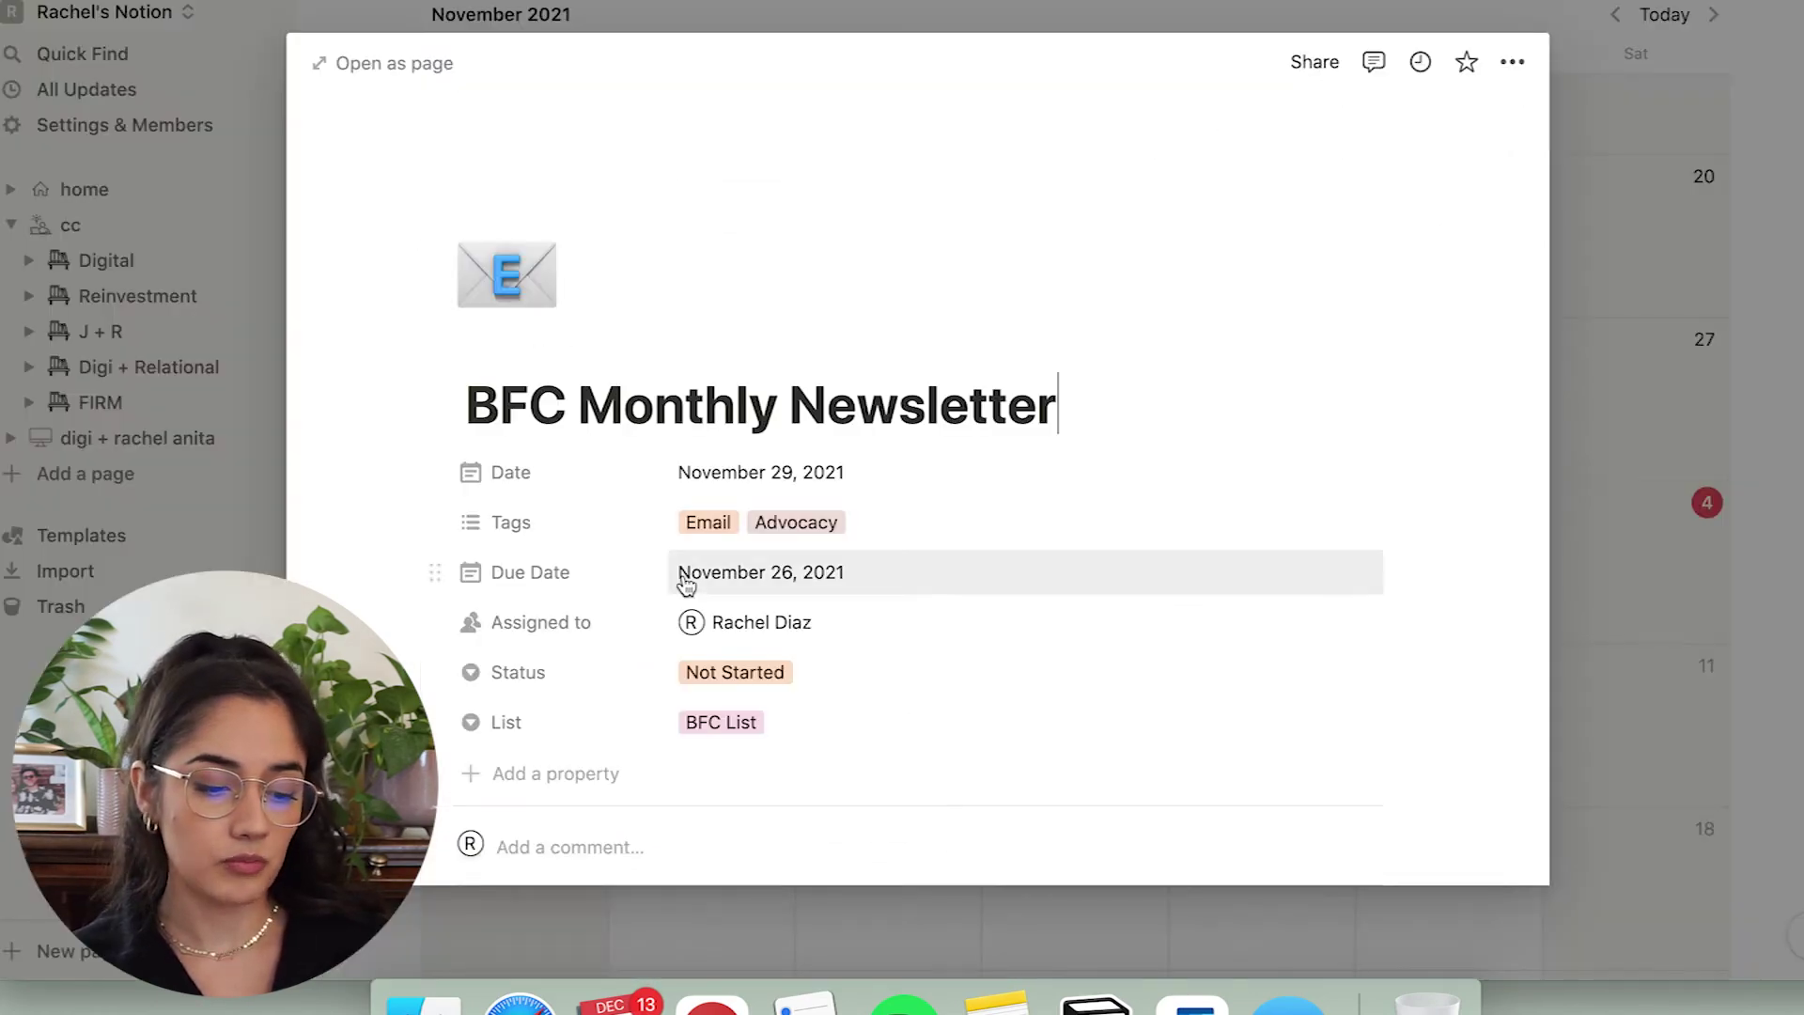
pyautogui.press('Escape')
# Browse the Digital page's To Do board, collapse cc in the sidebar, and open the digi portfolio page.
pyautogui.press('super+bracketleft')
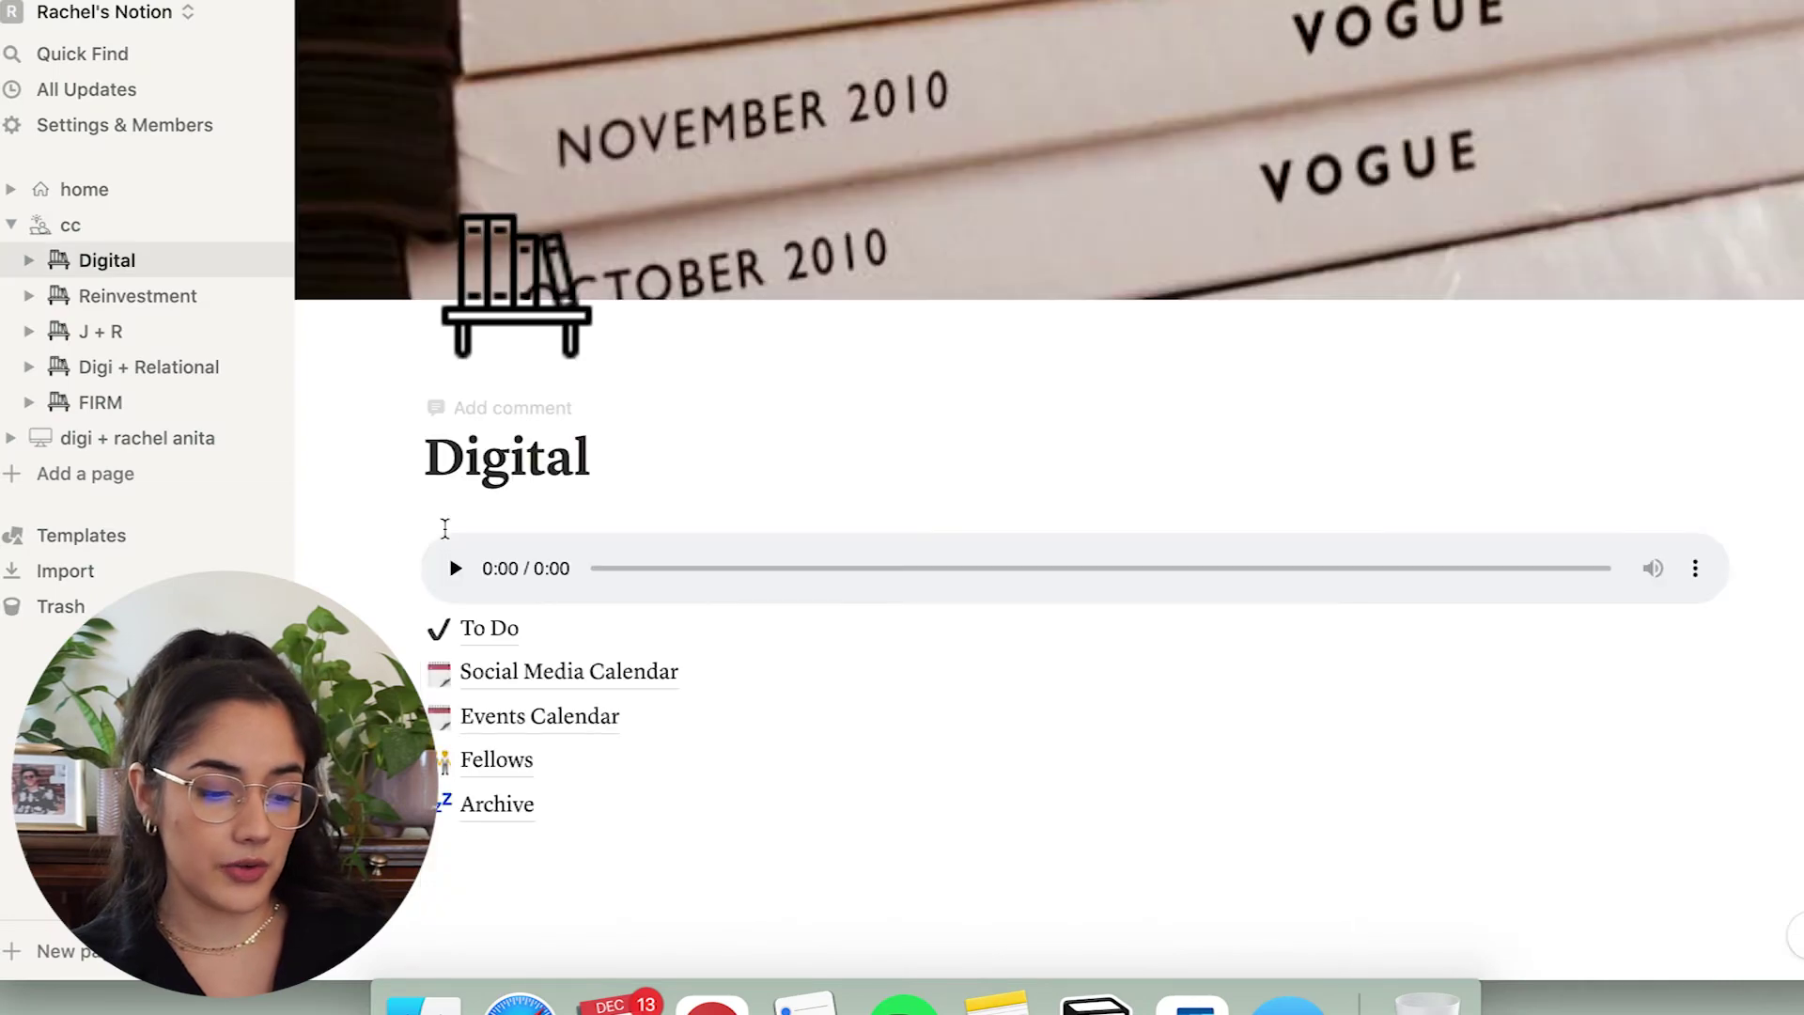
pyautogui.click(506, 631)
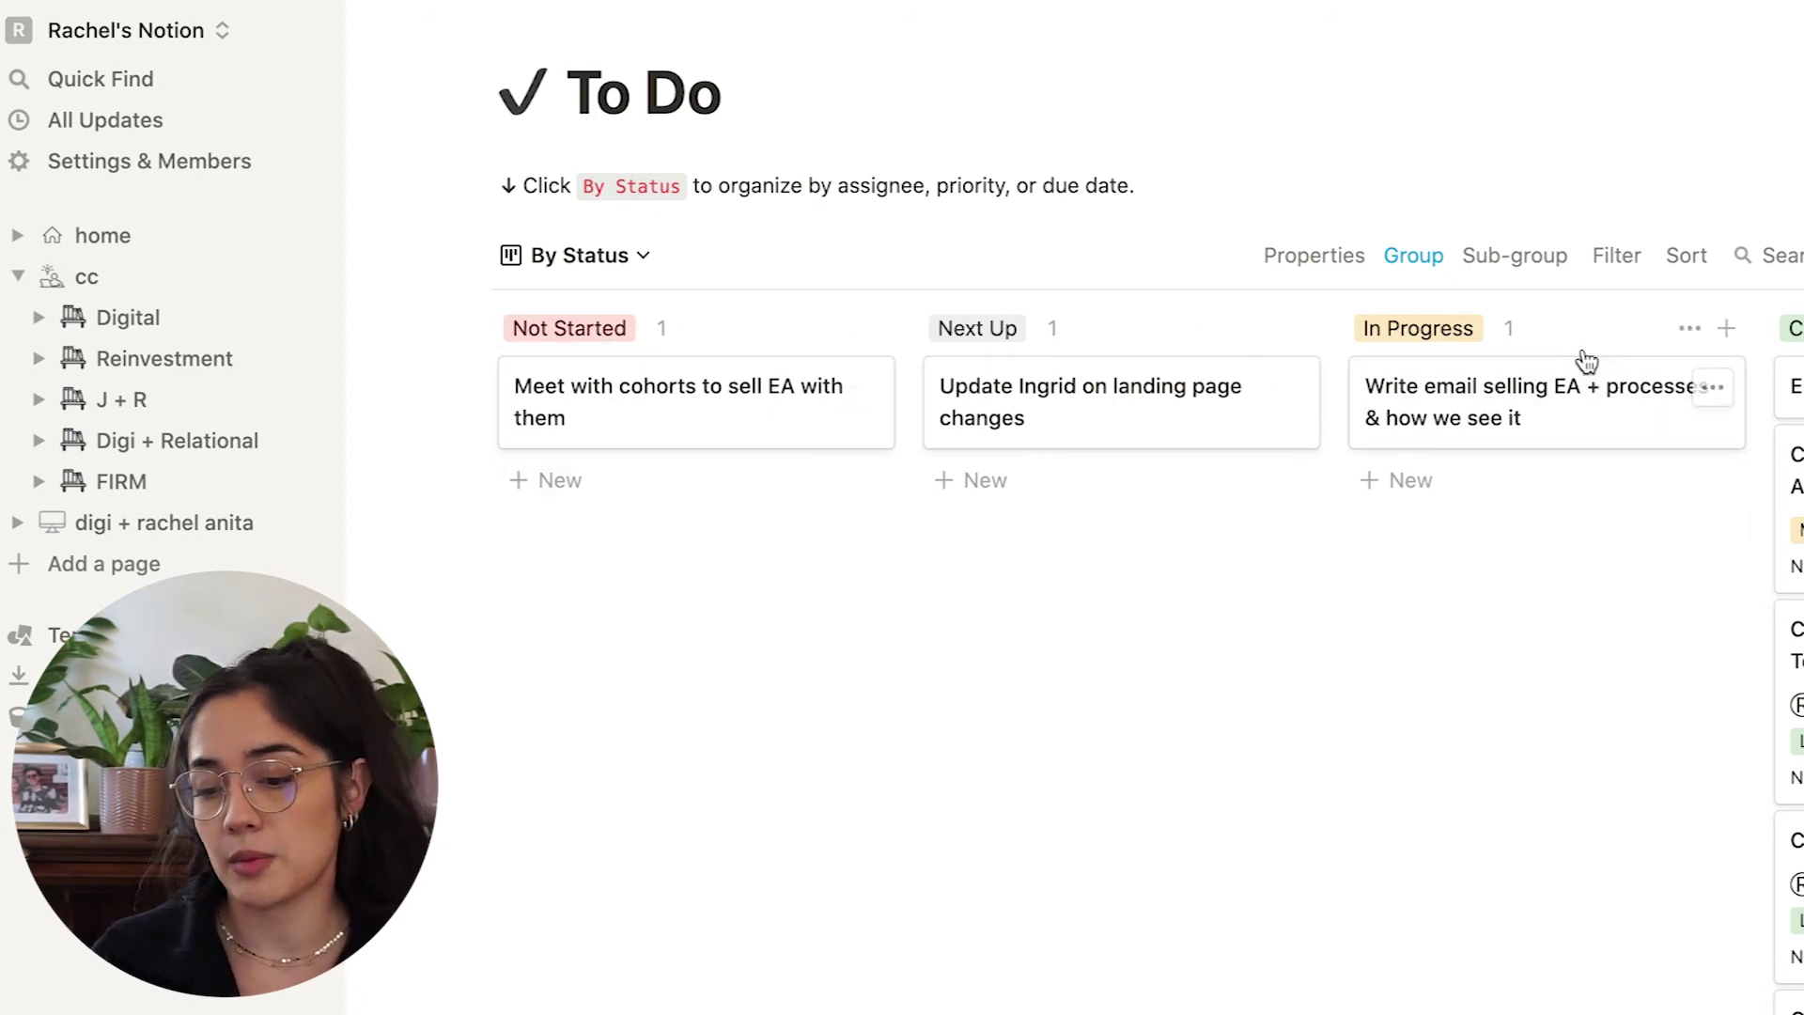
pyautogui.scroll(-3, 1456, 695)
pyautogui.scroll(3, 1456, 695)
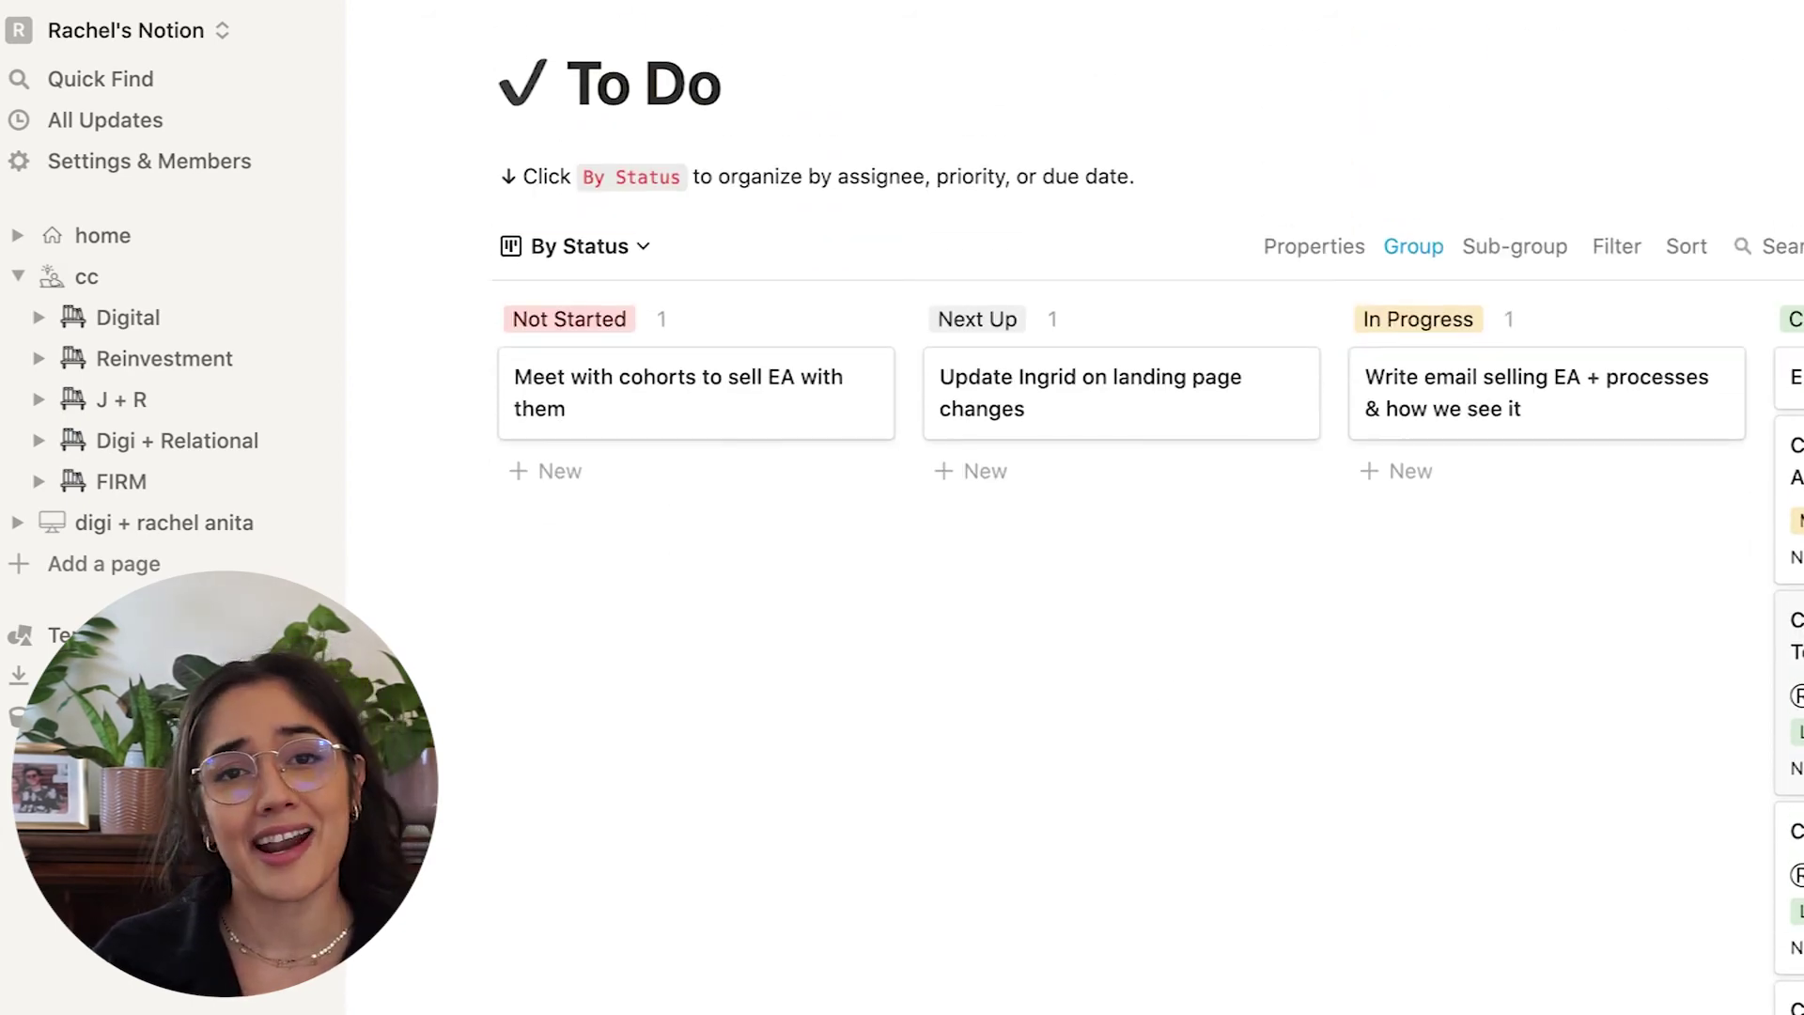
pyautogui.hscroll(5, 1456, 696)
pyautogui.hscroll(-5, 1456, 696)
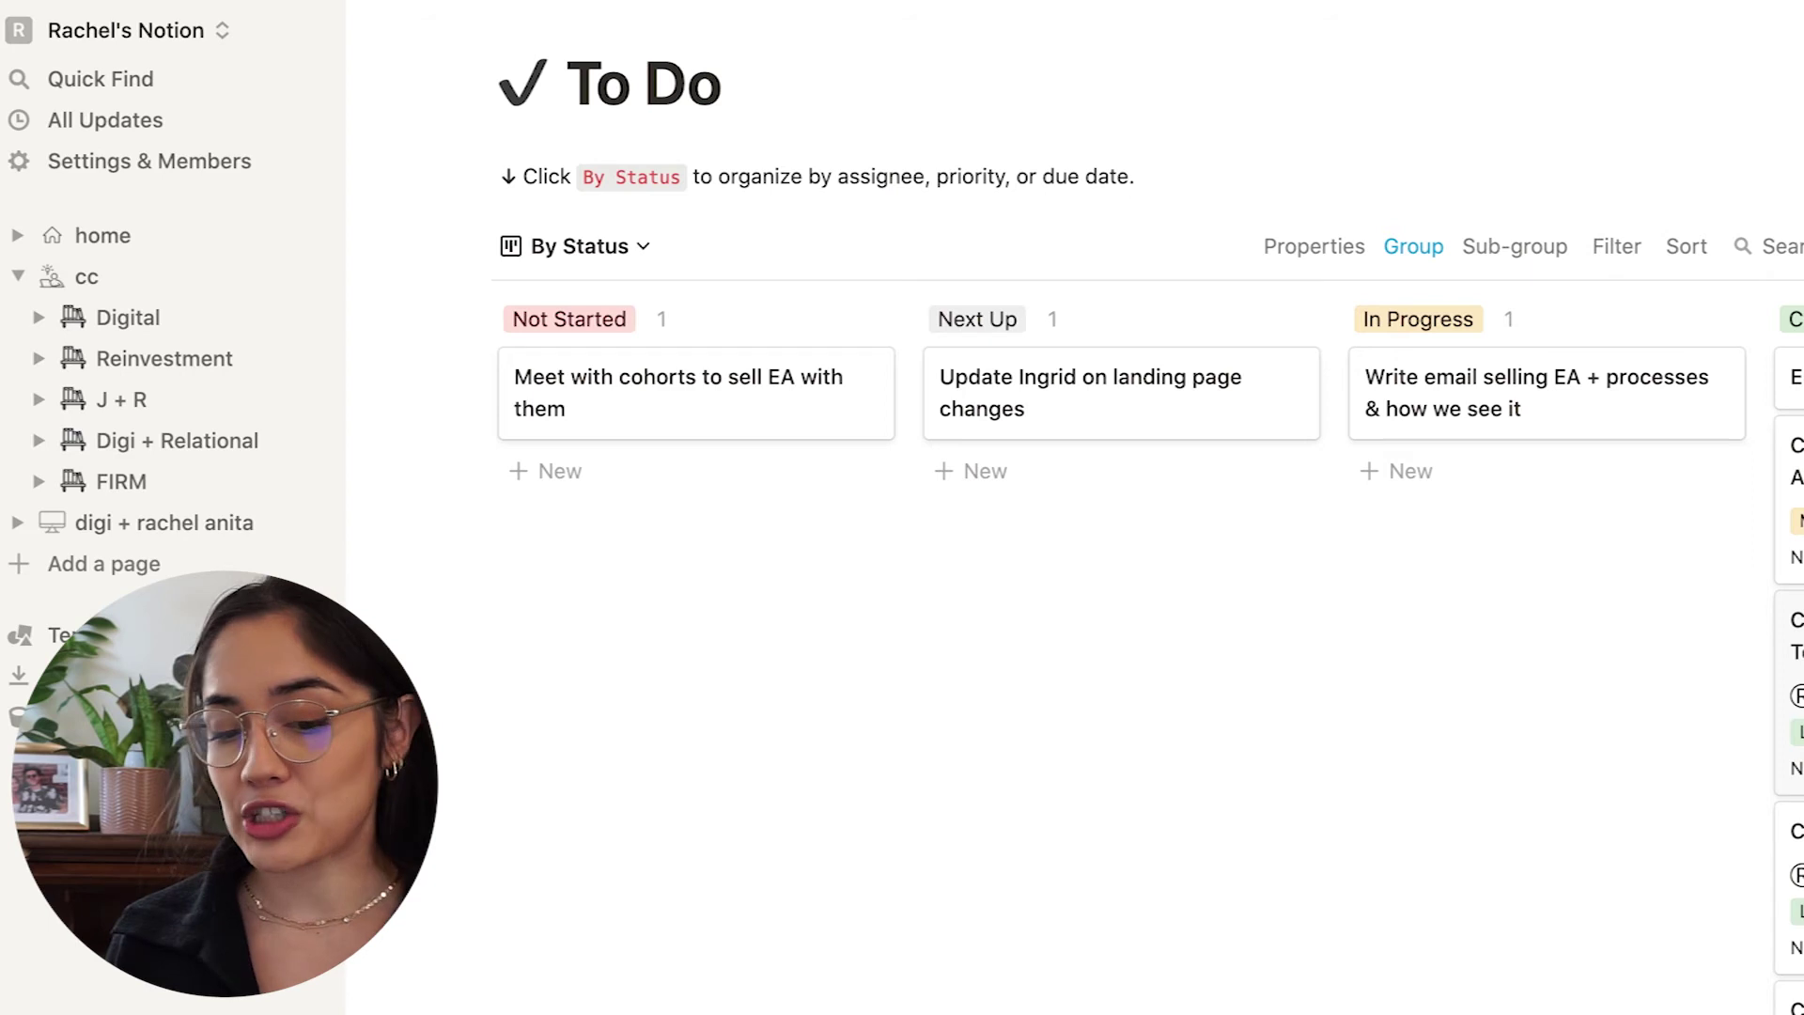
pyautogui.click(18, 277)
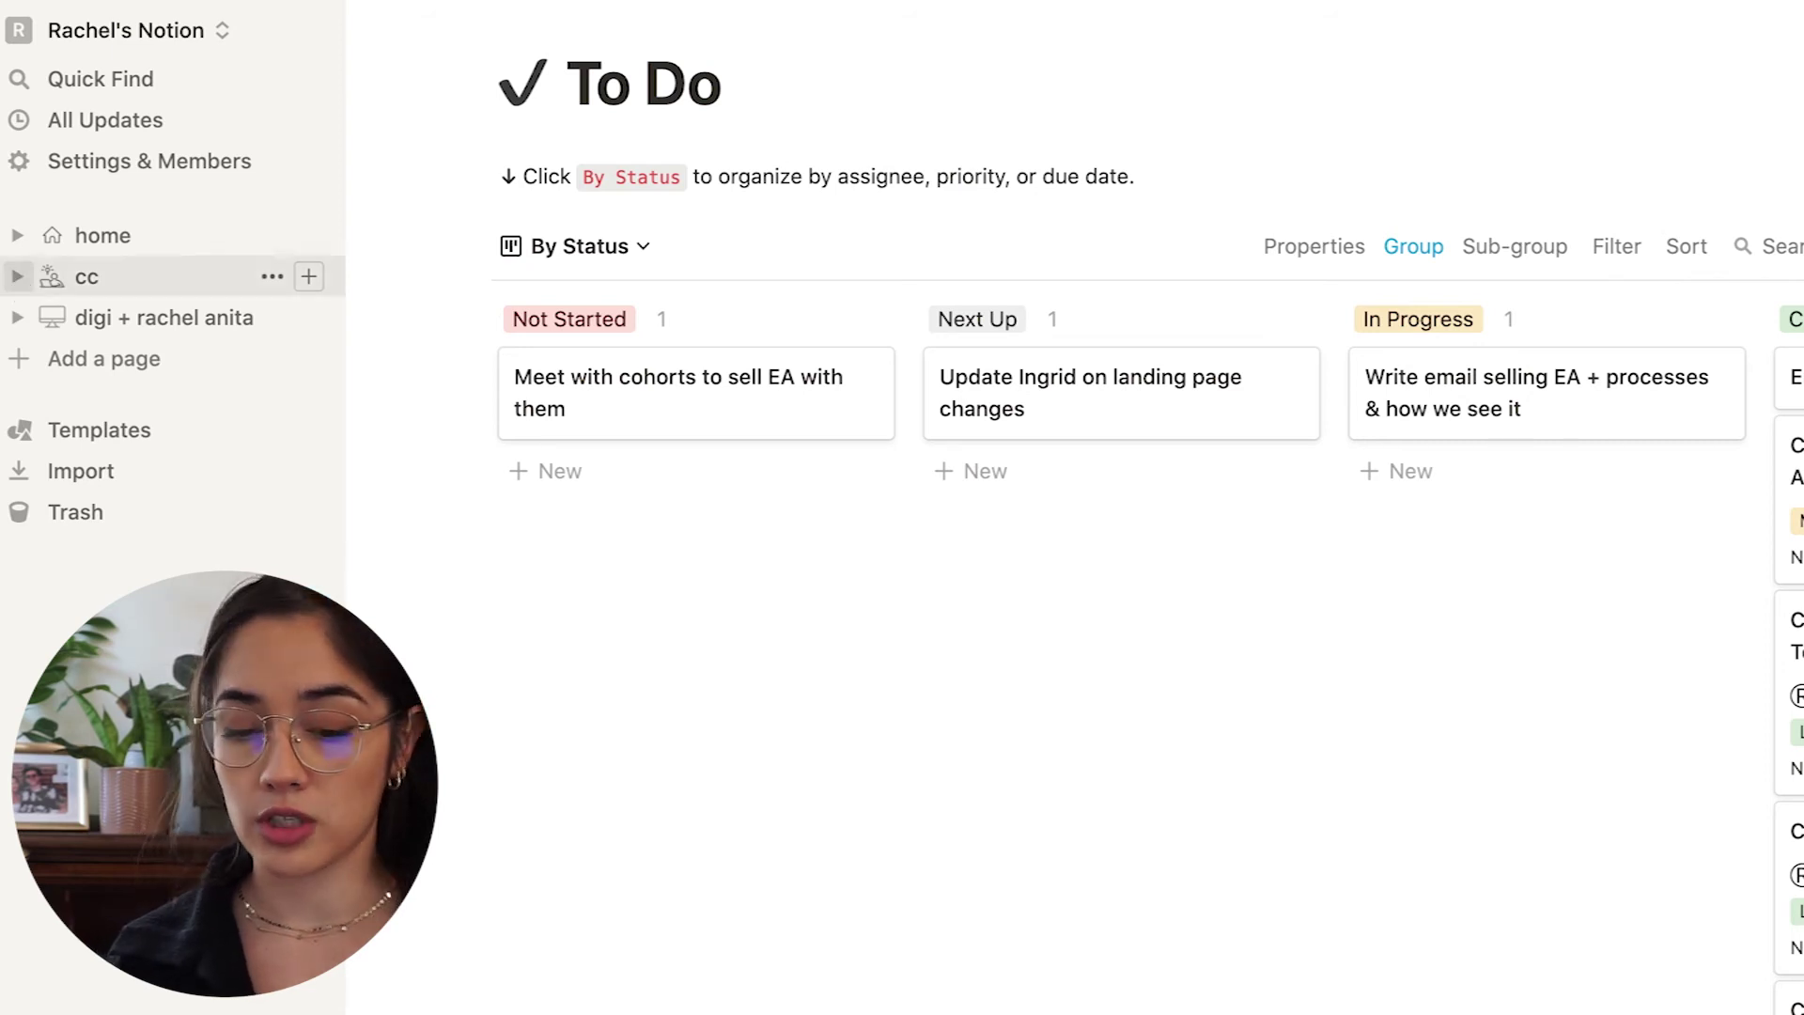
pyautogui.click(123, 333)
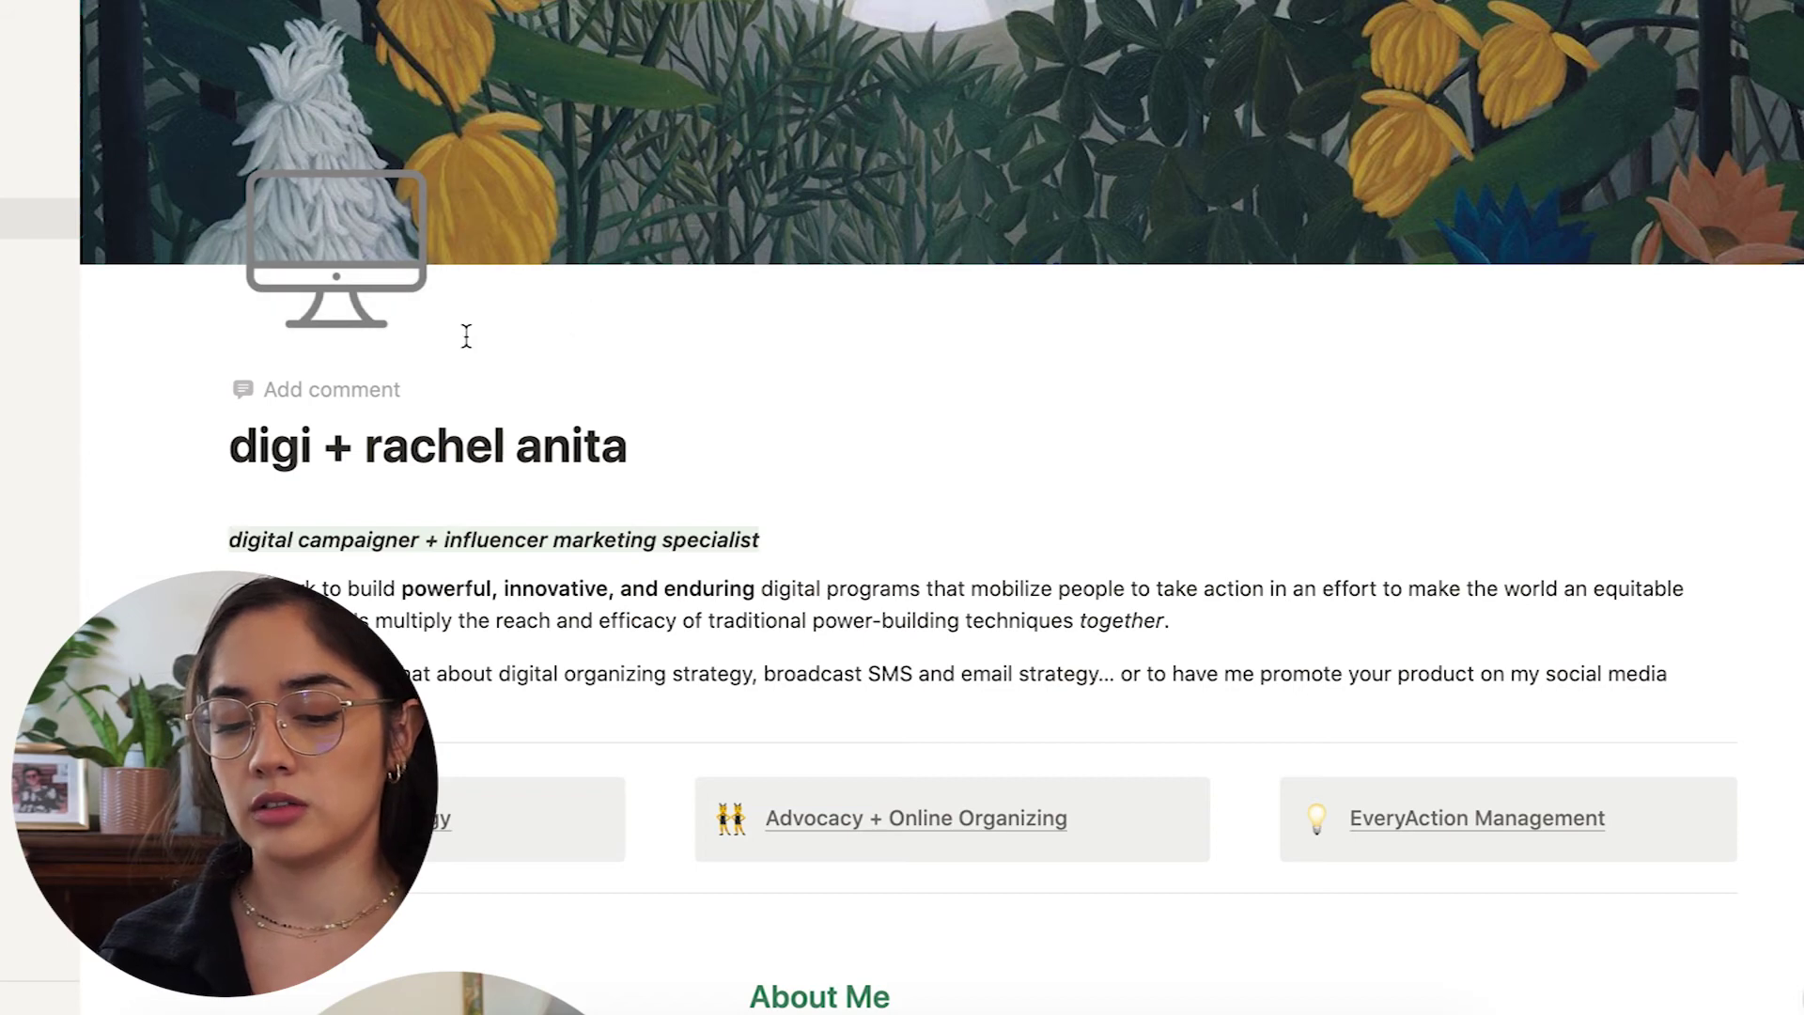
# Scroll through the digi portfolio page and test its embedded email contact form.
pyautogui.scroll(-1, 867, 357)
pyautogui.scroll(1, 867, 358)
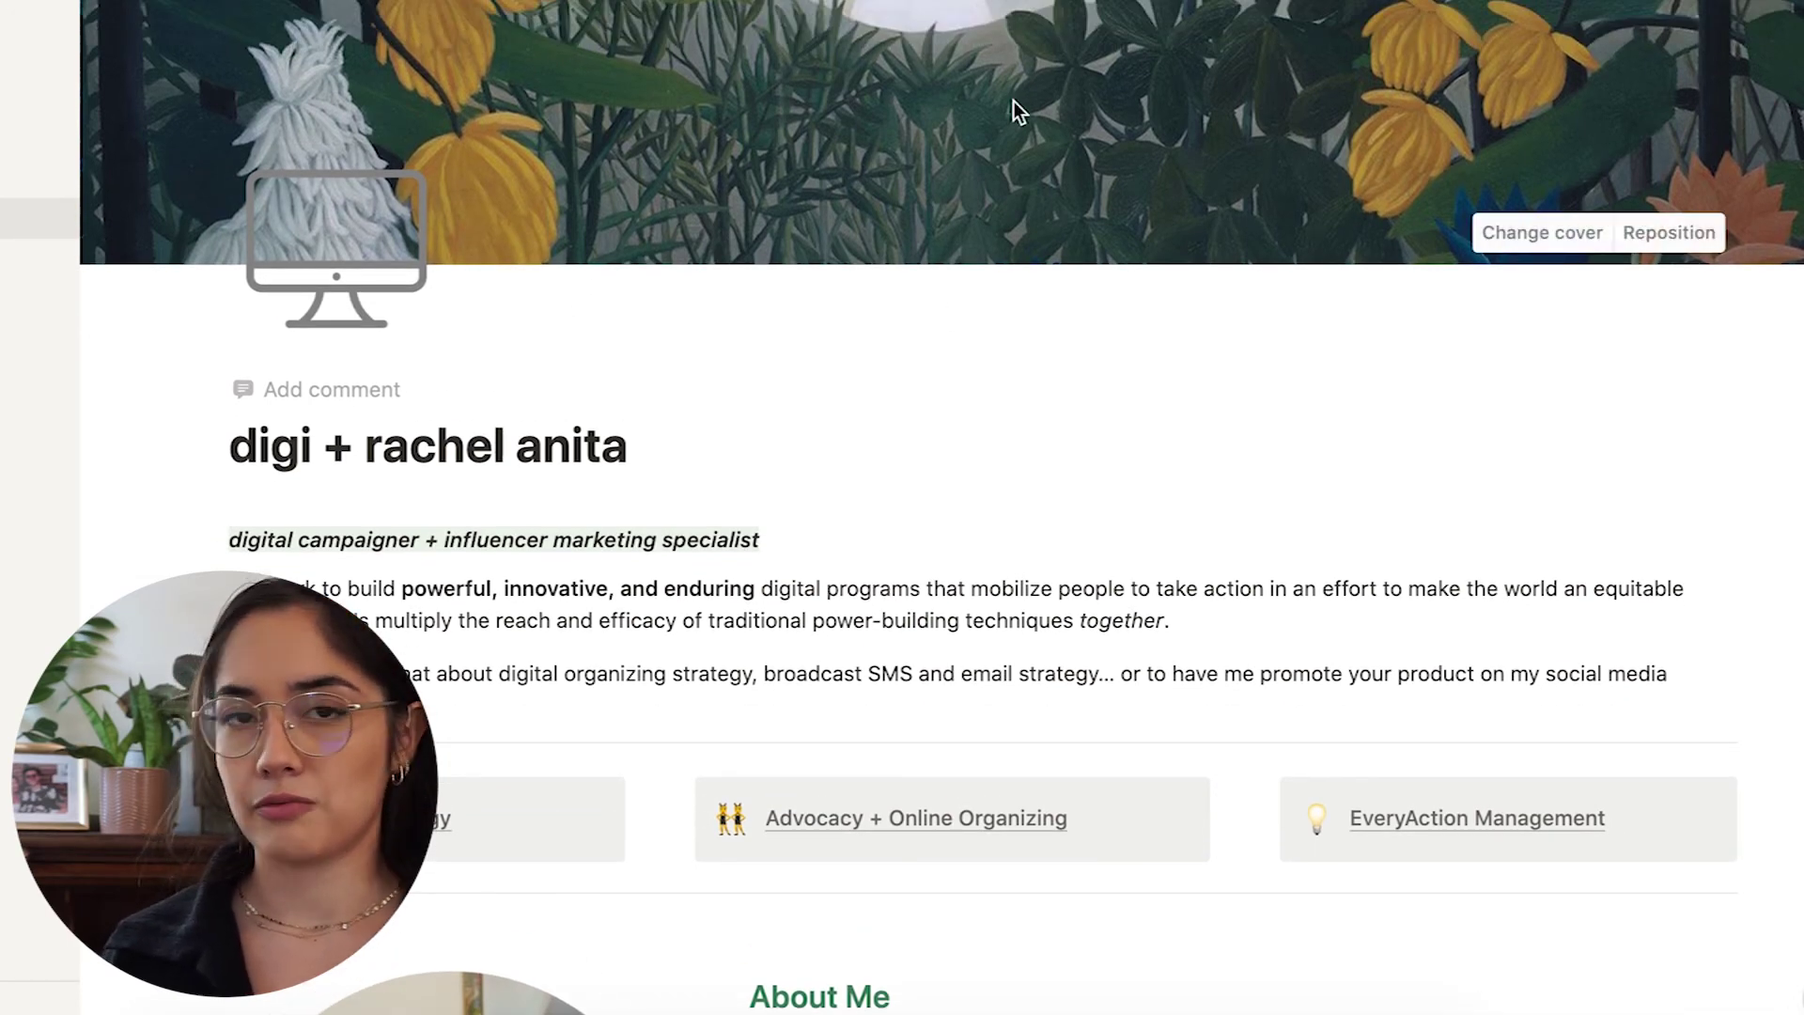
pyautogui.scroll(-3, 1013, 99)
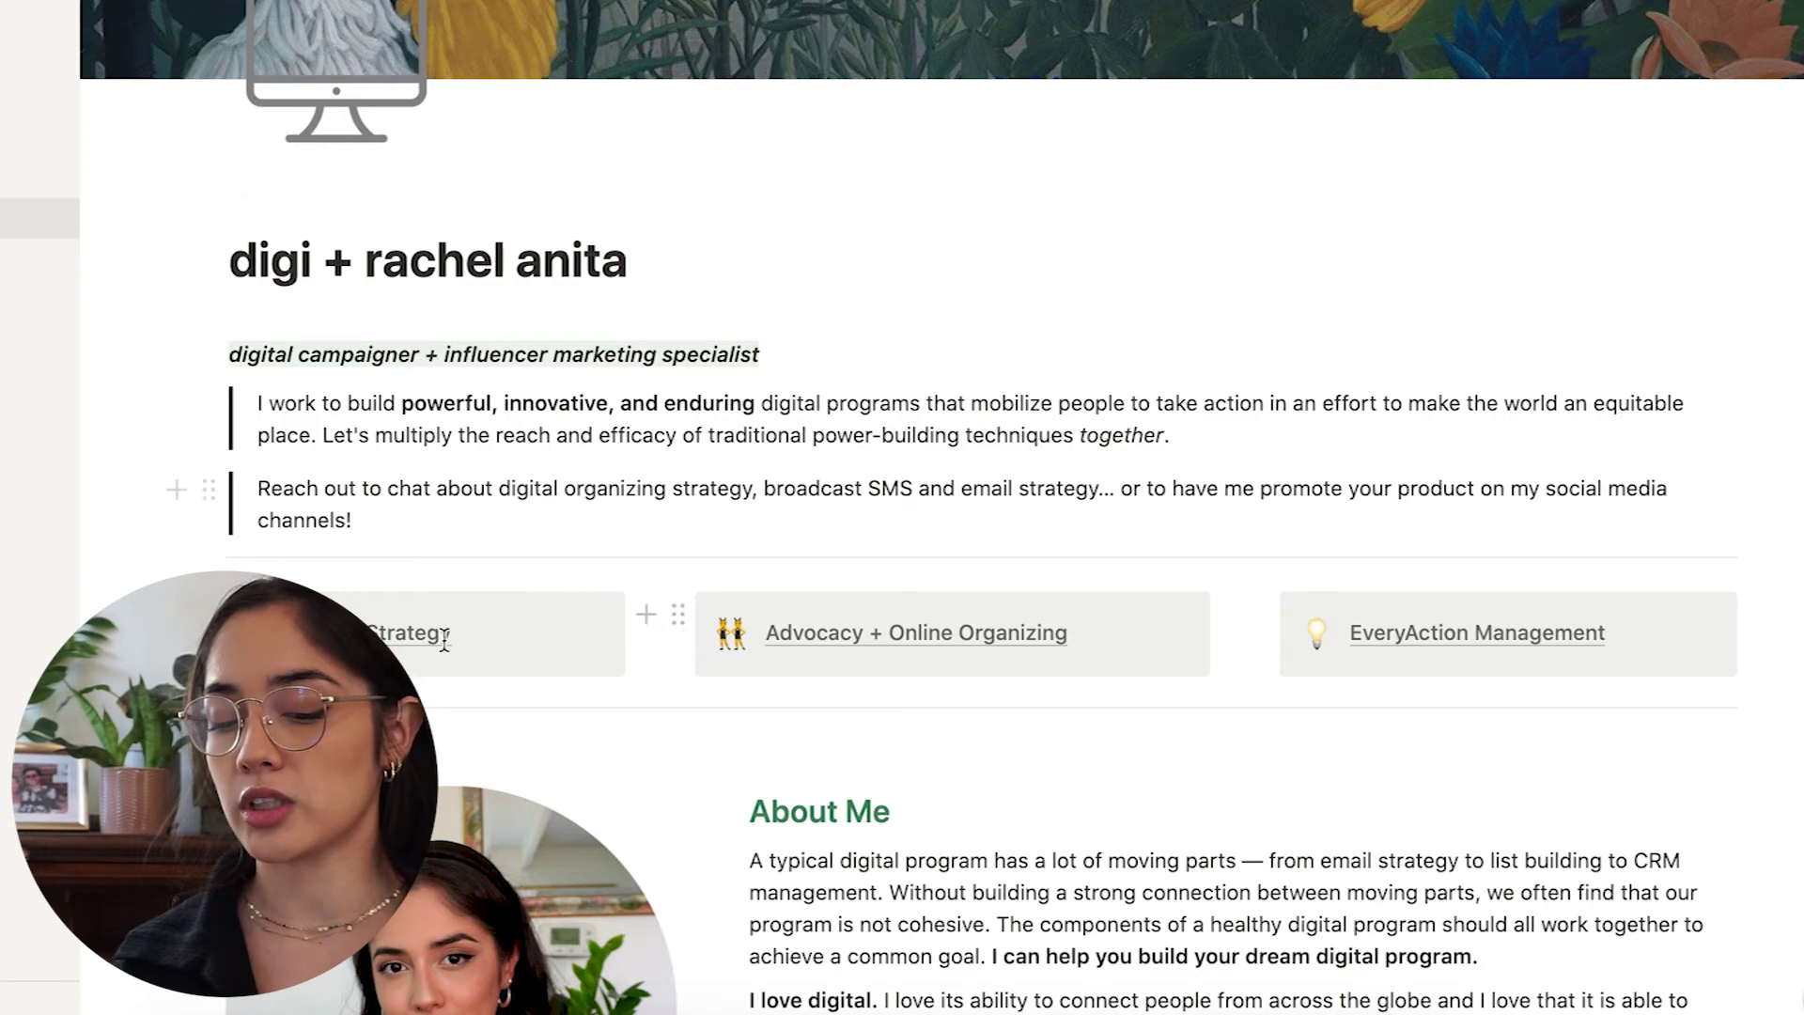
pyautogui.scroll(-3, 1397, 660)
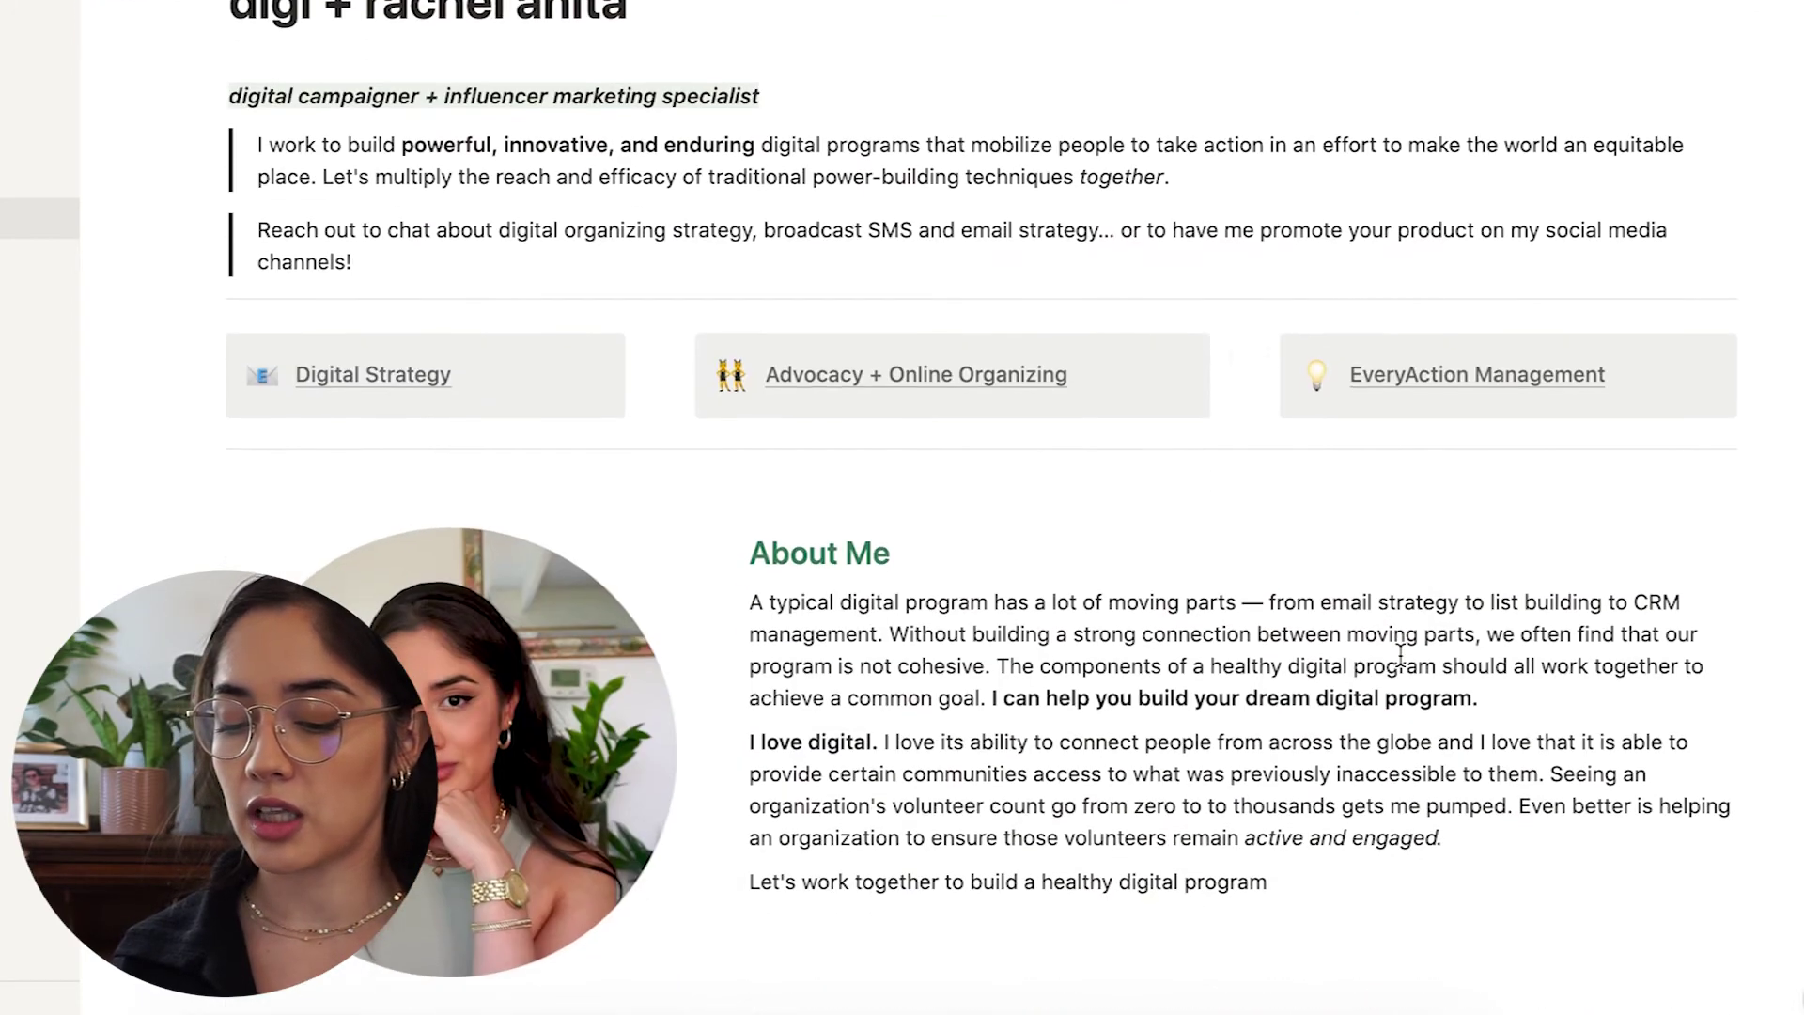
pyautogui.scroll(-9, 933, 789)
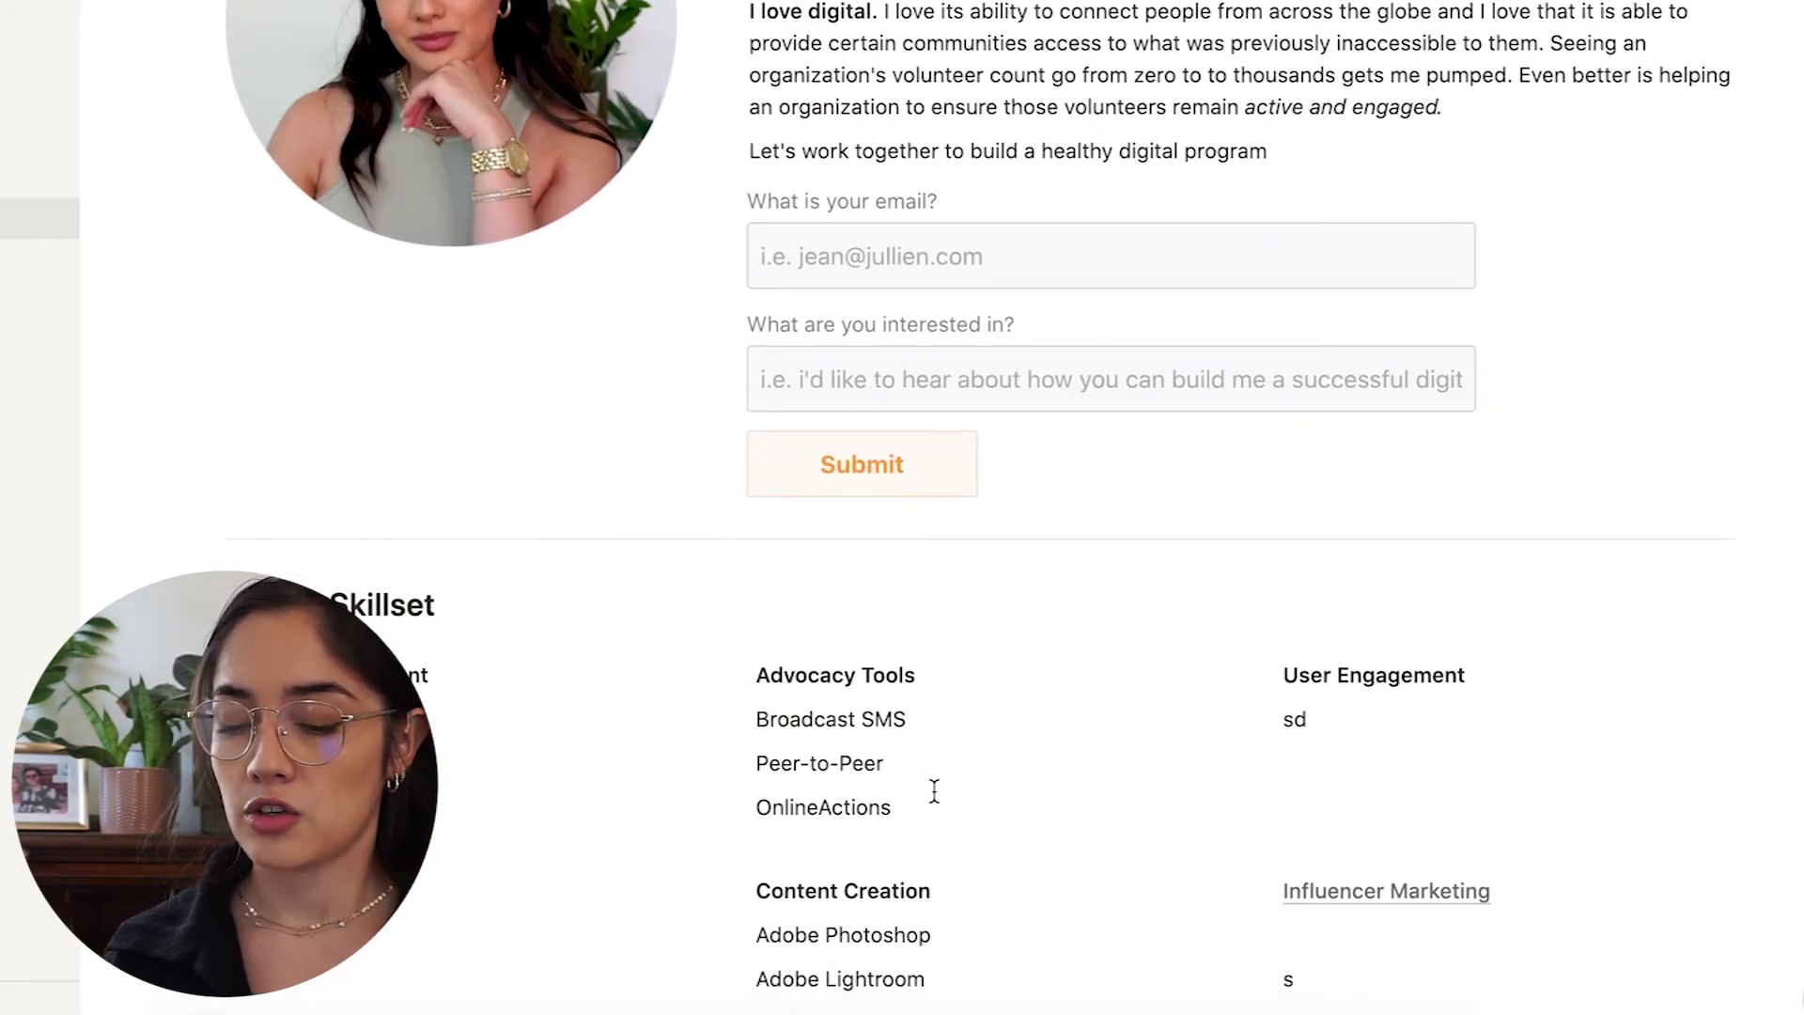
pyautogui.scroll(2, 924, 507)
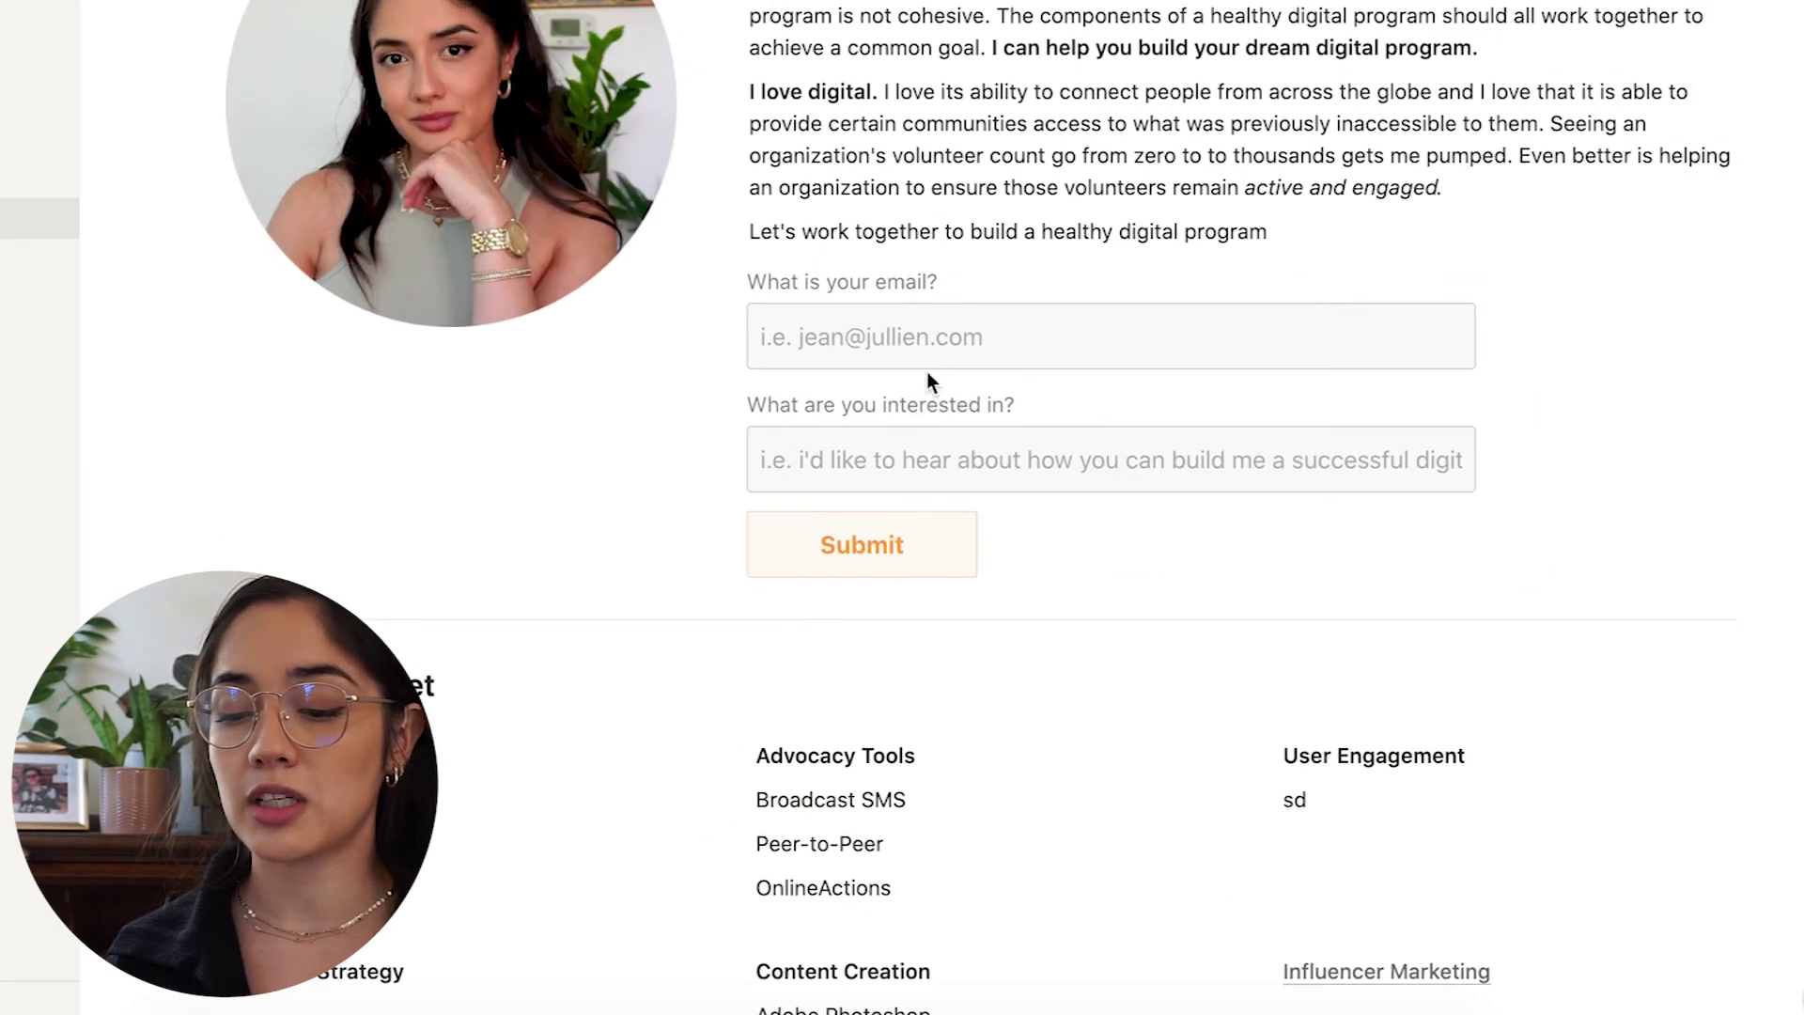
pyautogui.click(931, 341)
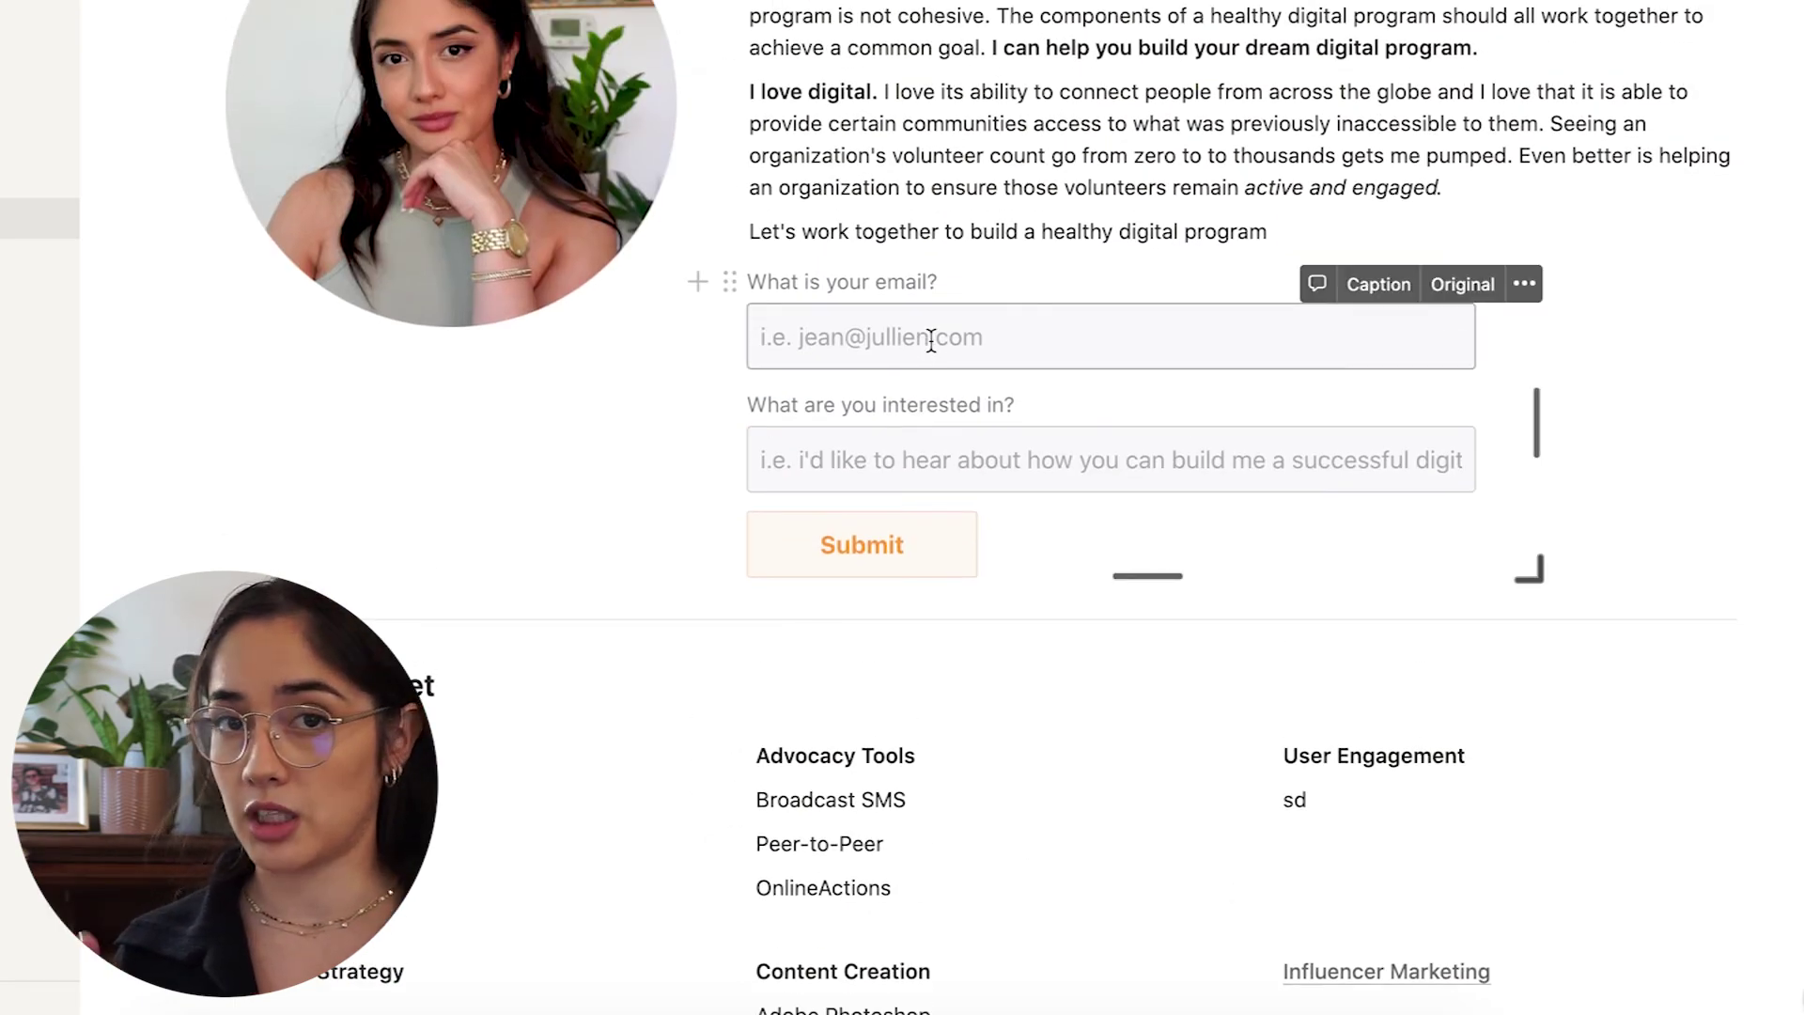
pyautogui.scroll(-1, 931, 341)
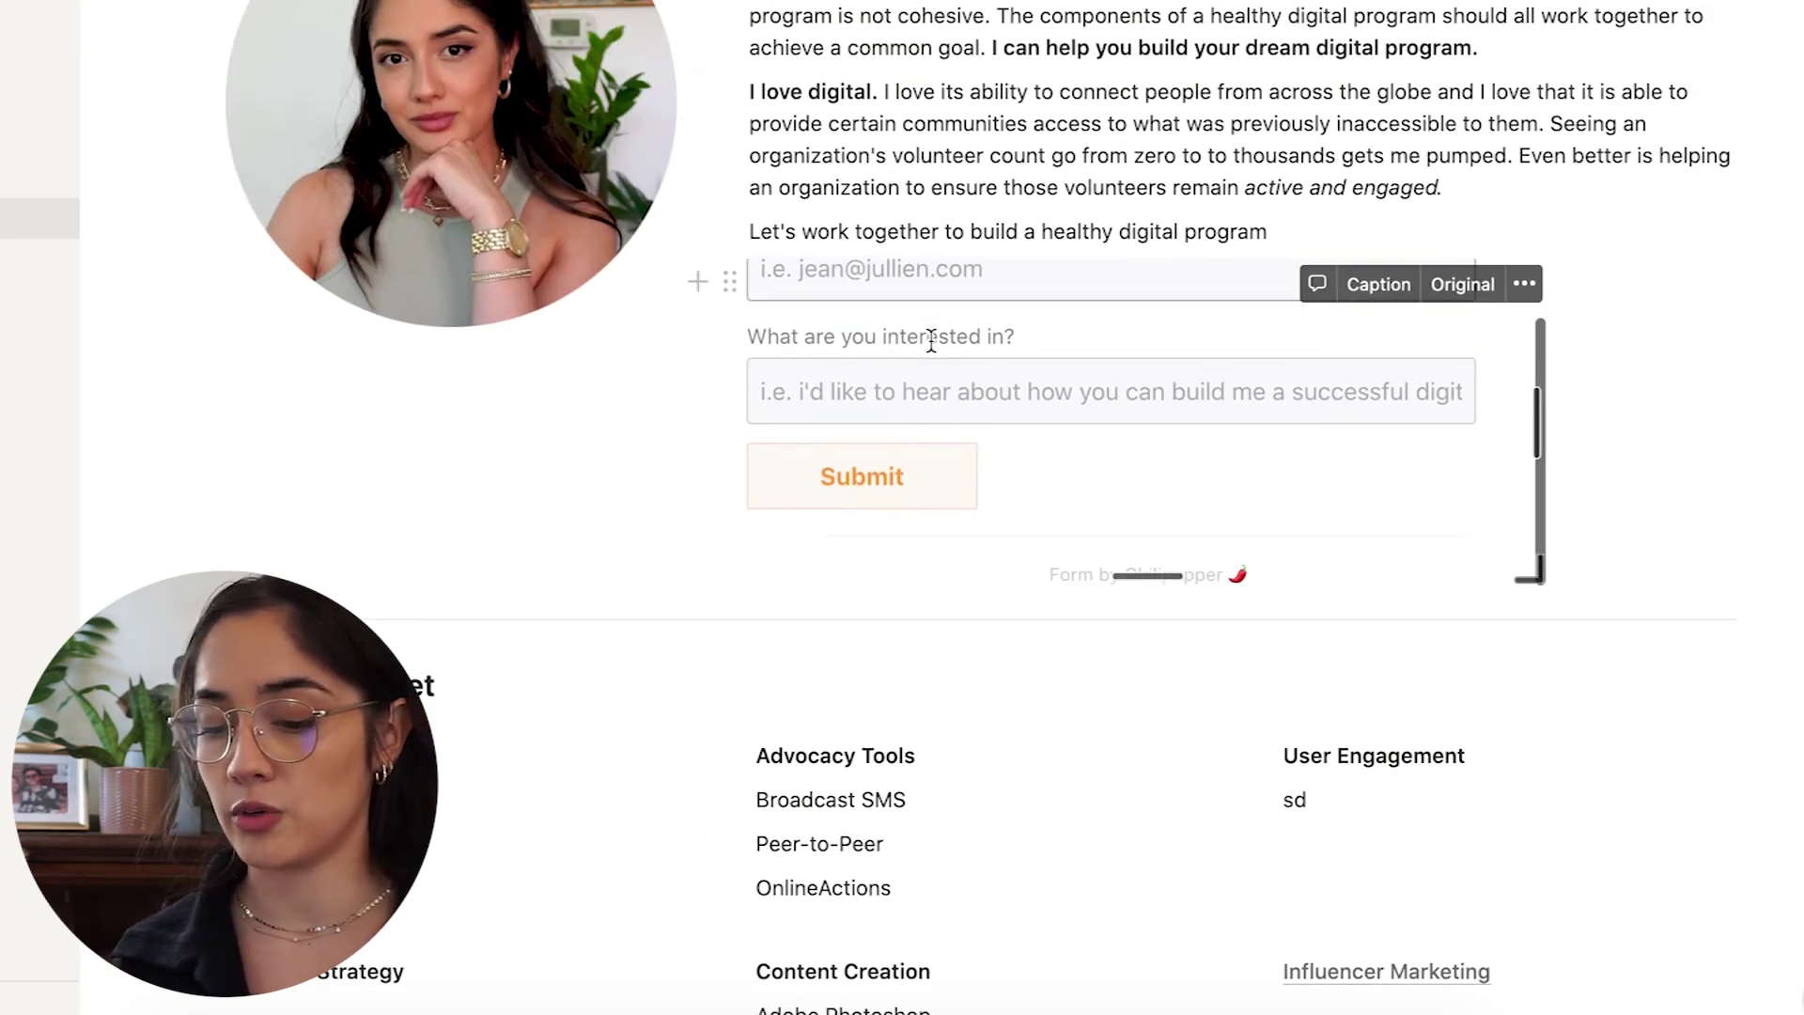
pyautogui.click(918, 685)
pyautogui.scroll(-6, 916, 695)
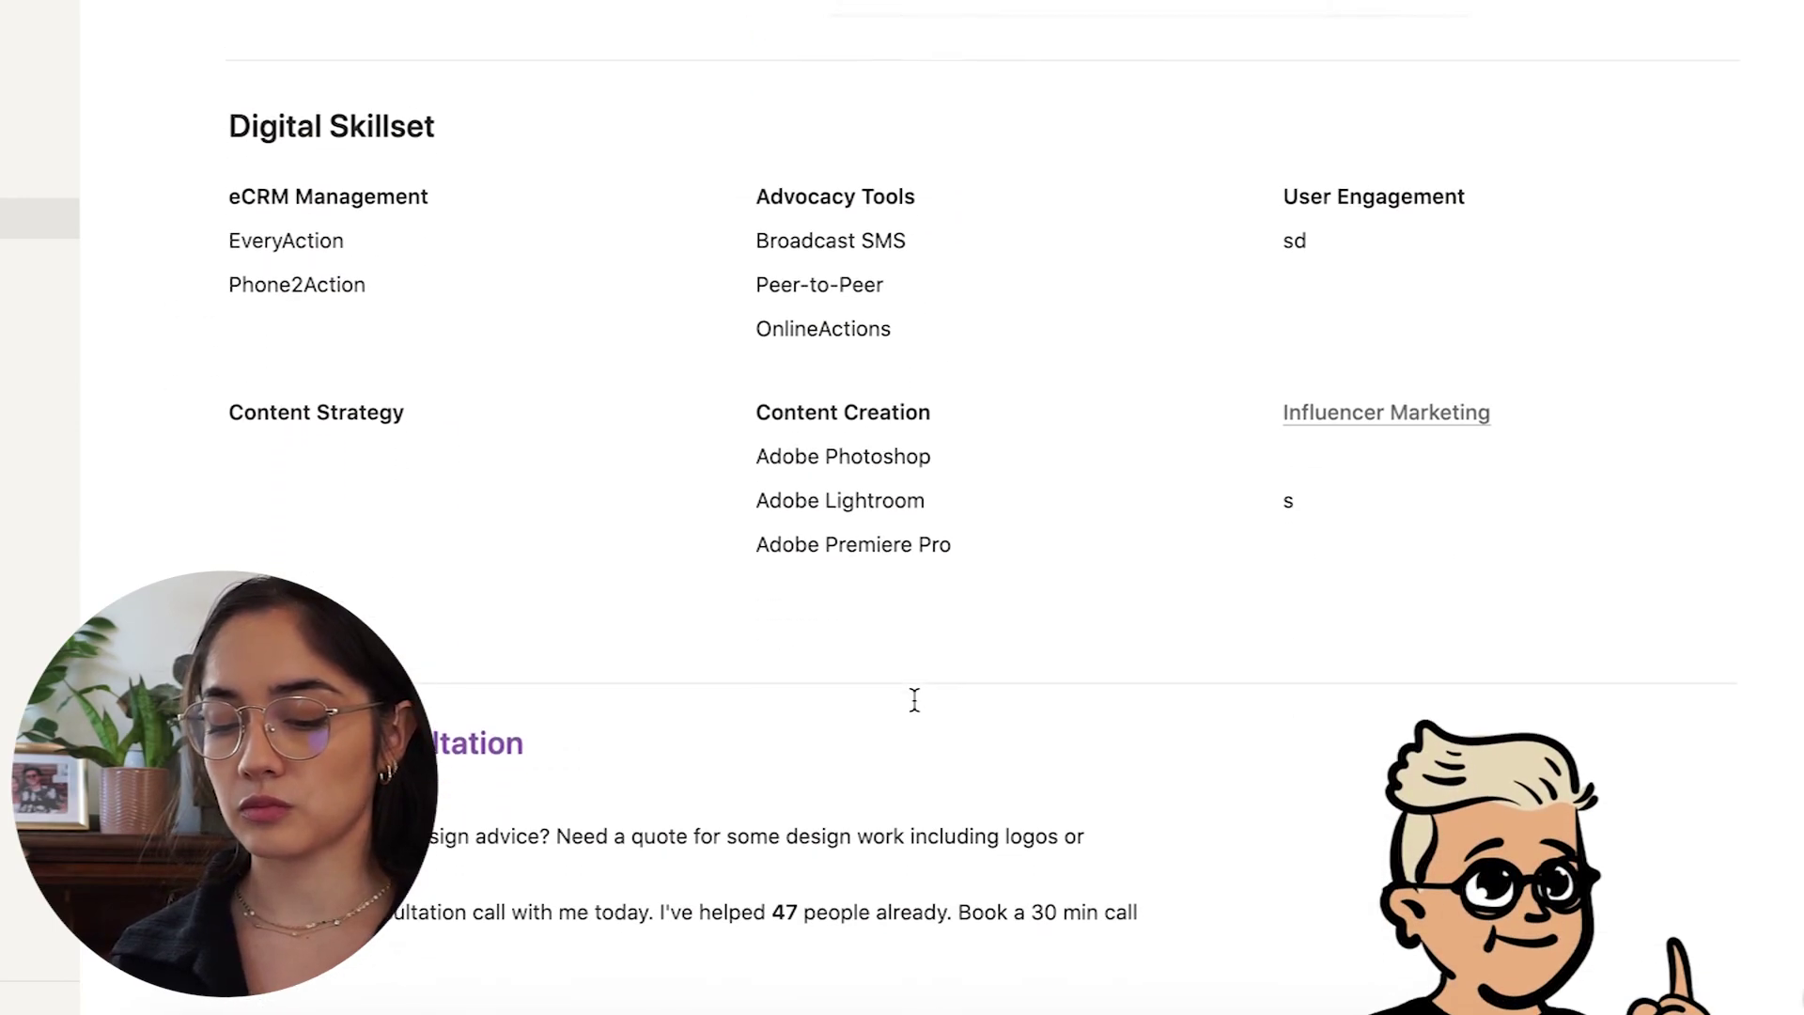
pyautogui.scroll(15, 914, 700)
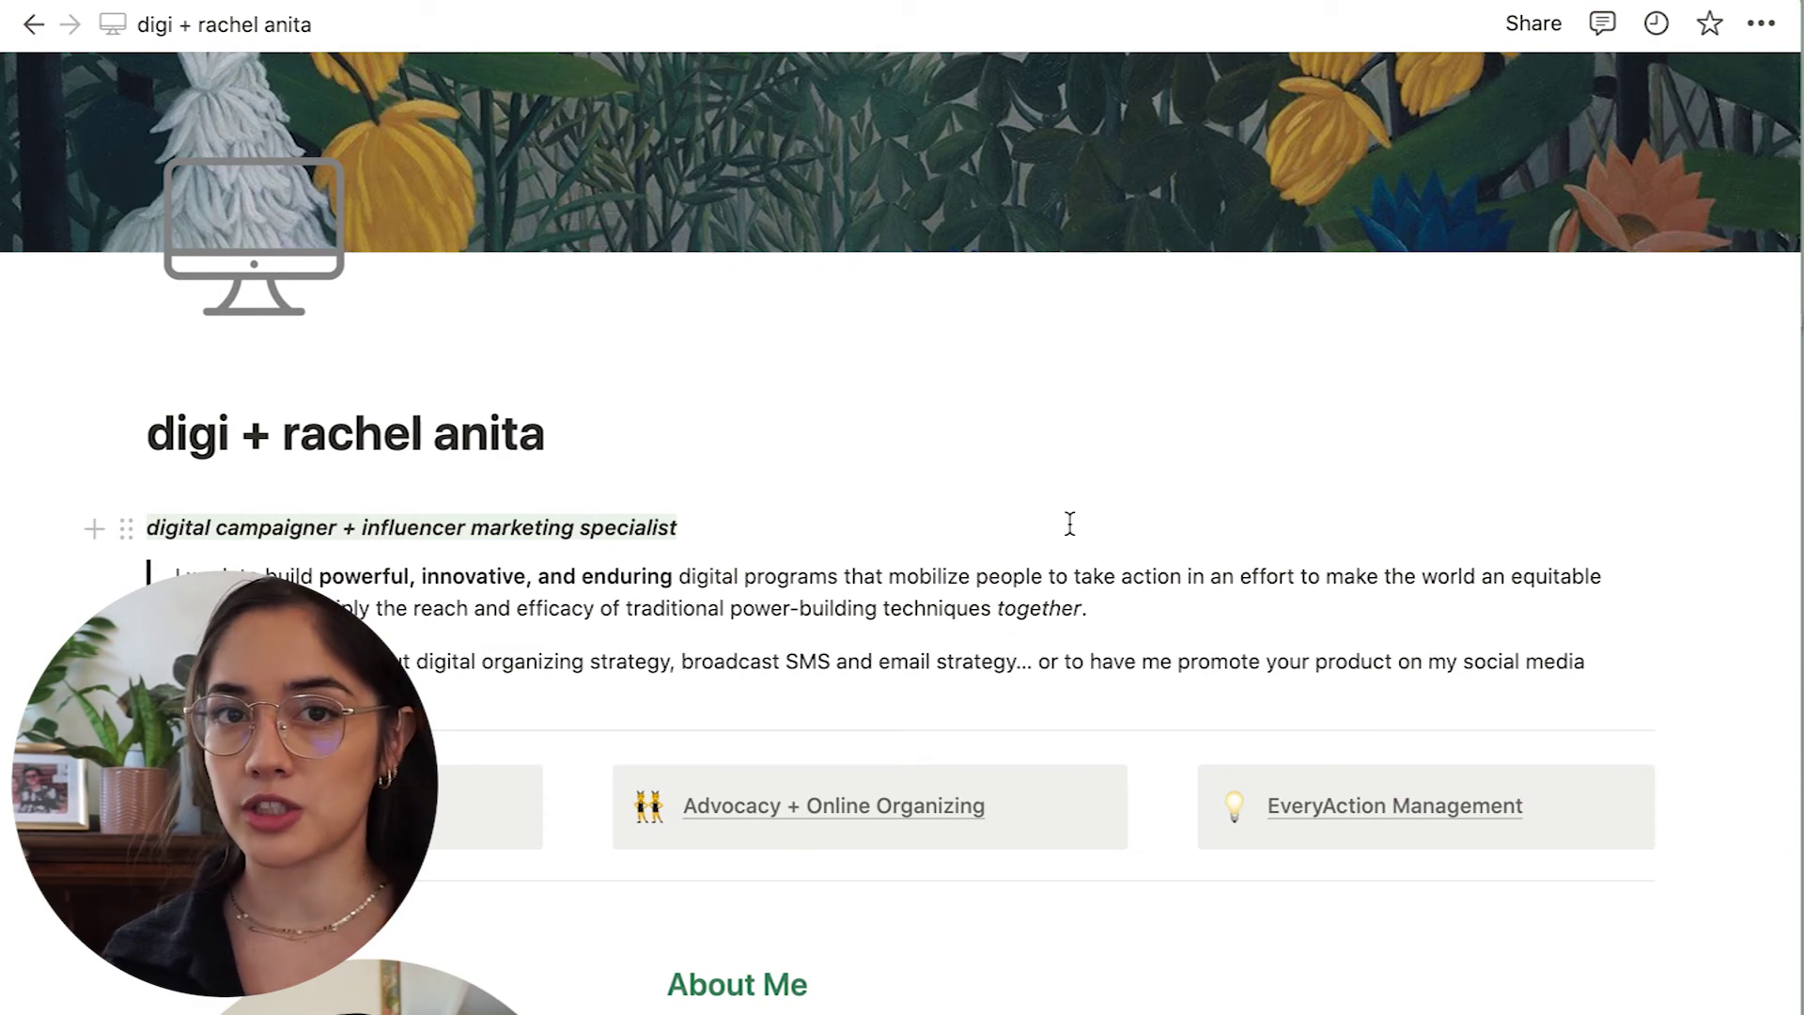
# Publish the page to the web, copy its public link, and switch to the browser.
pyautogui.click(1537, 24)
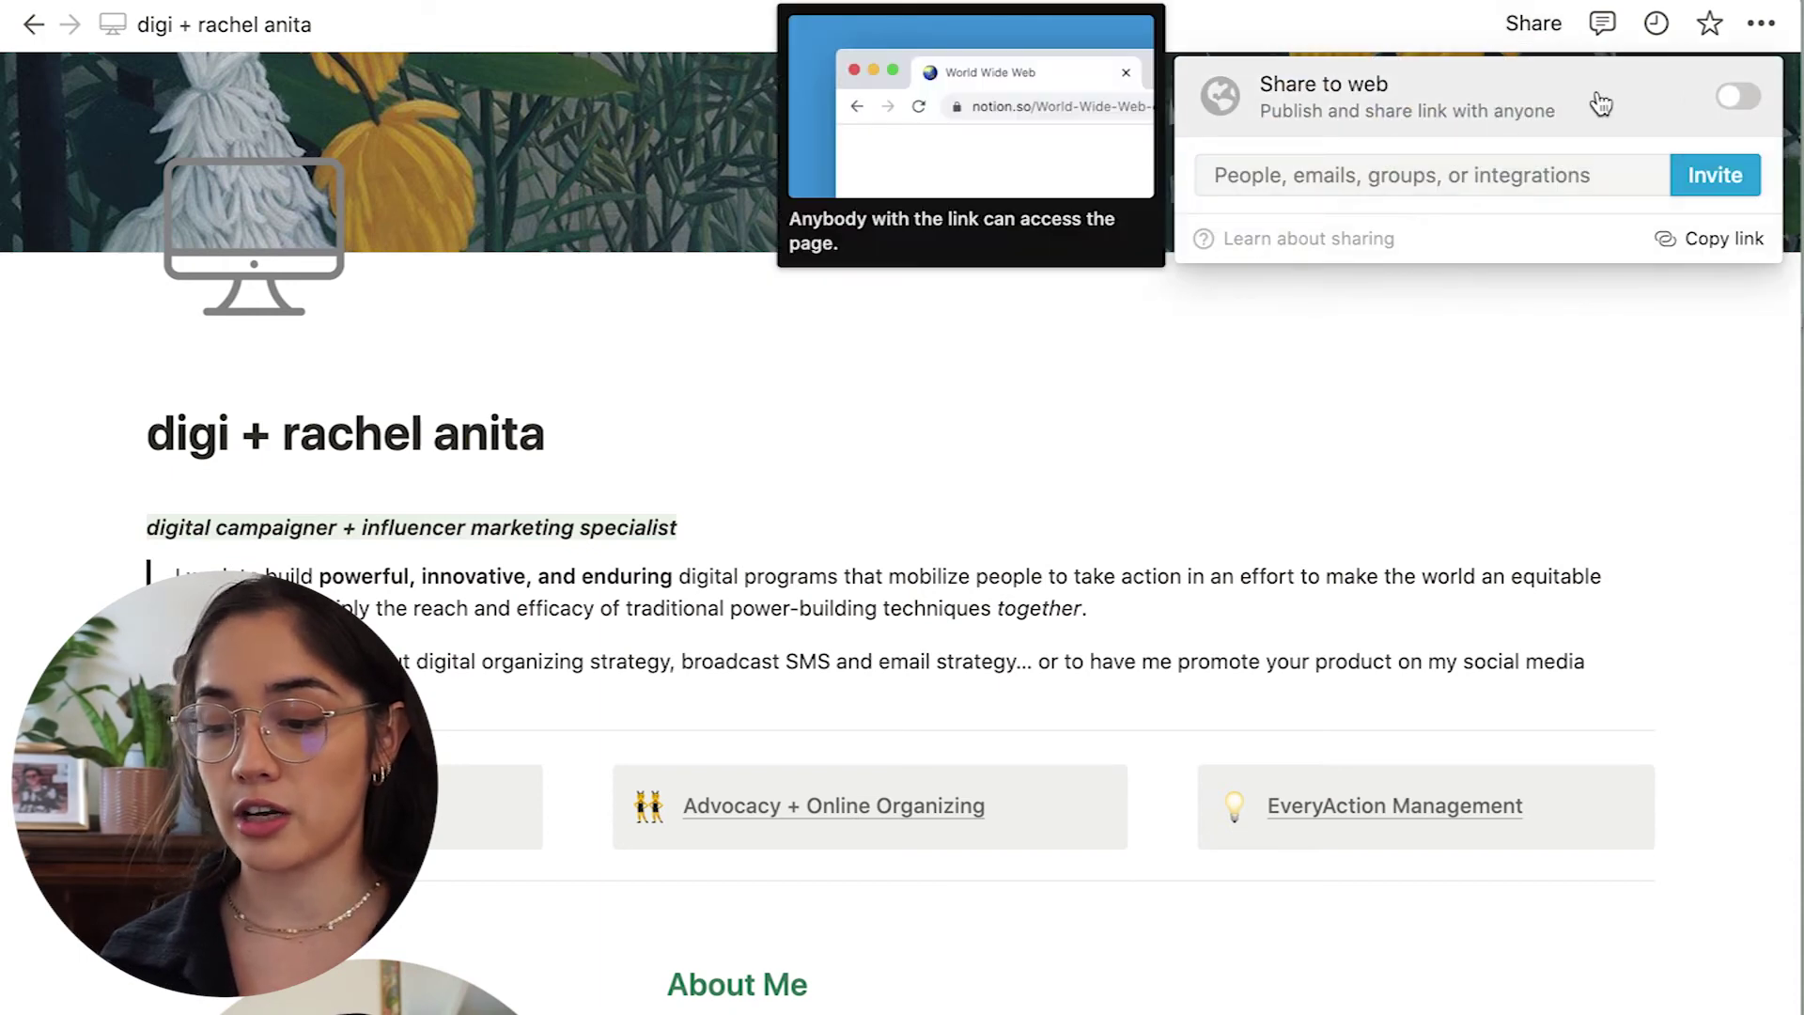
pyautogui.click(1737, 144)
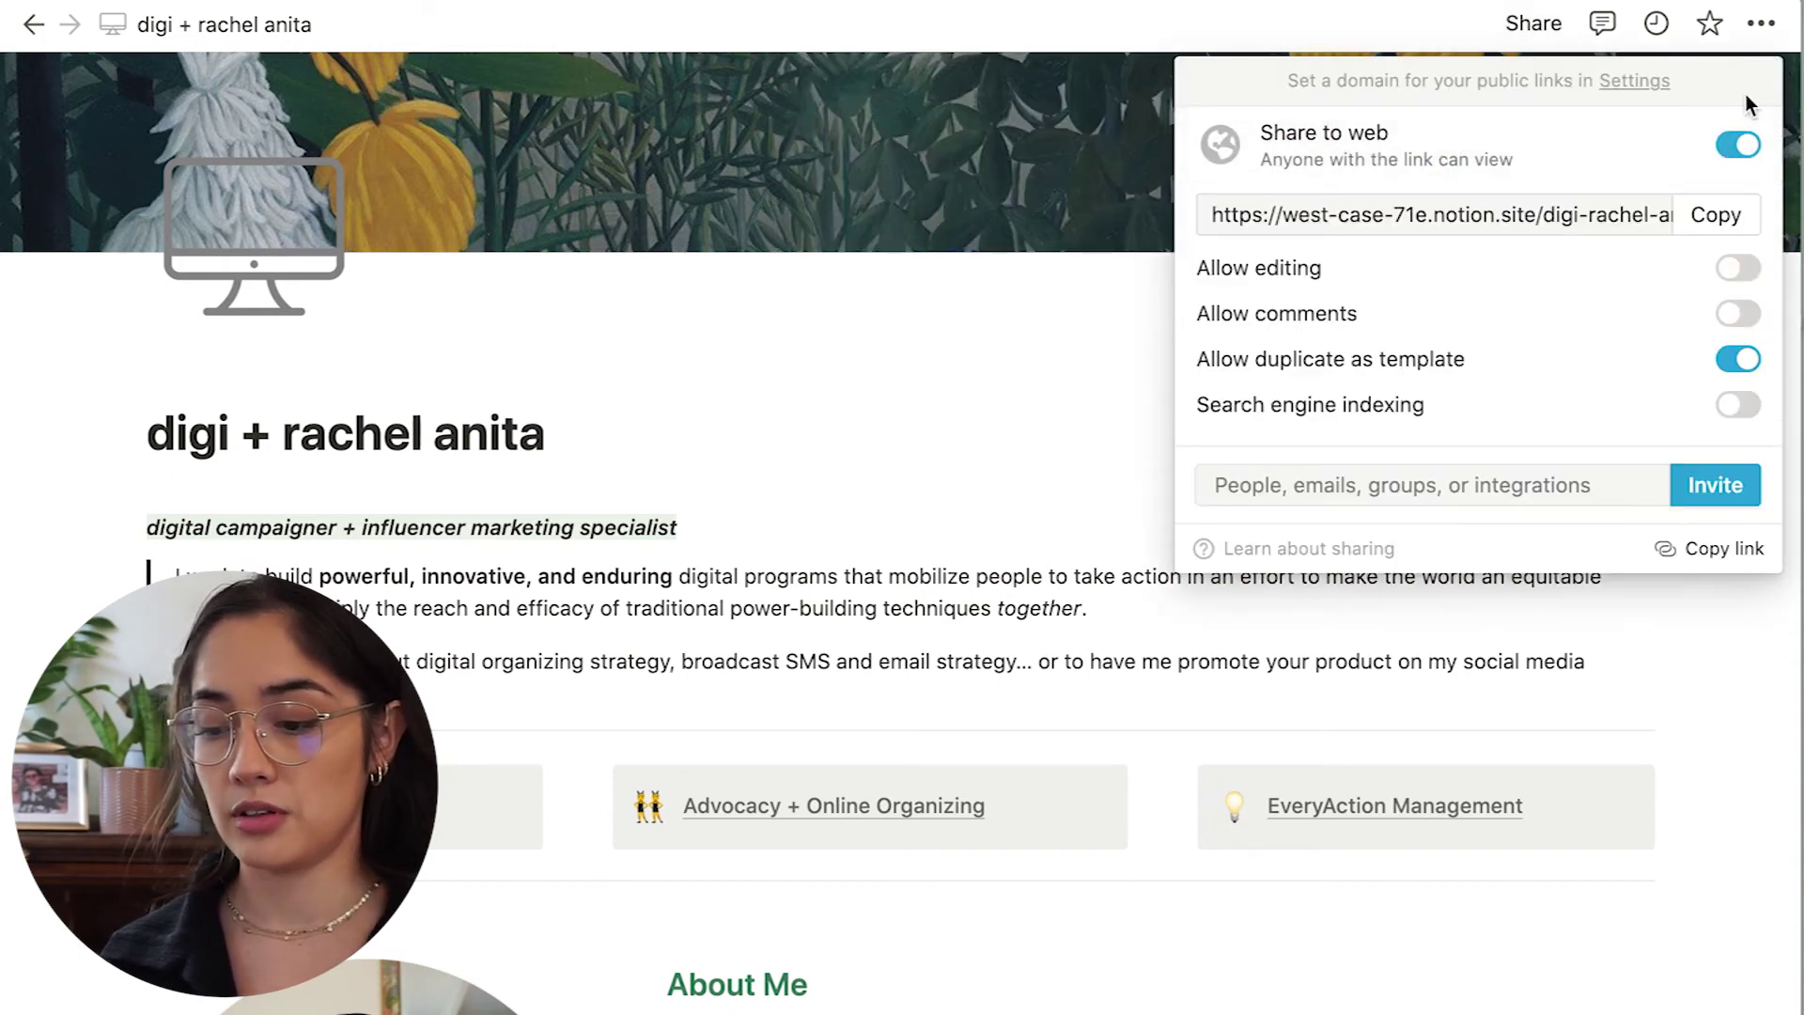
pyautogui.click(1725, 224)
pyautogui.press('super+Tab')
# Load the copied public page link in Chrome and maximise the browser window.
pyautogui.click(250, 76)
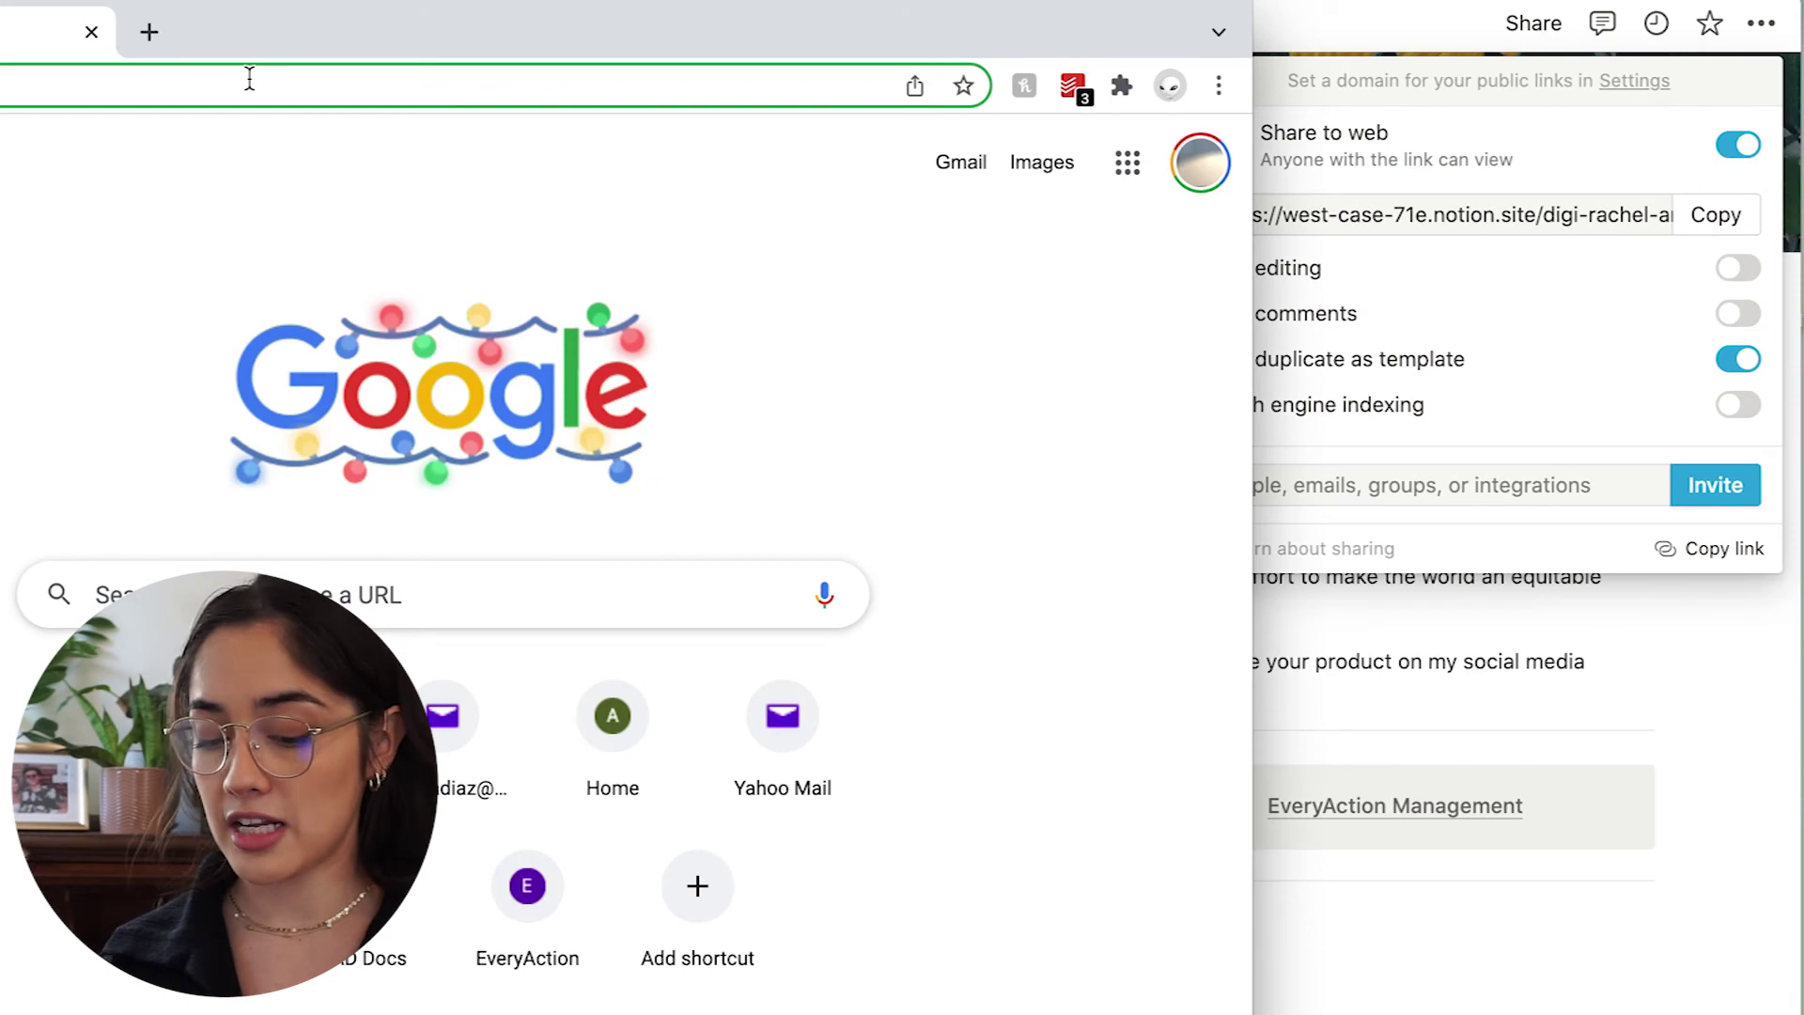
pyautogui.write('https://west-case-71e.notion.site/digi-rachel-anita-8e16ea8553c748b7a4332ff980aa933d')
pyautogui.press('Return')
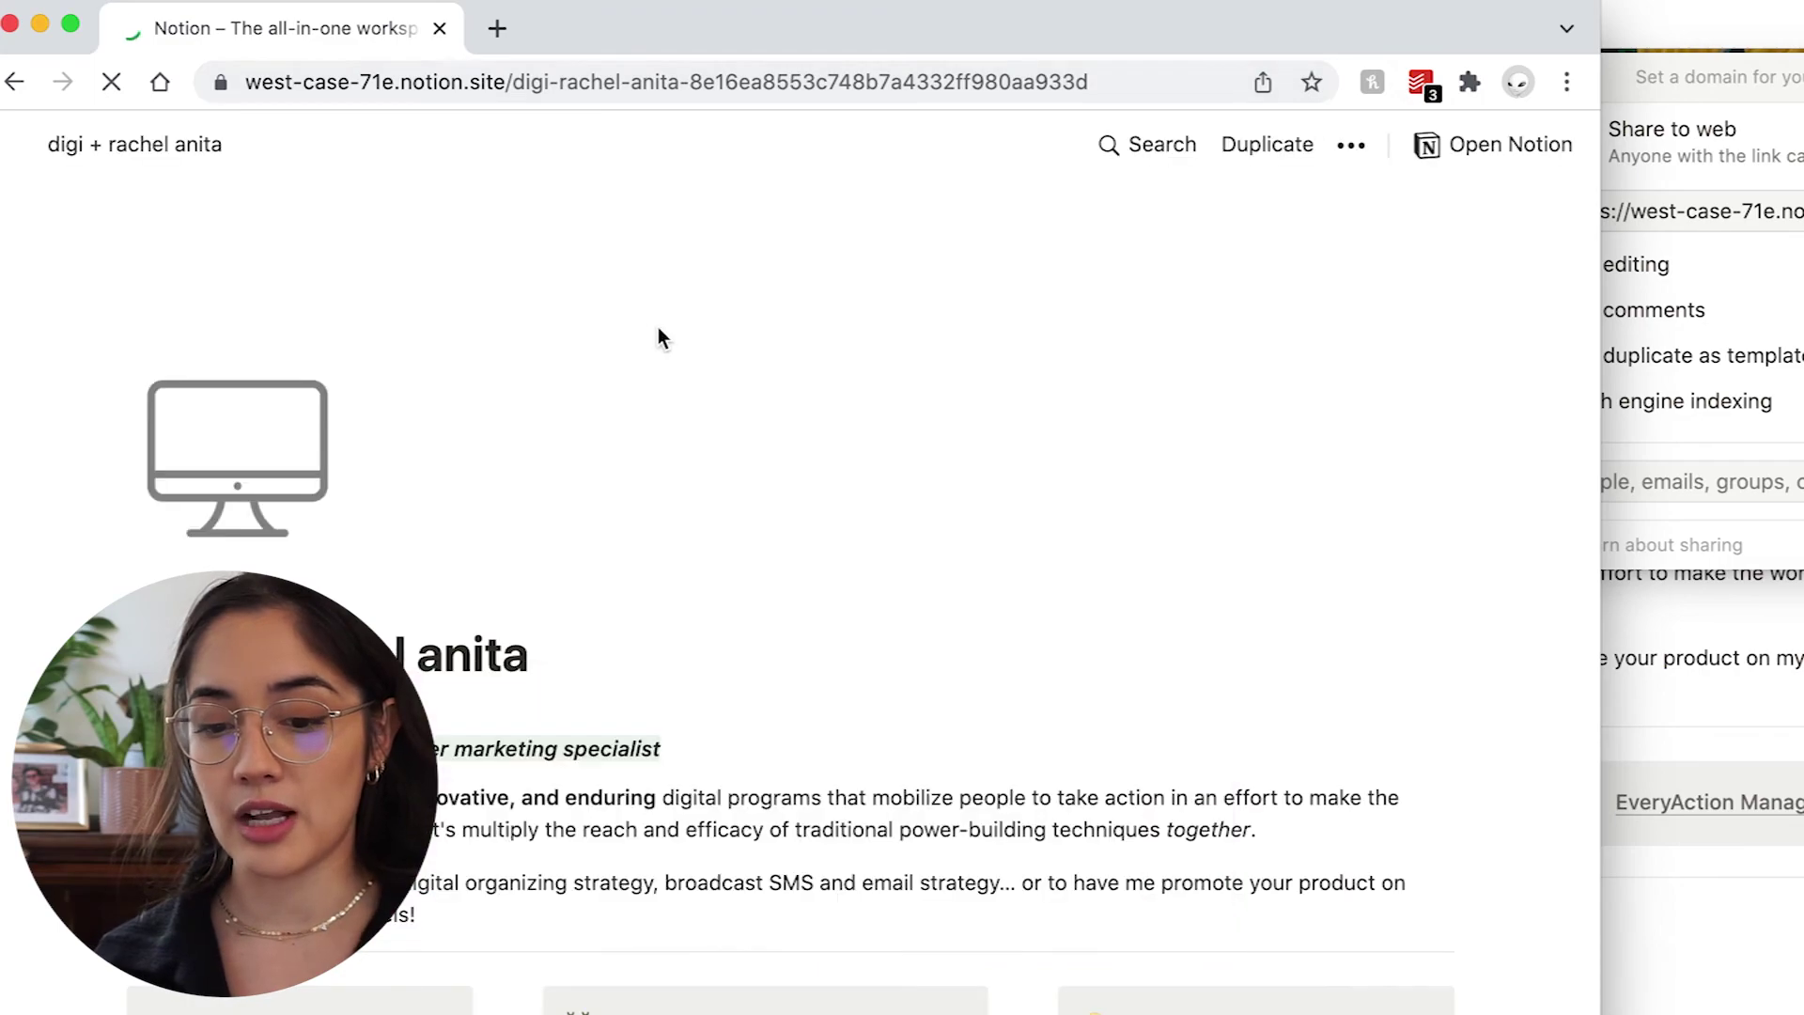
pyautogui.click(1605, 13)
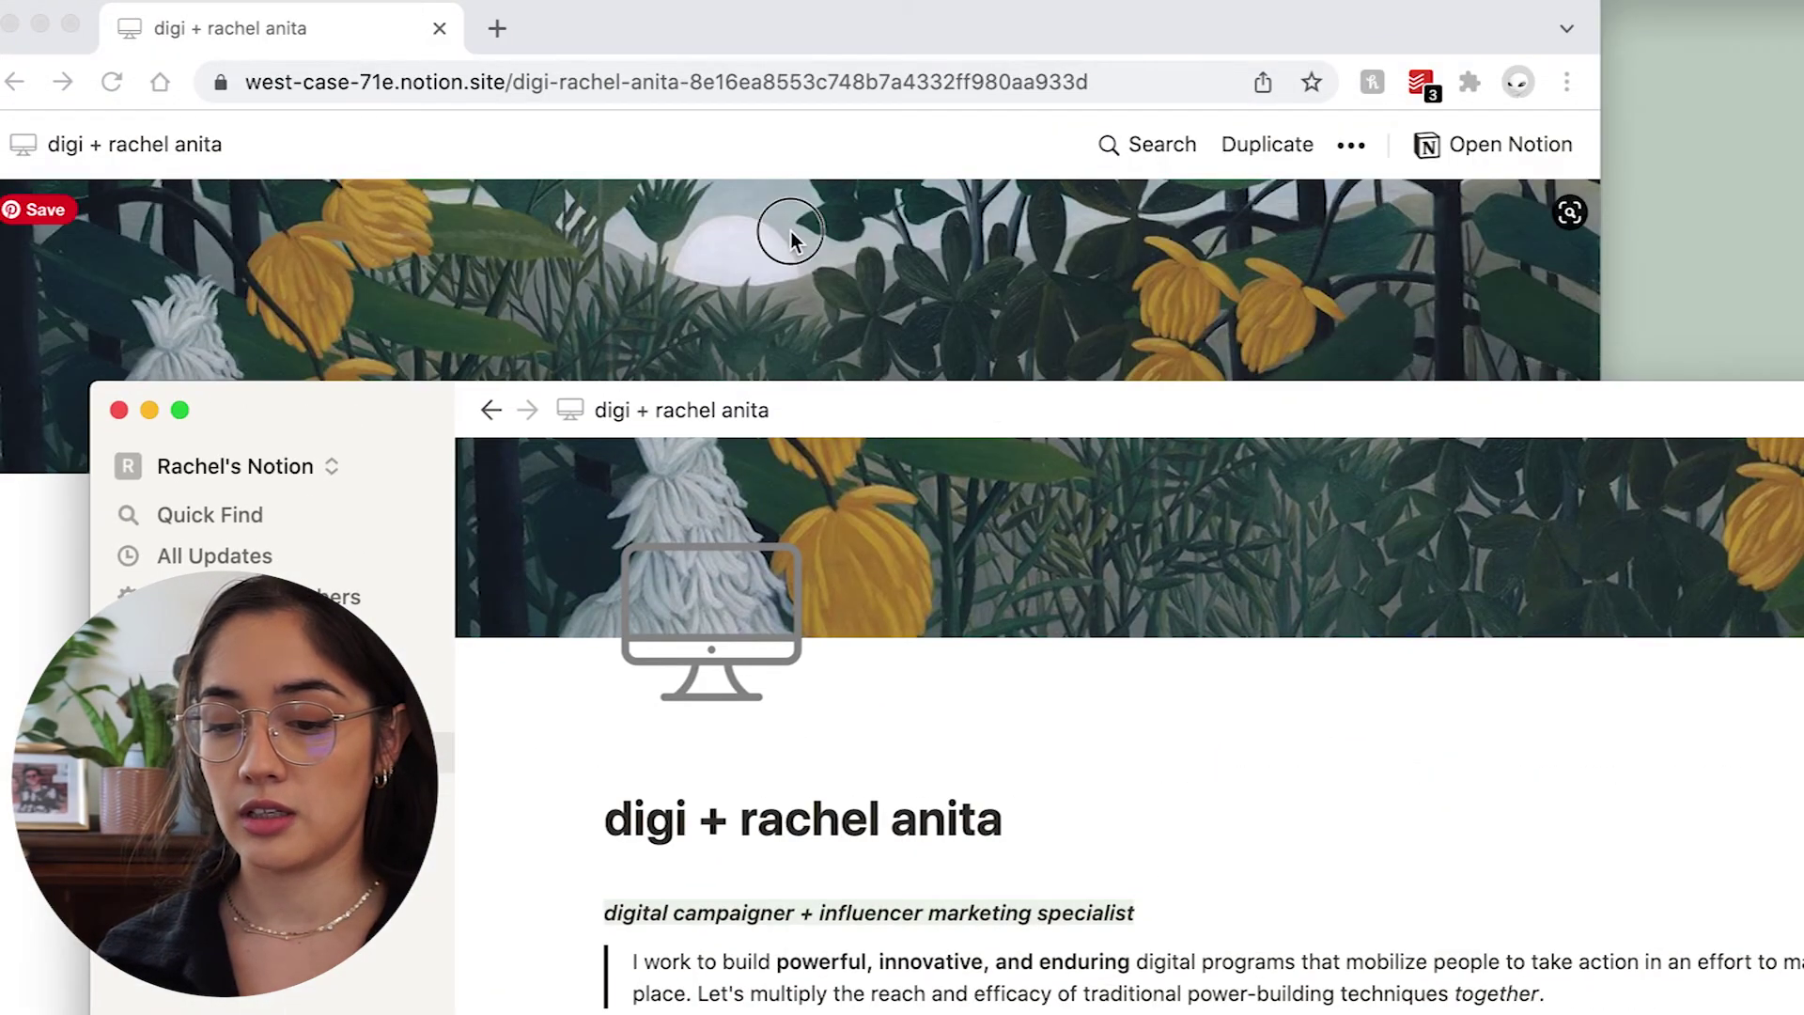
pyautogui.click(790, 229)
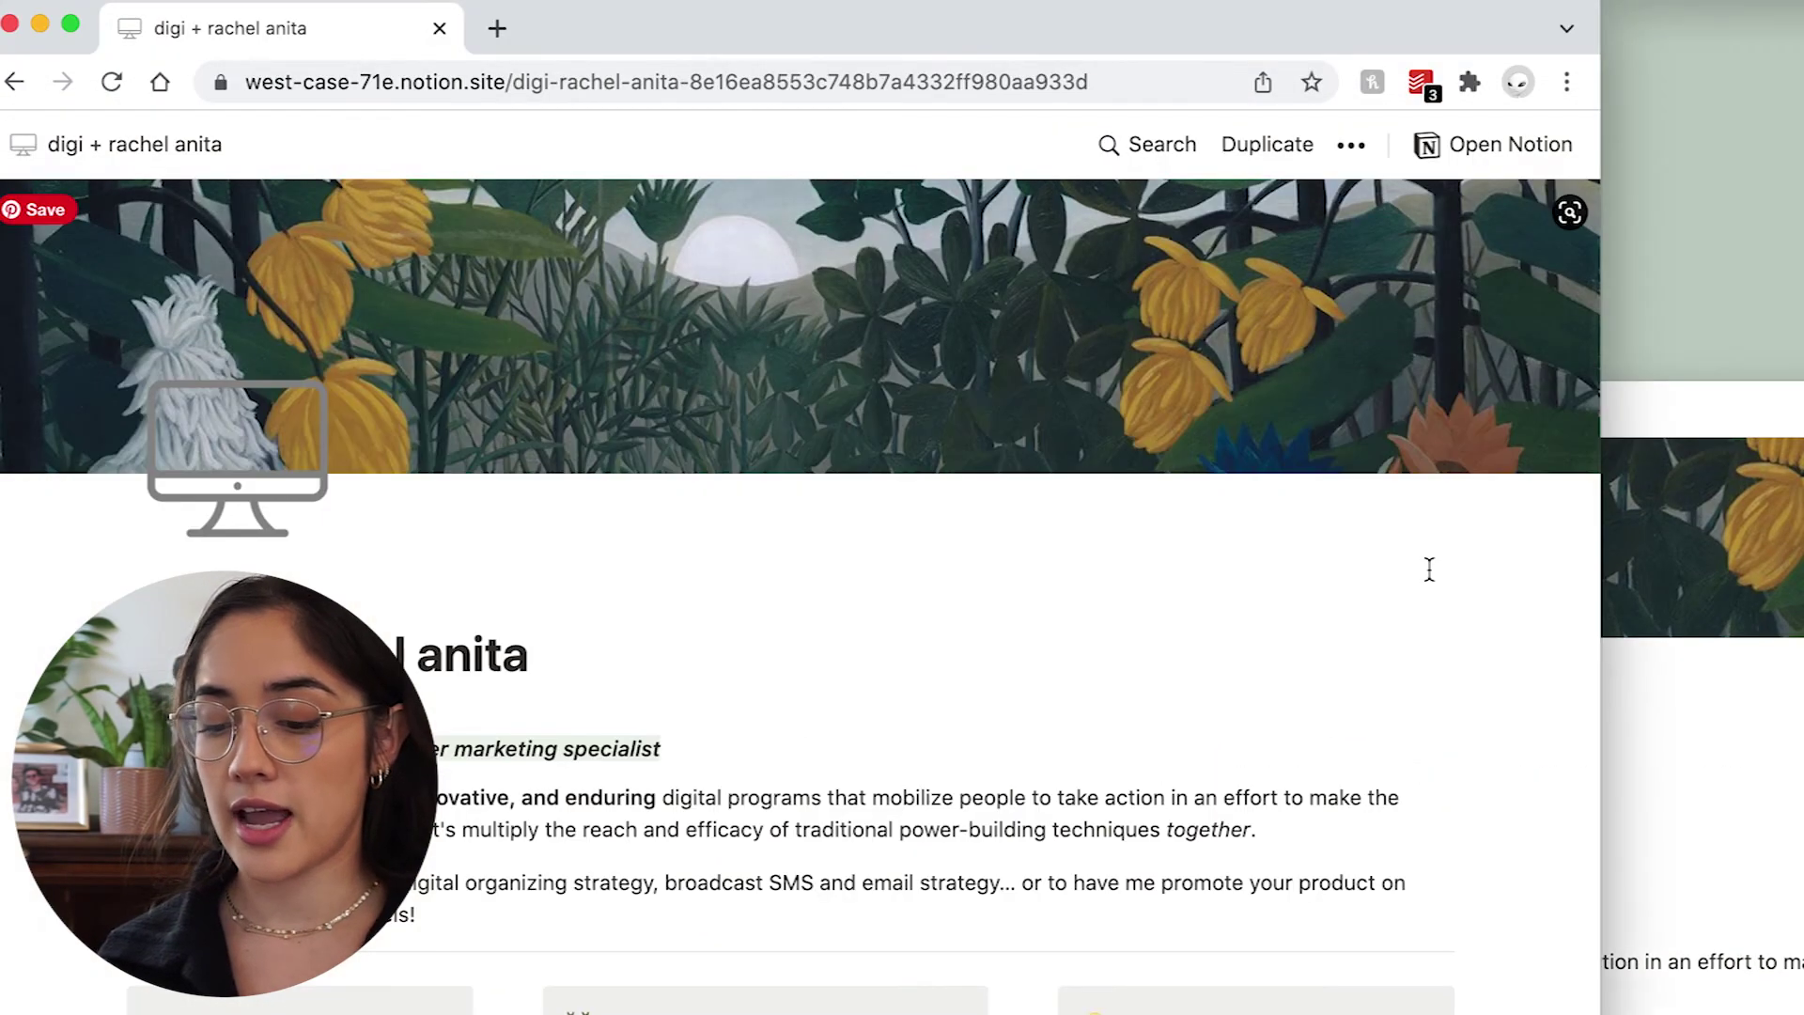
pyautogui.hotkey('ctrl', 'alt', 'Return')
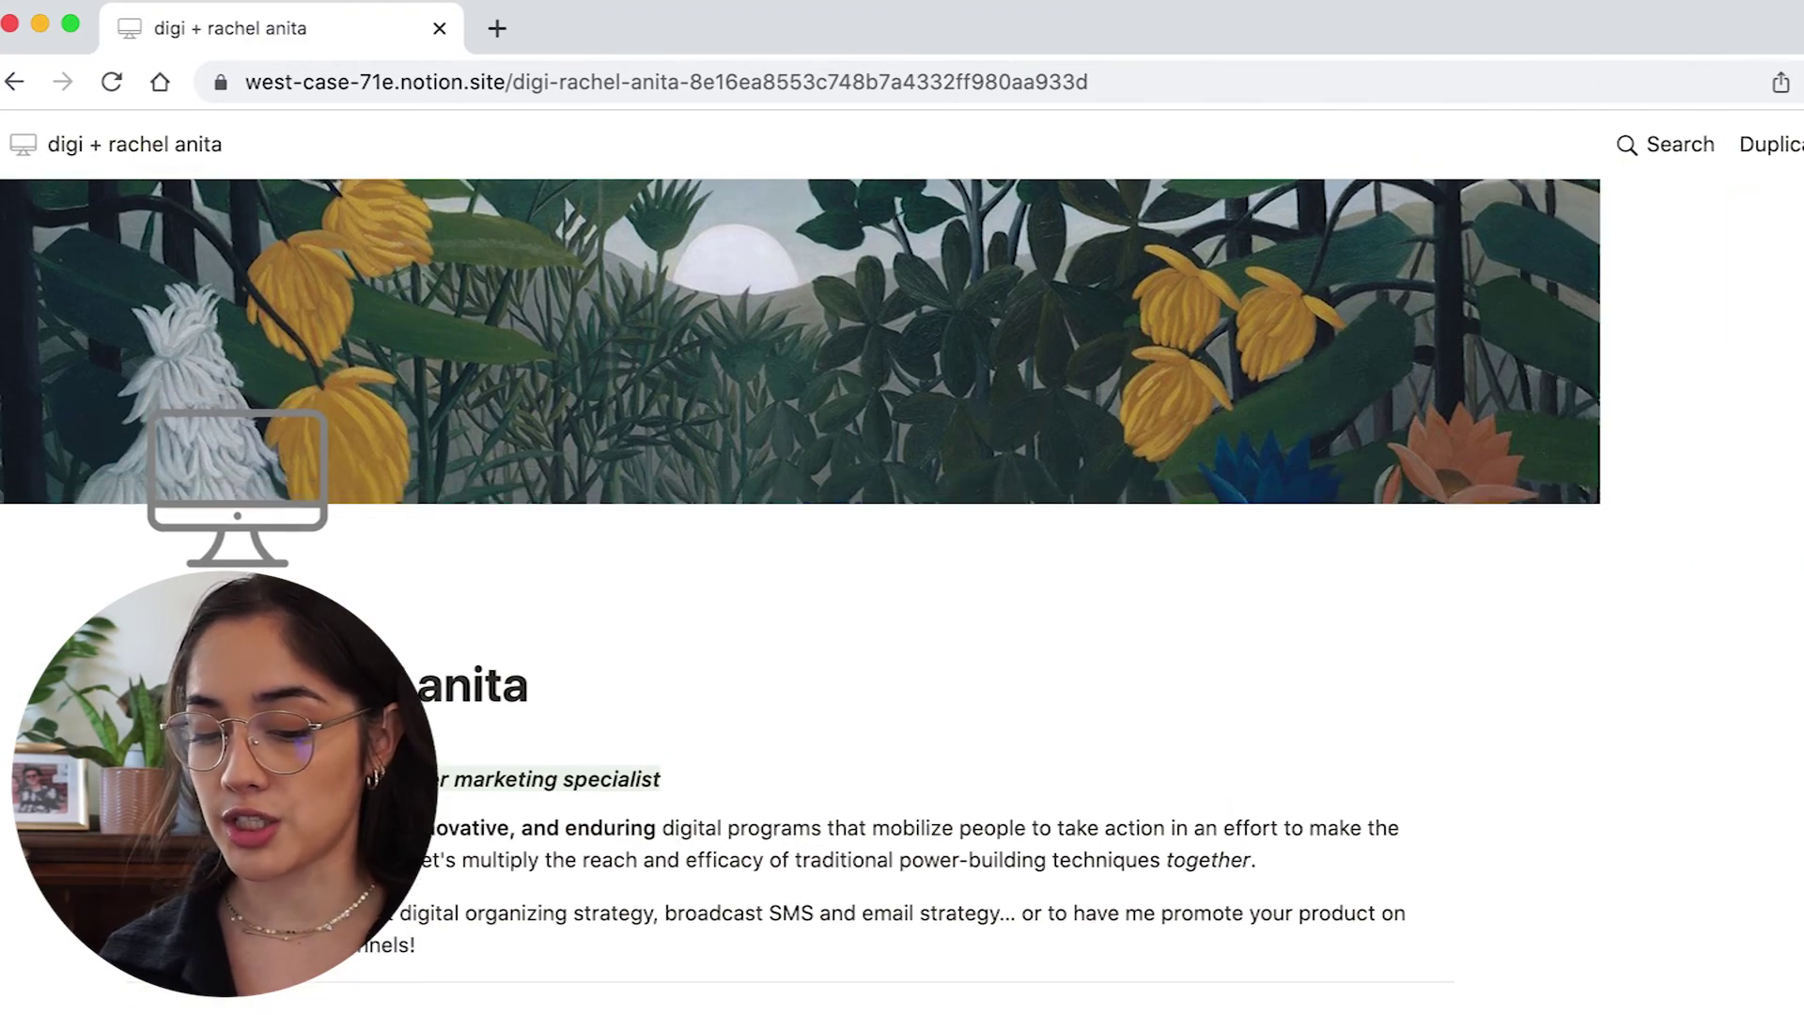
# Scroll through the sections of the published notion.site portfolio page.
pyautogui.scroll(-3, 1329, 750)
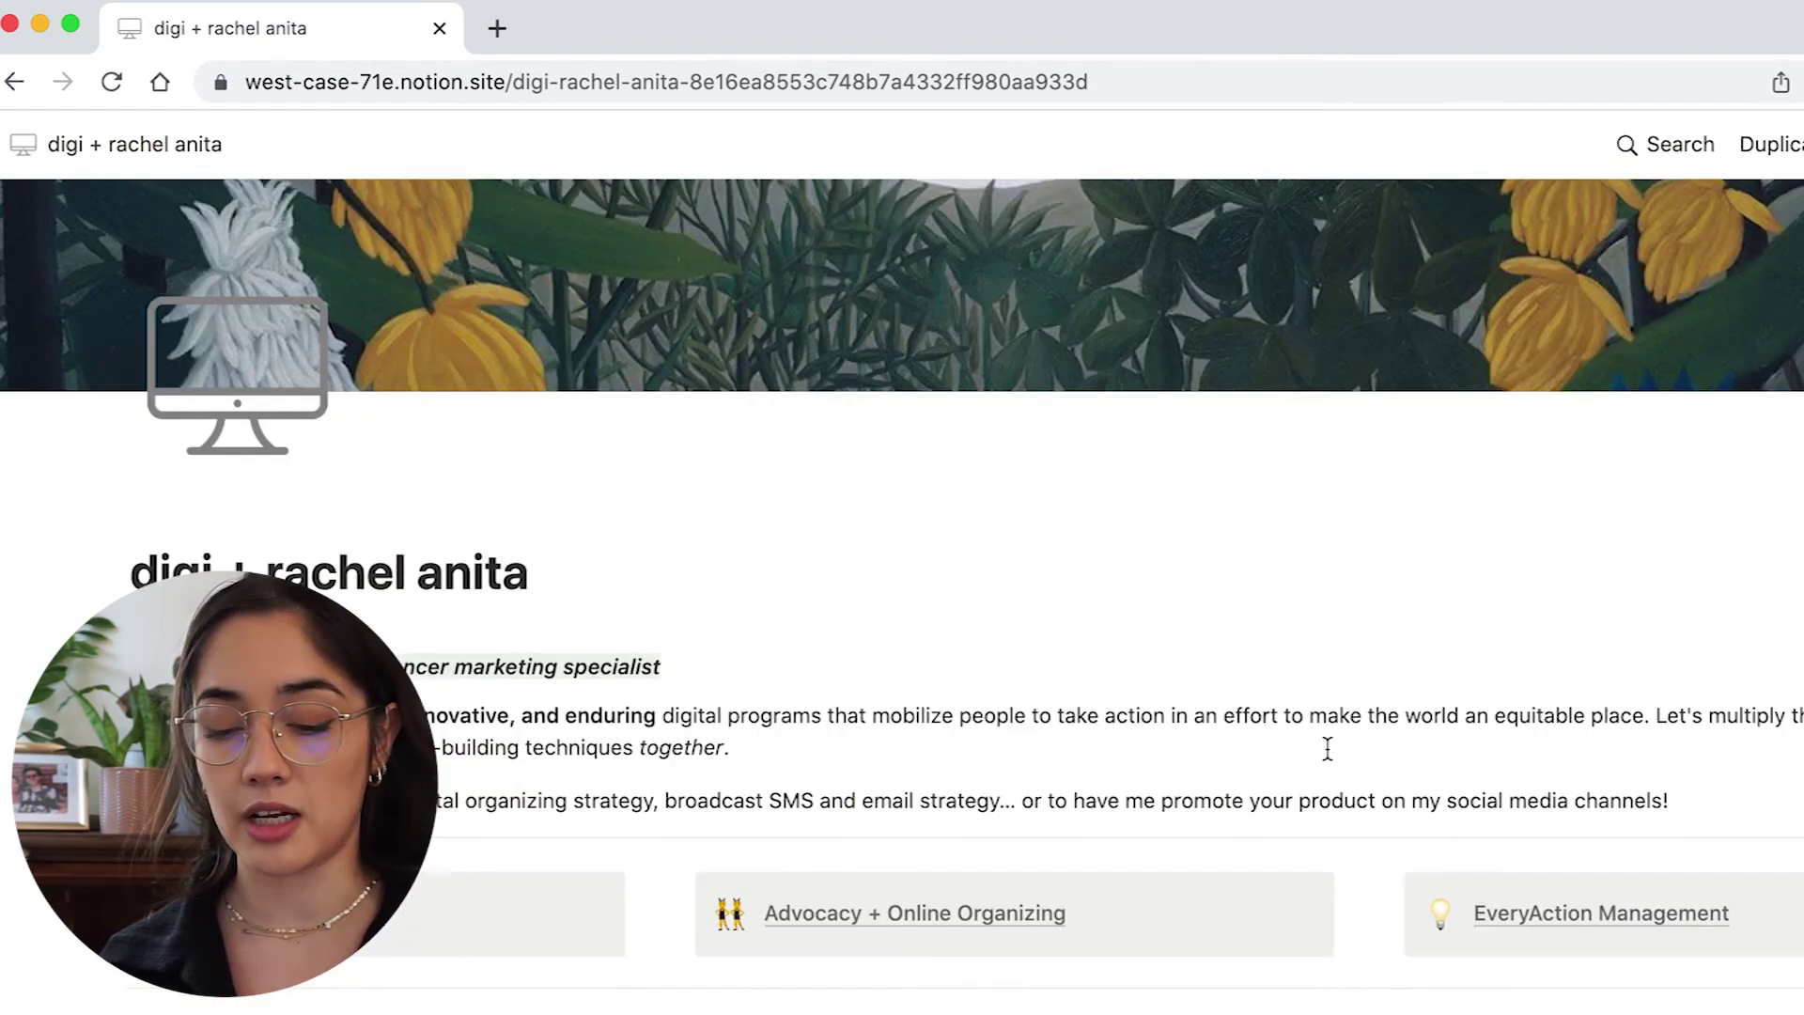
pyautogui.scroll(-4, 1327, 748)
pyautogui.scroll(7, 1327, 749)
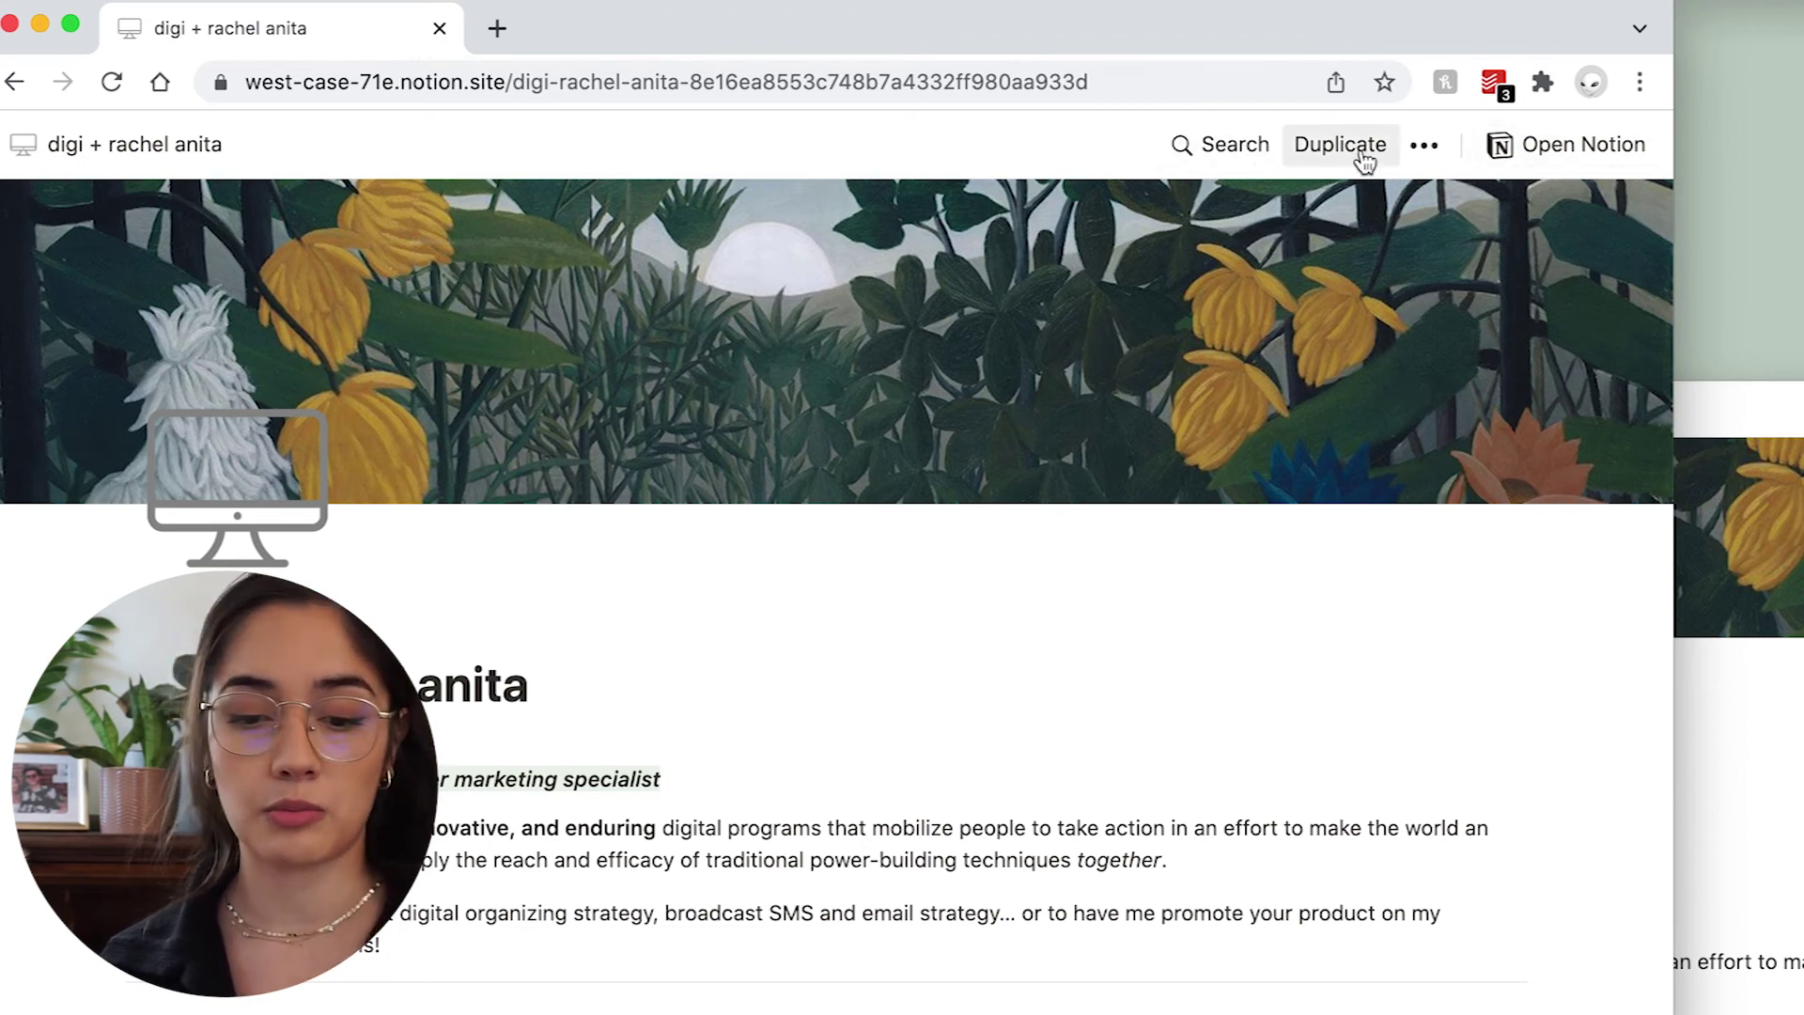
pyautogui.scroll(-7, 1146, 340)
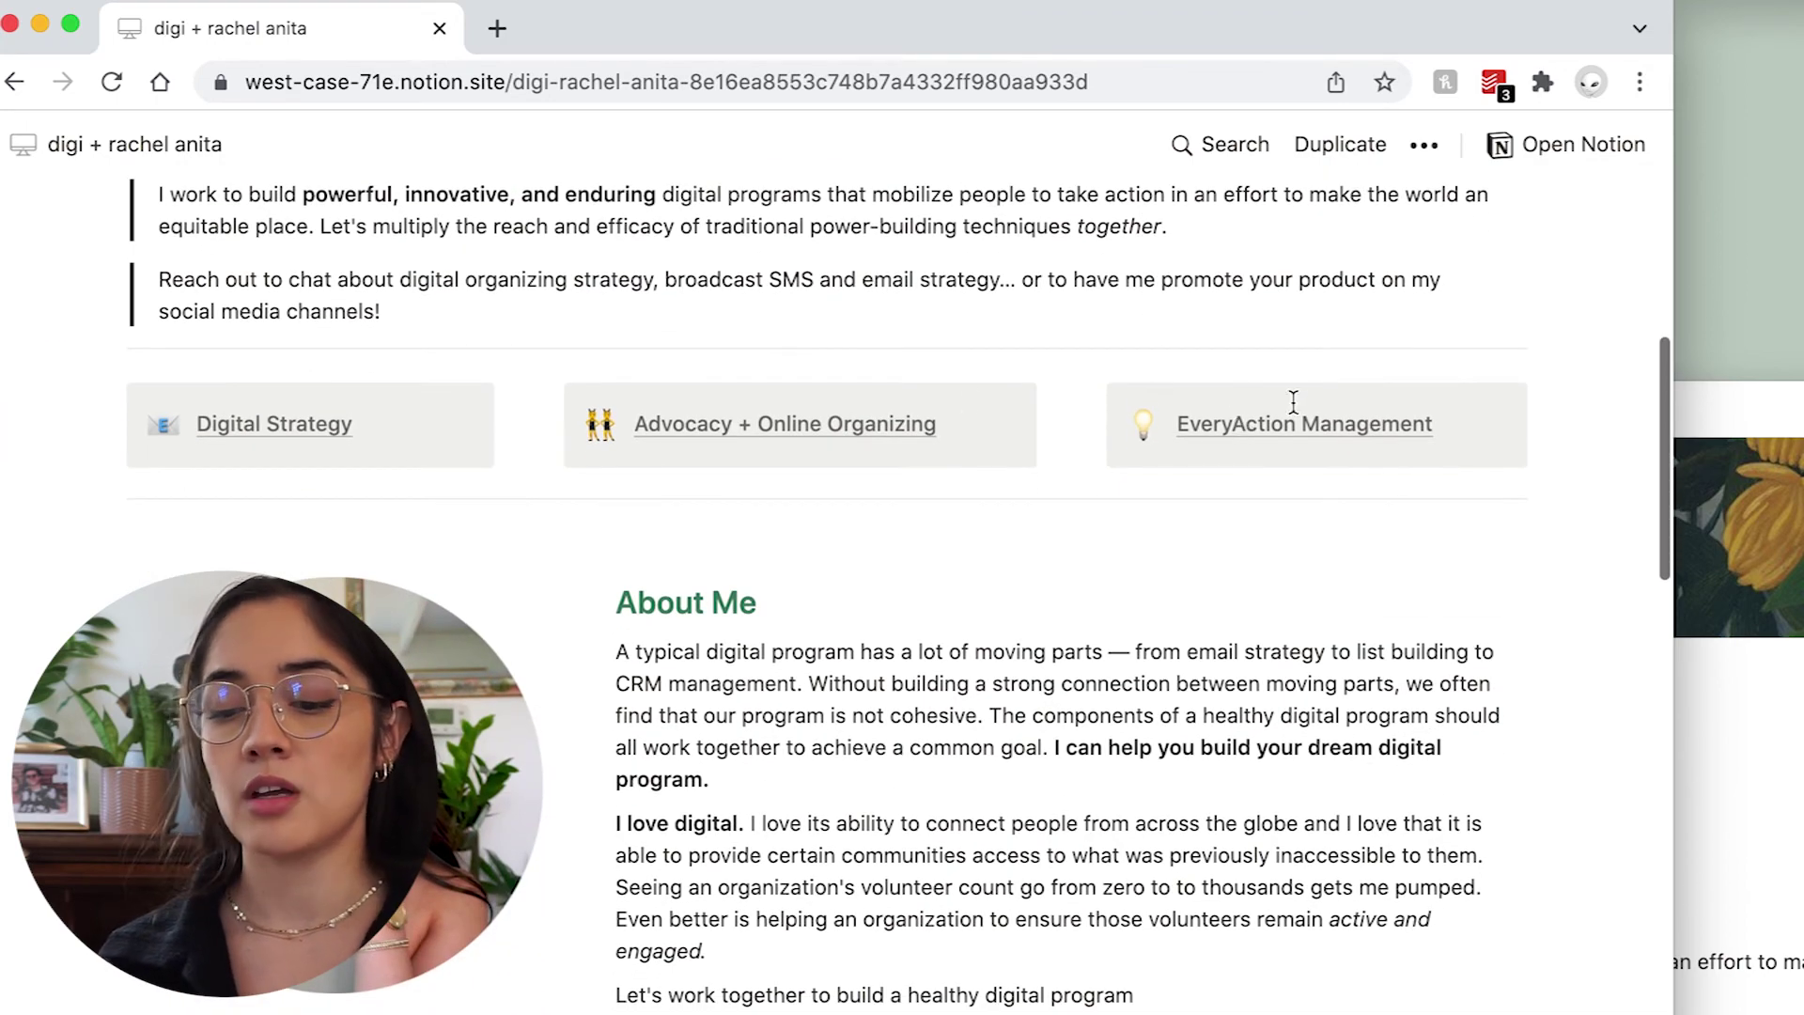
pyautogui.scroll(-12, 1090, 664)
pyautogui.scroll(-10, 1090, 663)
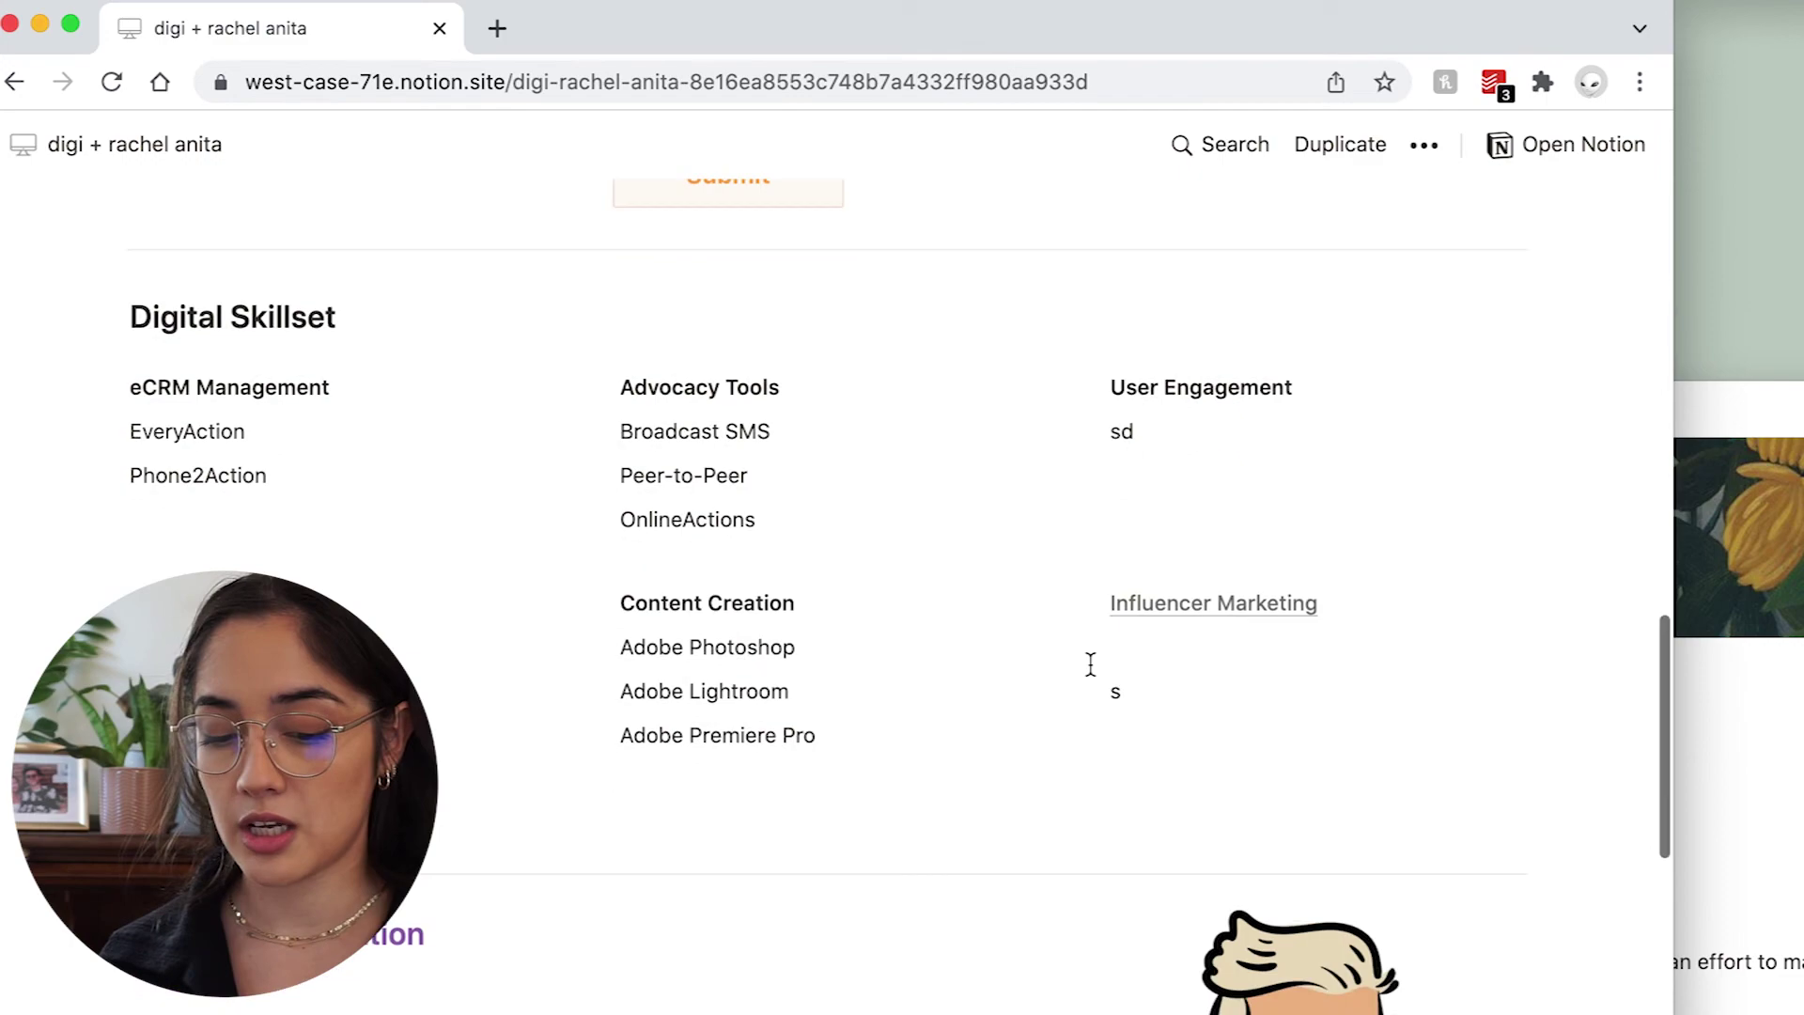
pyautogui.scroll(15, 1089, 664)
pyautogui.scroll(8, 1090, 664)
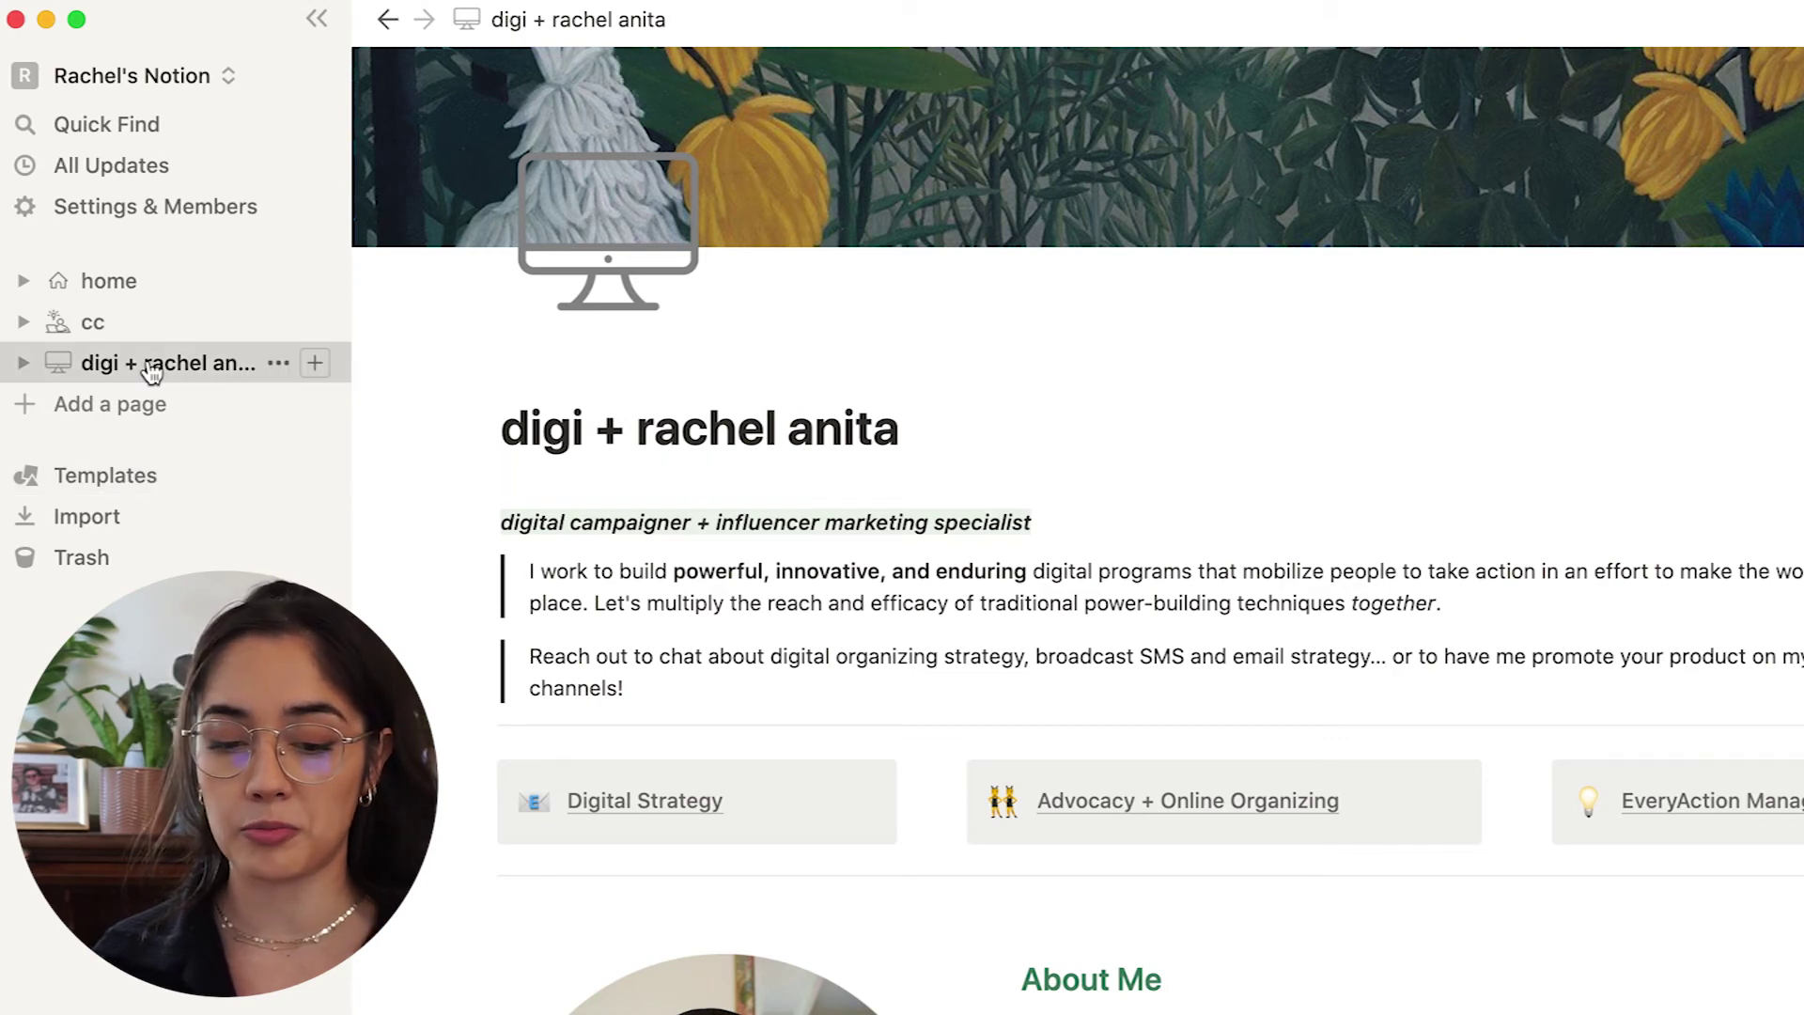
# In the template gallery, swap Marketing for the Student category and preview Class Notes.
pyautogui.click(129, 477)
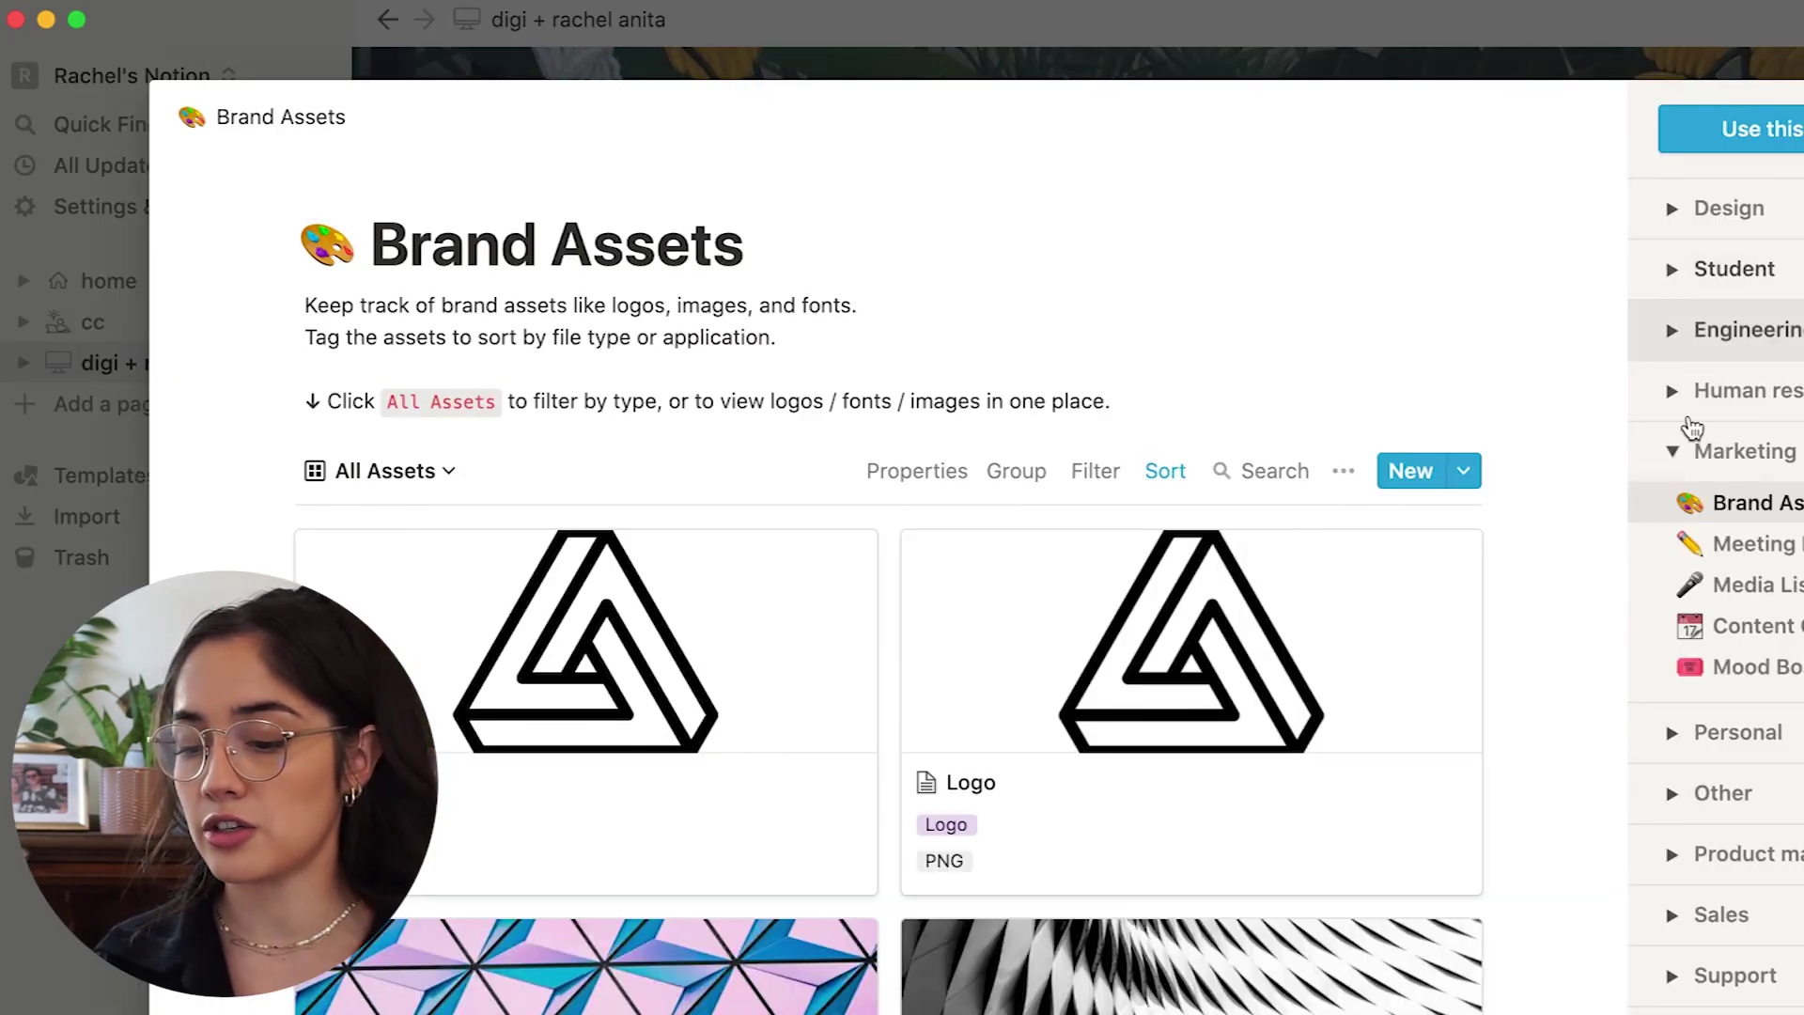
pyautogui.click(1672, 451)
pyautogui.click(1670, 269)
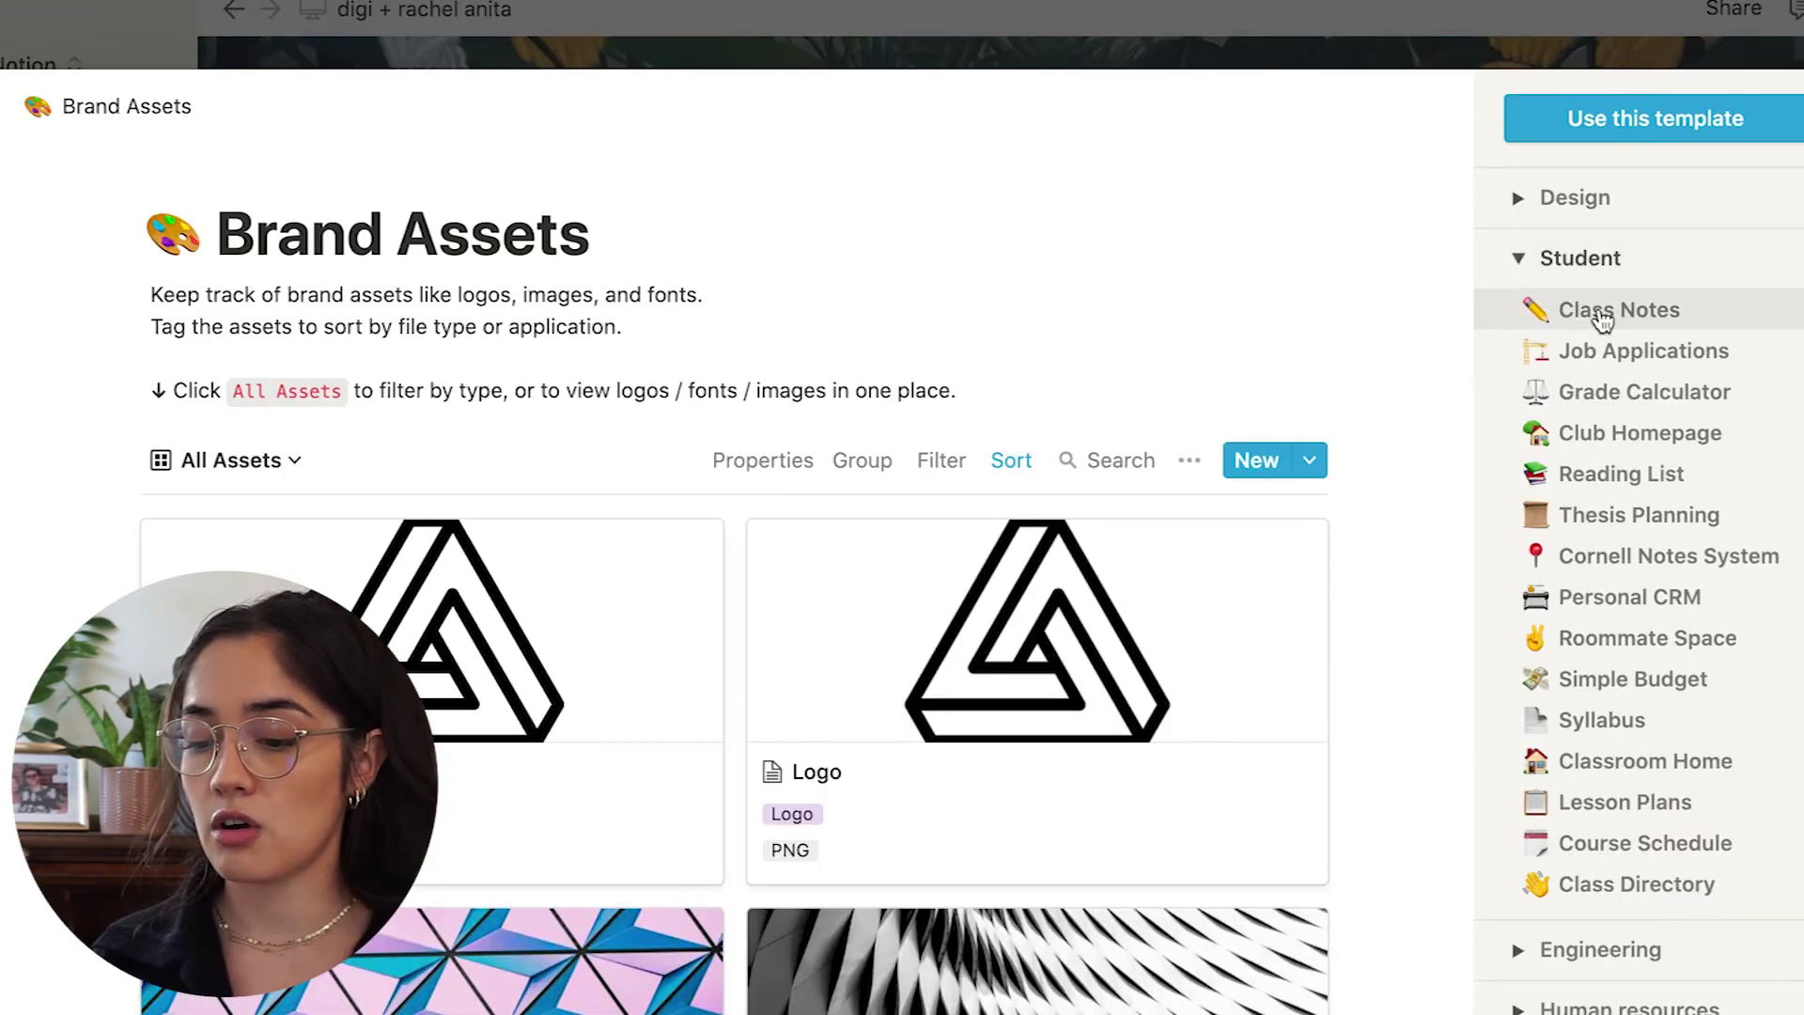
pyautogui.click(1602, 315)
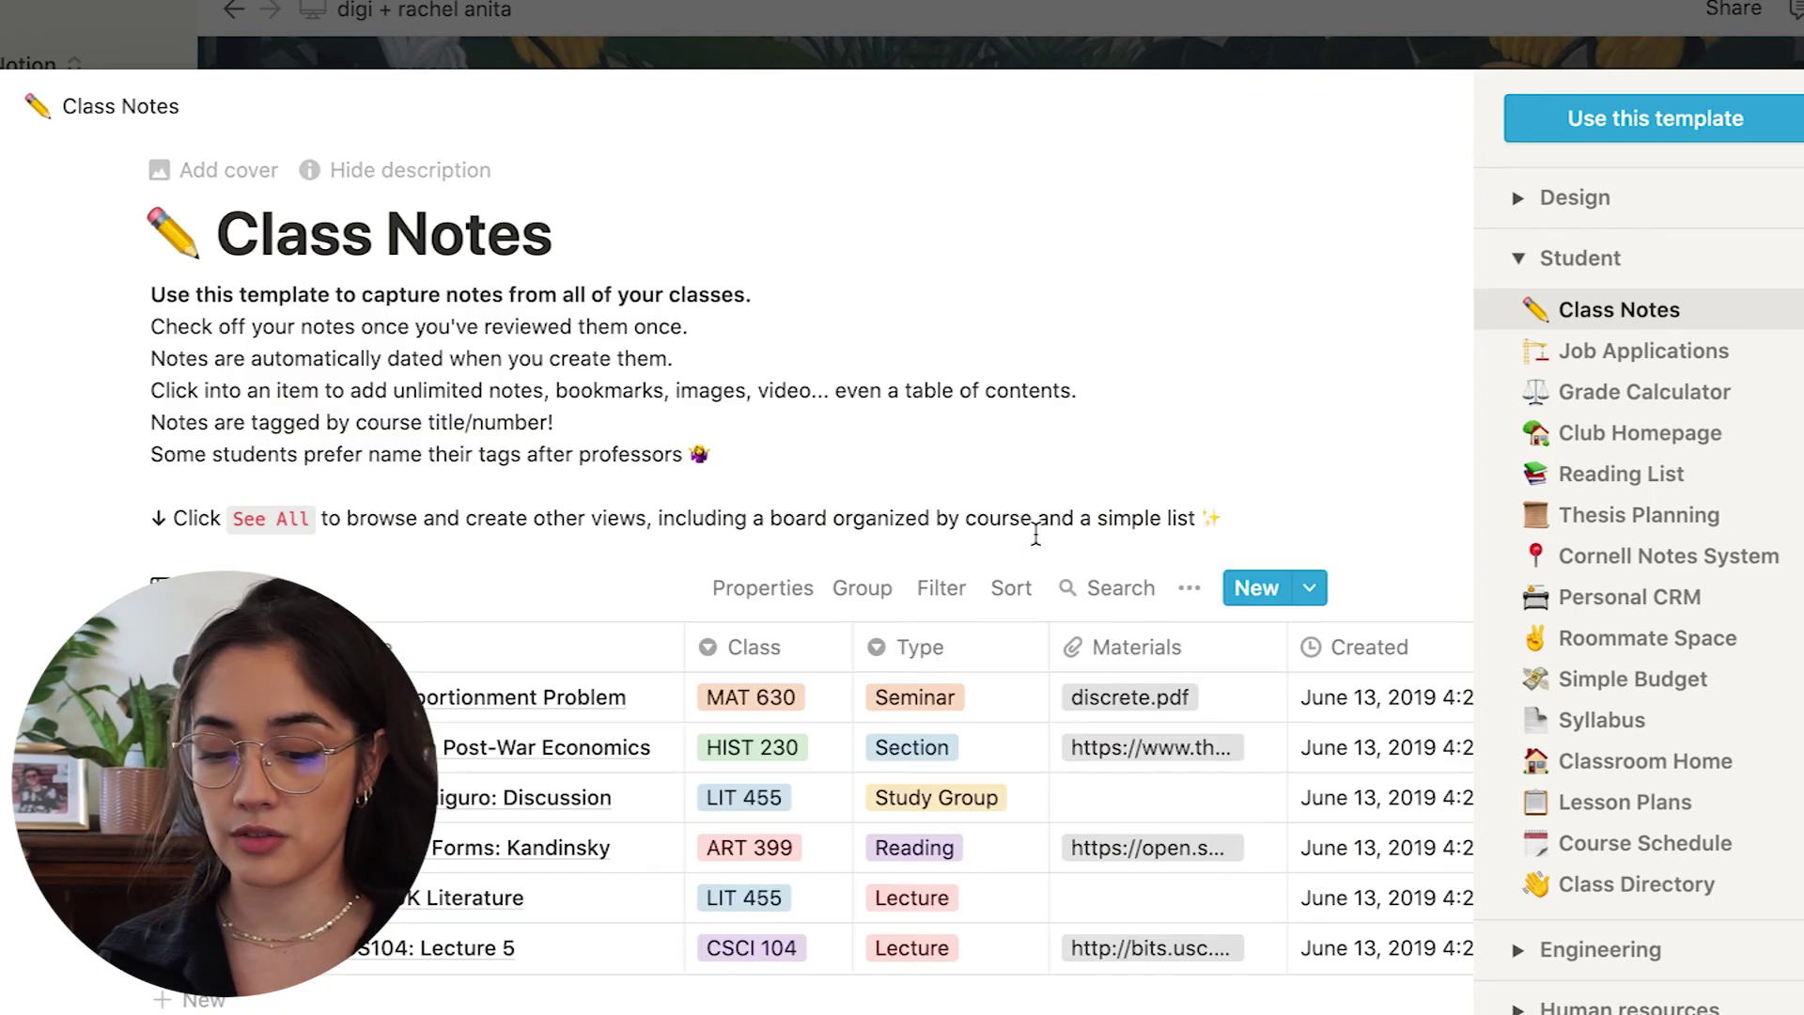
pyautogui.scroll(-3, 1033, 536)
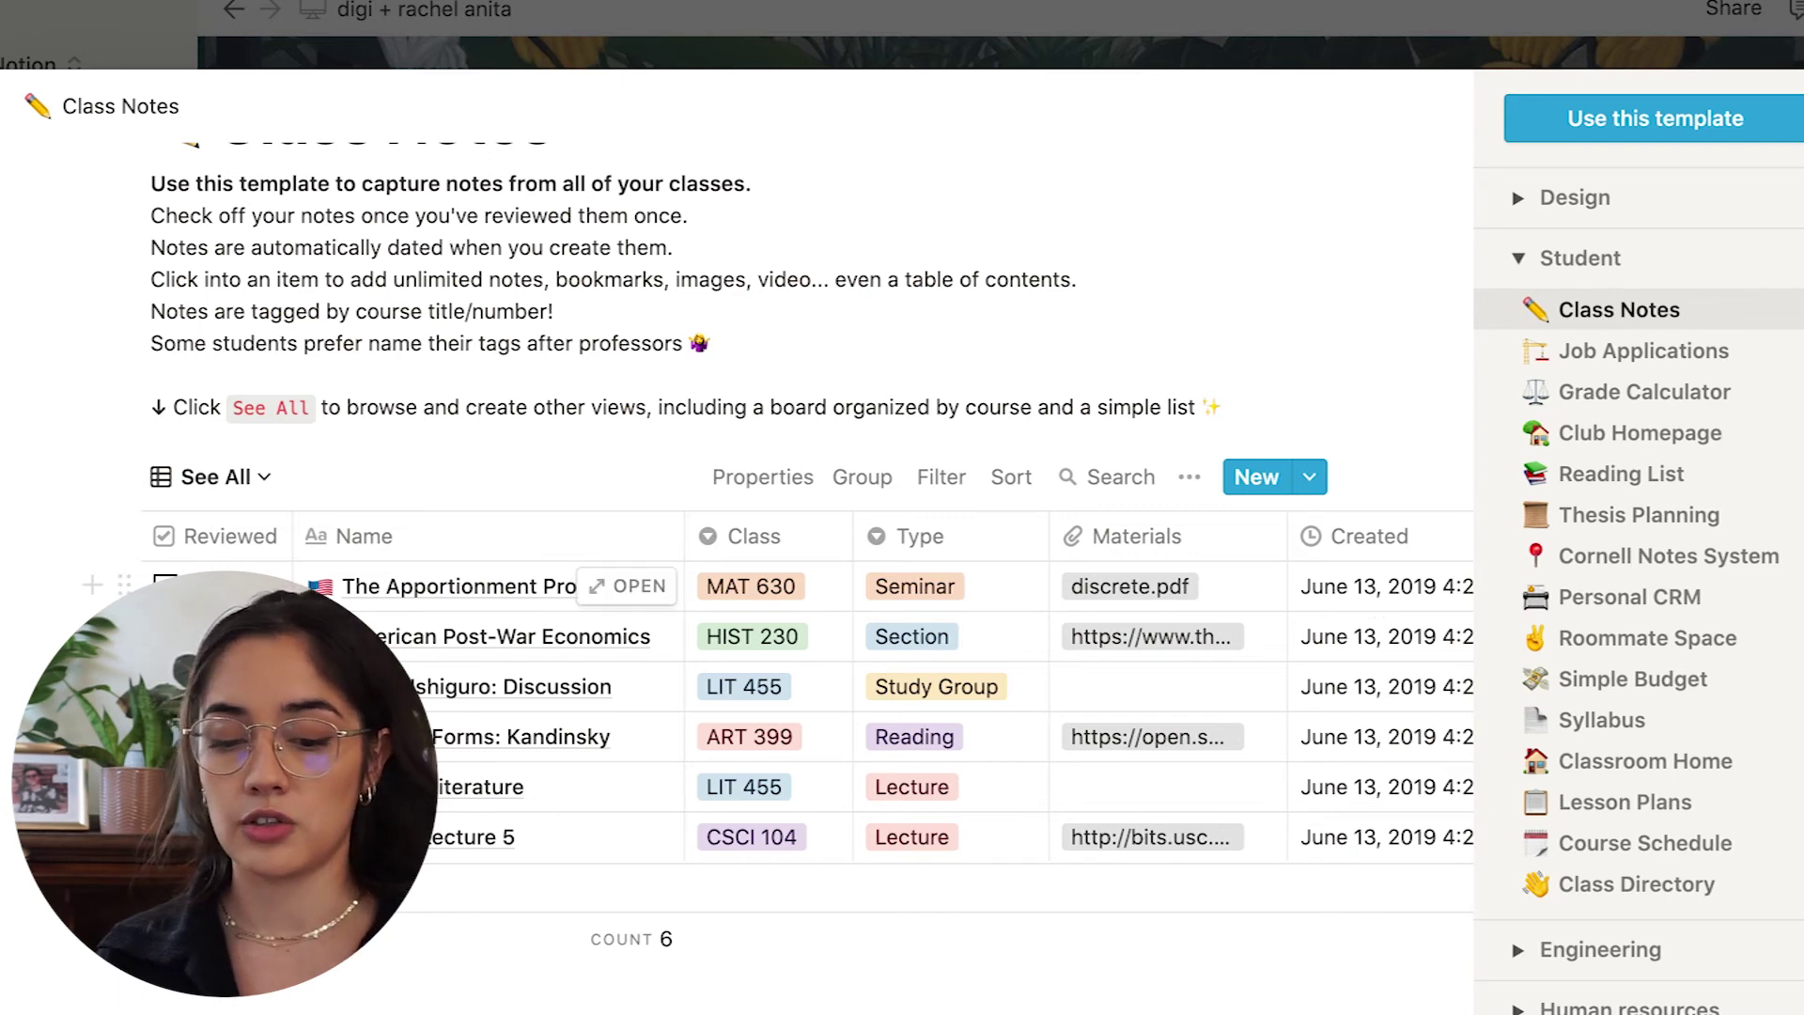
# Open The Apportionment Problem note from Class Notes as a page.
pyautogui.click(459, 588)
pyautogui.press('Escape')
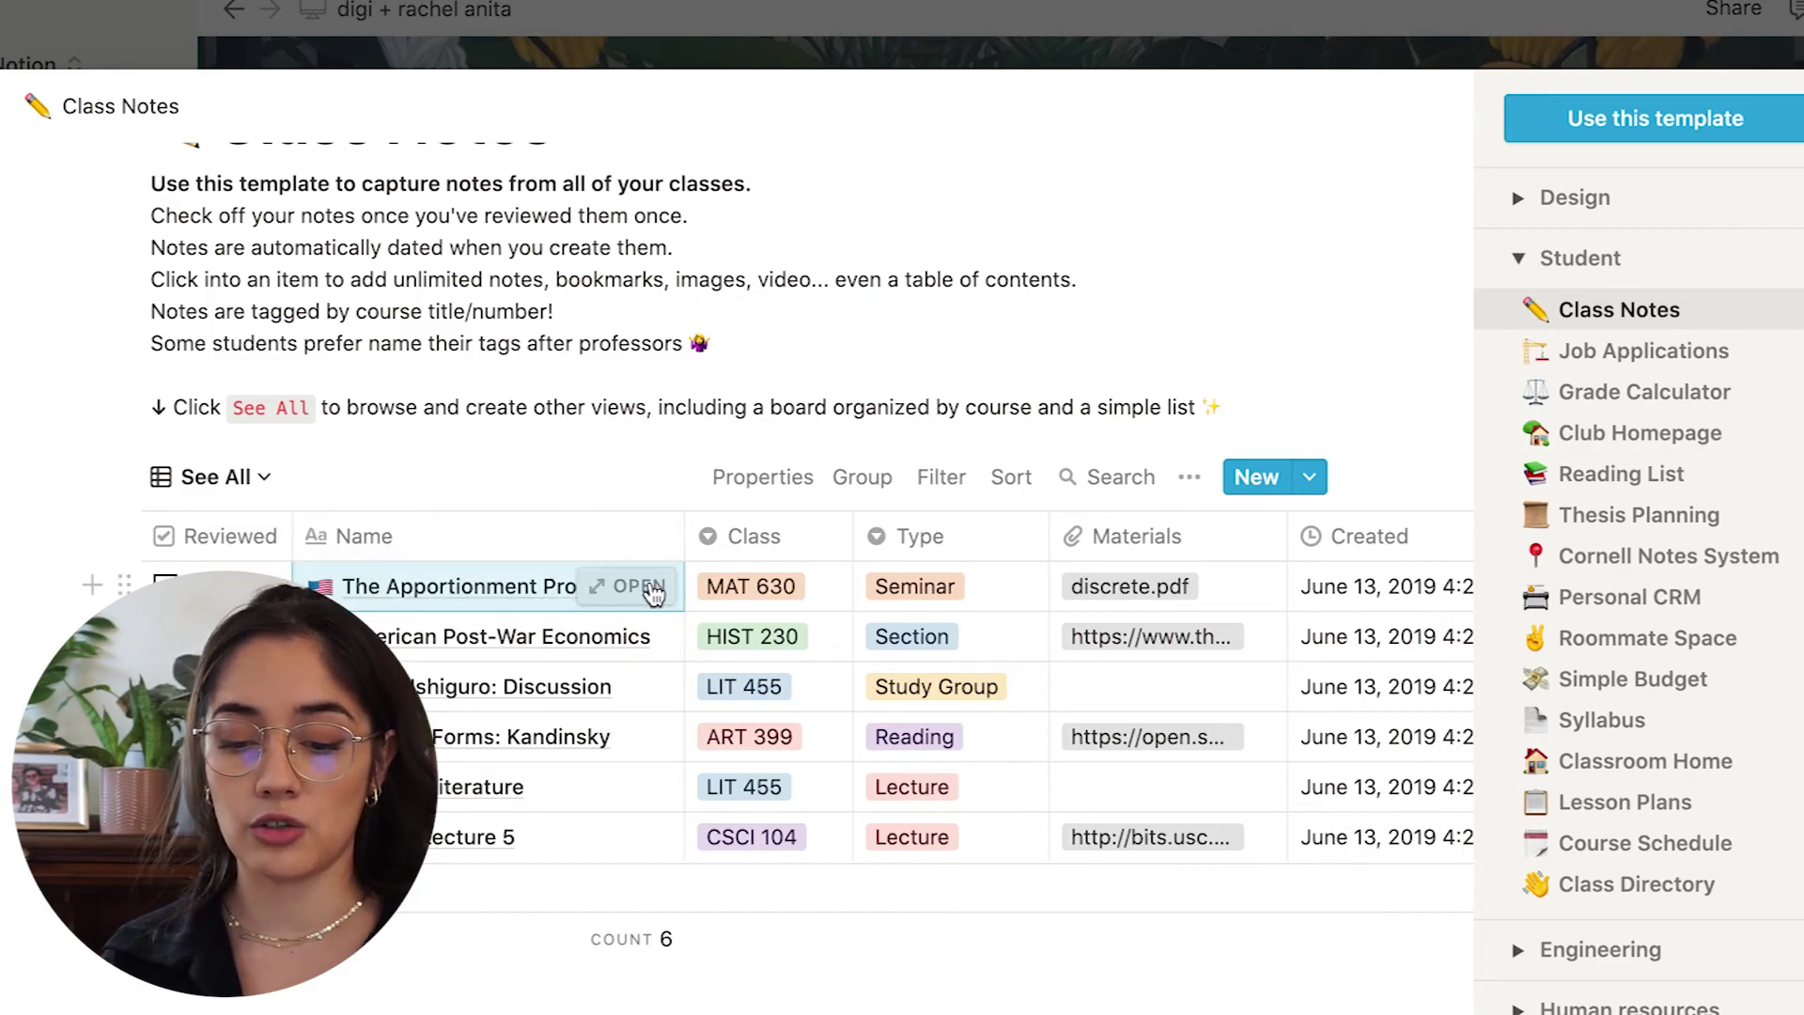
pyautogui.click(649, 588)
pyautogui.scroll(-10, 692, 695)
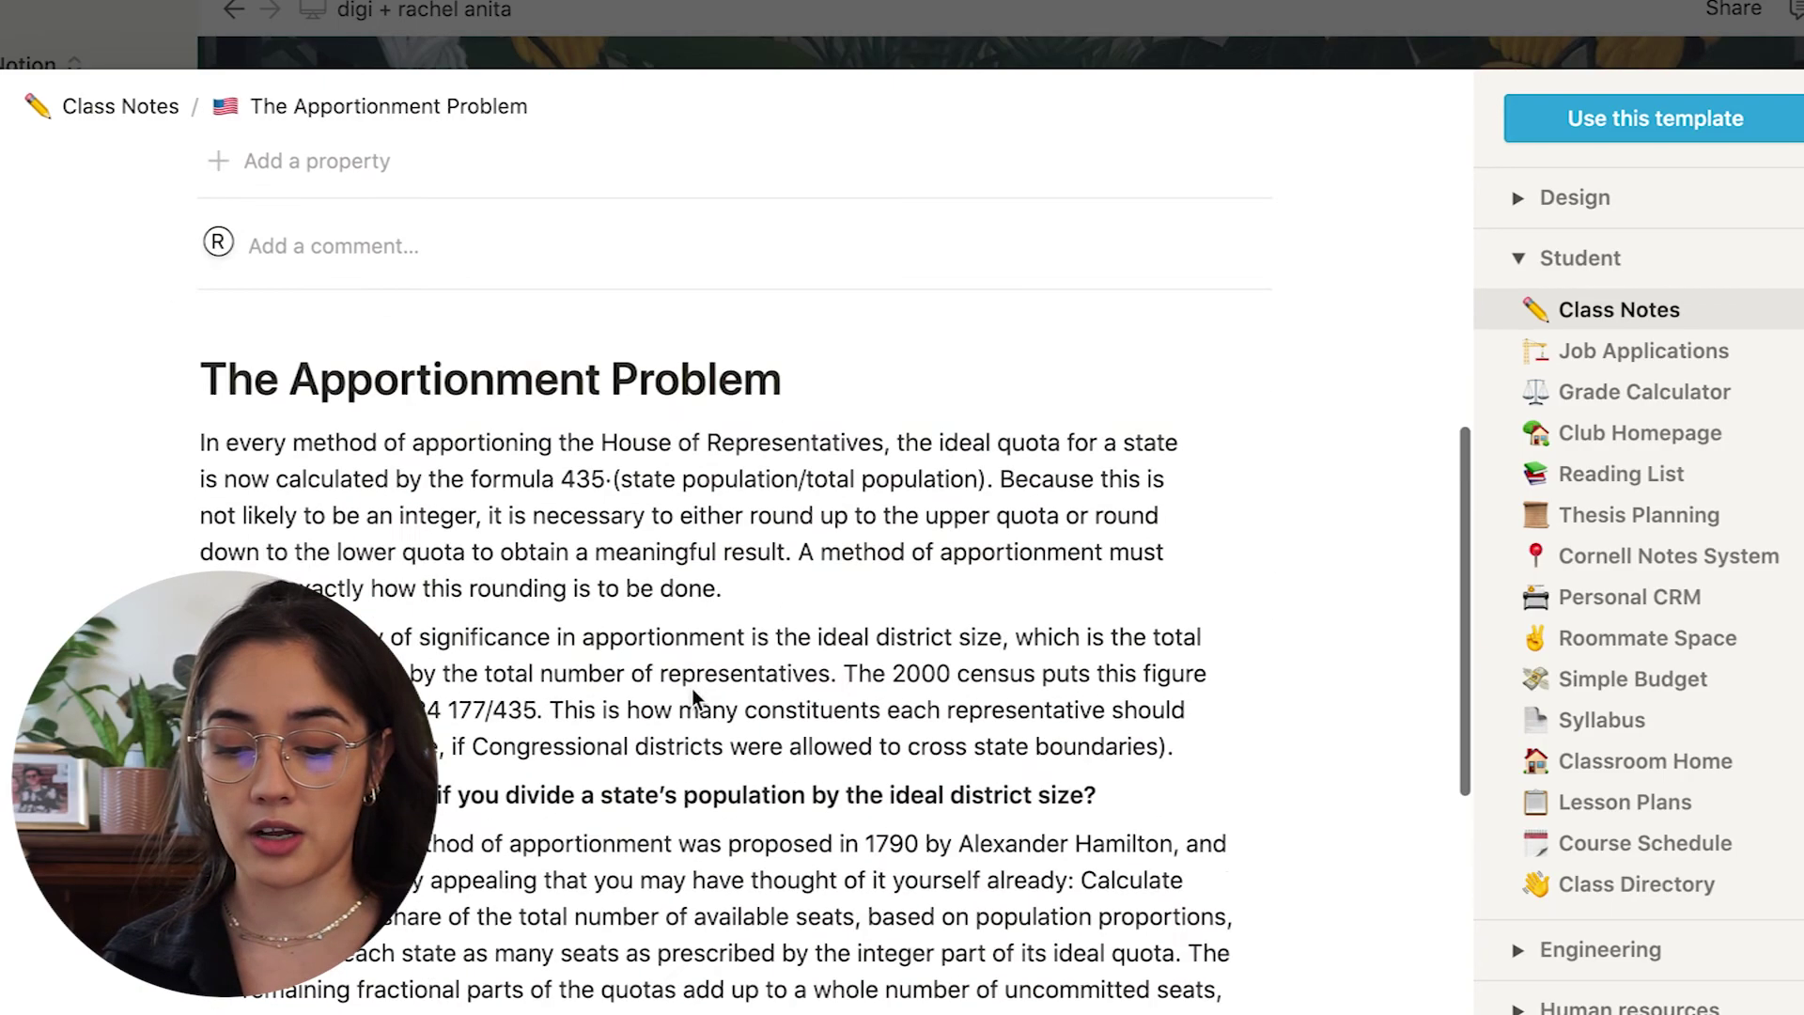
pyautogui.scroll(10, 692, 695)
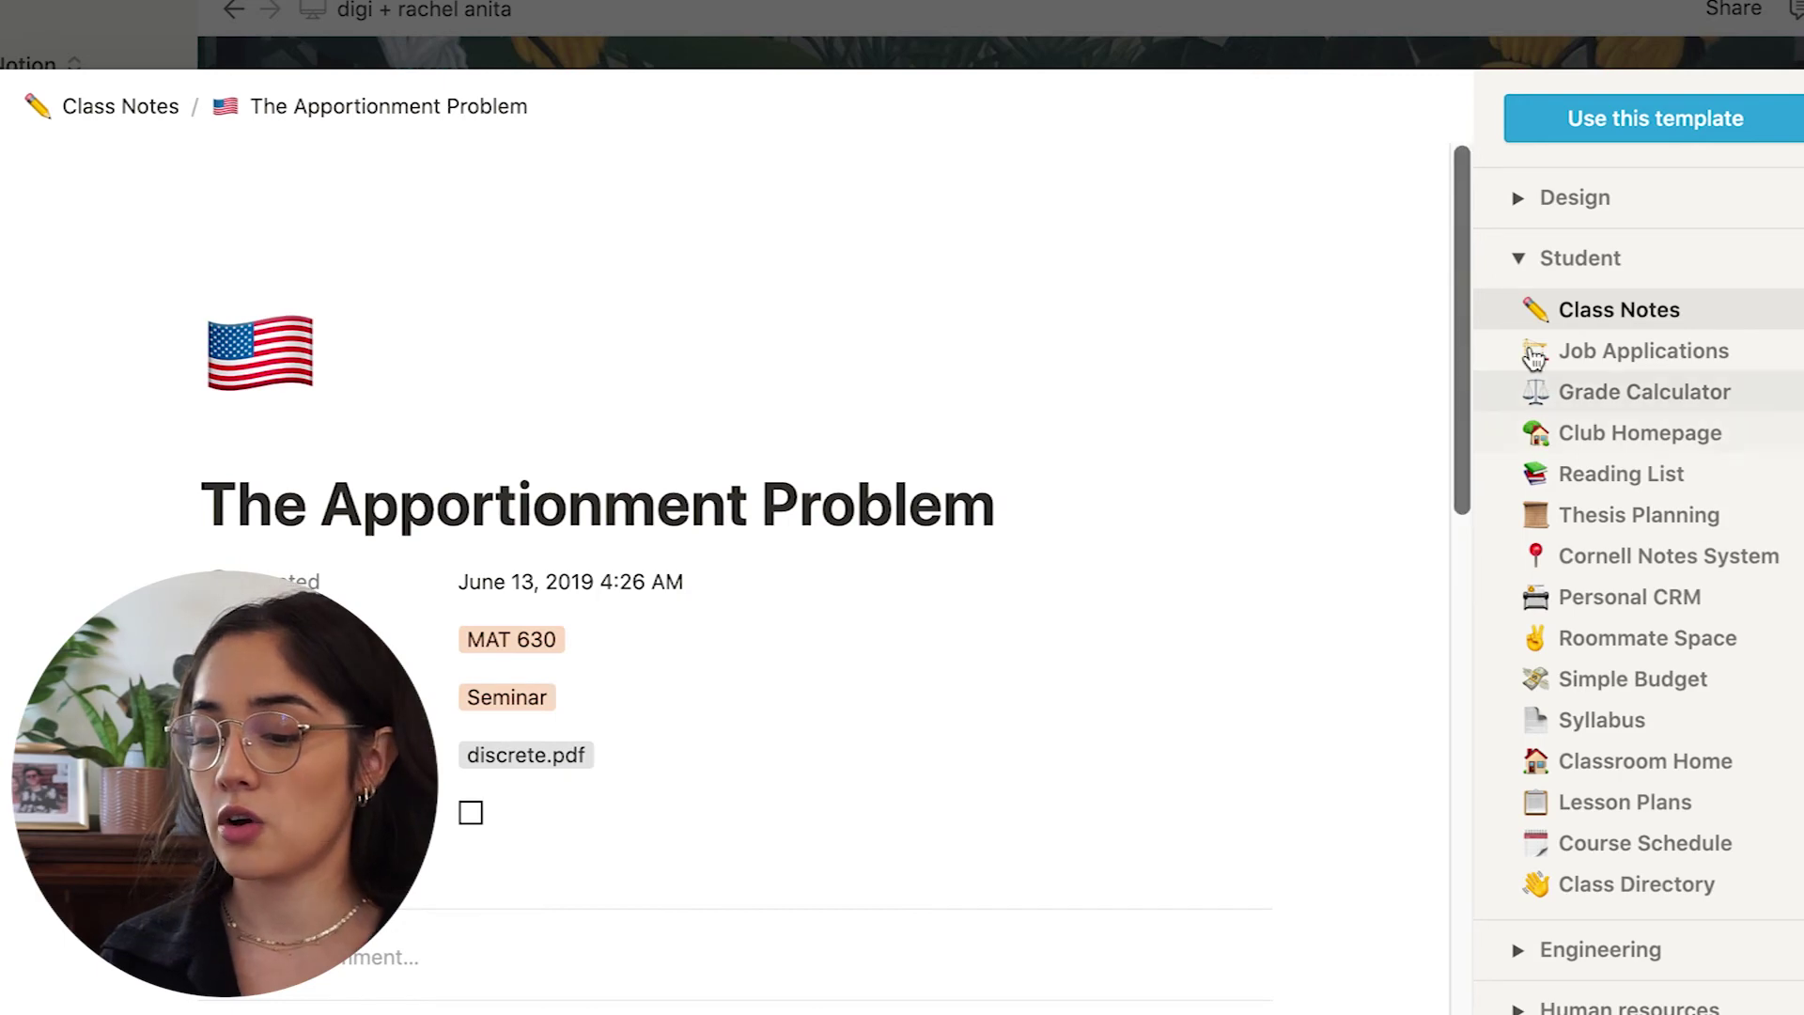
# Preview the Grade Calculator and Reading List templates.
pyautogui.click(1591, 393)
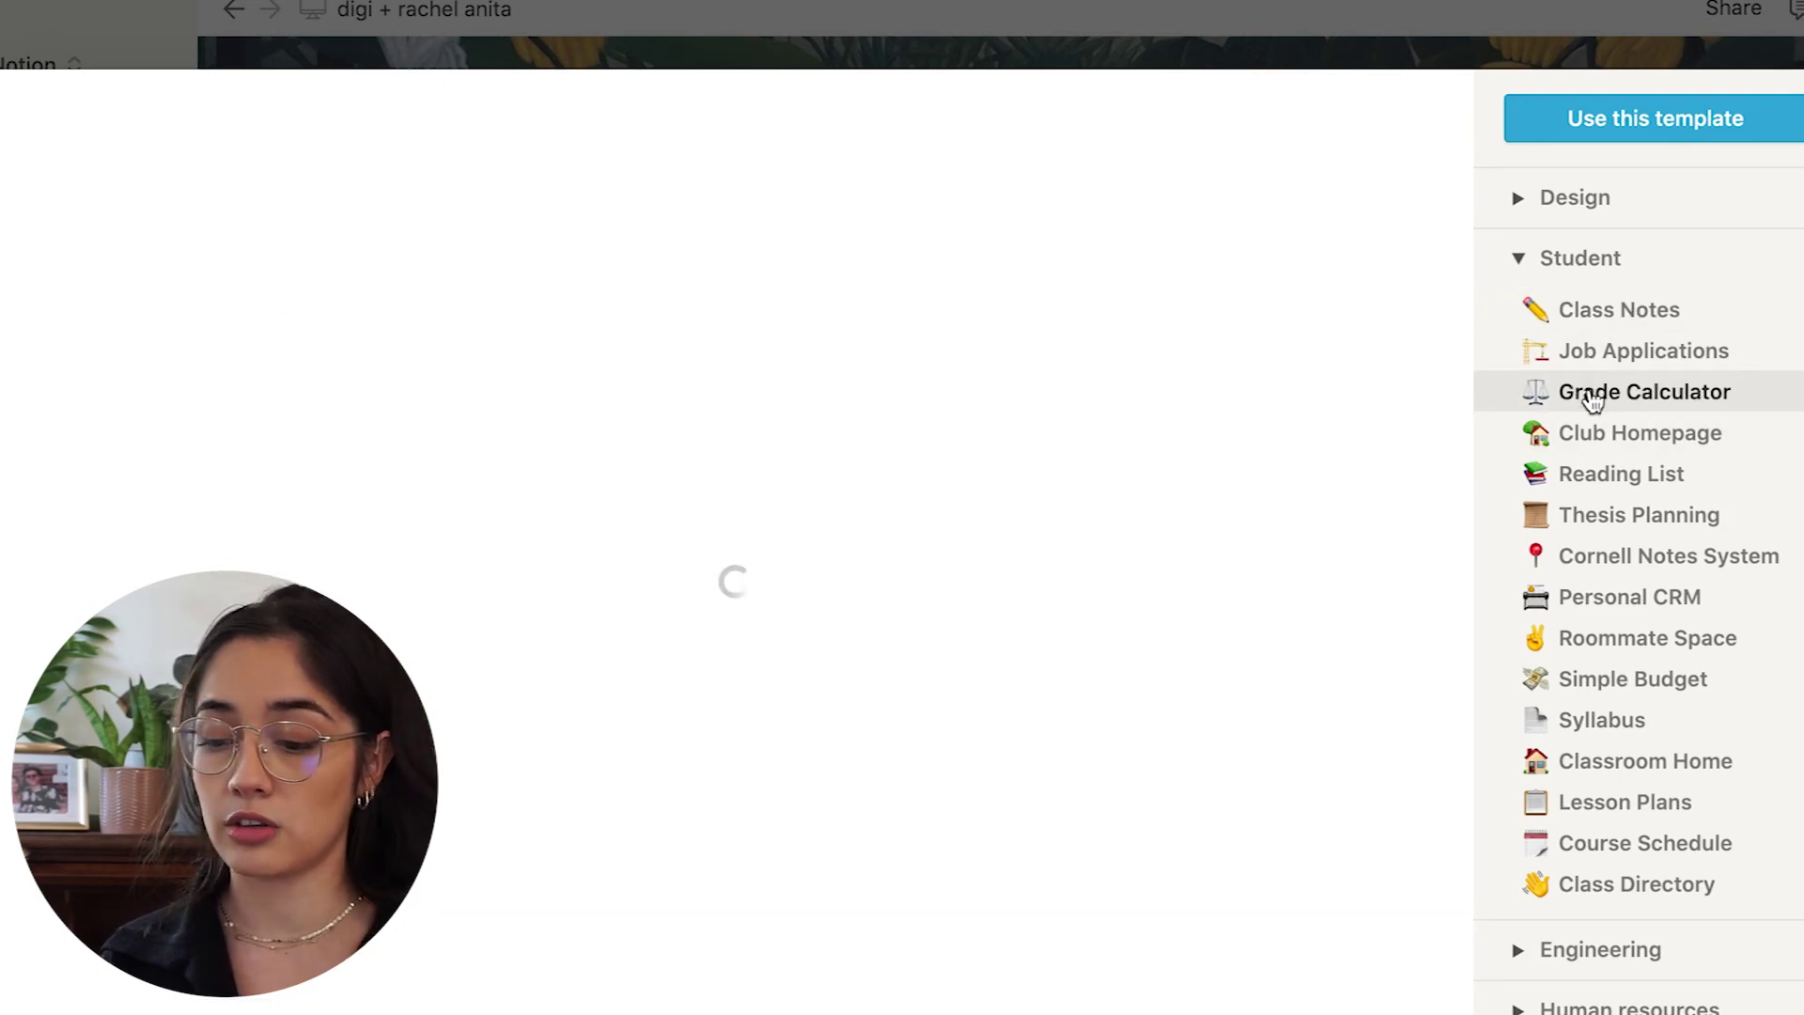
pyautogui.scroll(-8, 1109, 791)
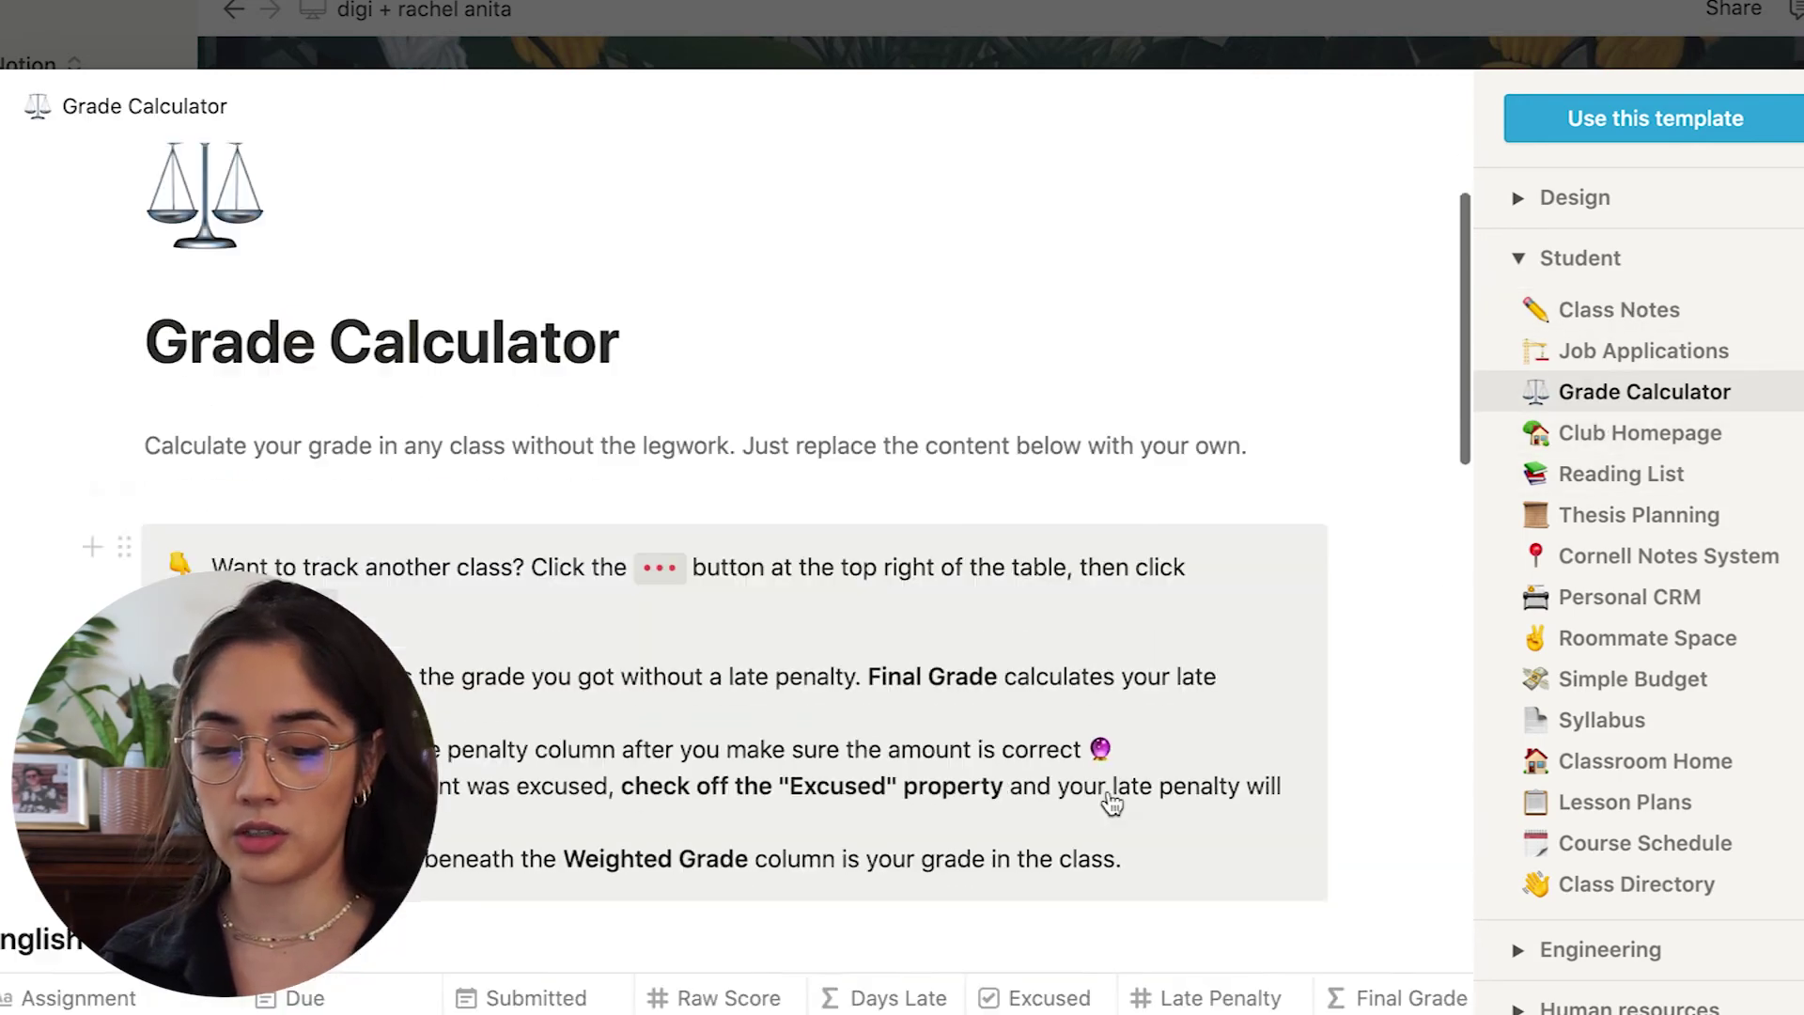
pyautogui.scroll(3, 1109, 791)
pyautogui.hscroll(5, 1108, 791)
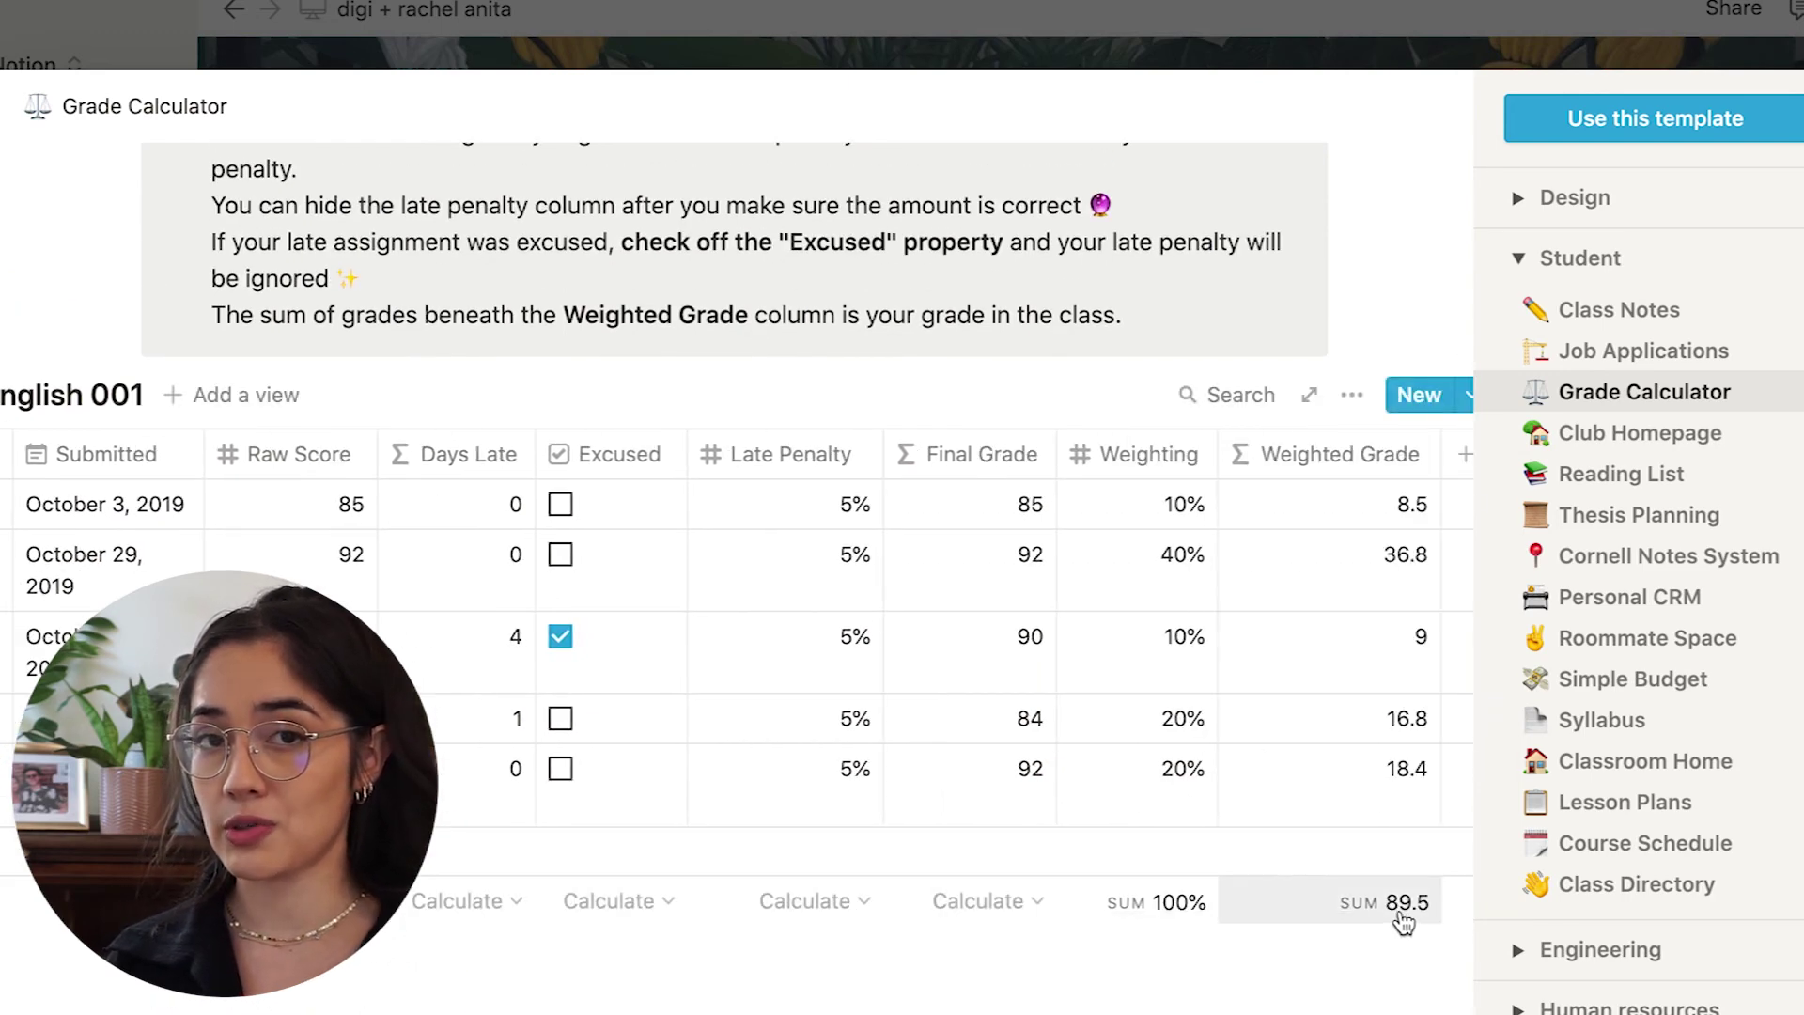
pyautogui.click(1670, 477)
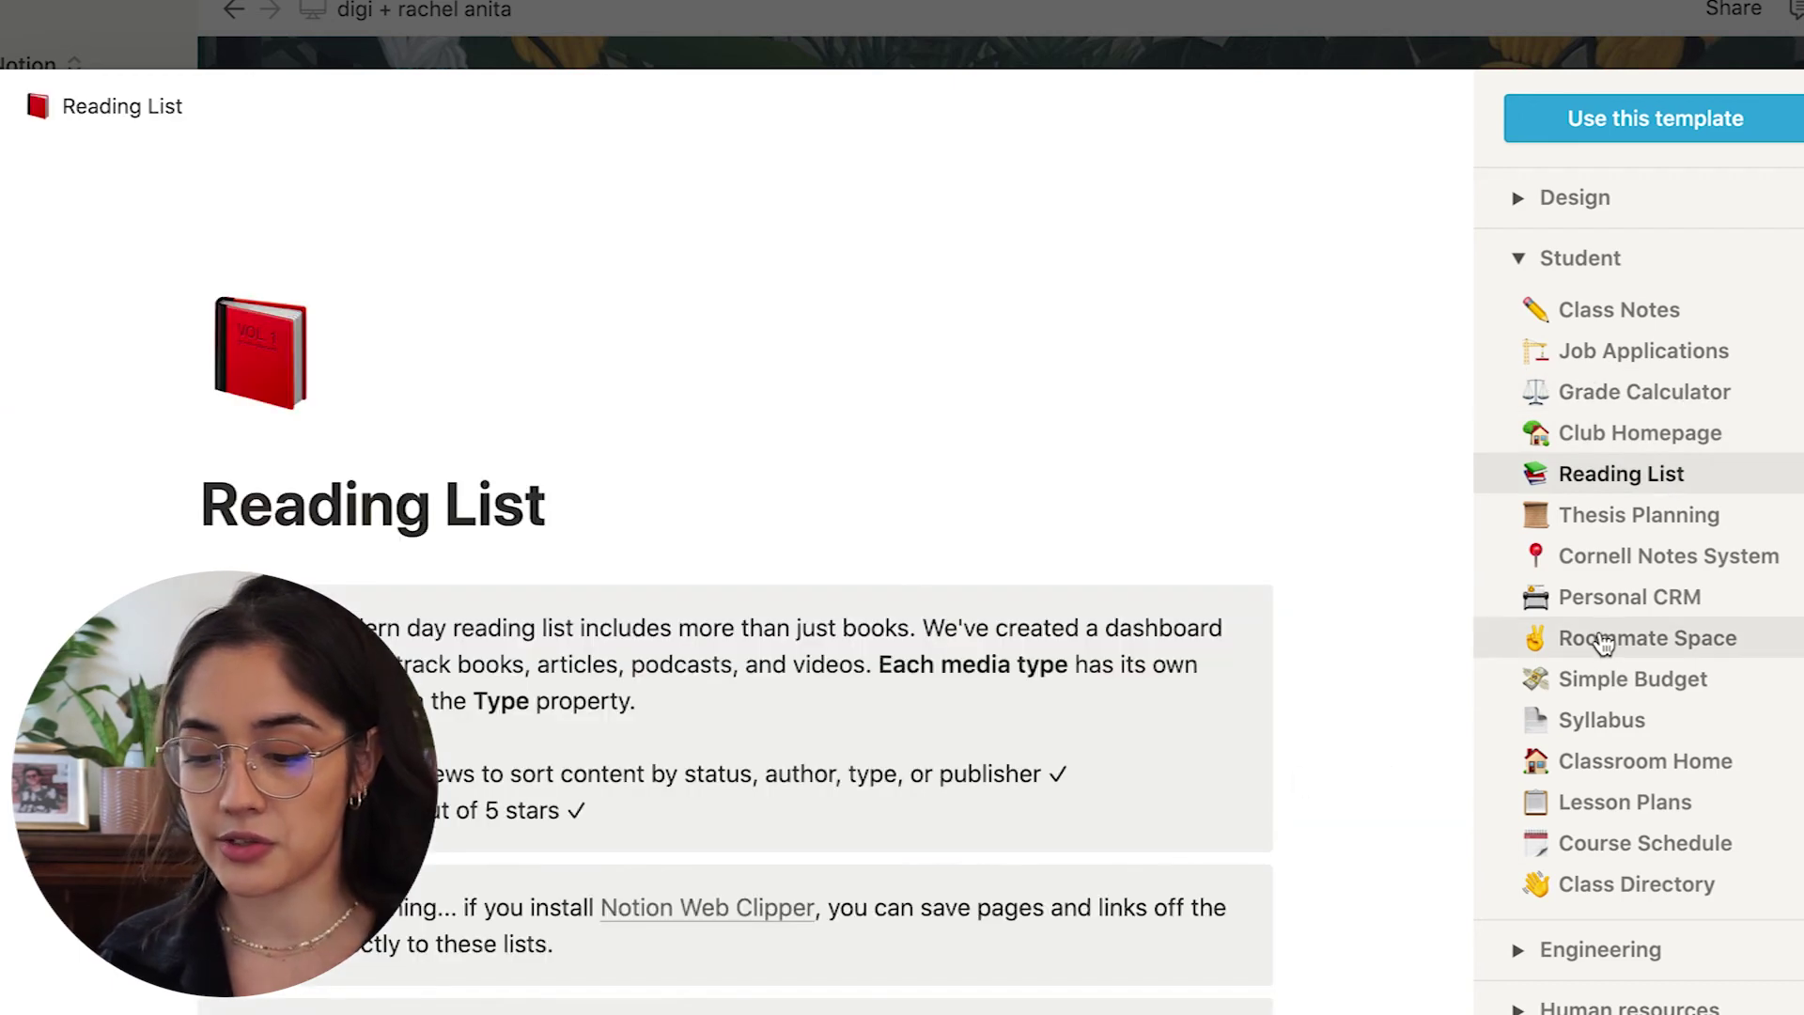
pyautogui.scroll(-5, 992, 677)
# Preview the Roommate Space template, then the Course Schedule template.
pyautogui.click(1546, 637)
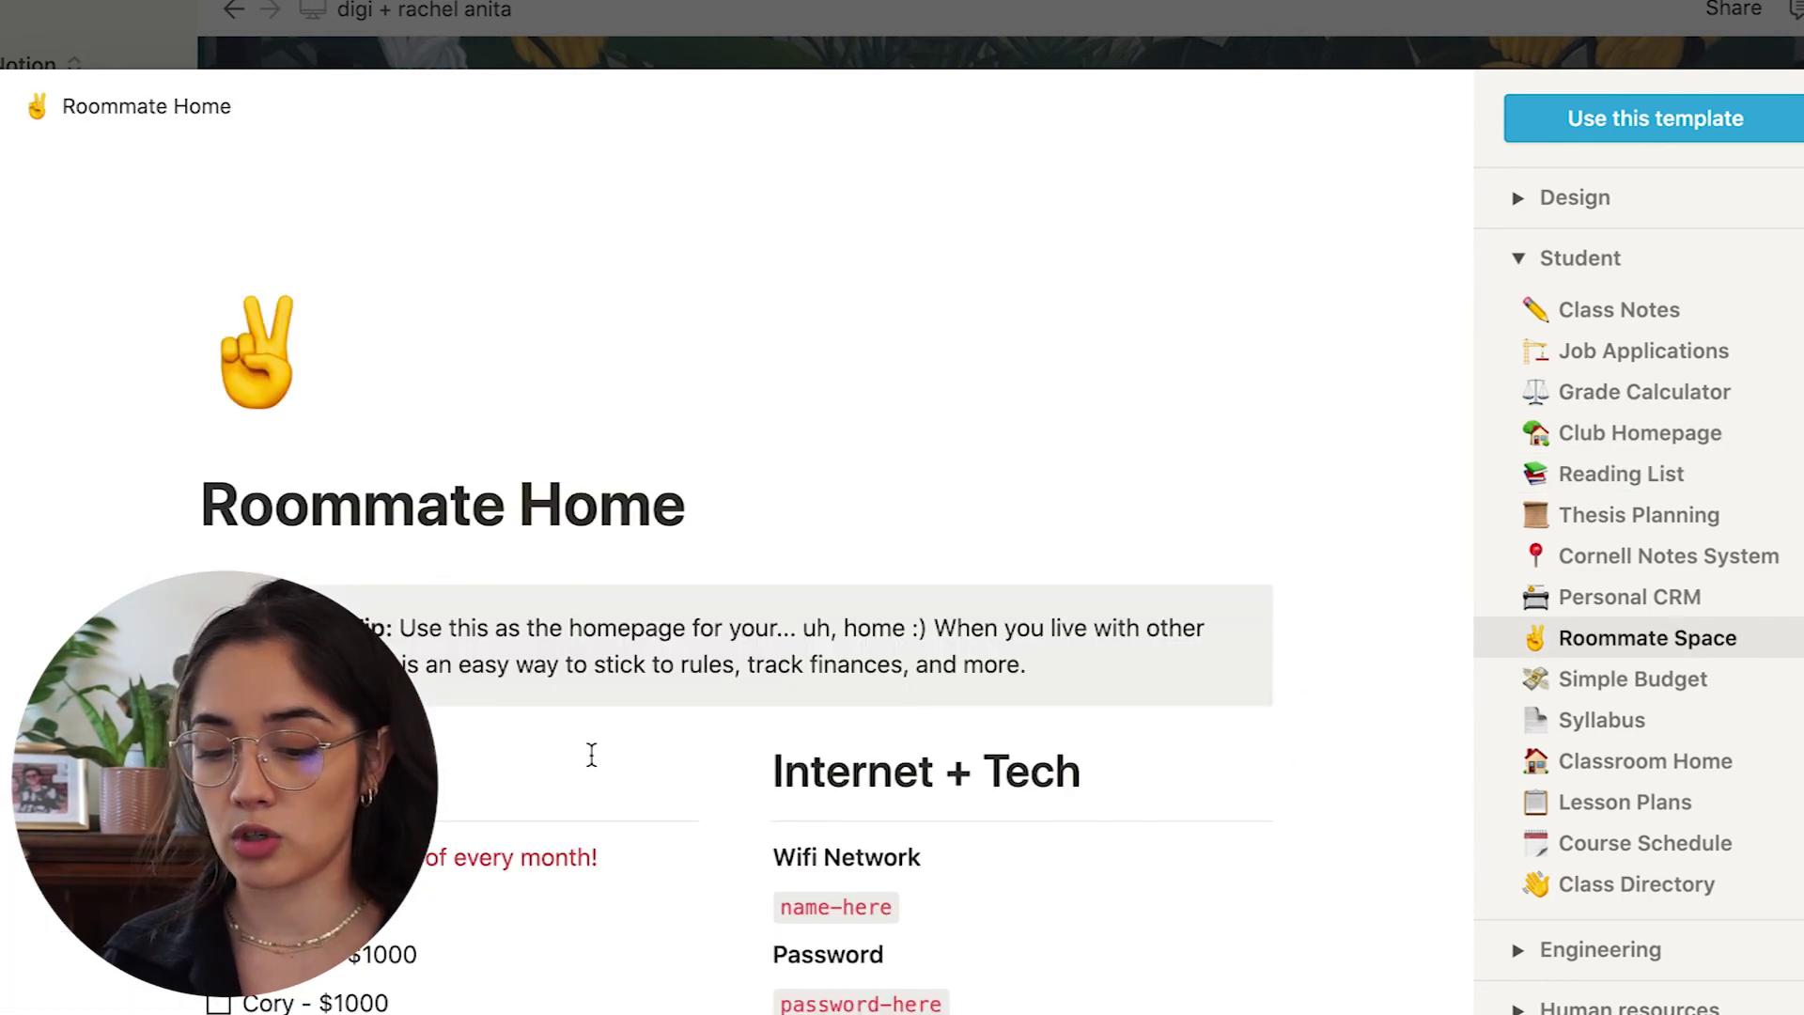
pyautogui.scroll(-3, 583, 774)
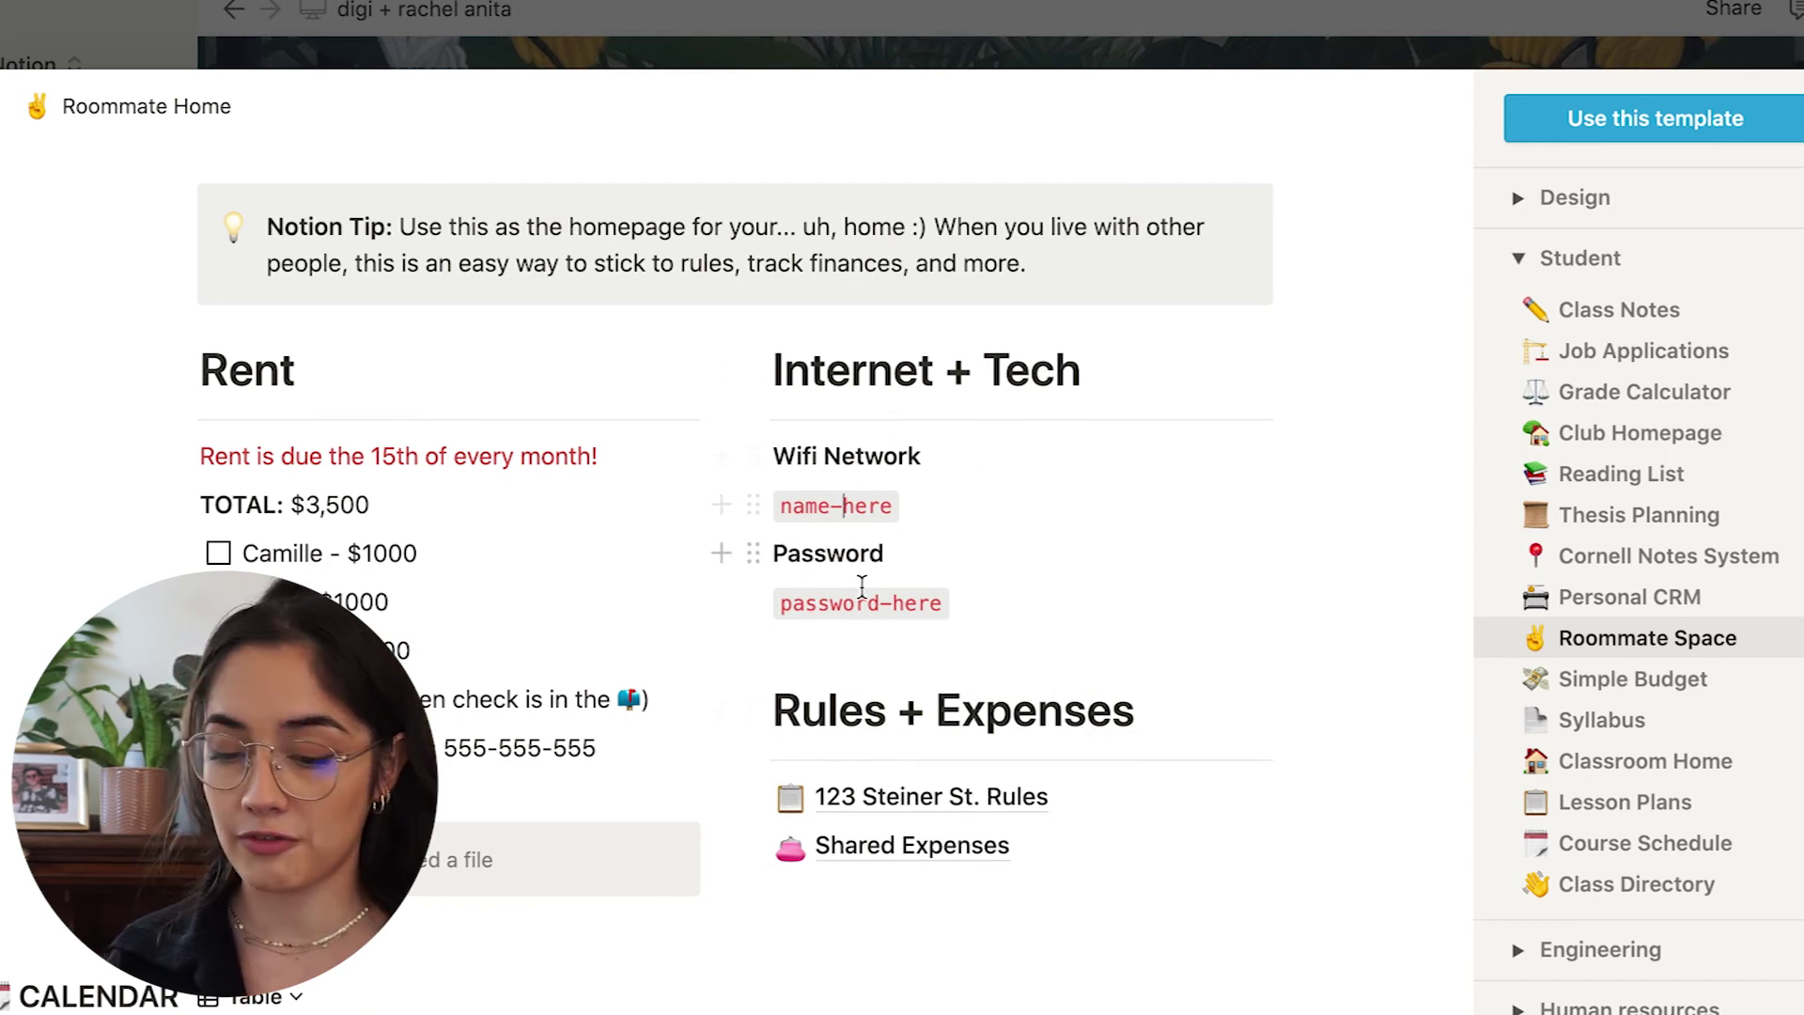
pyautogui.scroll(-10, 916, 712)
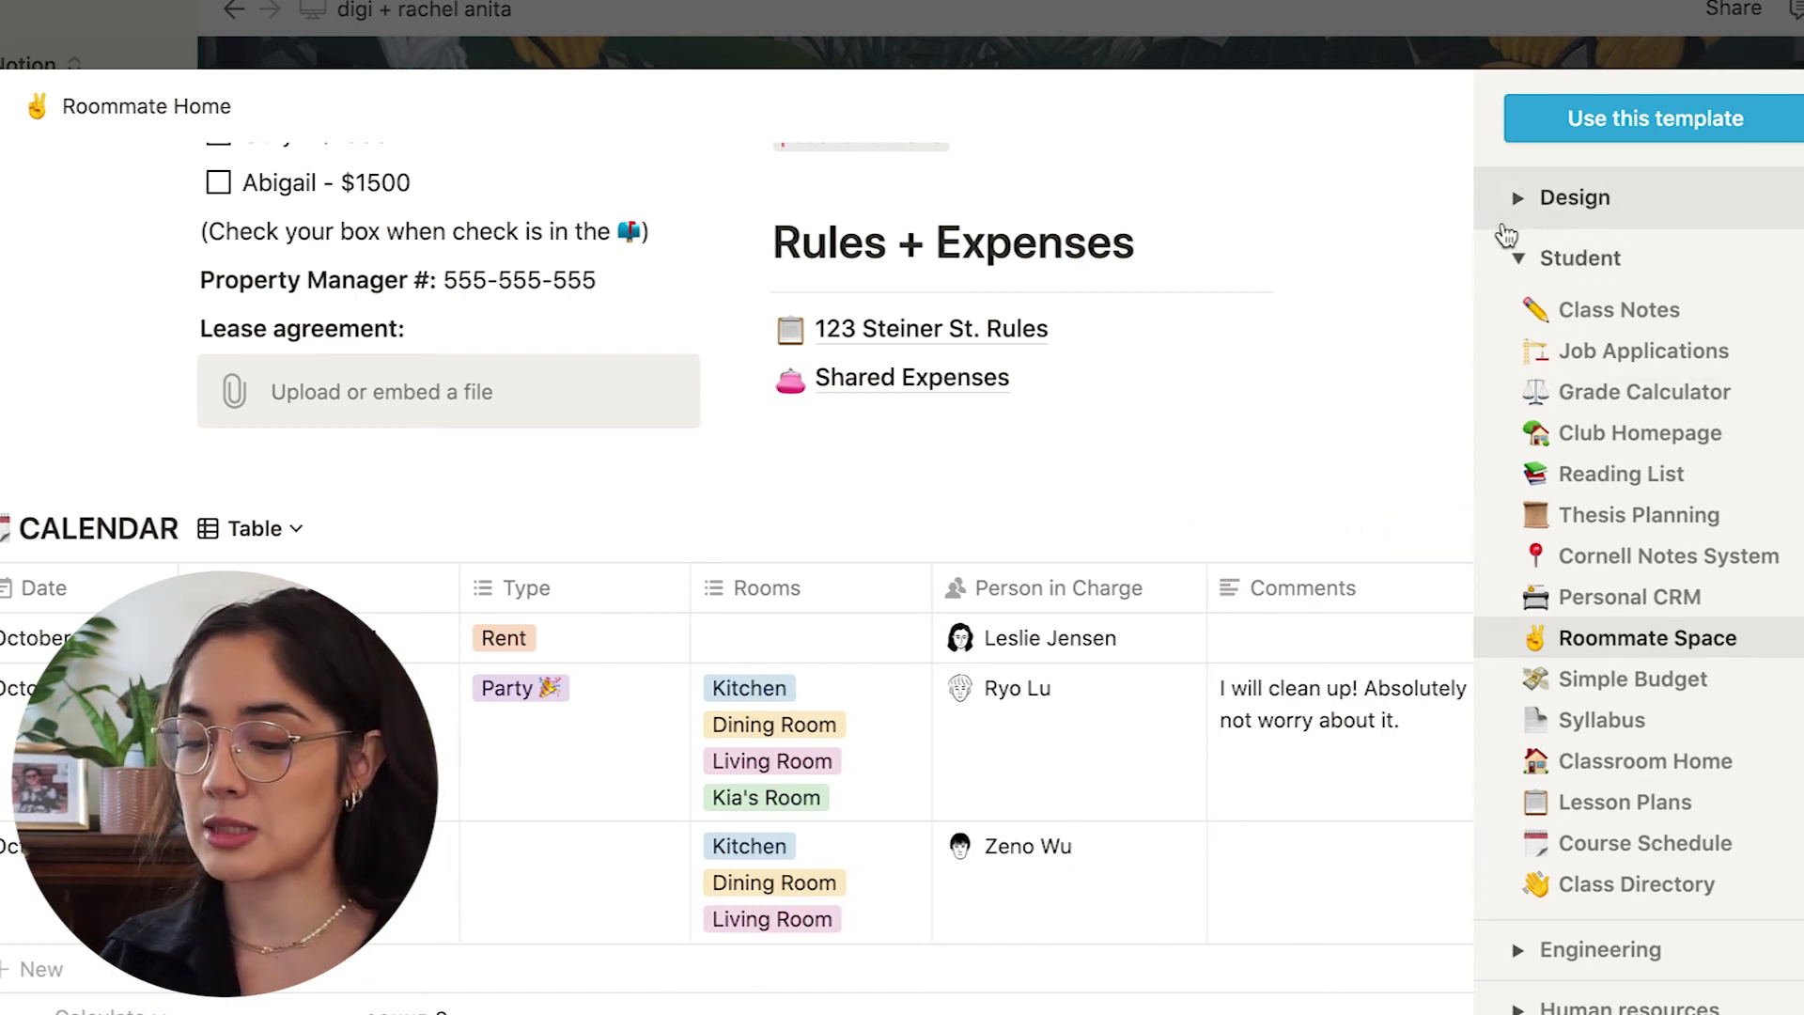
pyautogui.click(1641, 860)
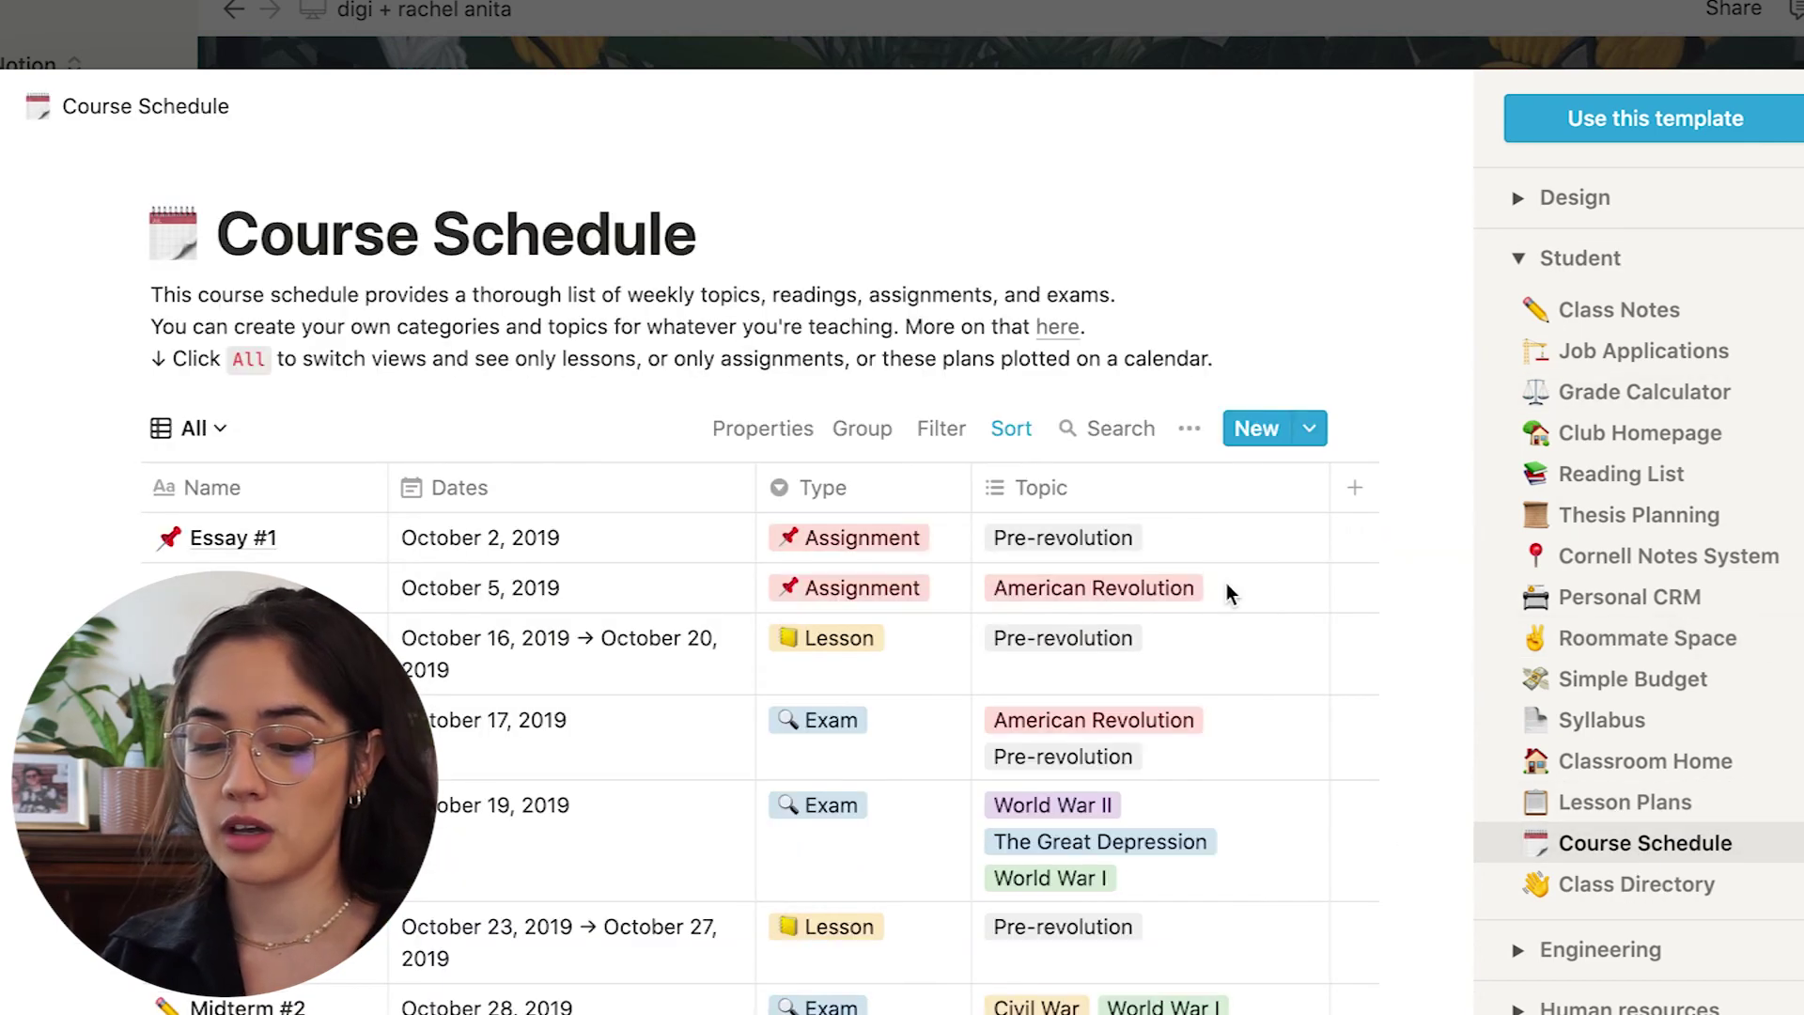
# Switch from Student to the Personal category and preview Personal Home.
pyautogui.click(1519, 263)
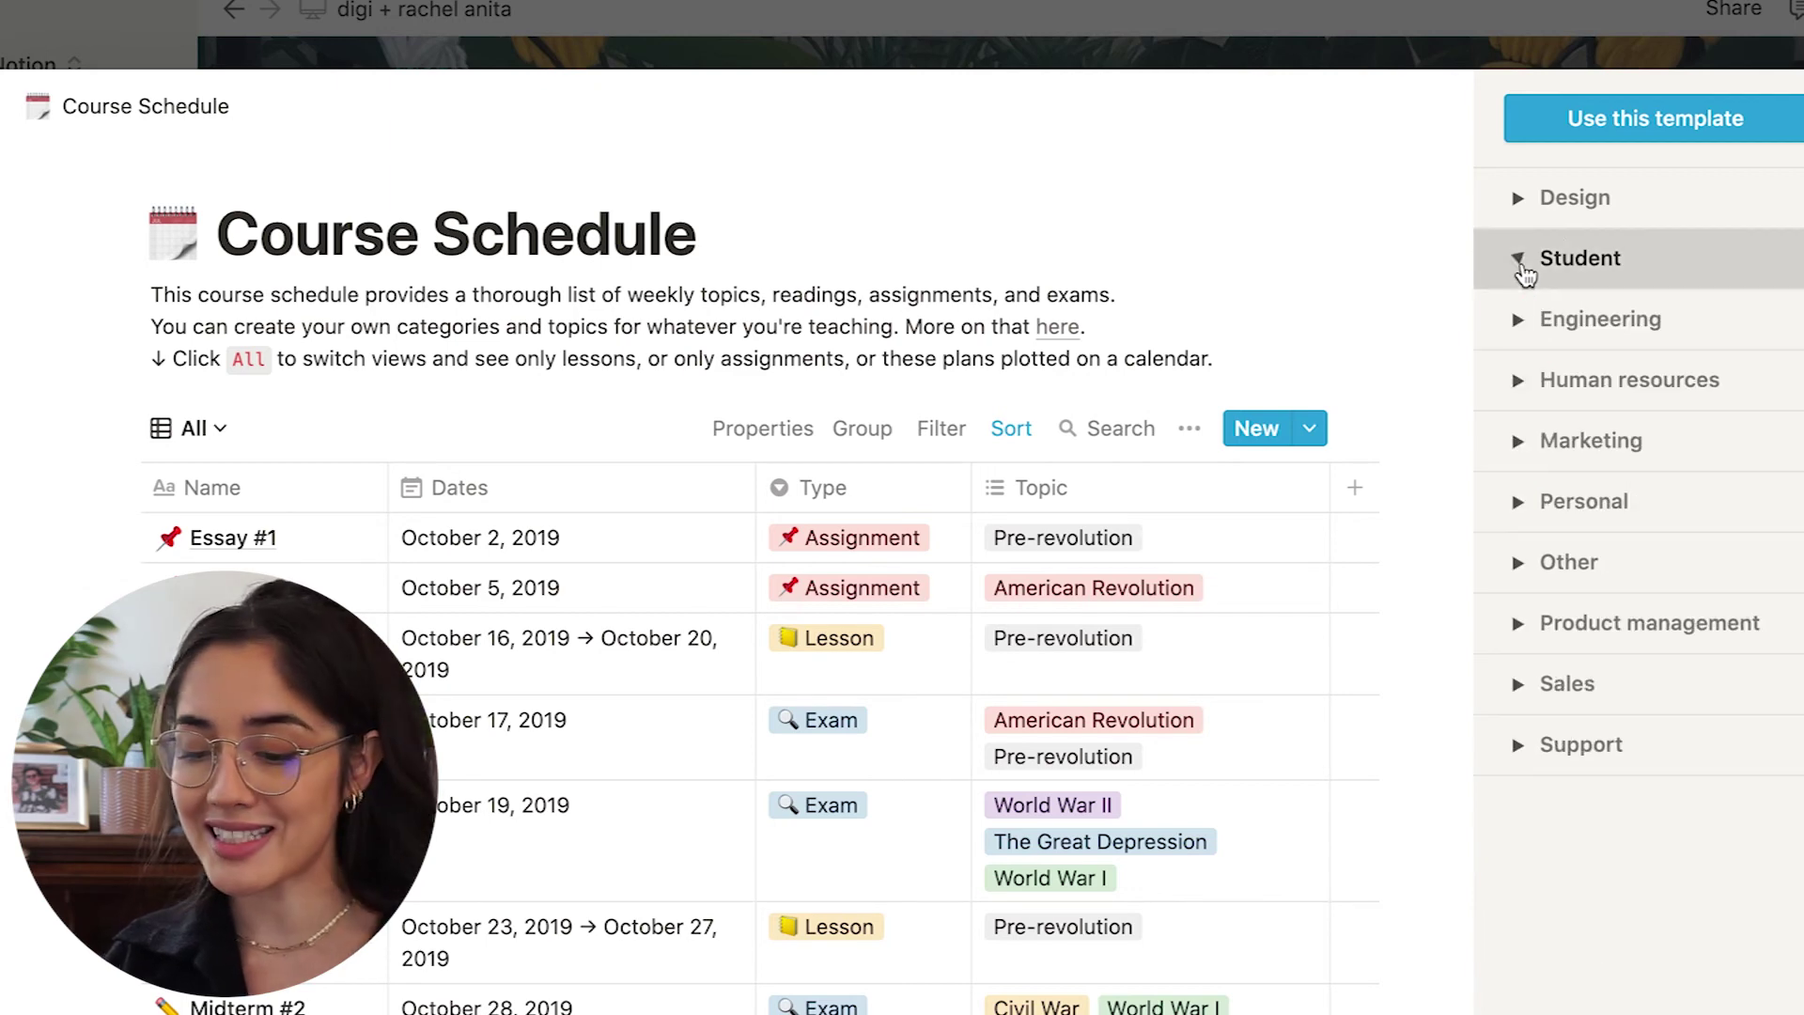
pyautogui.click(1514, 518)
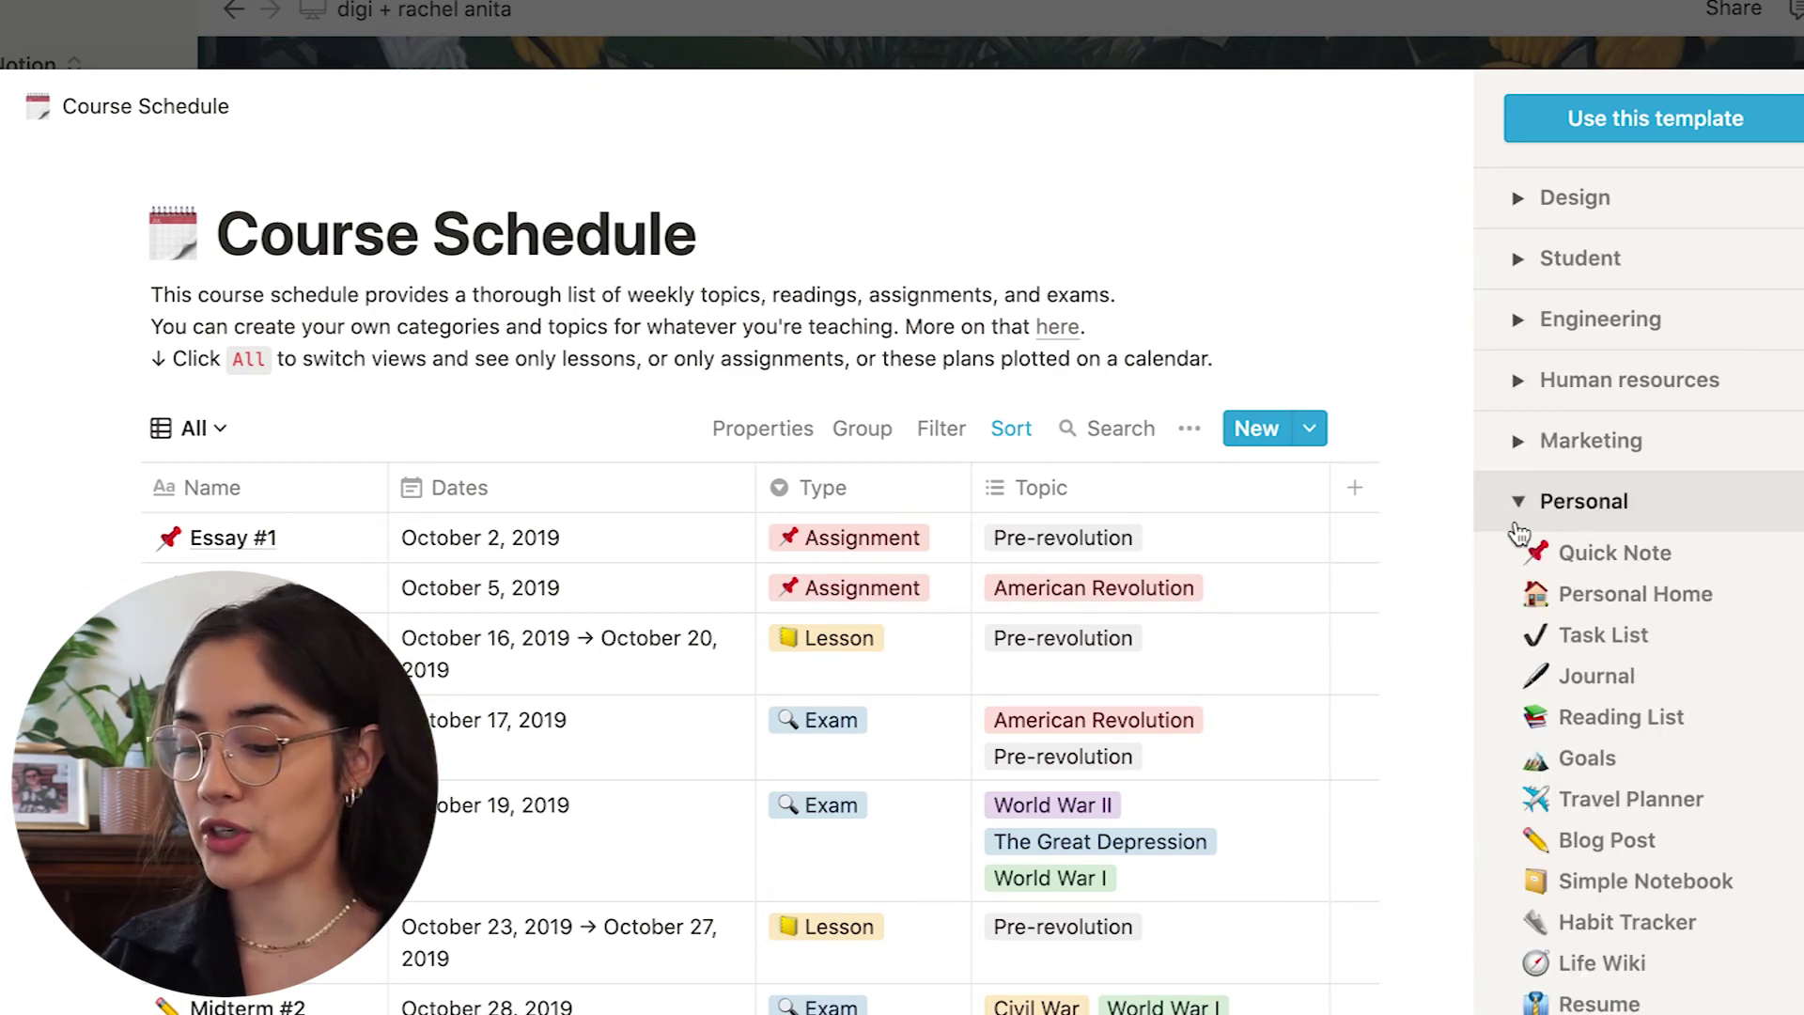
pyautogui.click(1555, 601)
pyautogui.scroll(-3, 1406, 596)
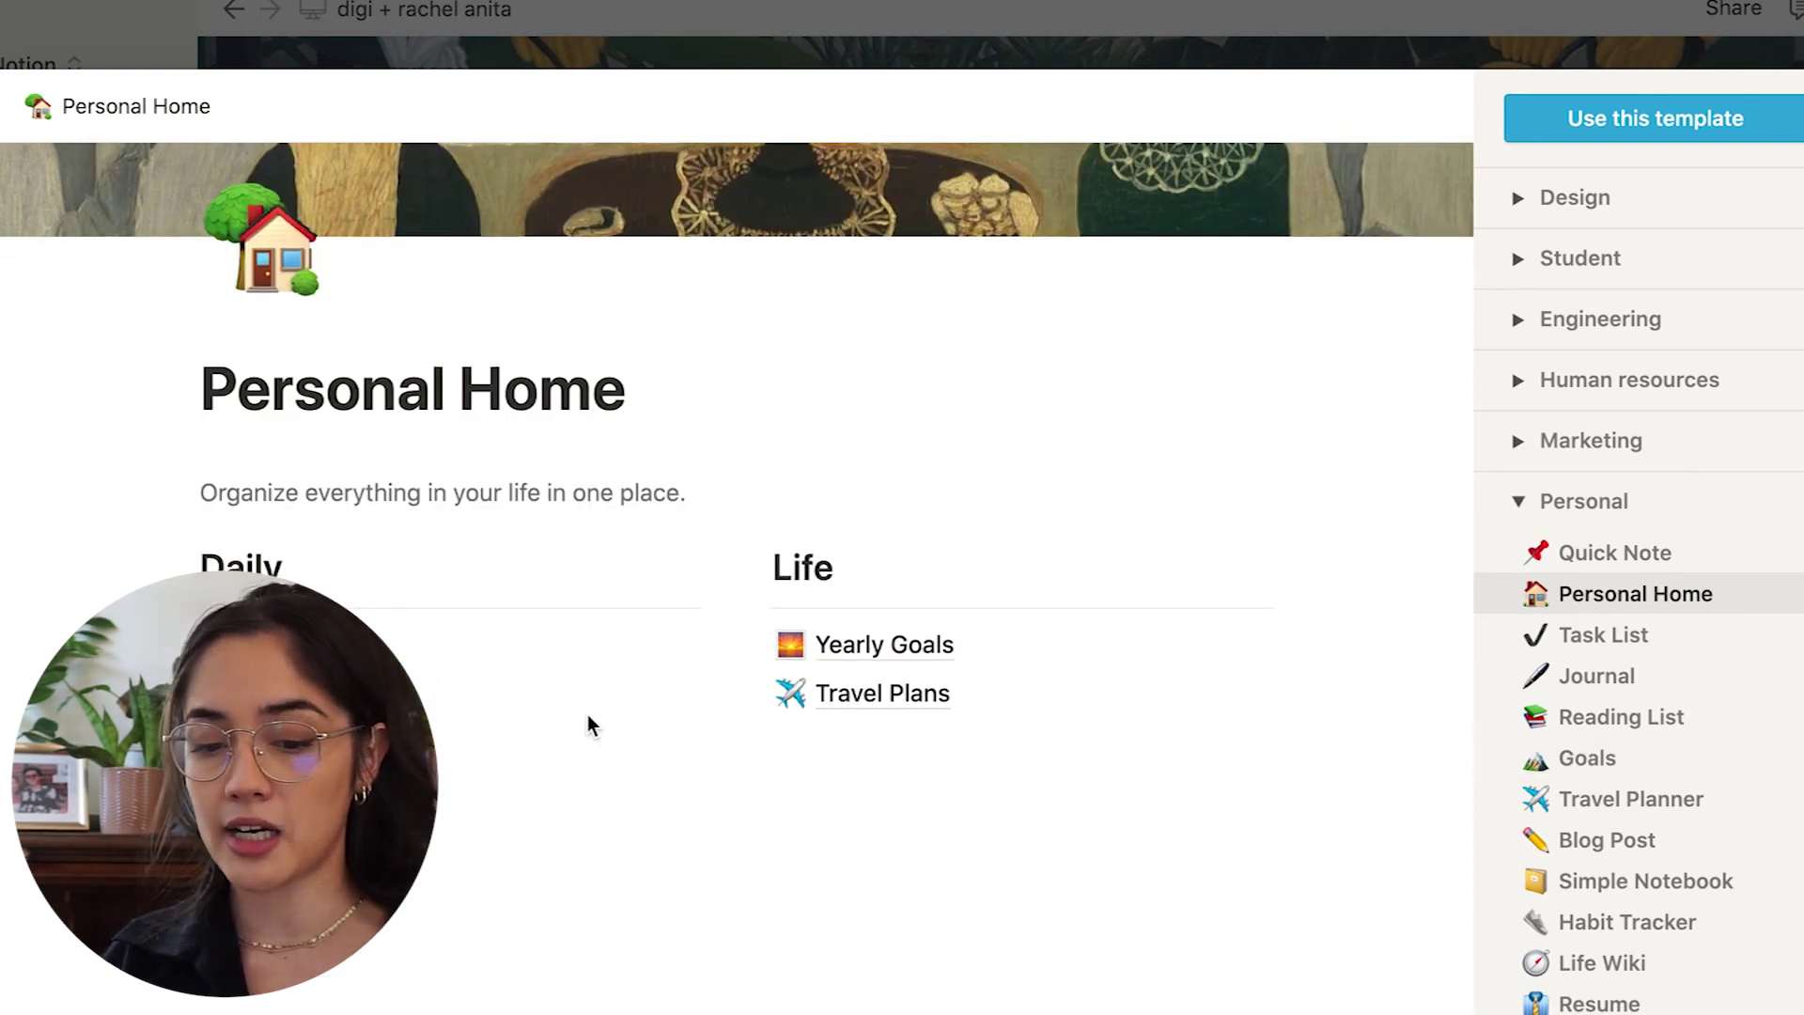
# Preview the Travel Planner template down to its Barcelona Schedule.
pyautogui.click(1599, 818)
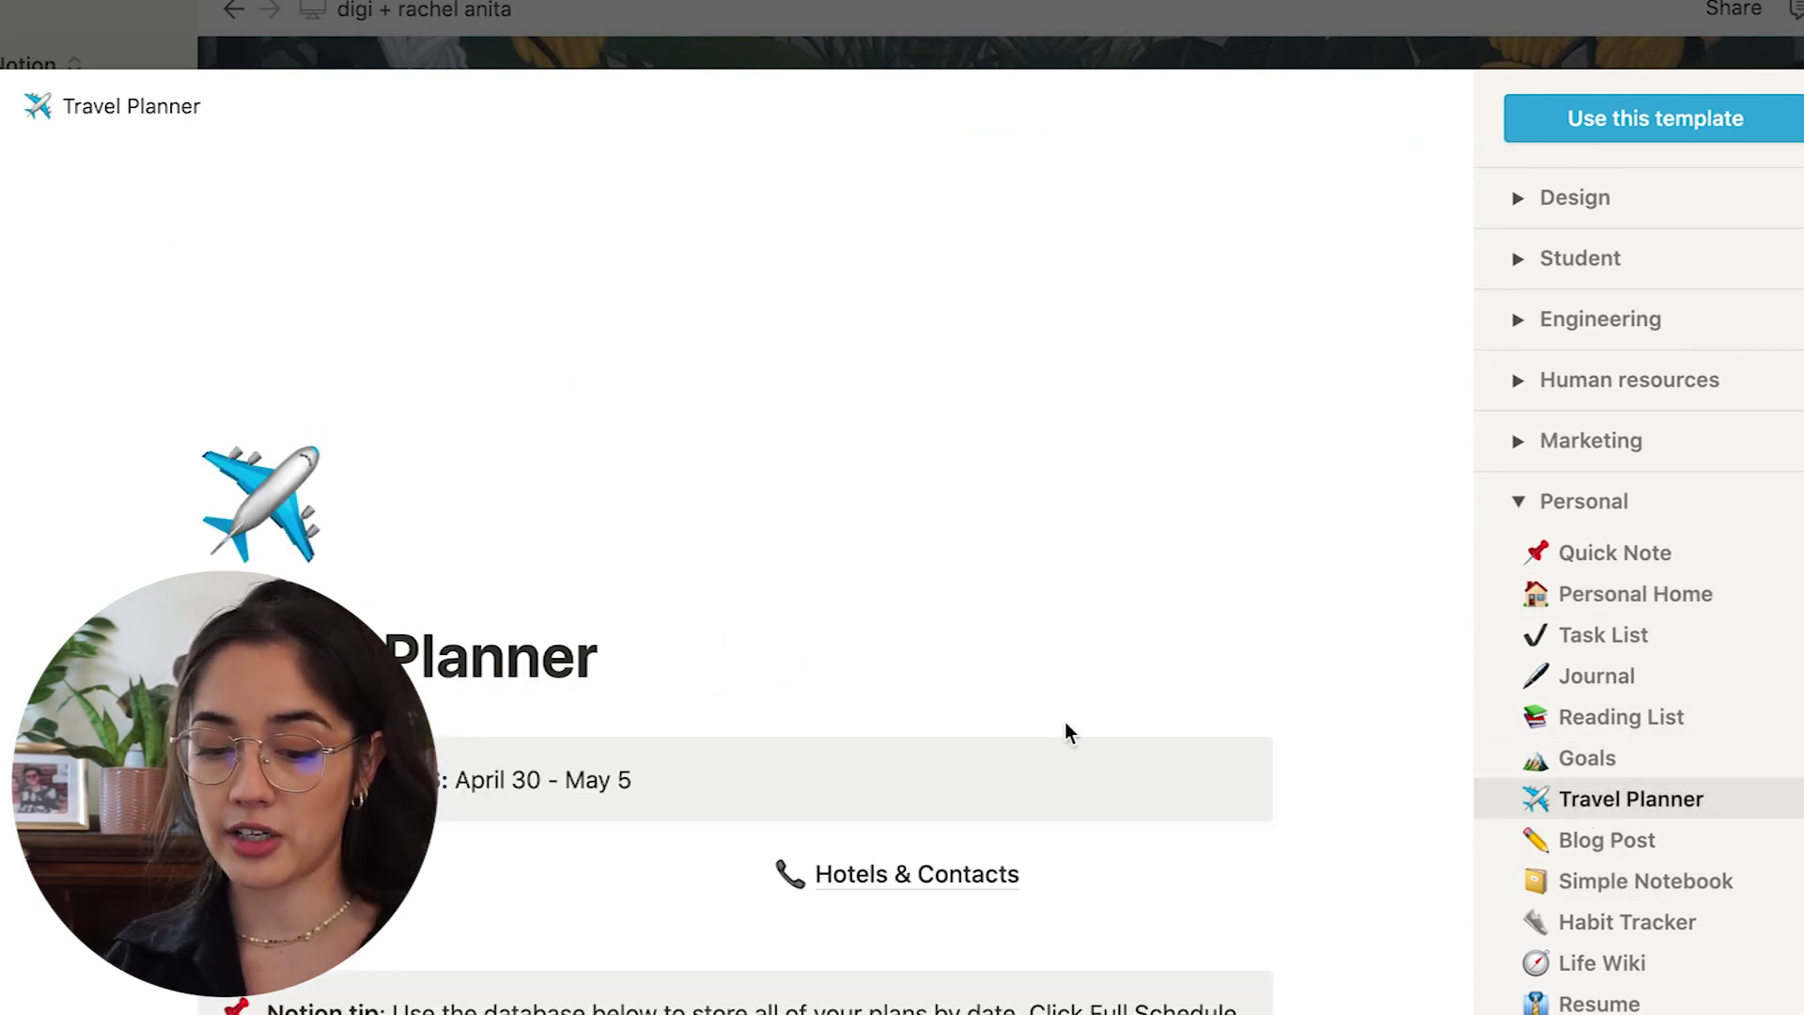
pyautogui.scroll(-5, 1069, 733)
pyautogui.scroll(-3, 966, 837)
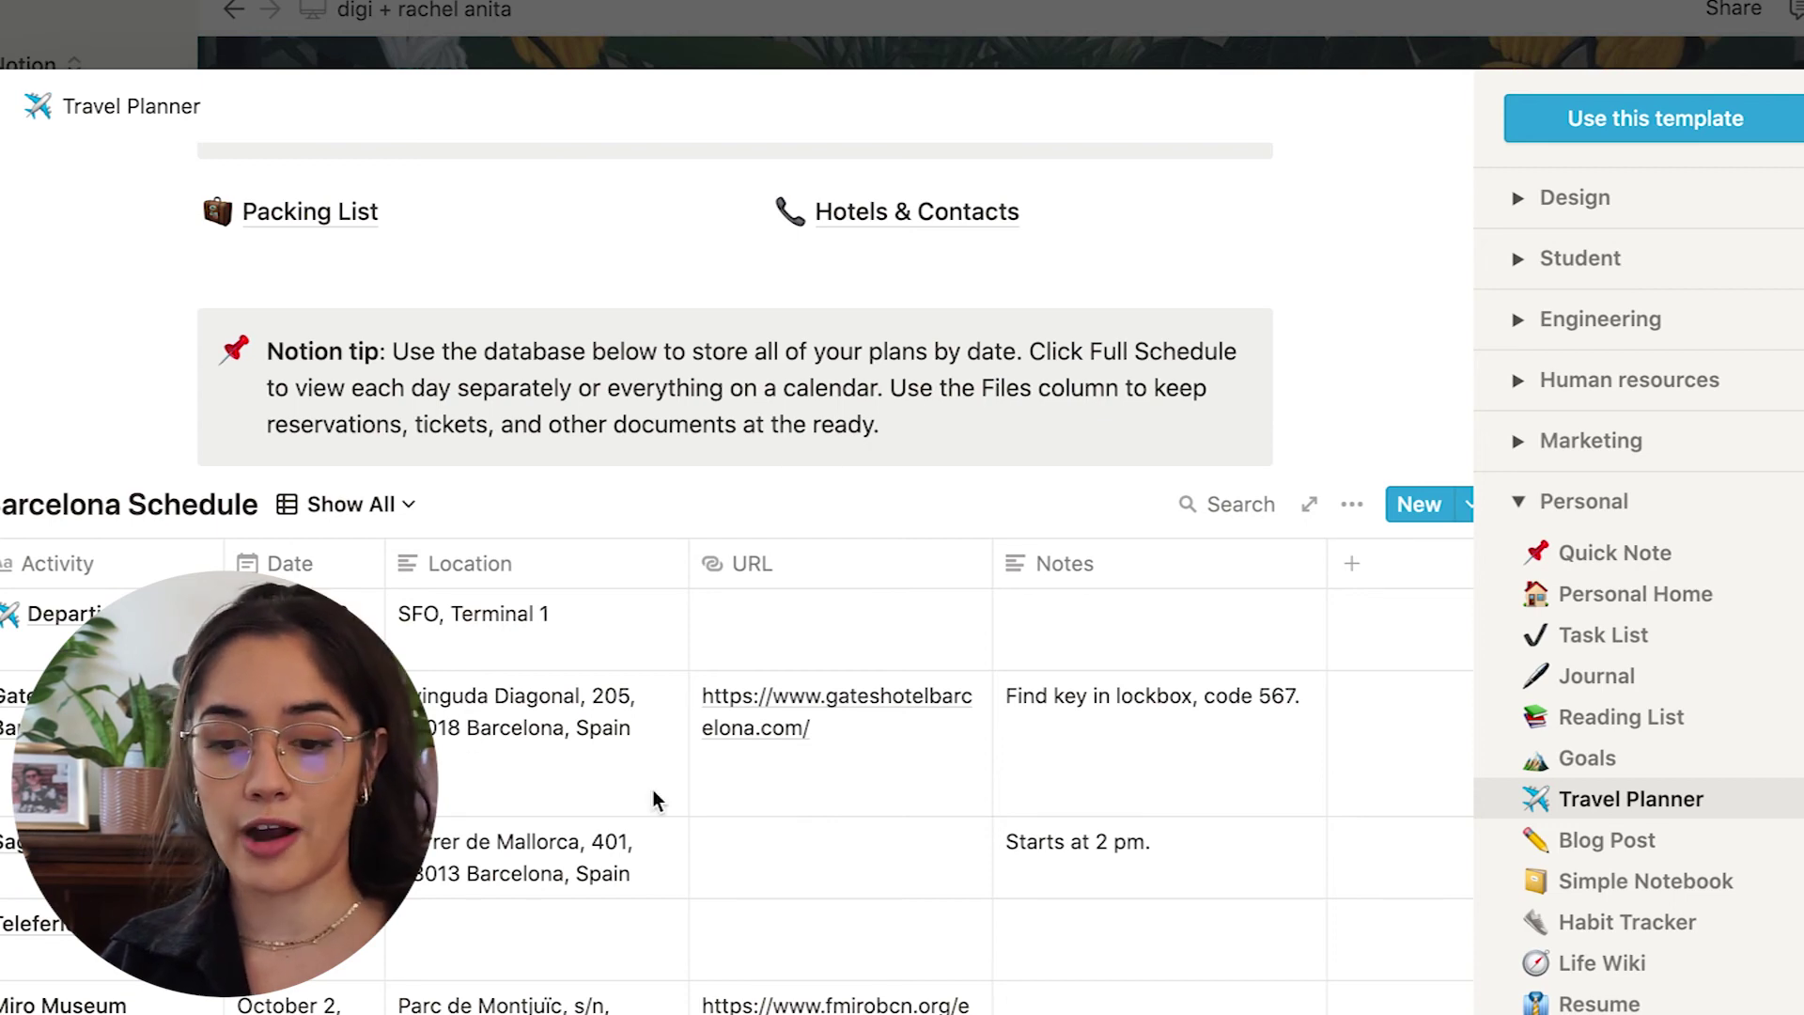
pyautogui.scroll(-2, 737, 881)
pyautogui.scroll(5, 617, 746)
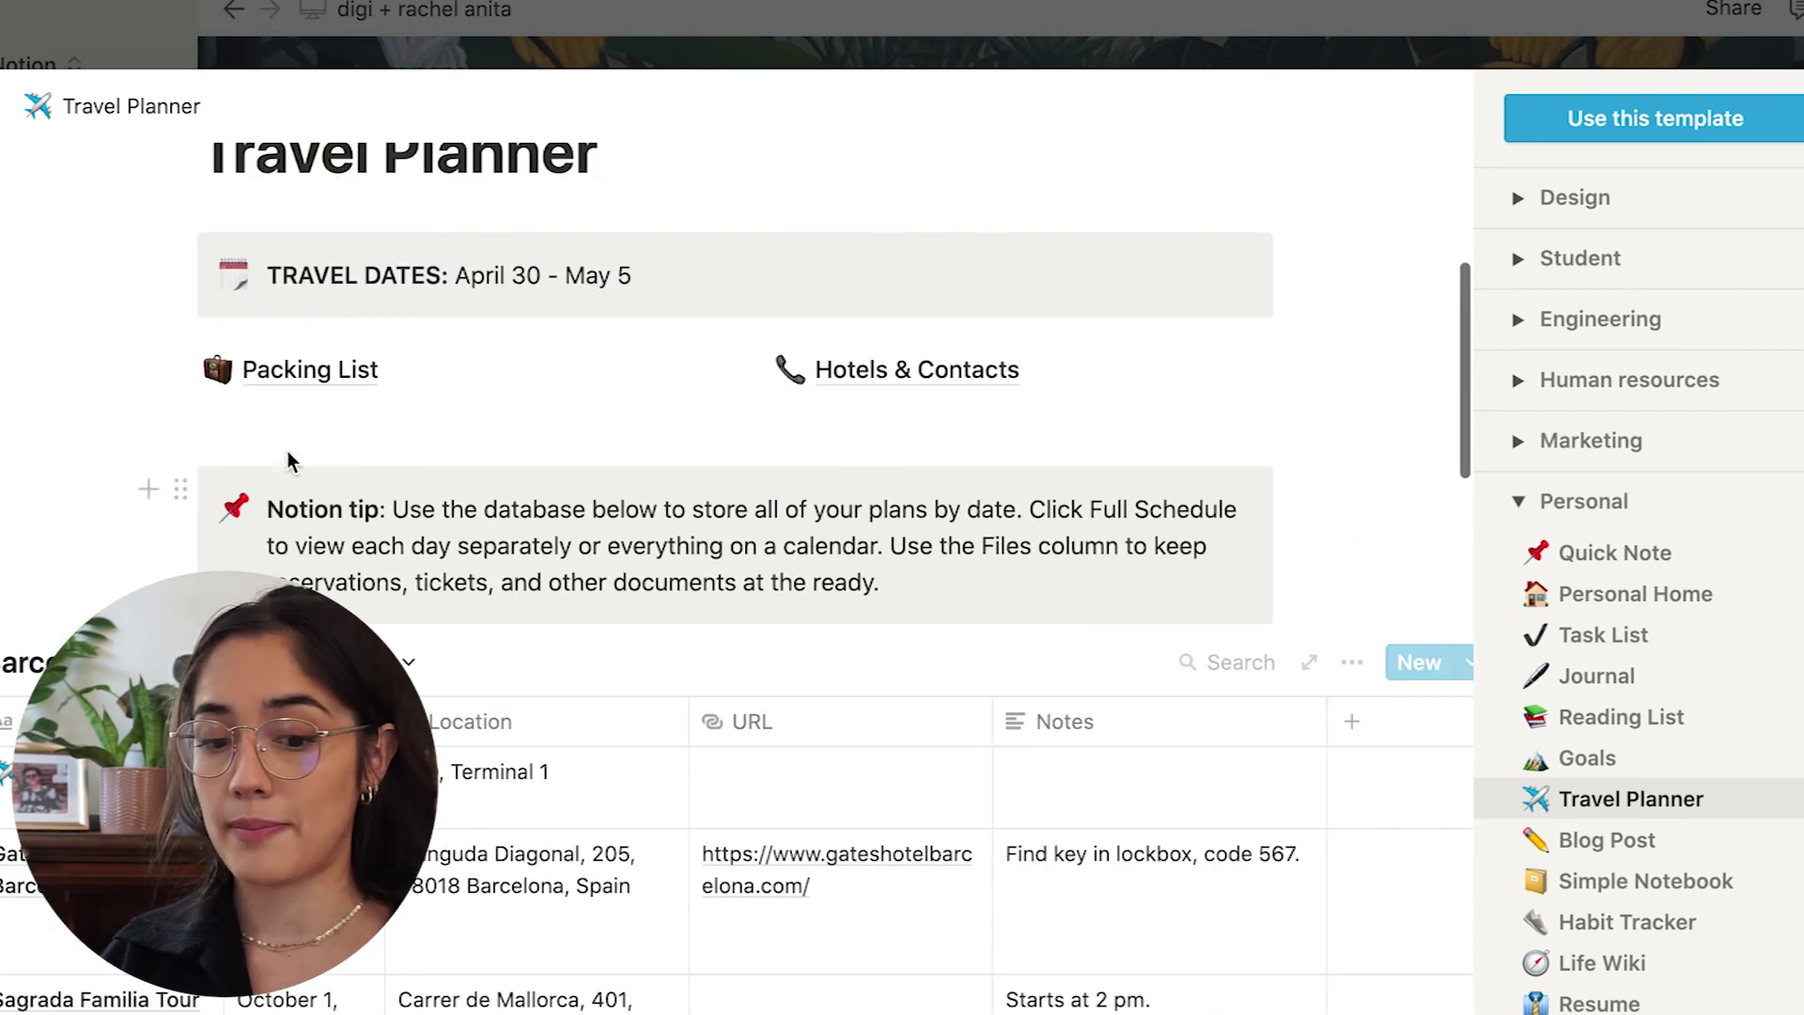
pyautogui.scroll(-4, 282, 404)
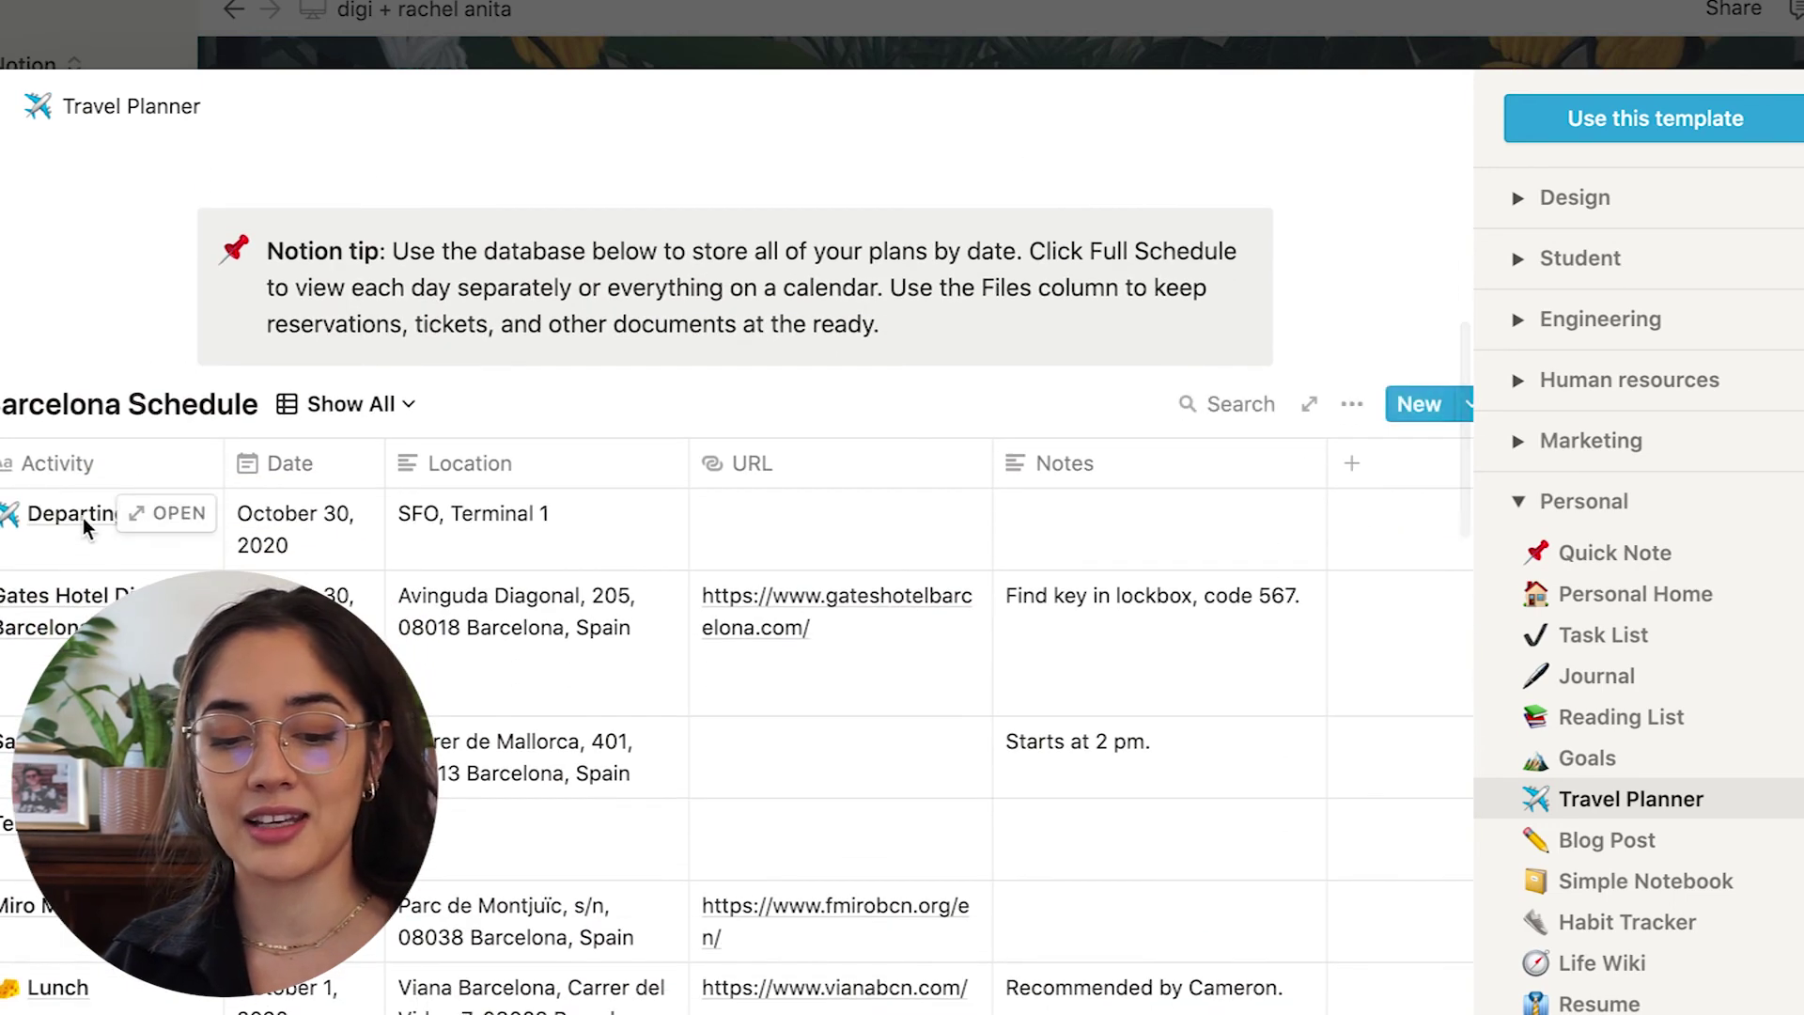
# Open the Departing Flight entry, then return to the Barcelona Schedule database.
pyautogui.click(164, 513)
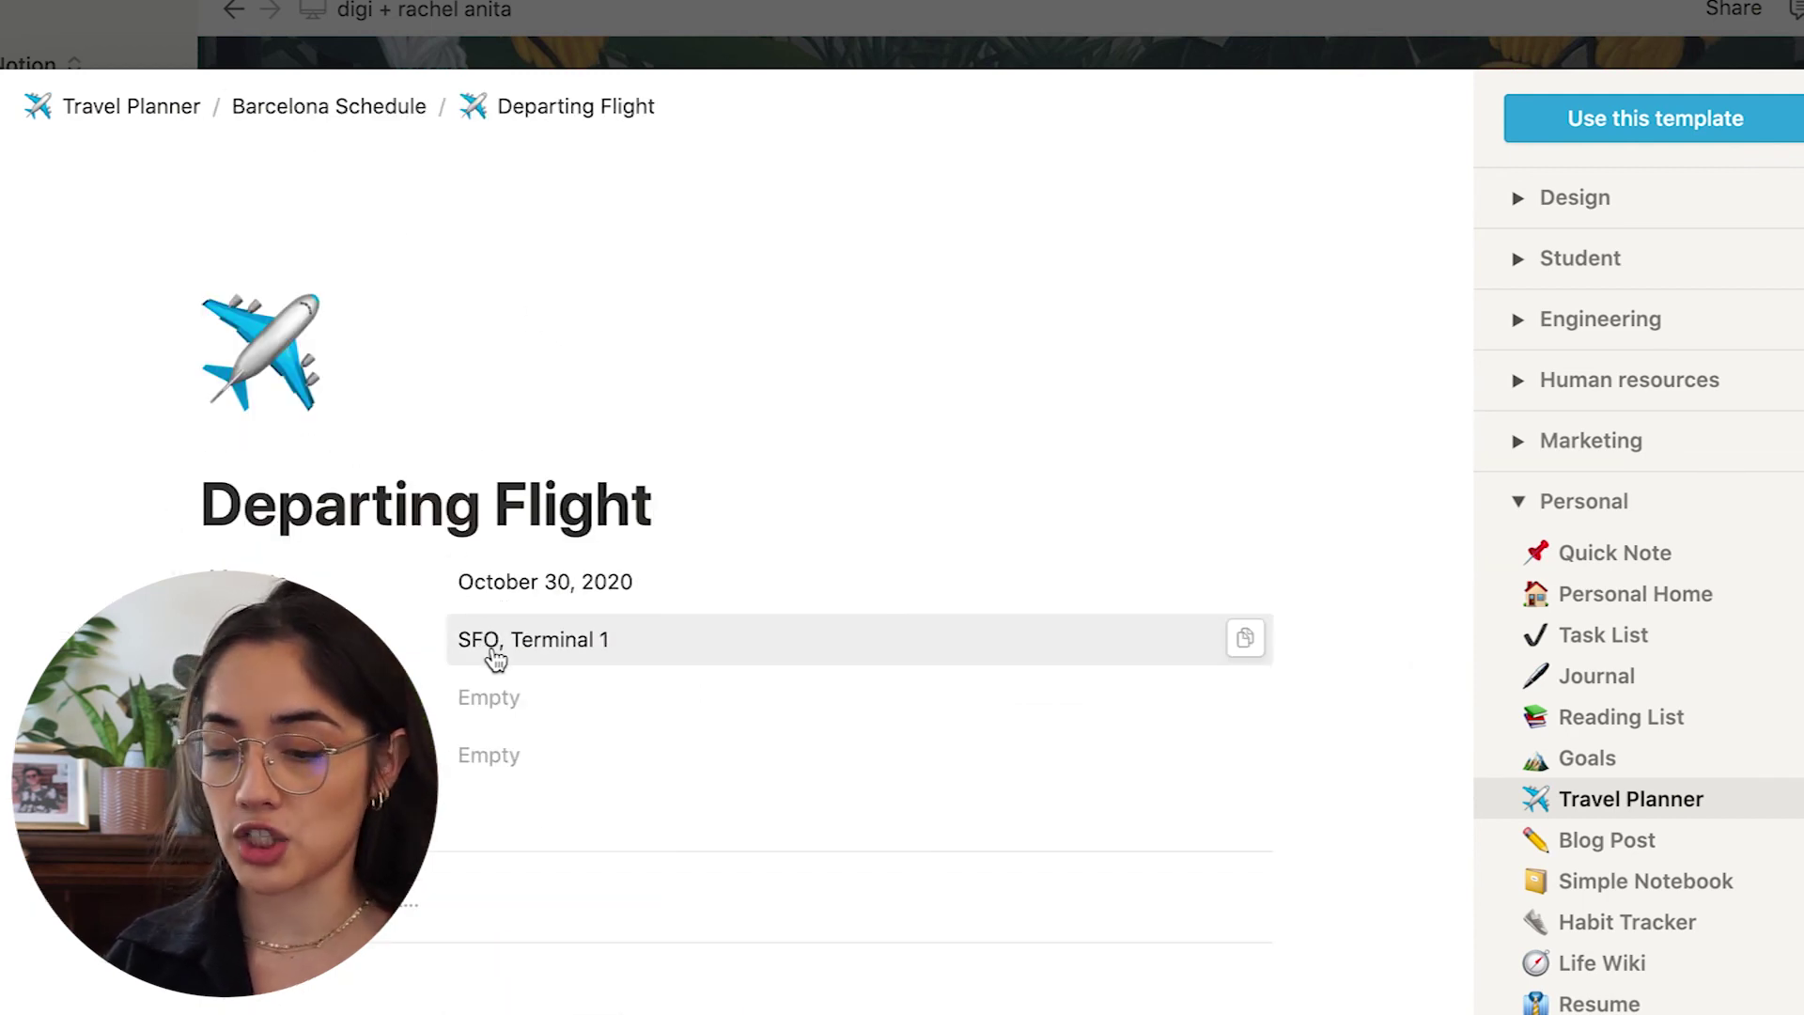
pyautogui.click(391, 109)
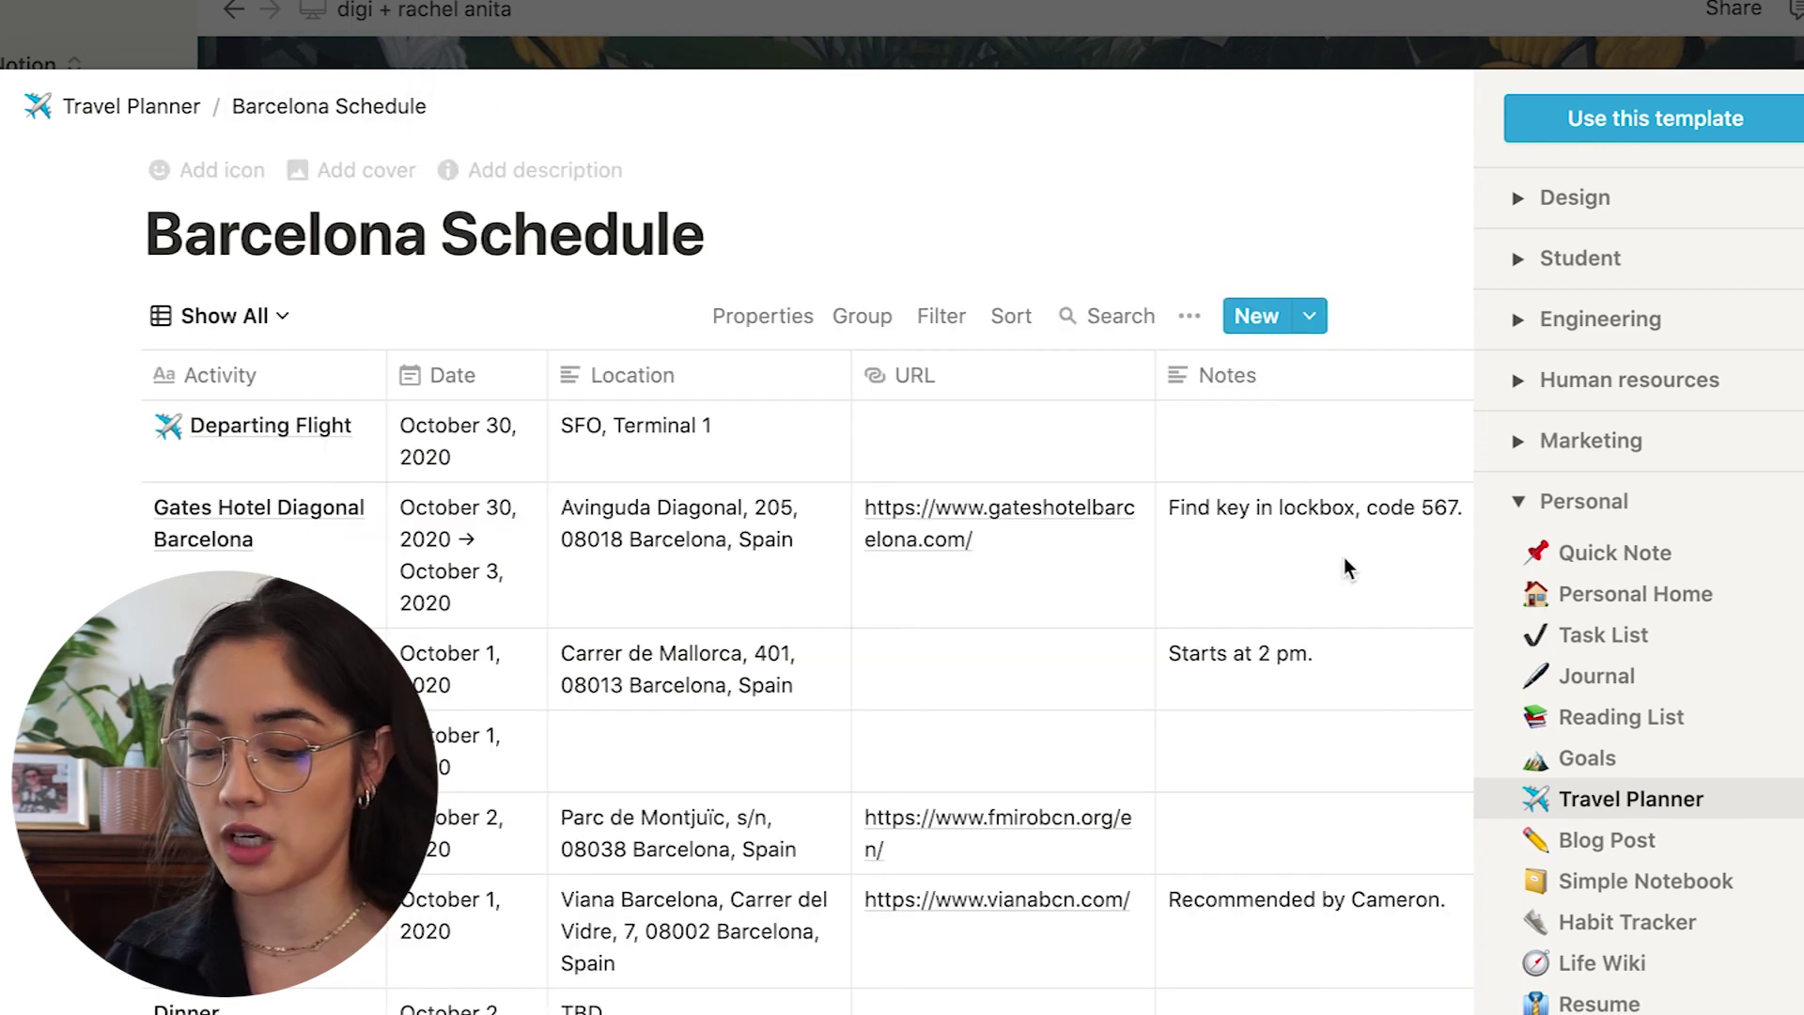
pyautogui.scroll(-3, 1597, 827)
# Preview the Habit Tracker and Job Applications templates.
pyautogui.click(1584, 799)
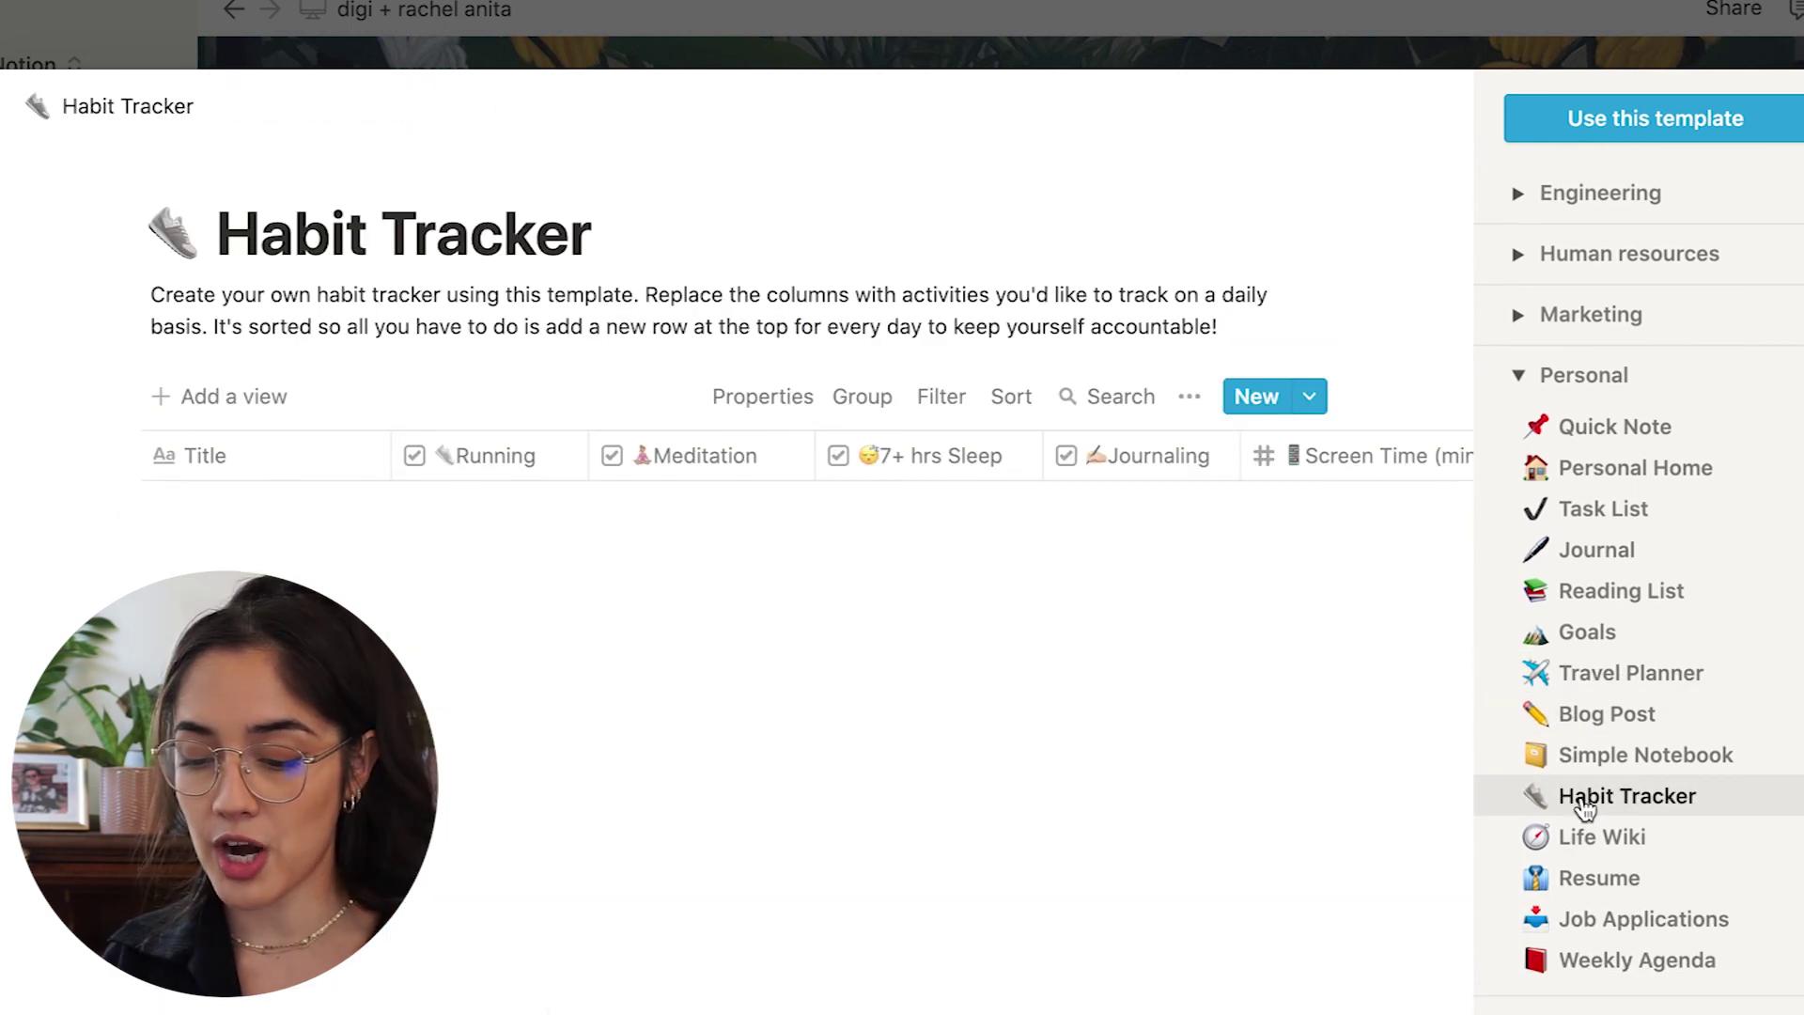
pyautogui.click(1609, 933)
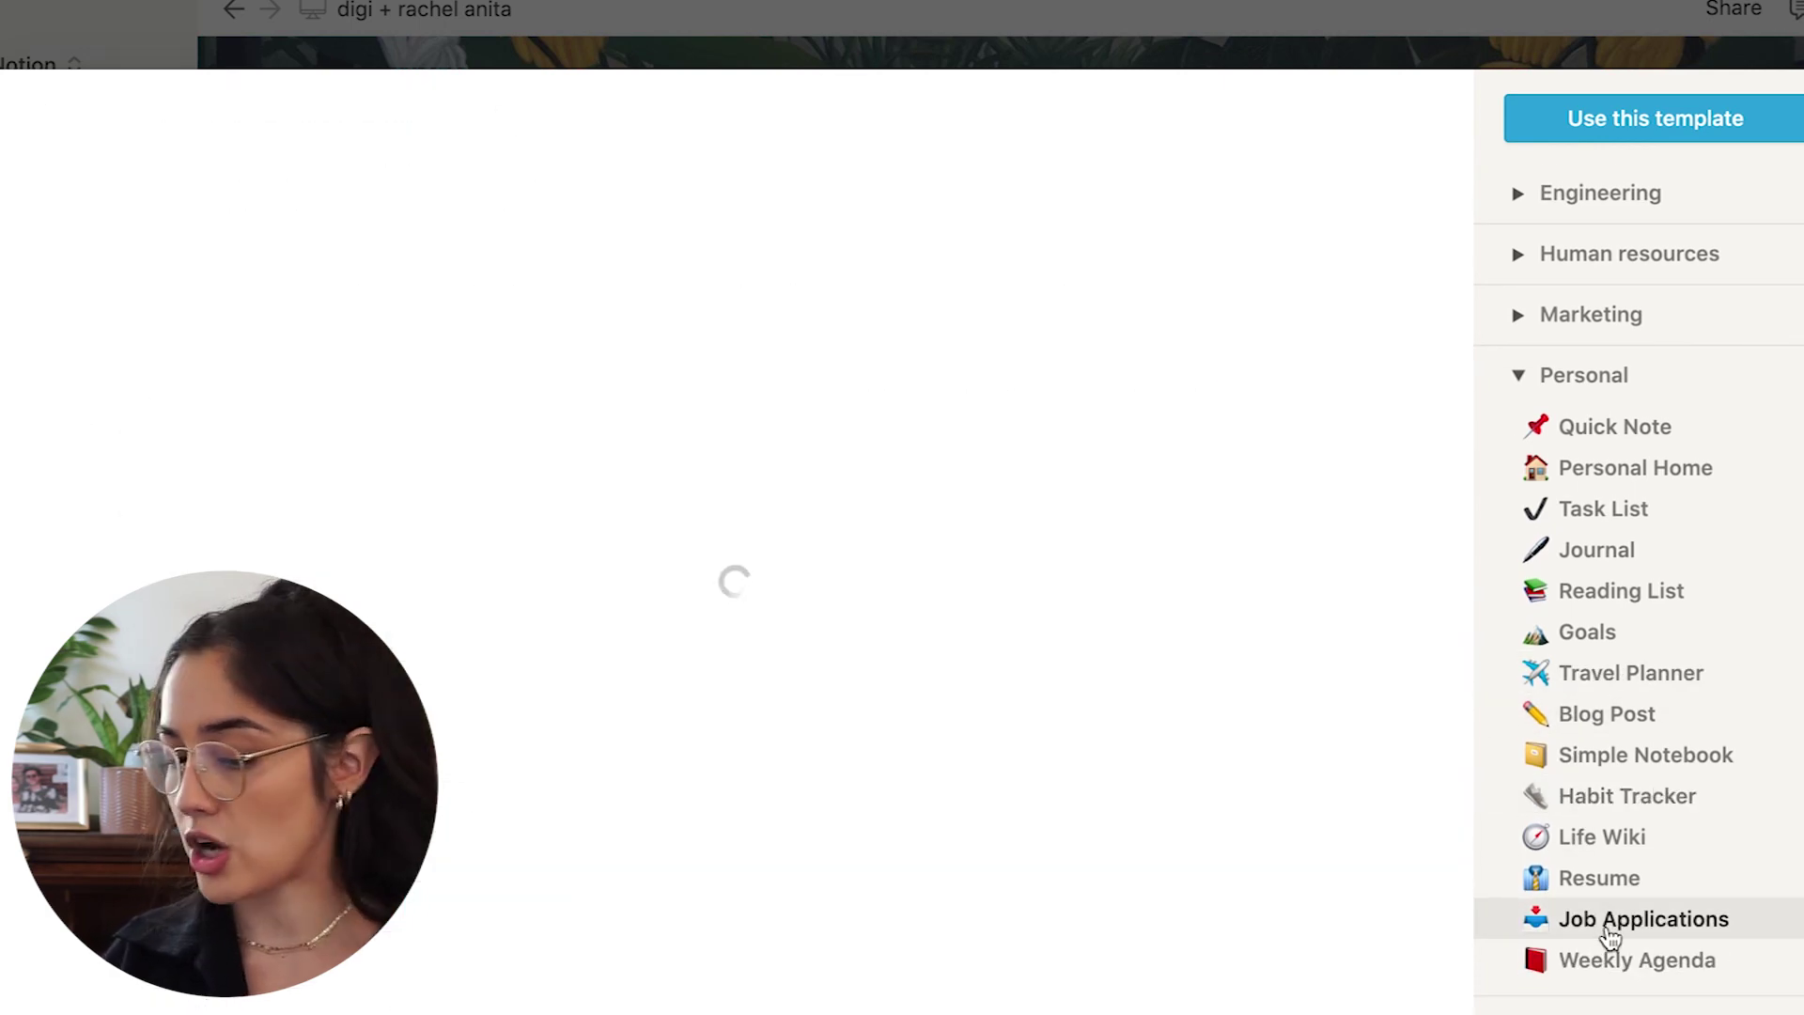
pyautogui.scroll(-3, 1606, 934)
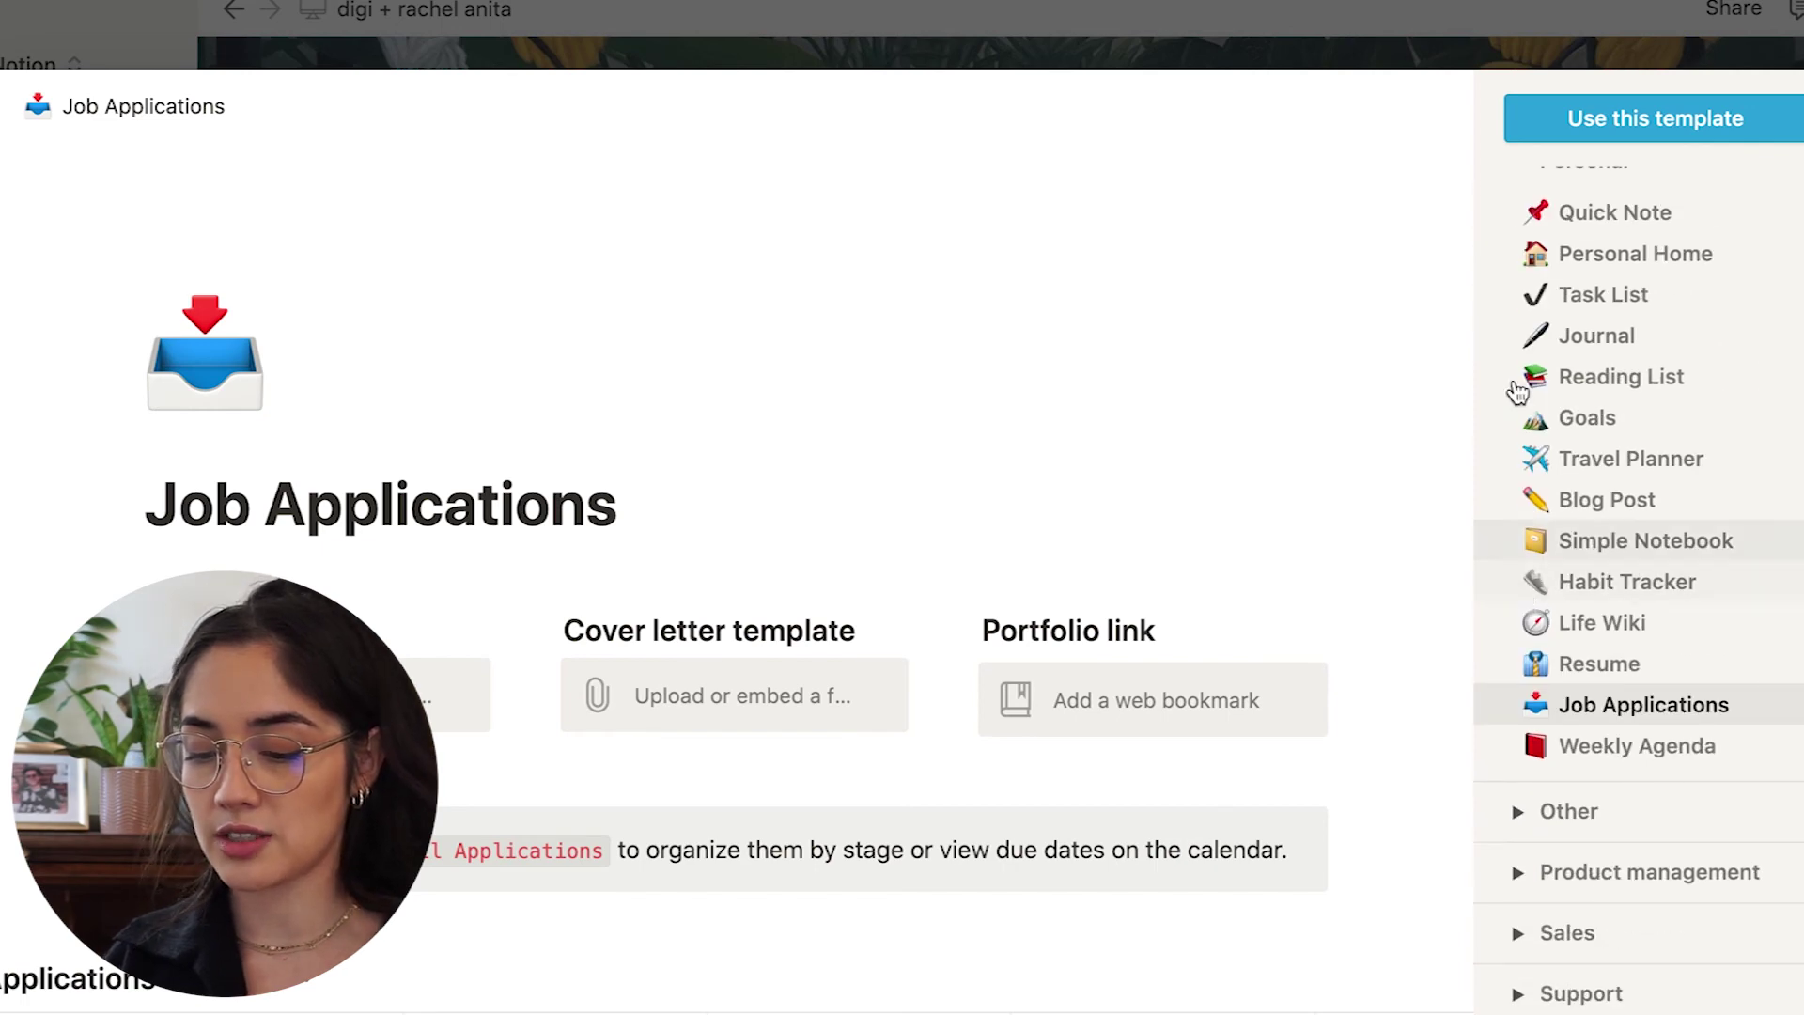
pyautogui.scroll(4, 1519, 350)
# Switch to the Product management category and preview the Roadmap template.
pyautogui.click(1522, 507)
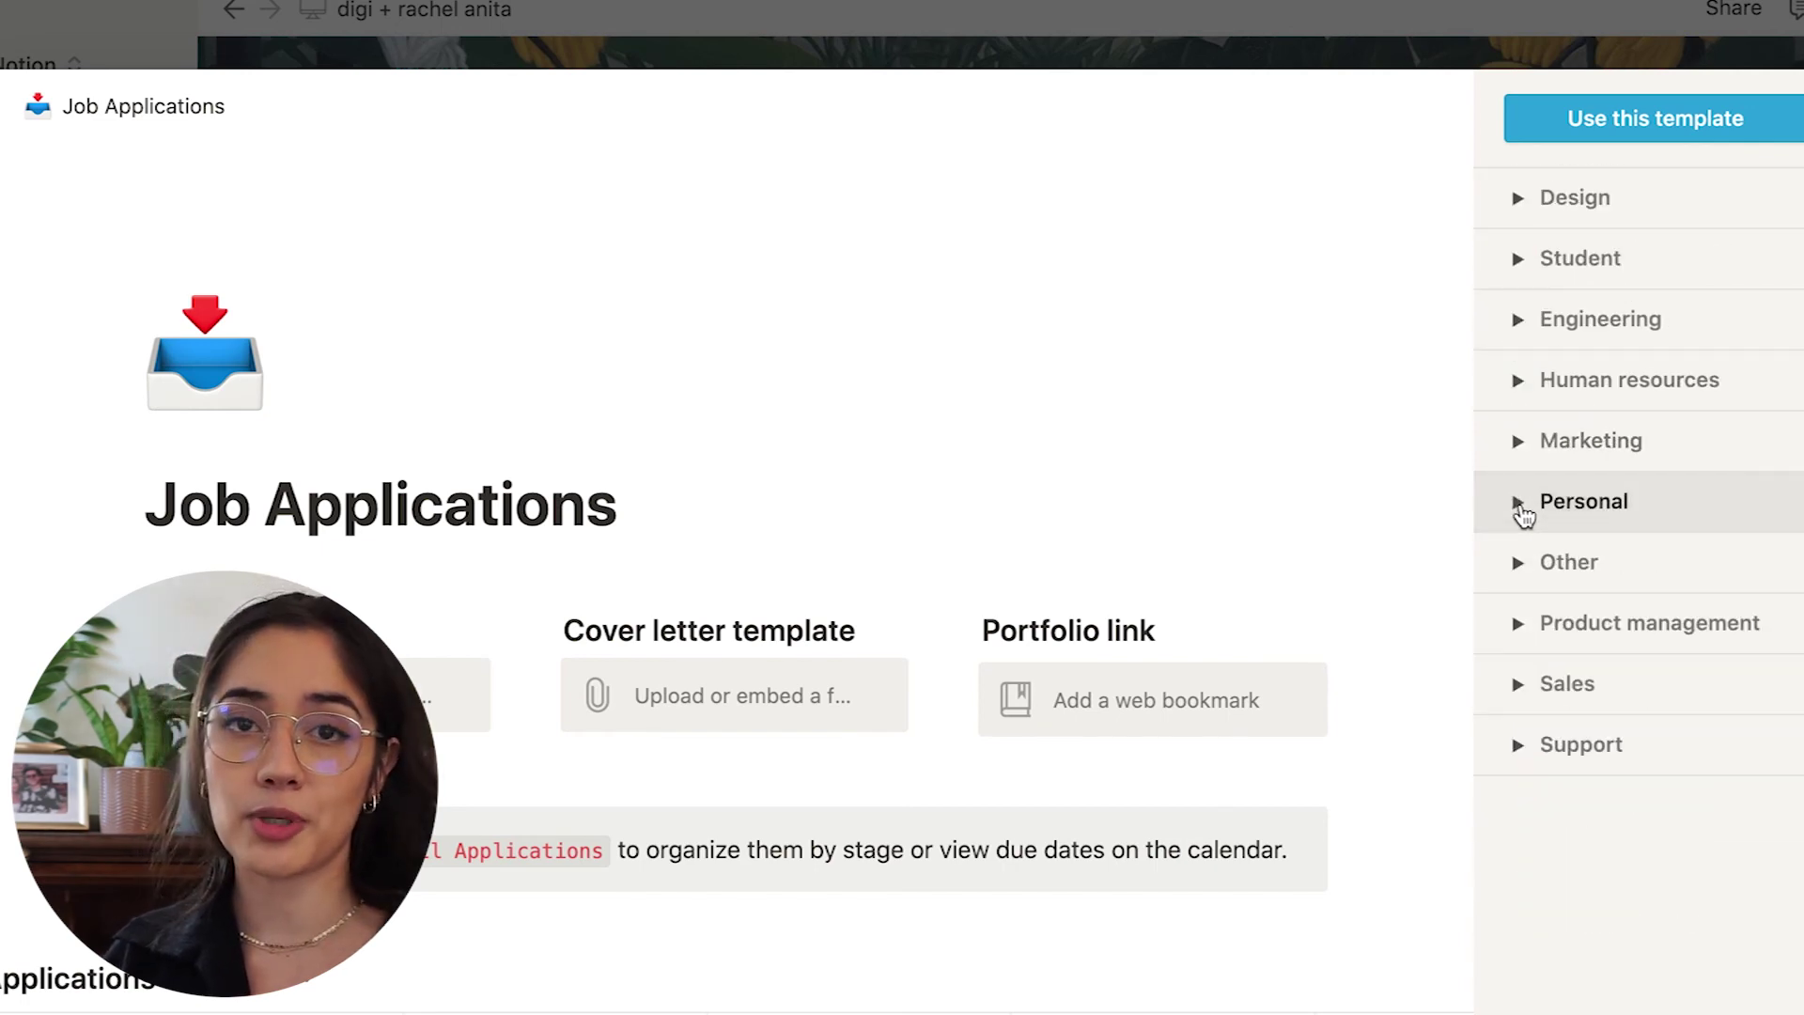
pyautogui.click(1519, 639)
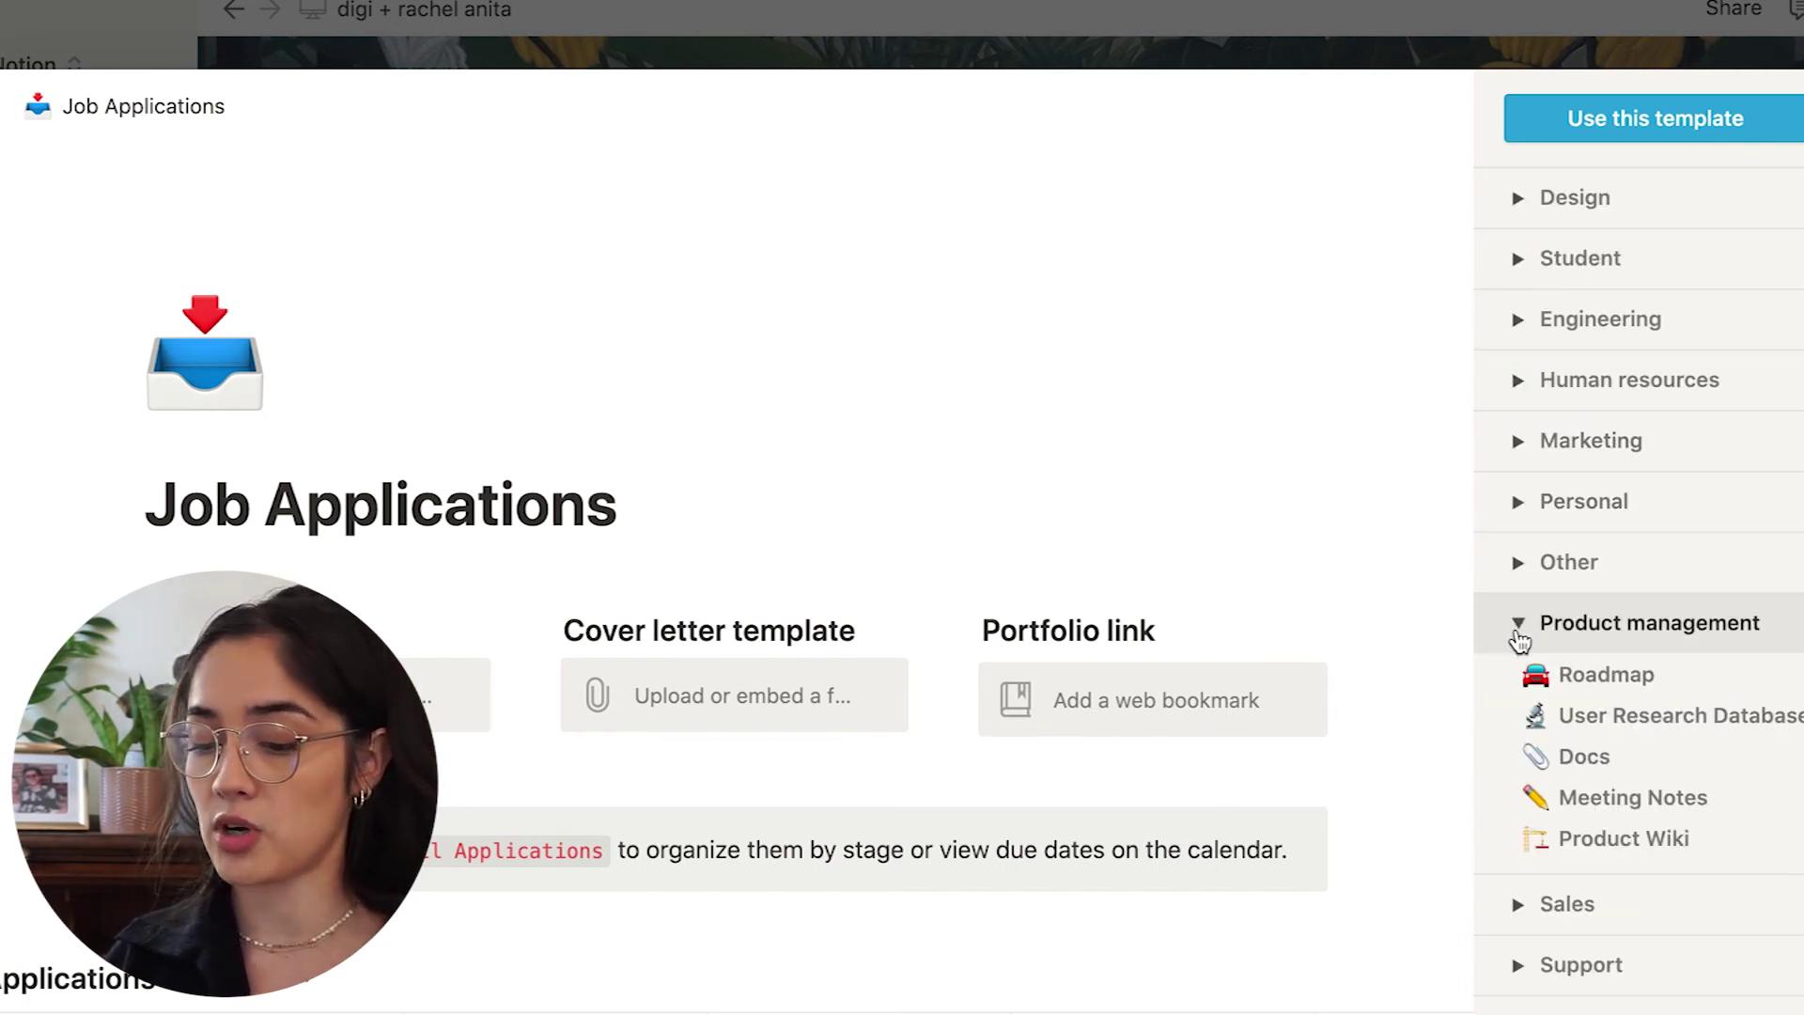
pyautogui.click(1533, 670)
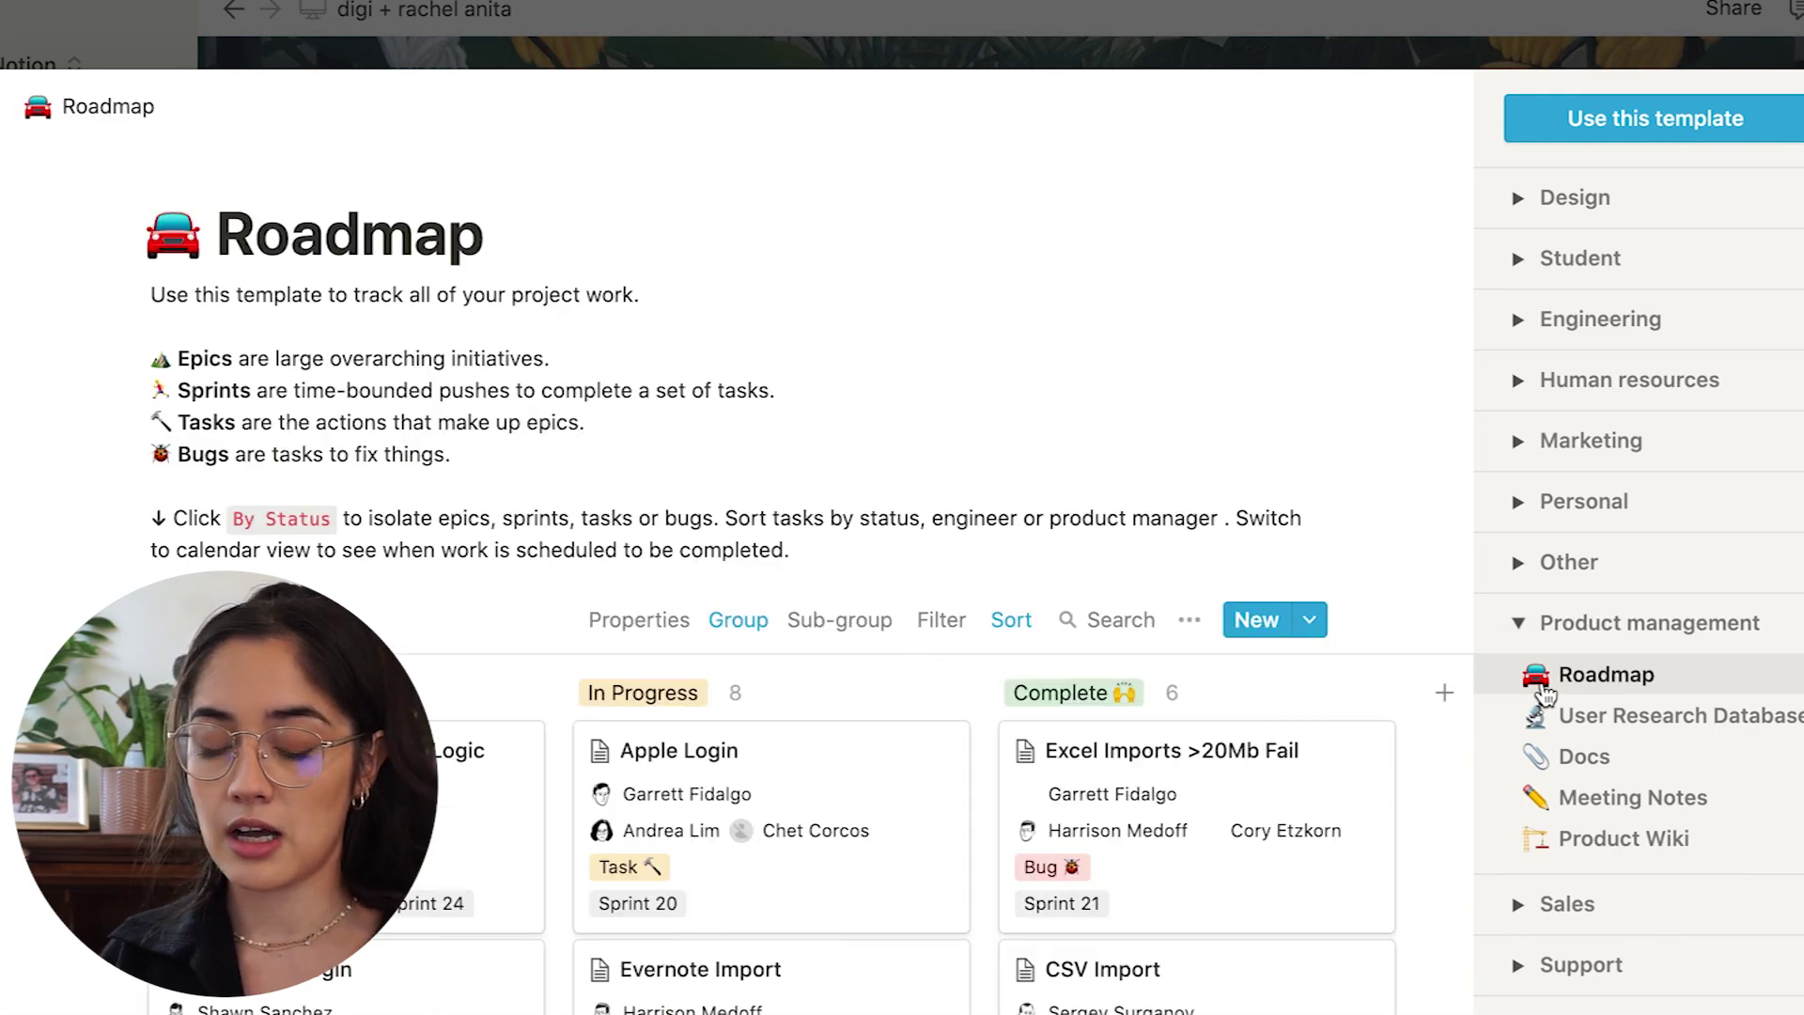
pyautogui.scroll(-6, 1196, 863)
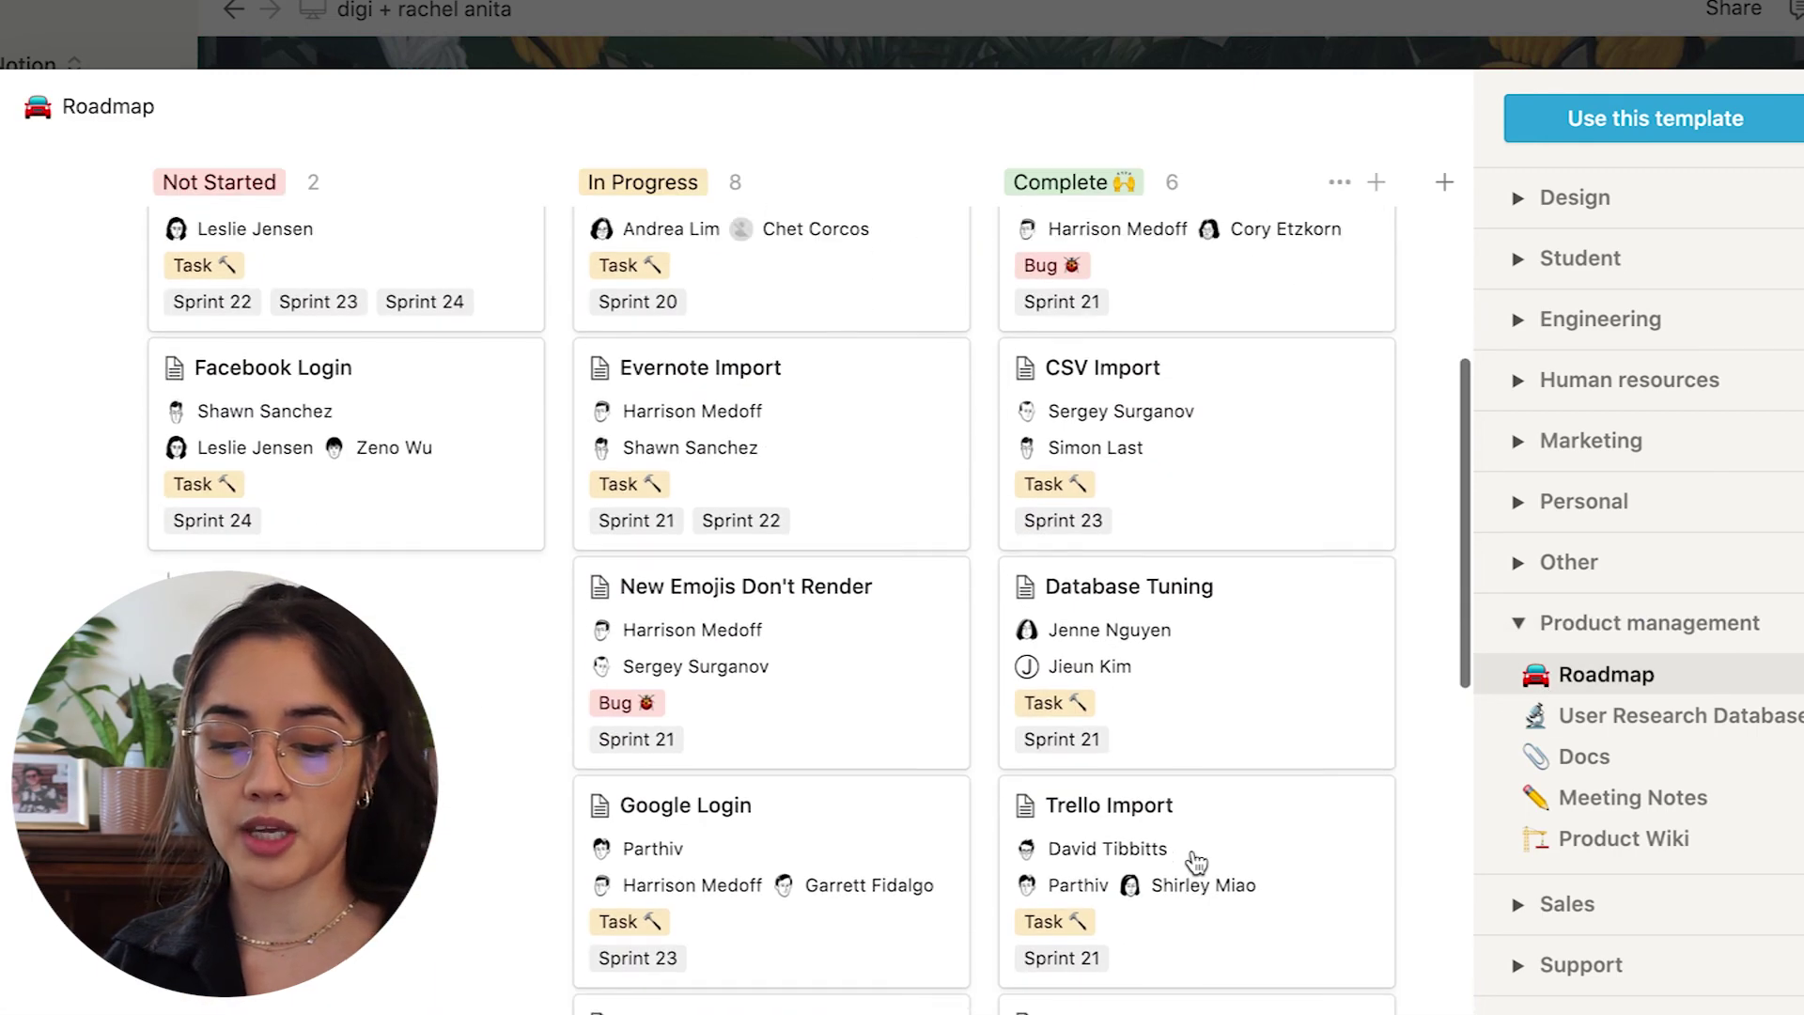
pyautogui.scroll(2, 709, 622)
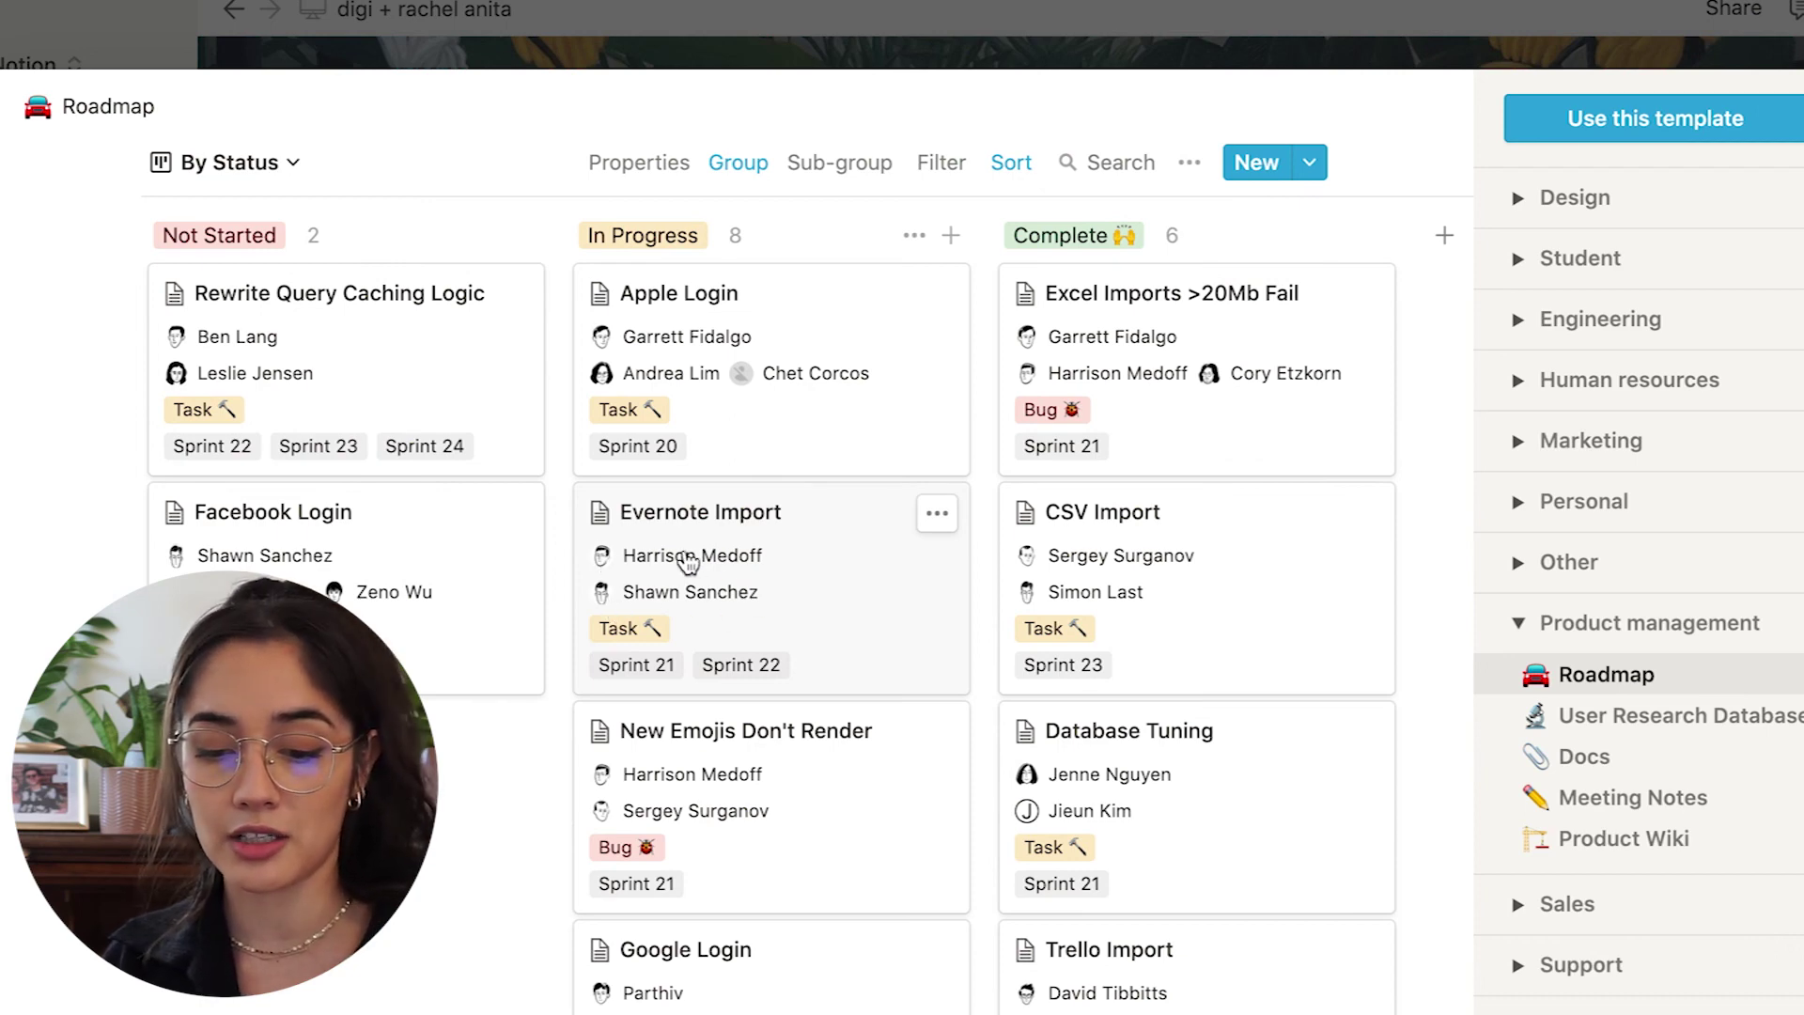
# Preview Sales CRM under Sales, discarding previous template edits, then leave the gallery.
pyautogui.click(1517, 623)
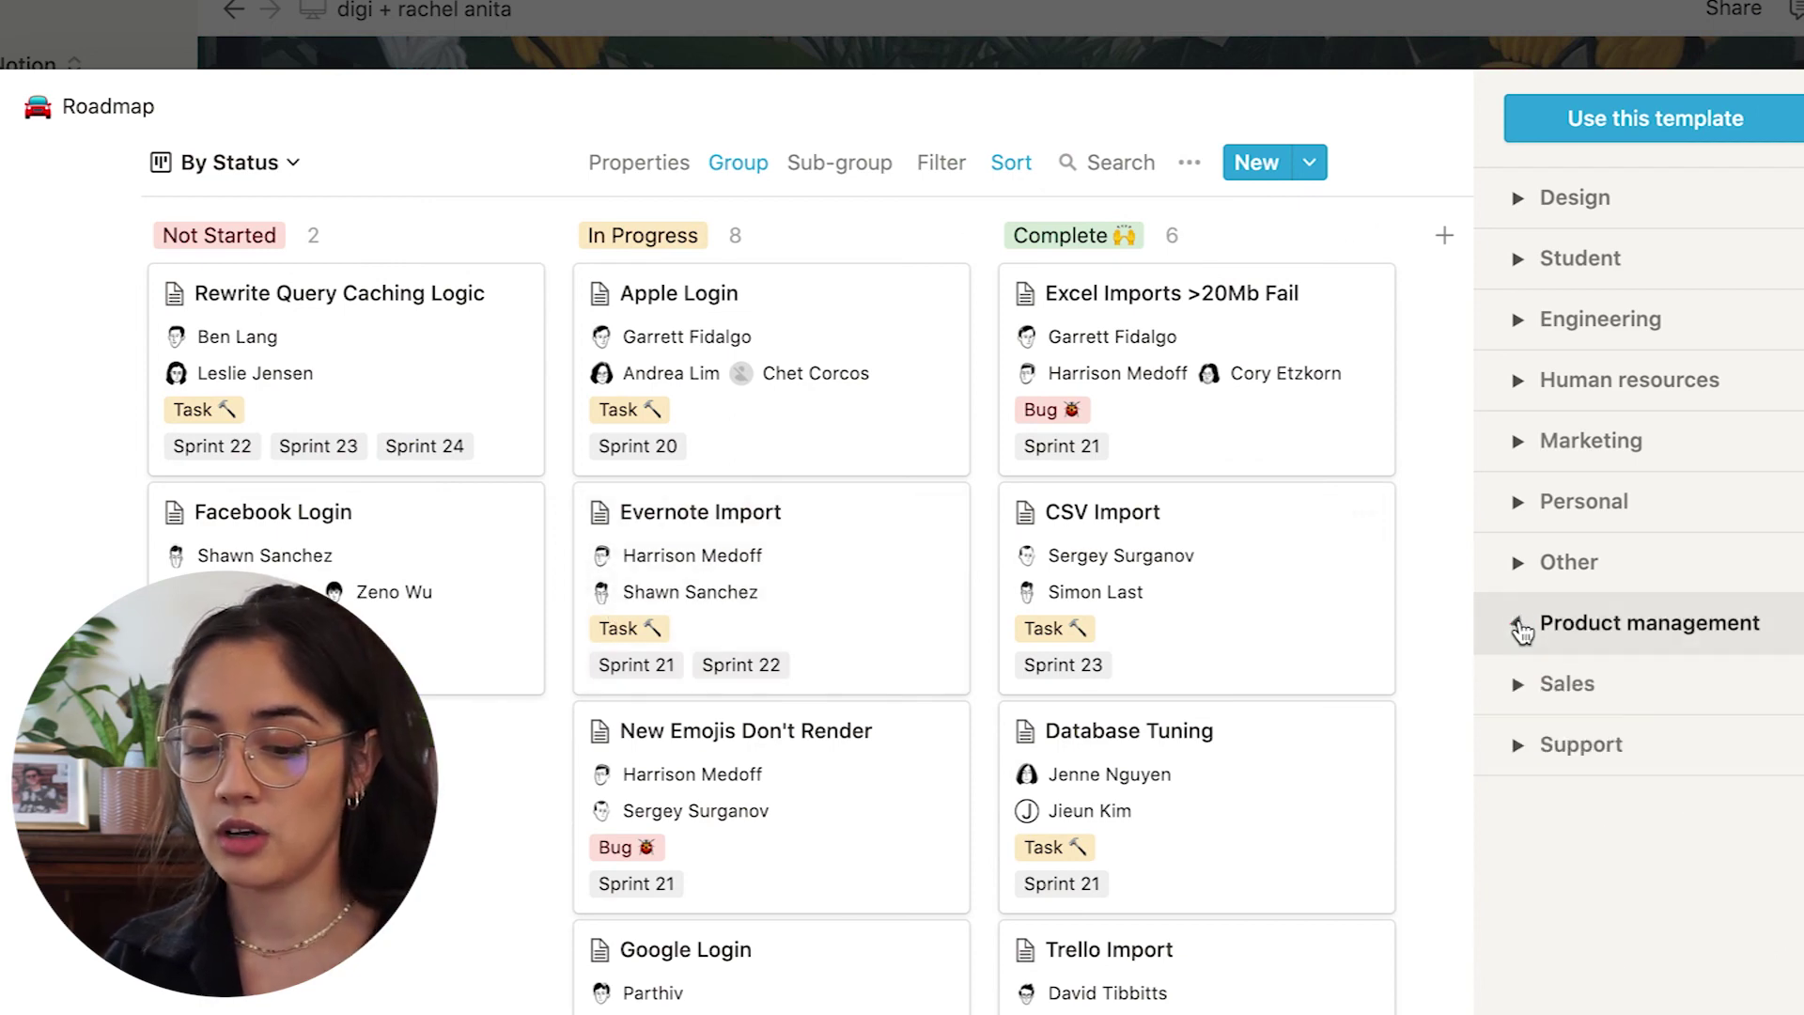
pyautogui.click(1516, 685)
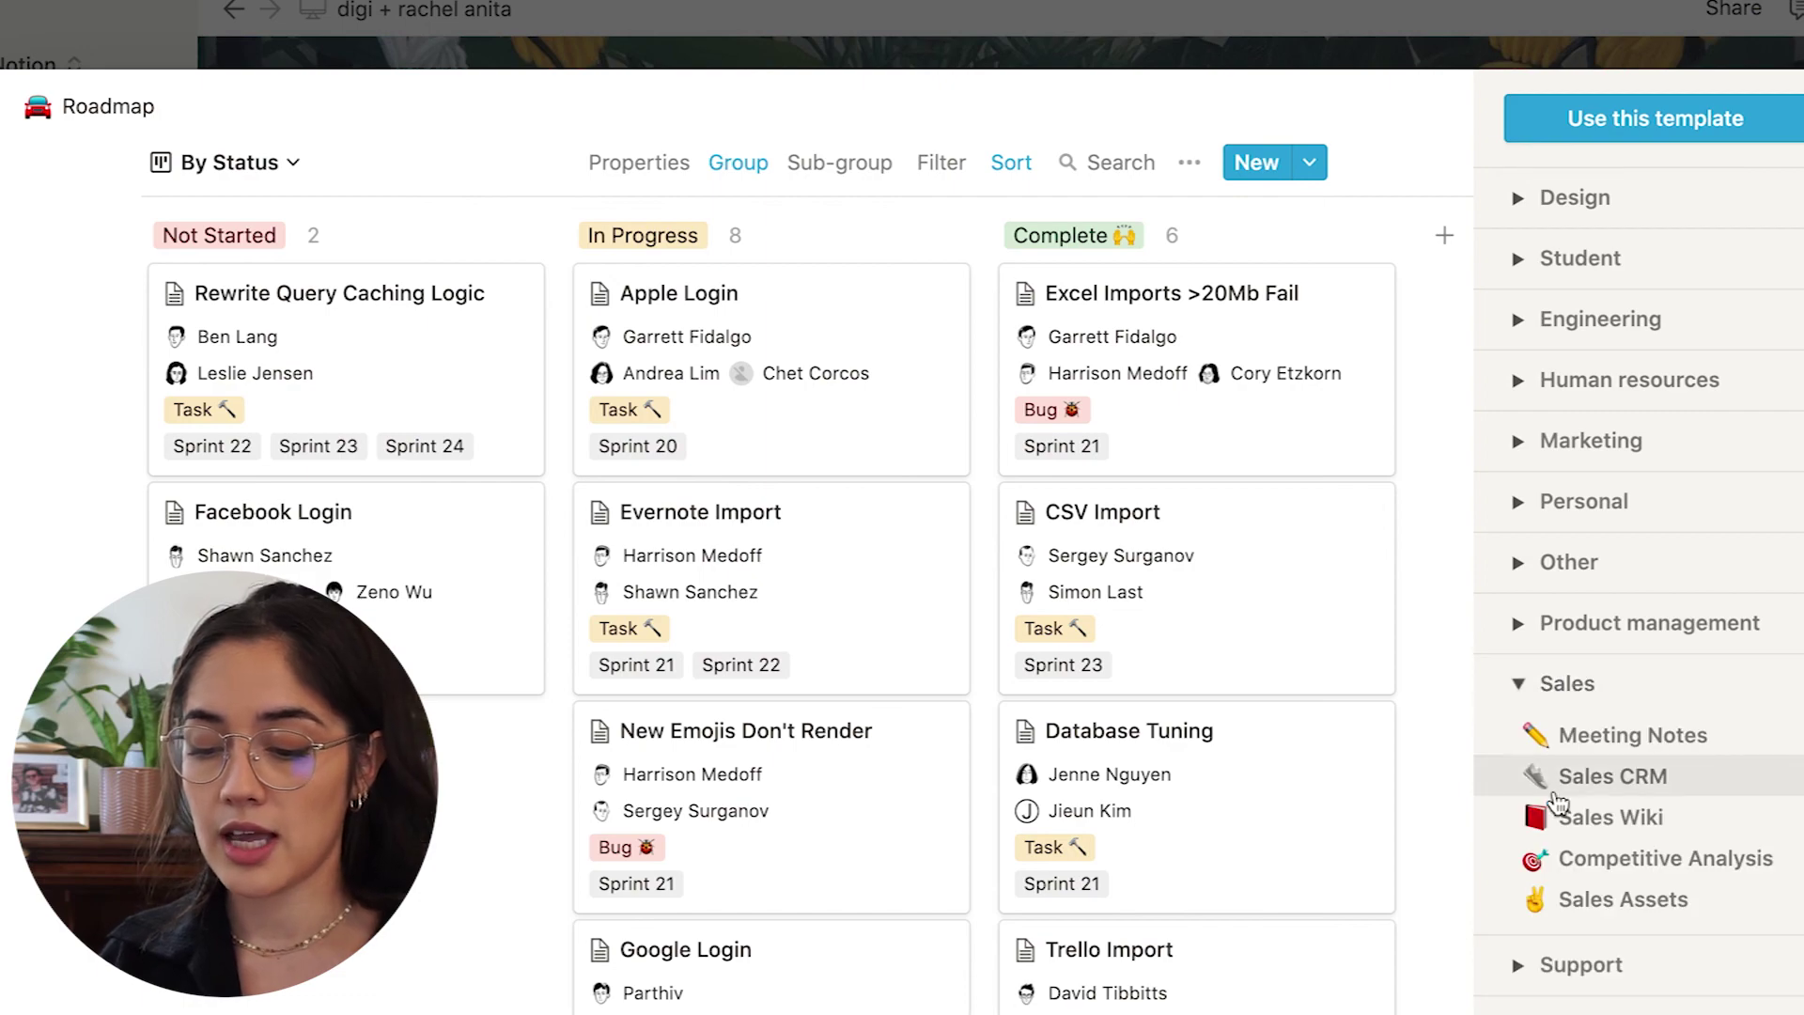
pyautogui.click(1553, 787)
pyautogui.click(1027, 676)
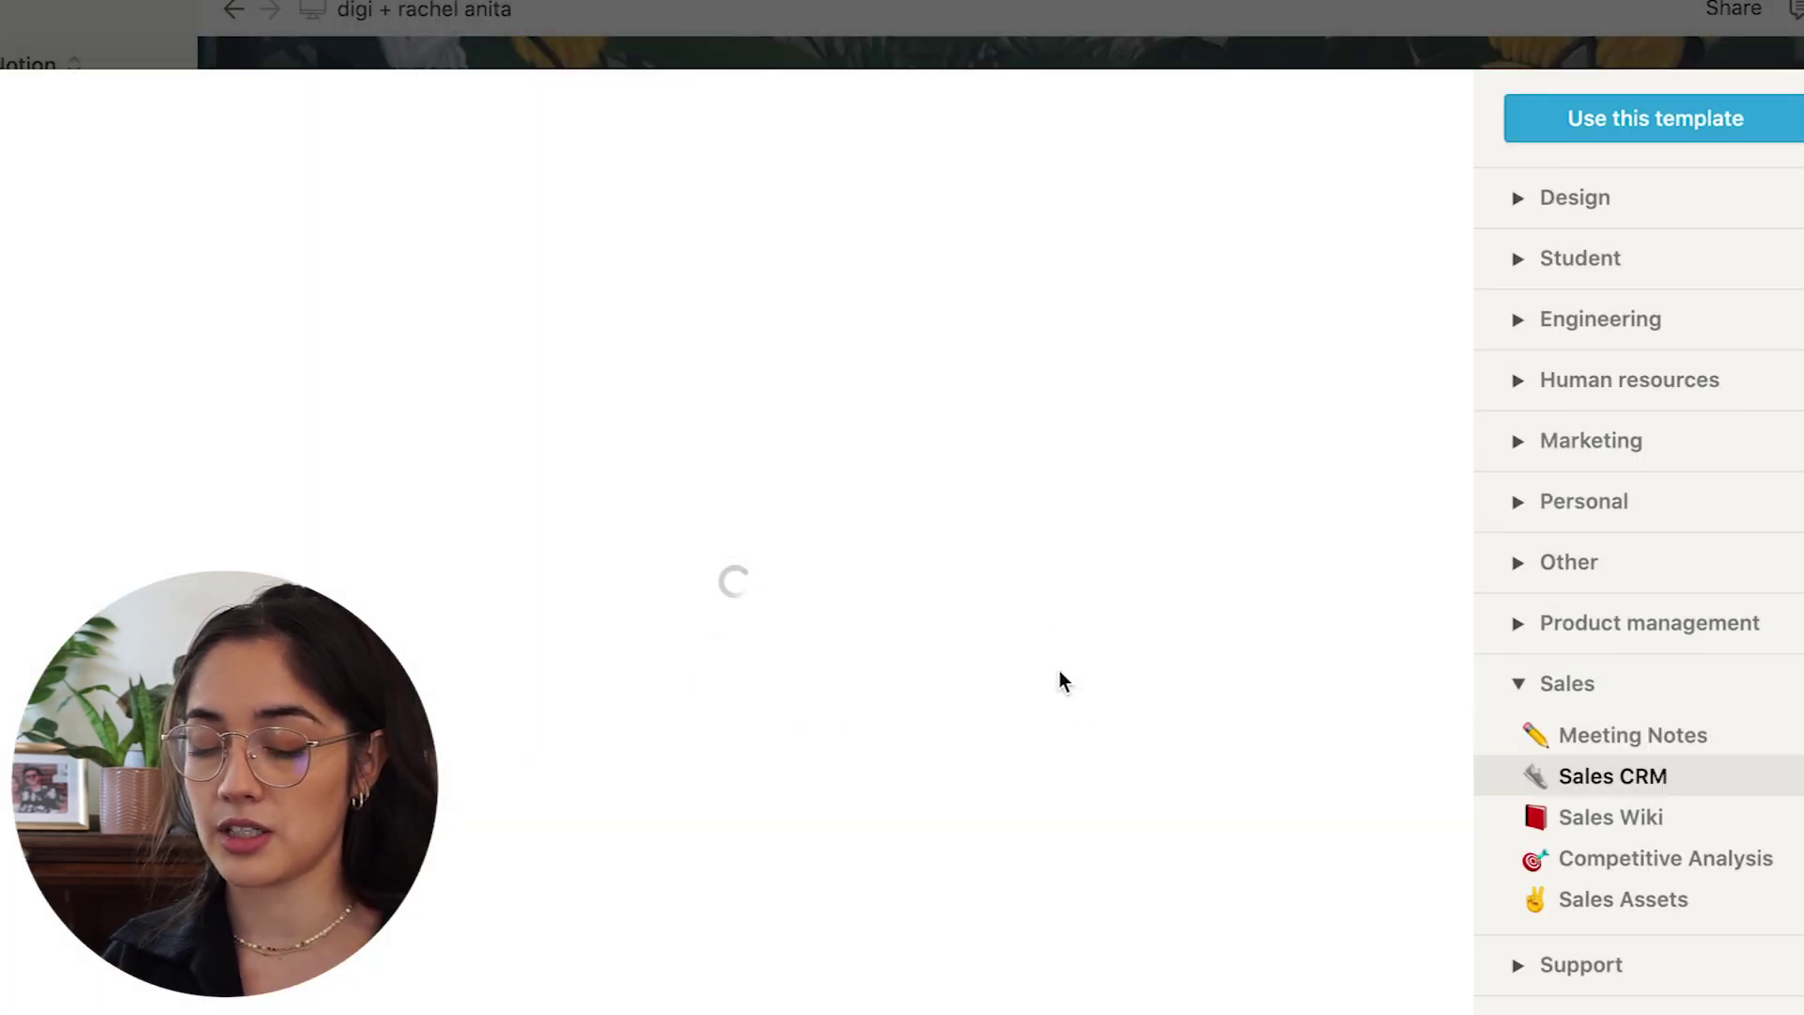
pyautogui.scroll(-3, 826, 766)
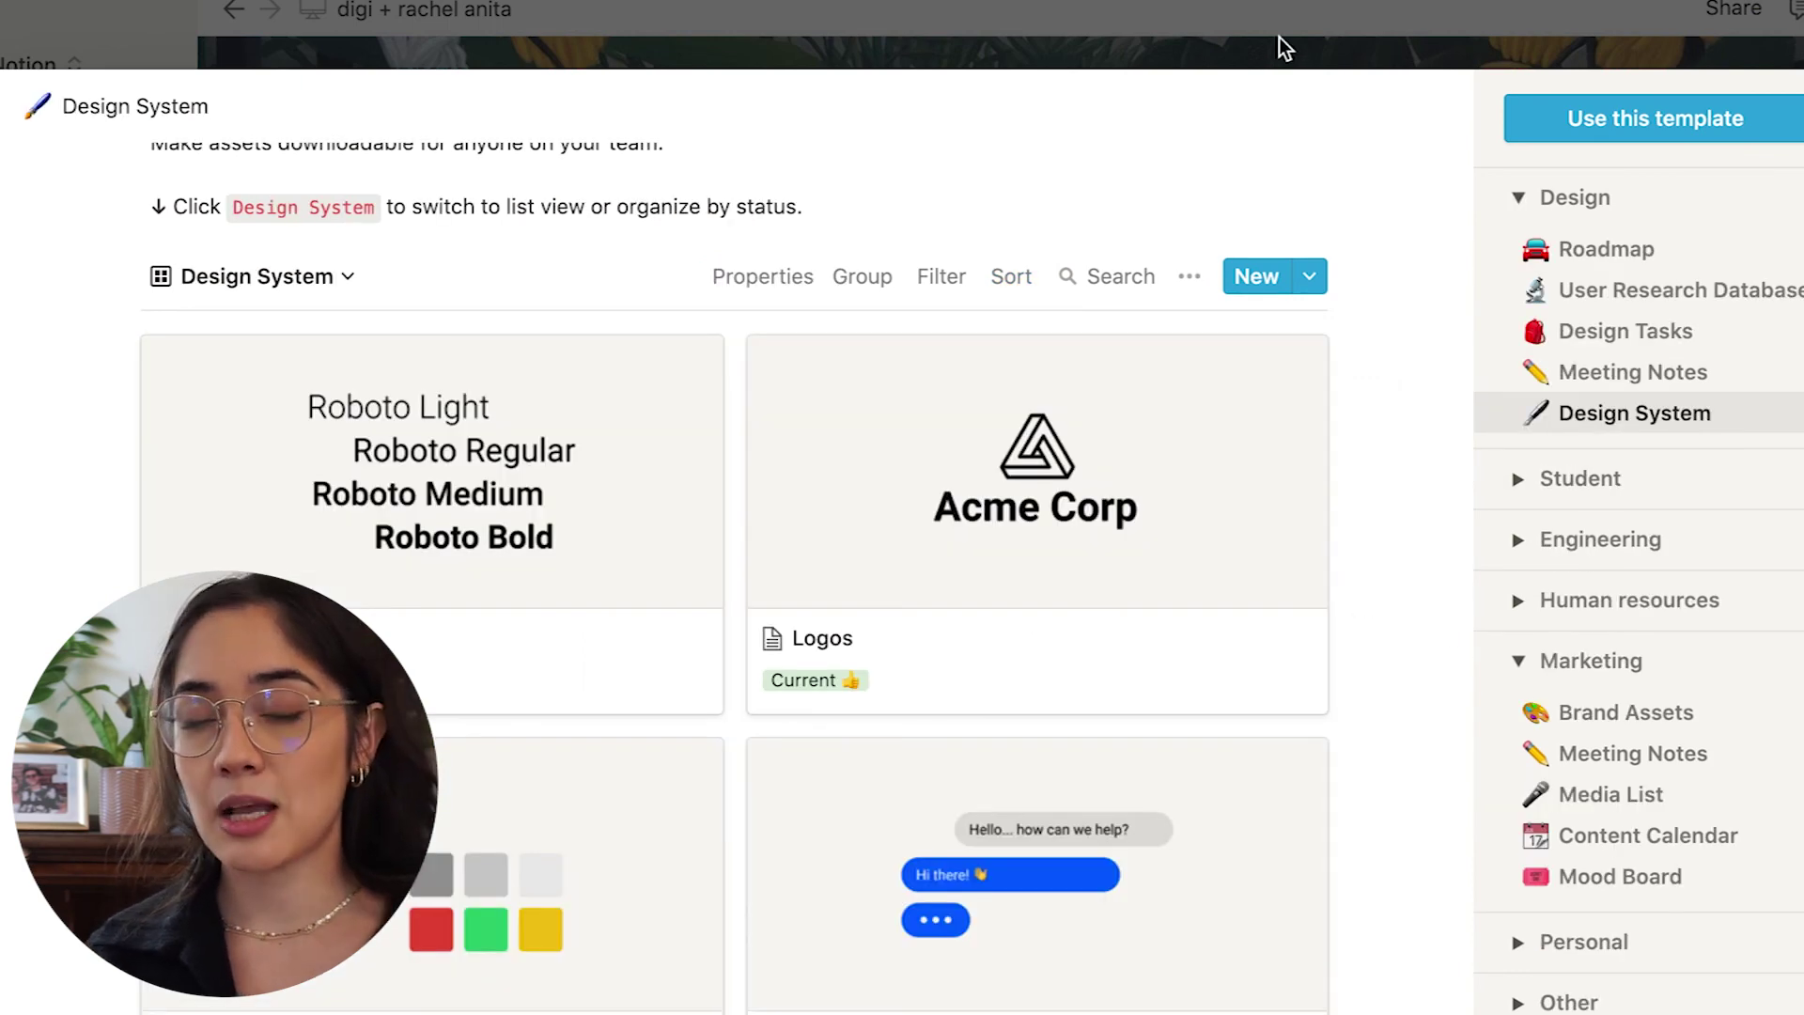
pyautogui.click(1279, 42)
# Discard template edits to close the gallery and open Settings & Members.
pyautogui.click(914, 684)
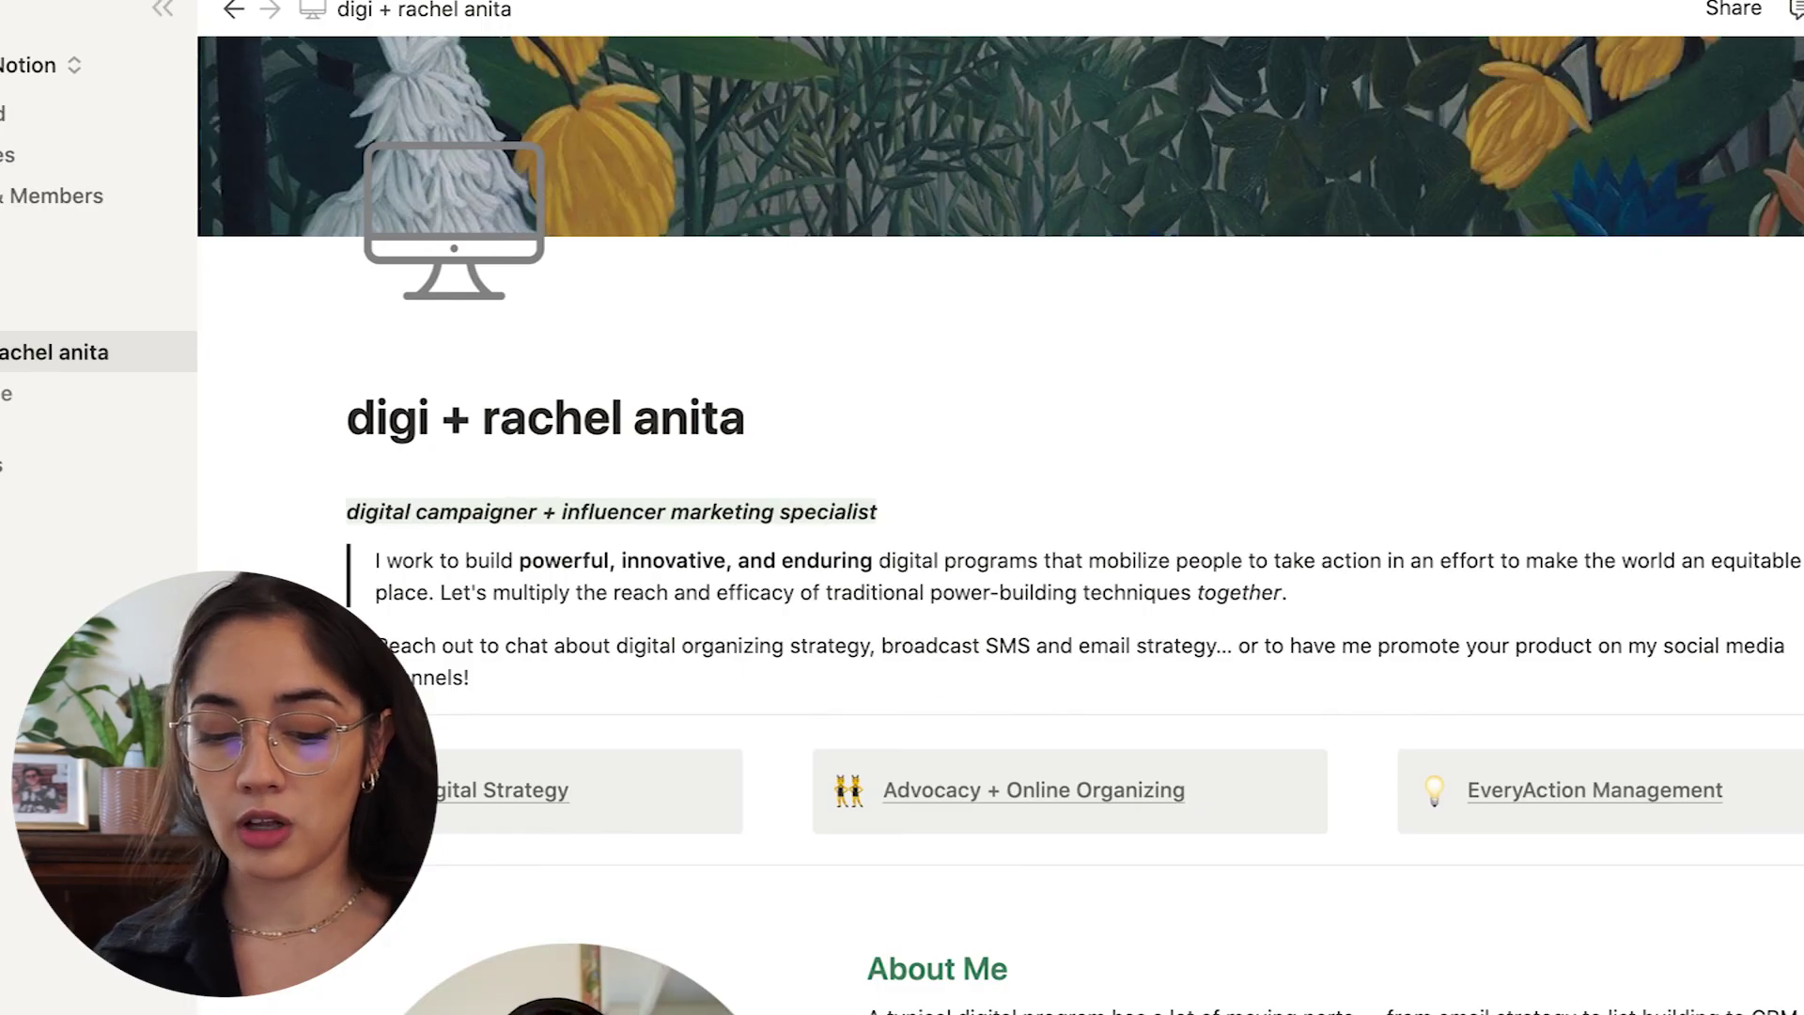
pyautogui.click(42, 65)
pyautogui.click(41, 65)
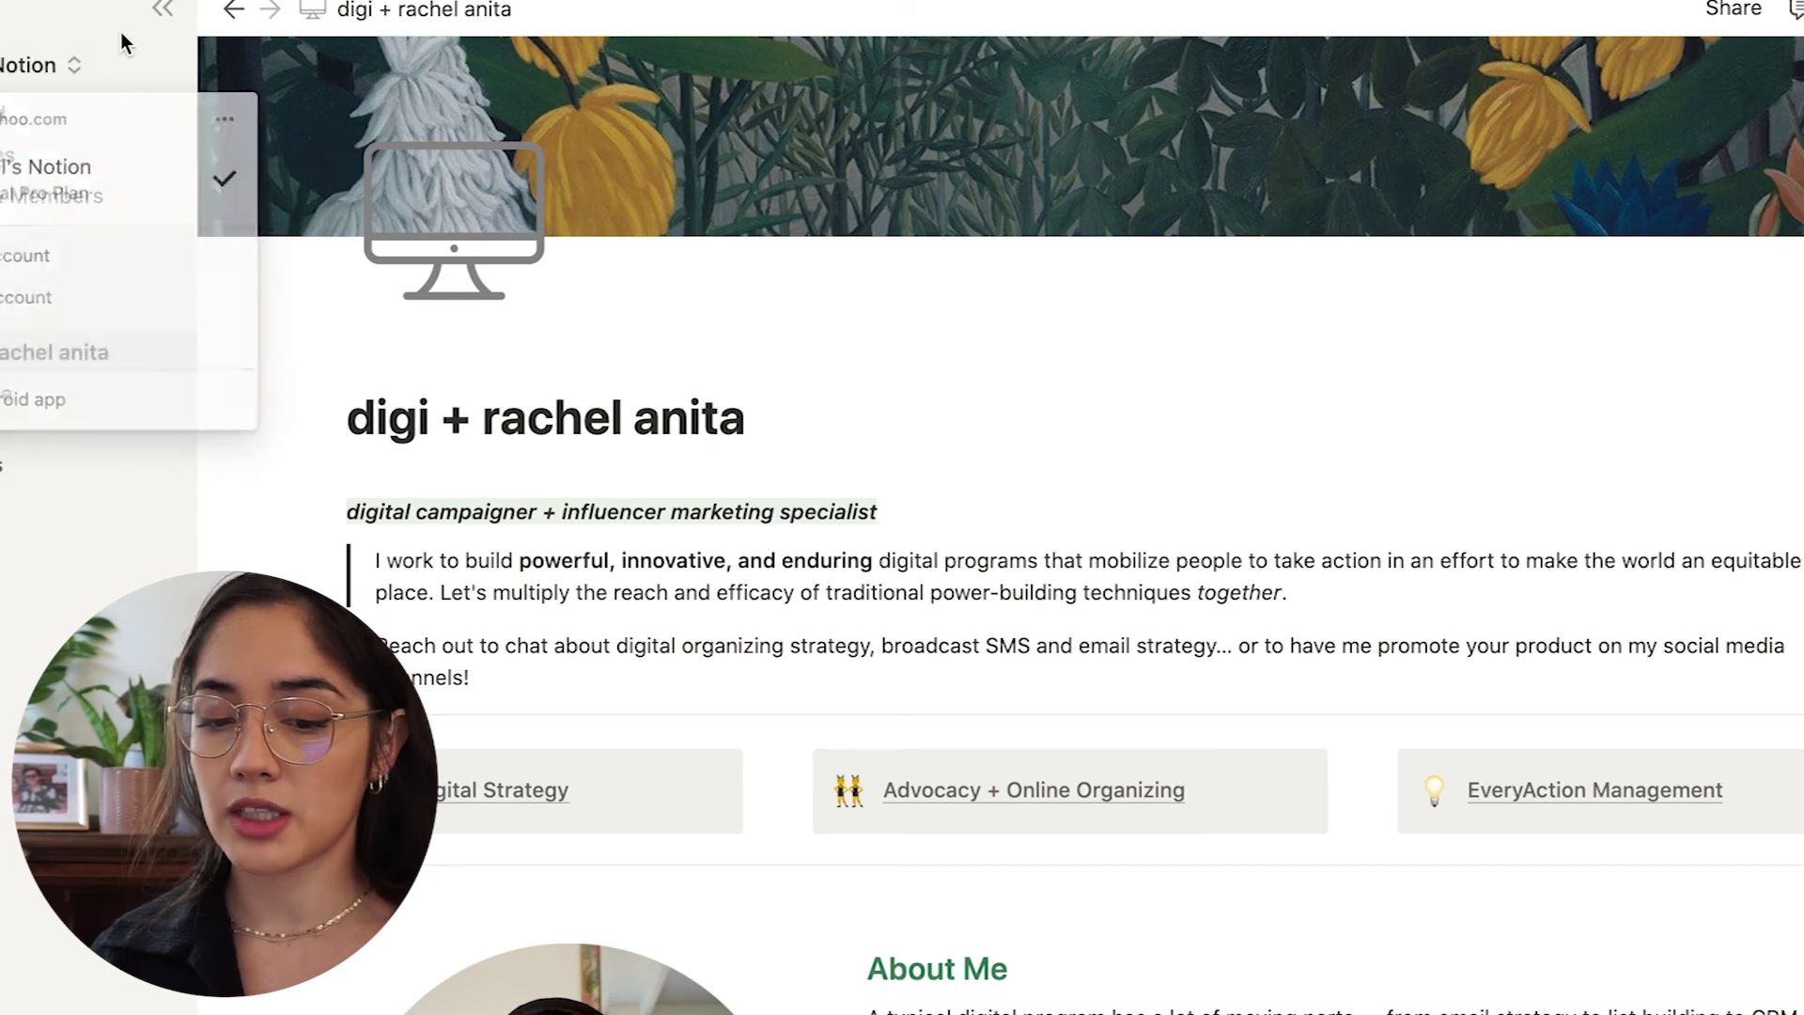
pyautogui.click(42, 67)
pyautogui.click(105, 218)
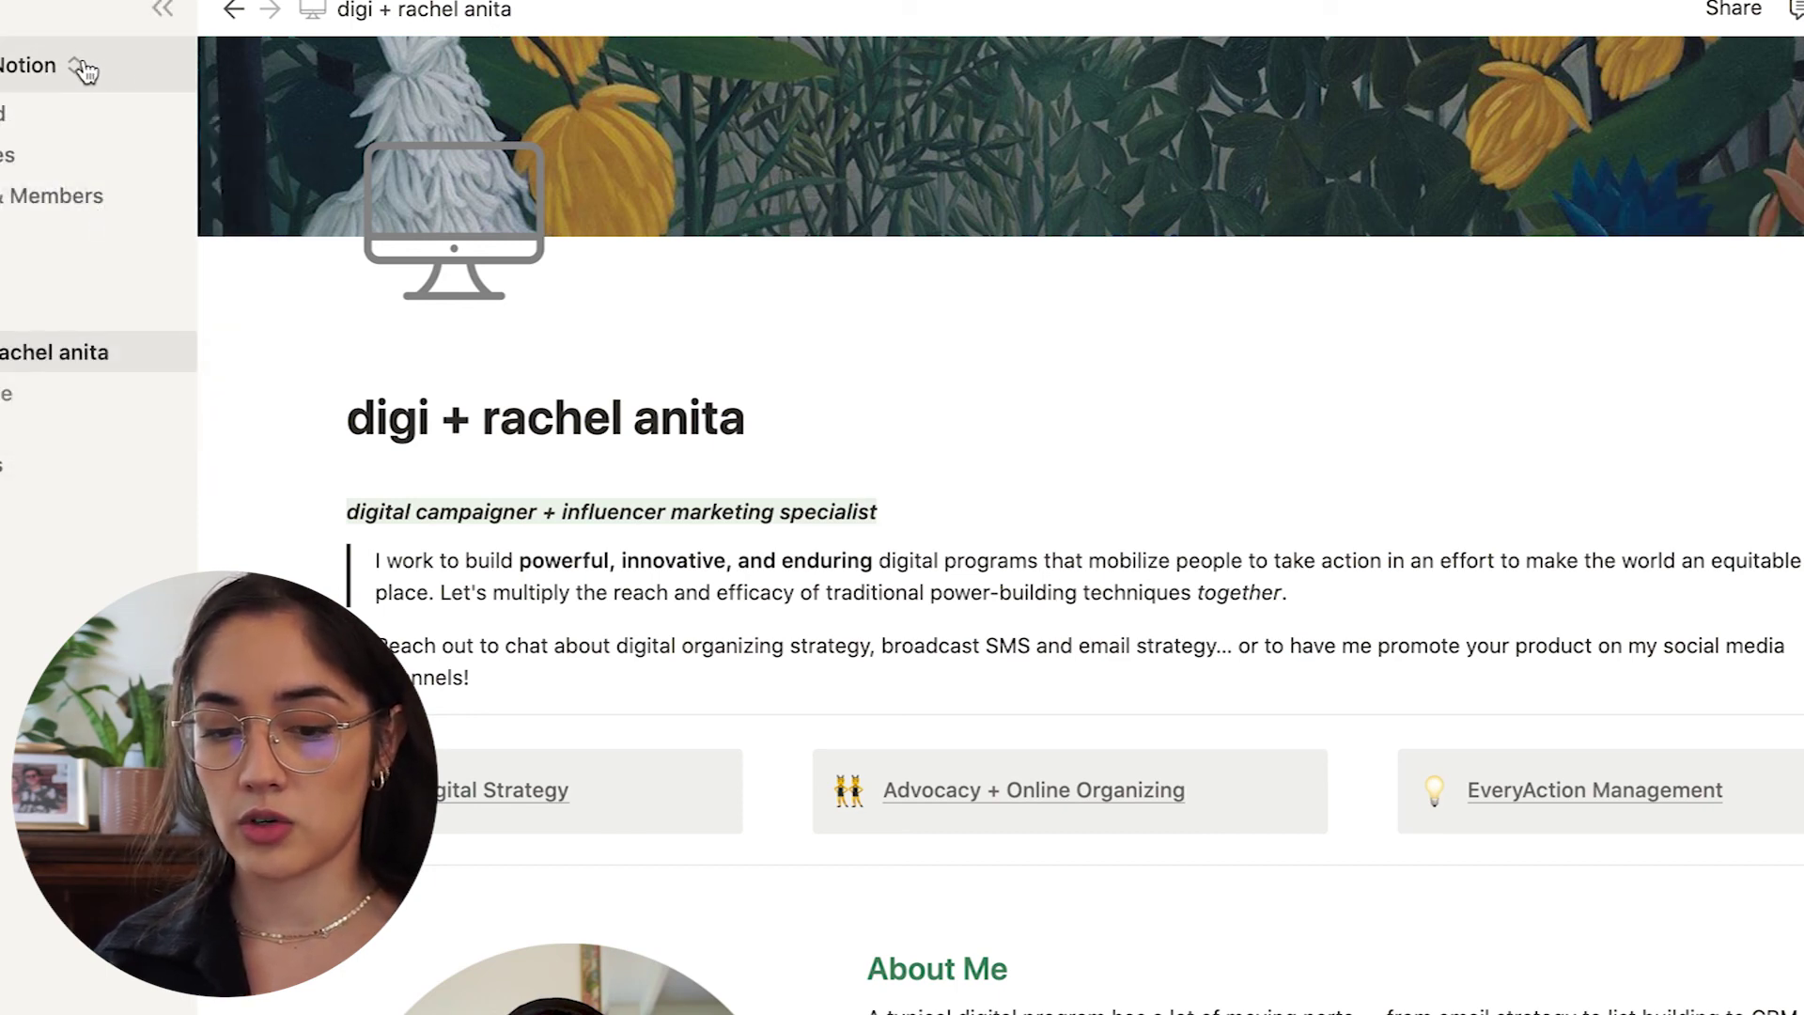
pyautogui.click(26, 203)
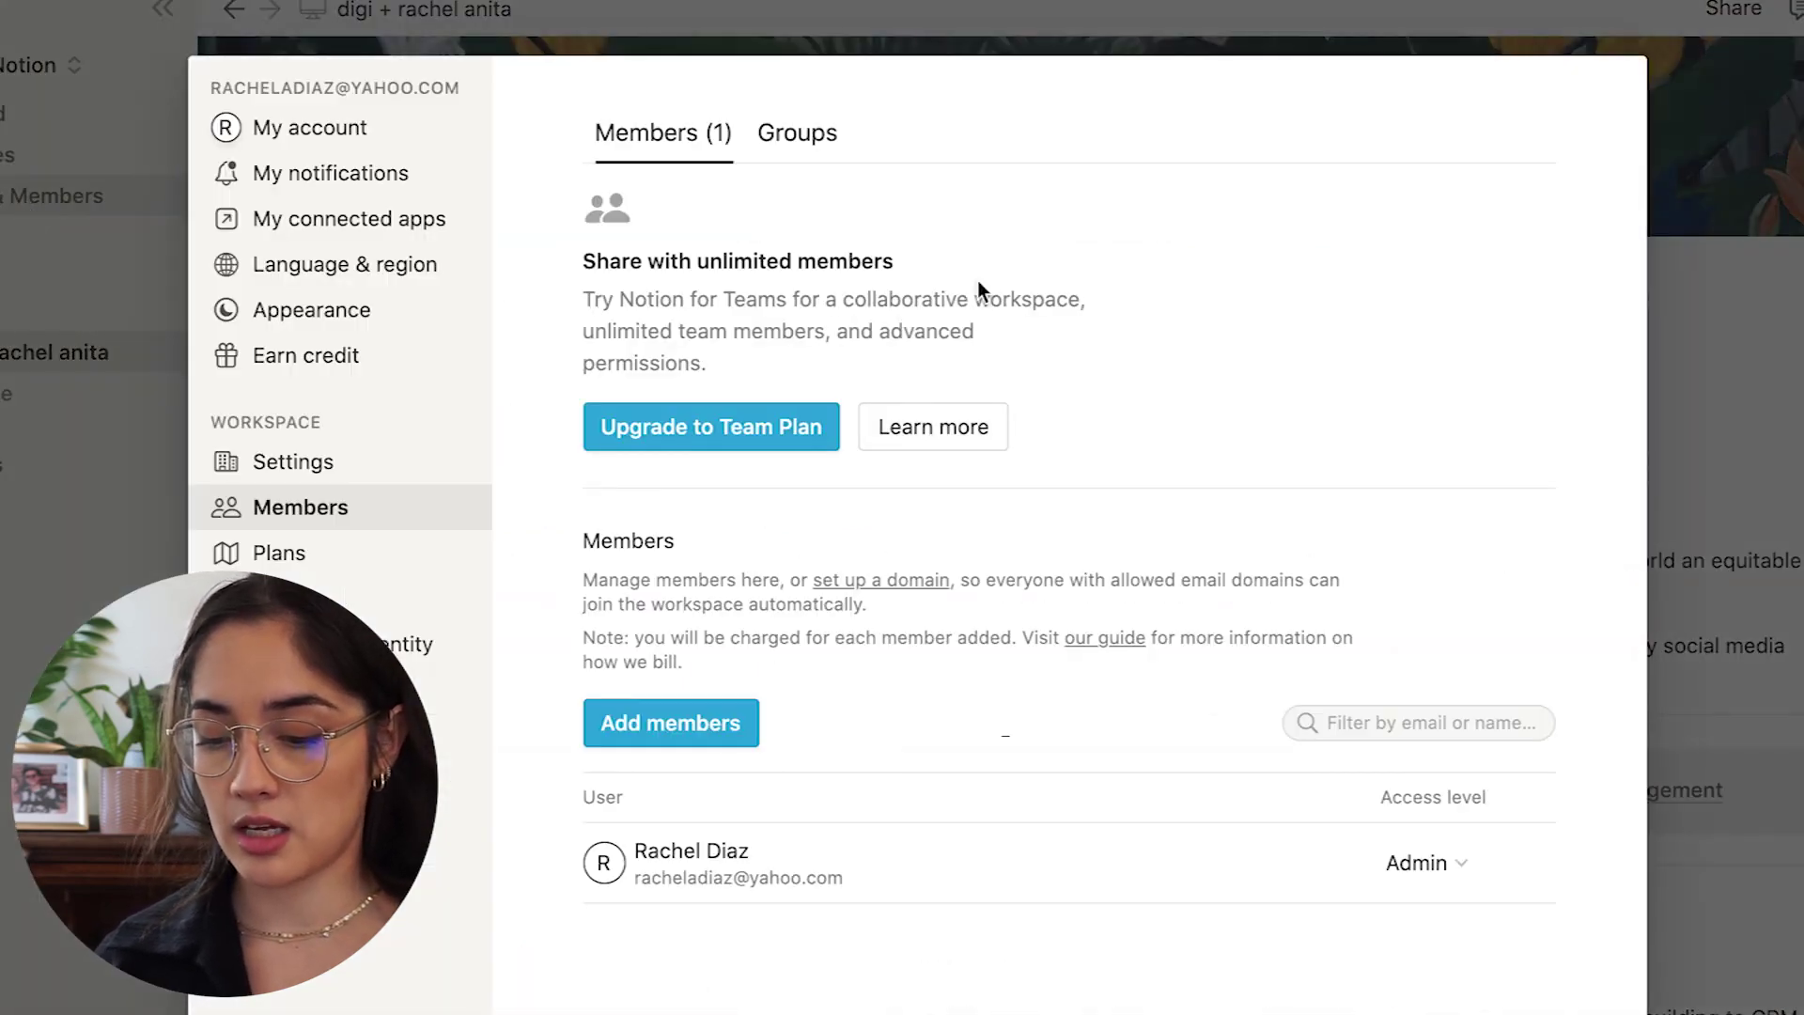
# Look through the Plans comparison, showing Personal Pro at $48 per year.
pyautogui.click(279, 553)
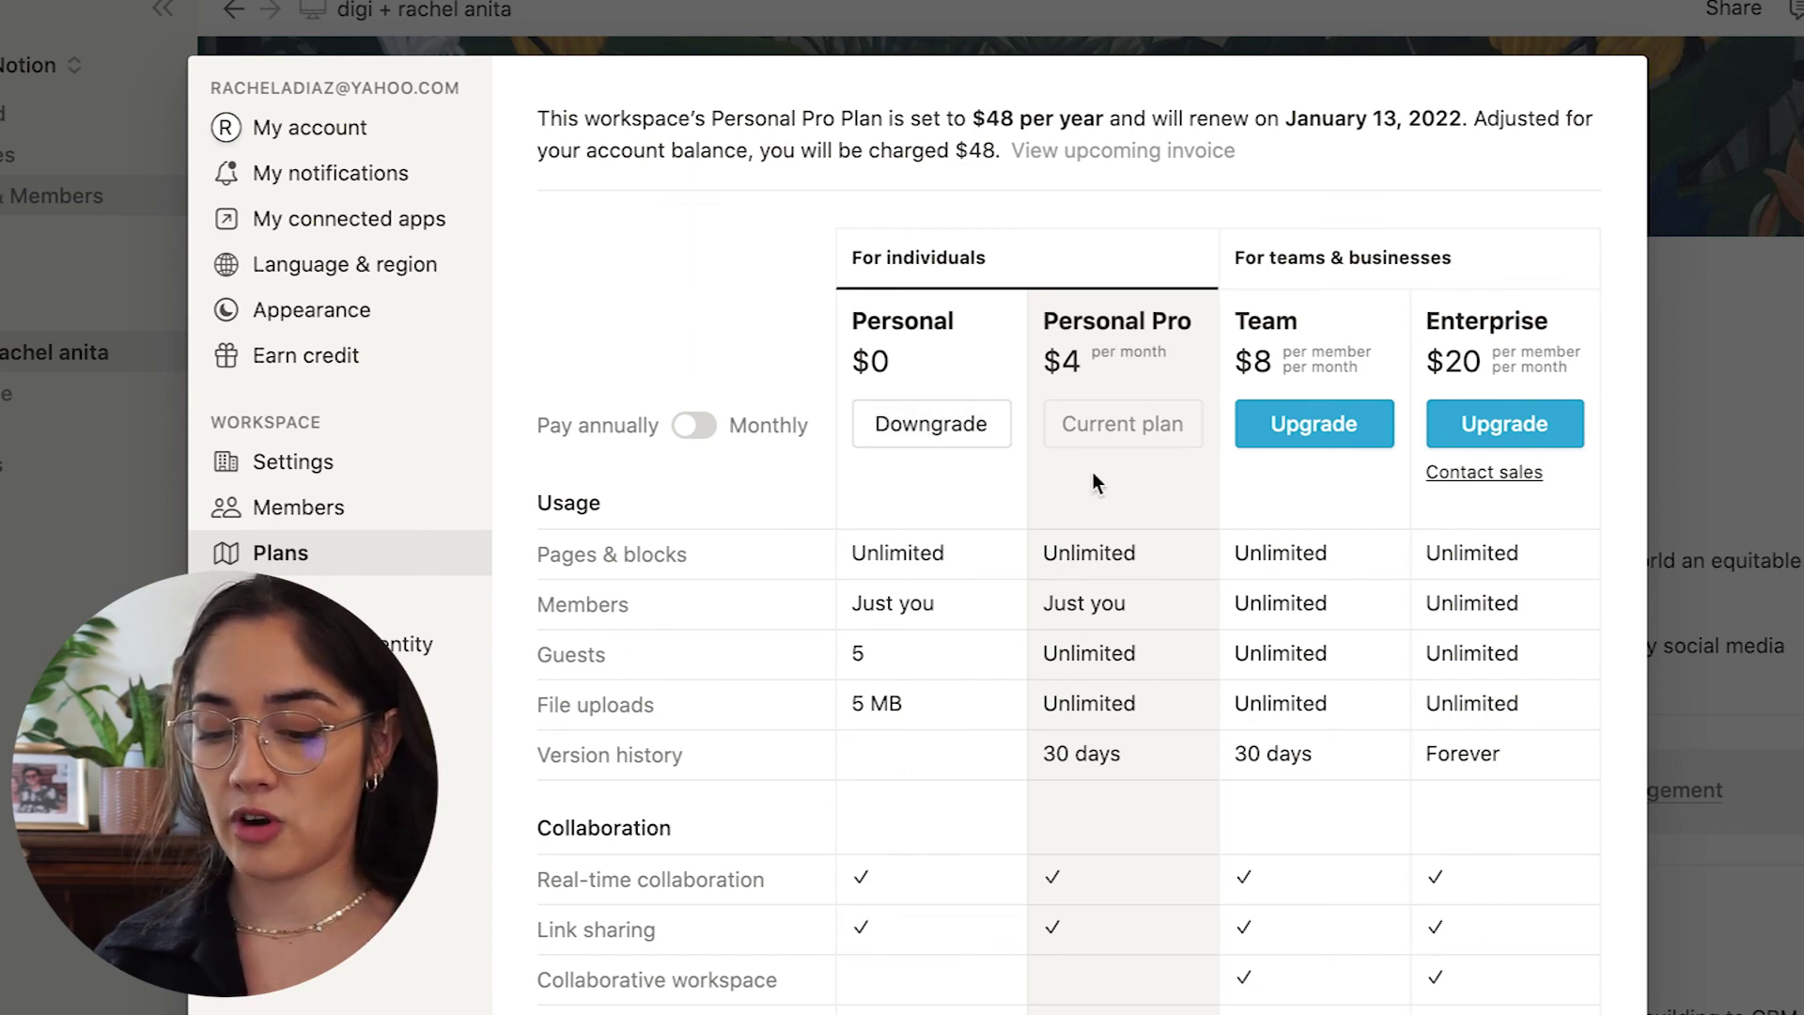
pyautogui.scroll(-6, 1092, 471)
pyautogui.moveTo(1090, 684)
pyautogui.scroll(-10, 1090, 683)
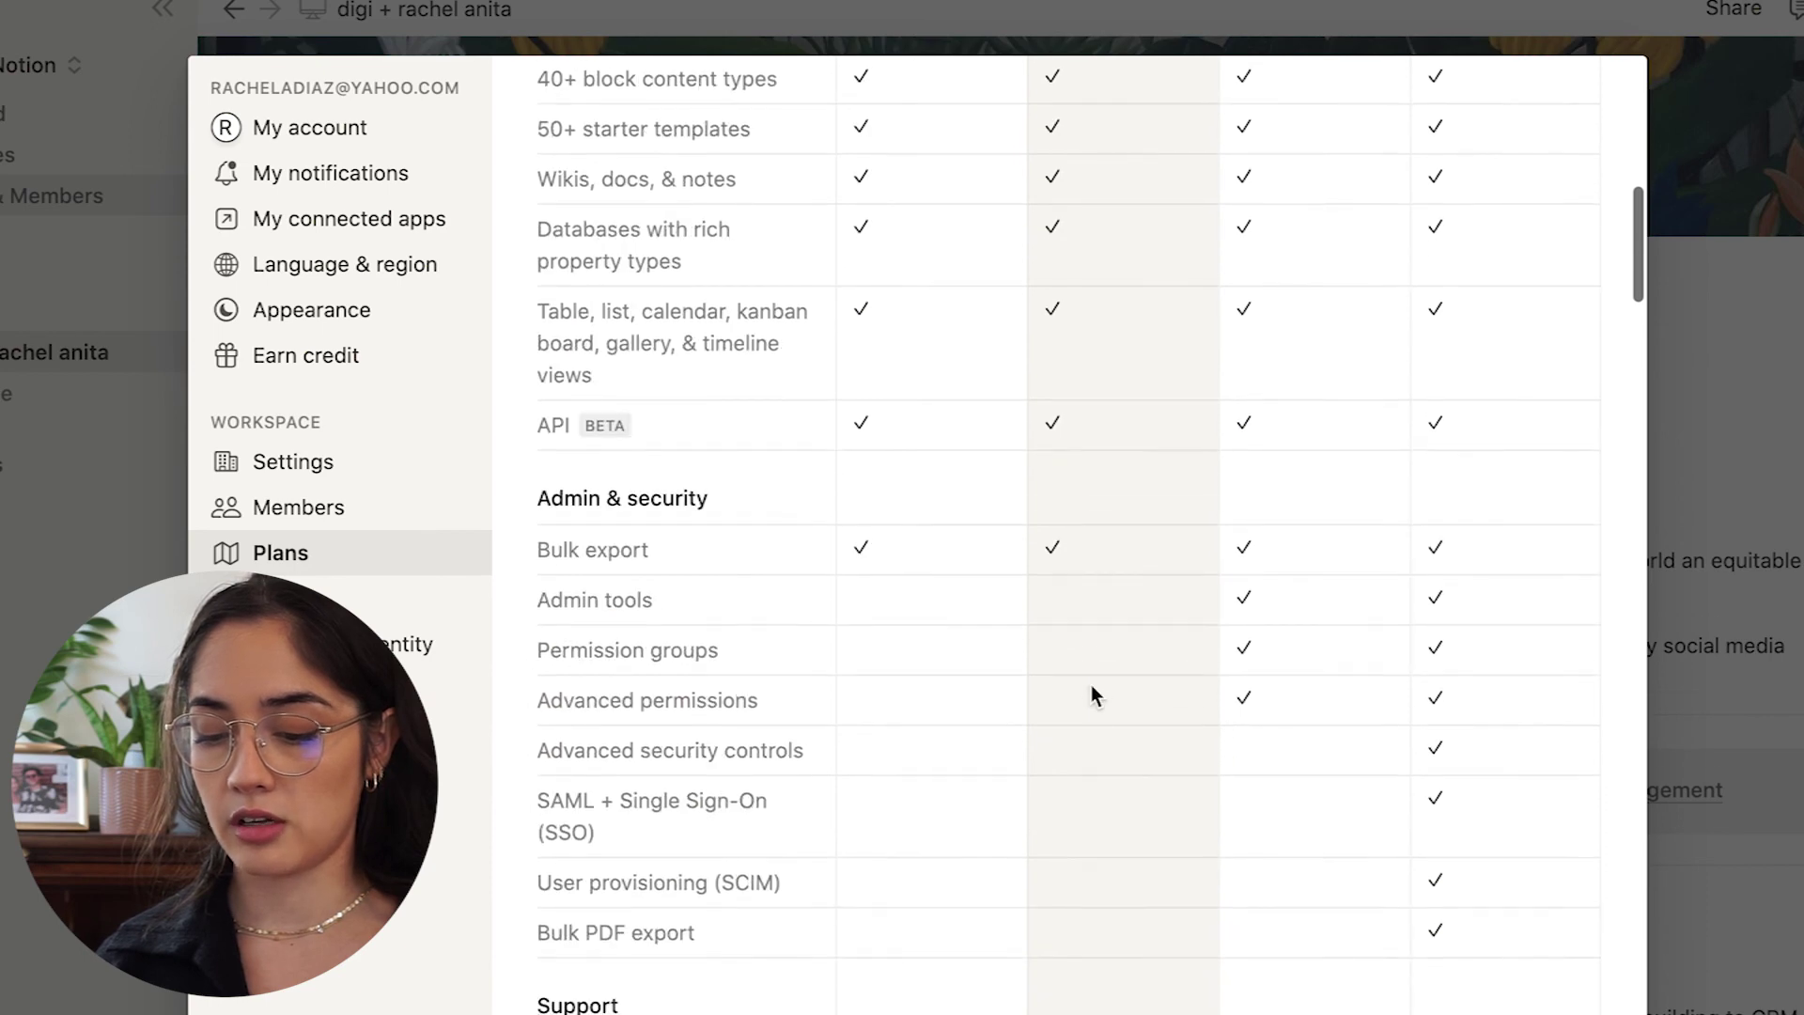
pyautogui.scroll(15, 1091, 684)
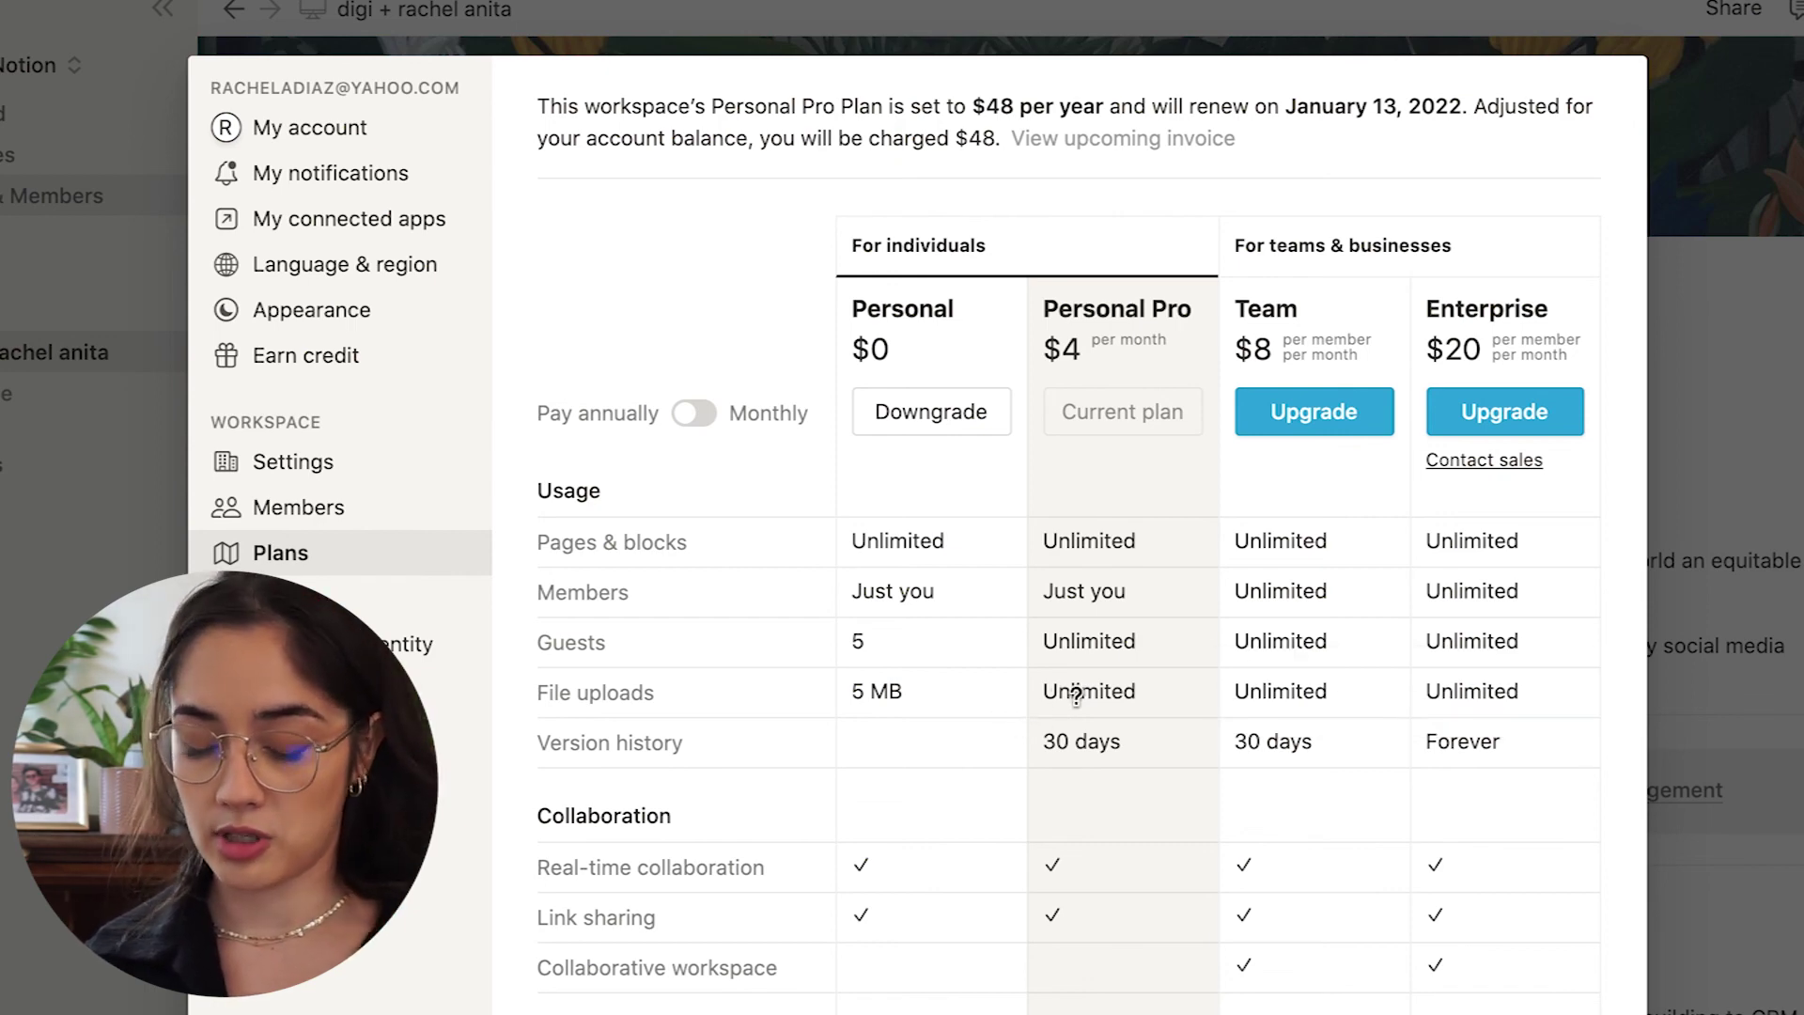
pyautogui.moveTo(898, 688)
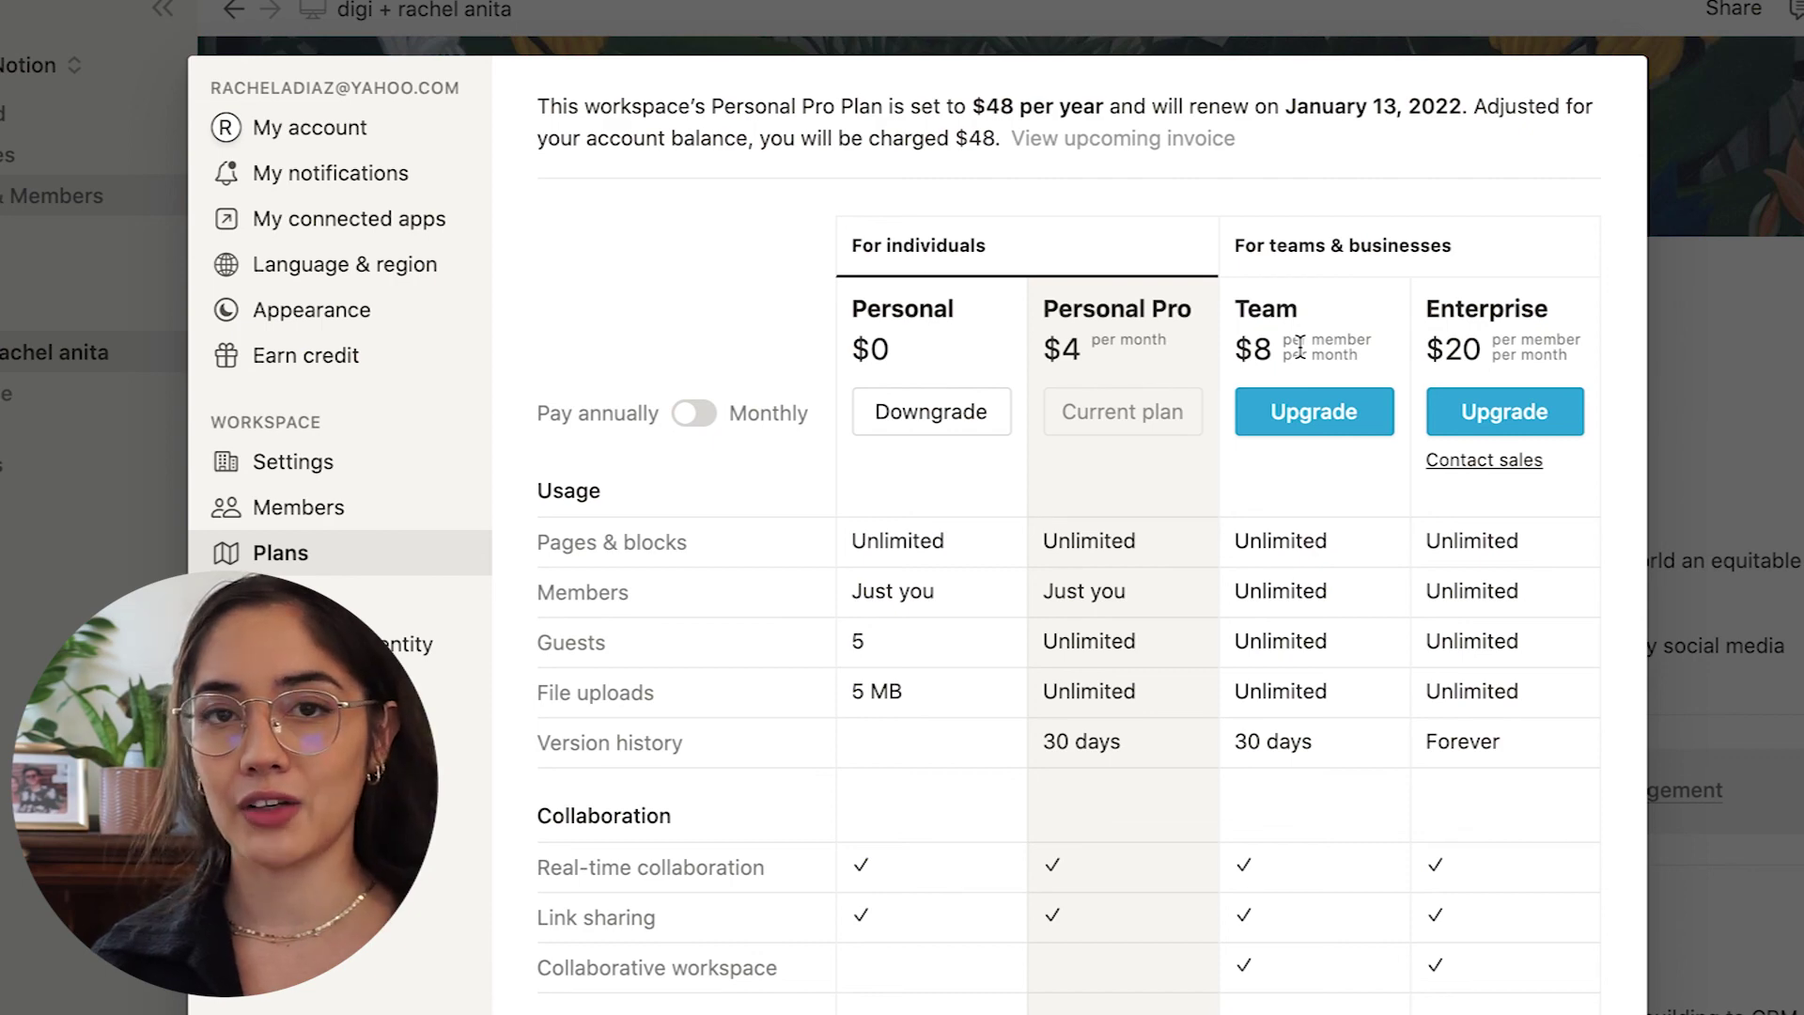
pyautogui.scroll(-3, 1298, 346)
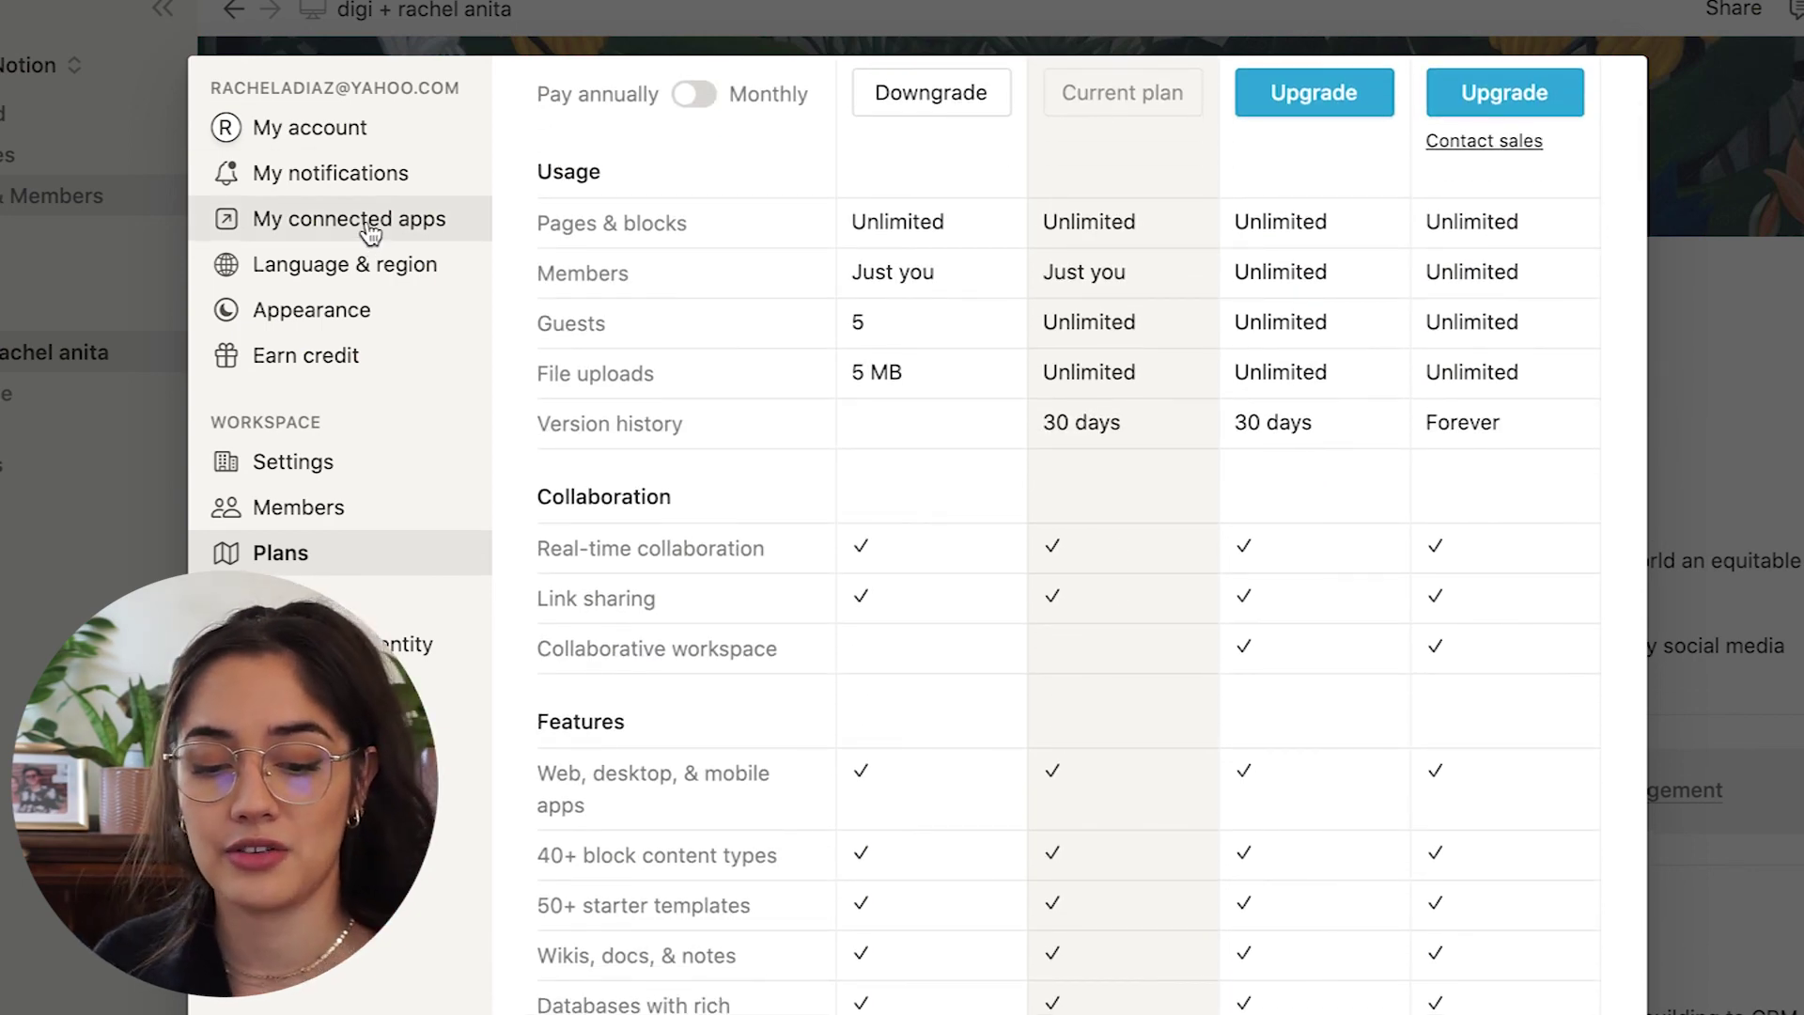
# Dismiss the Settings modal to return to the digi portfolio page.
pyautogui.click(354, 48)
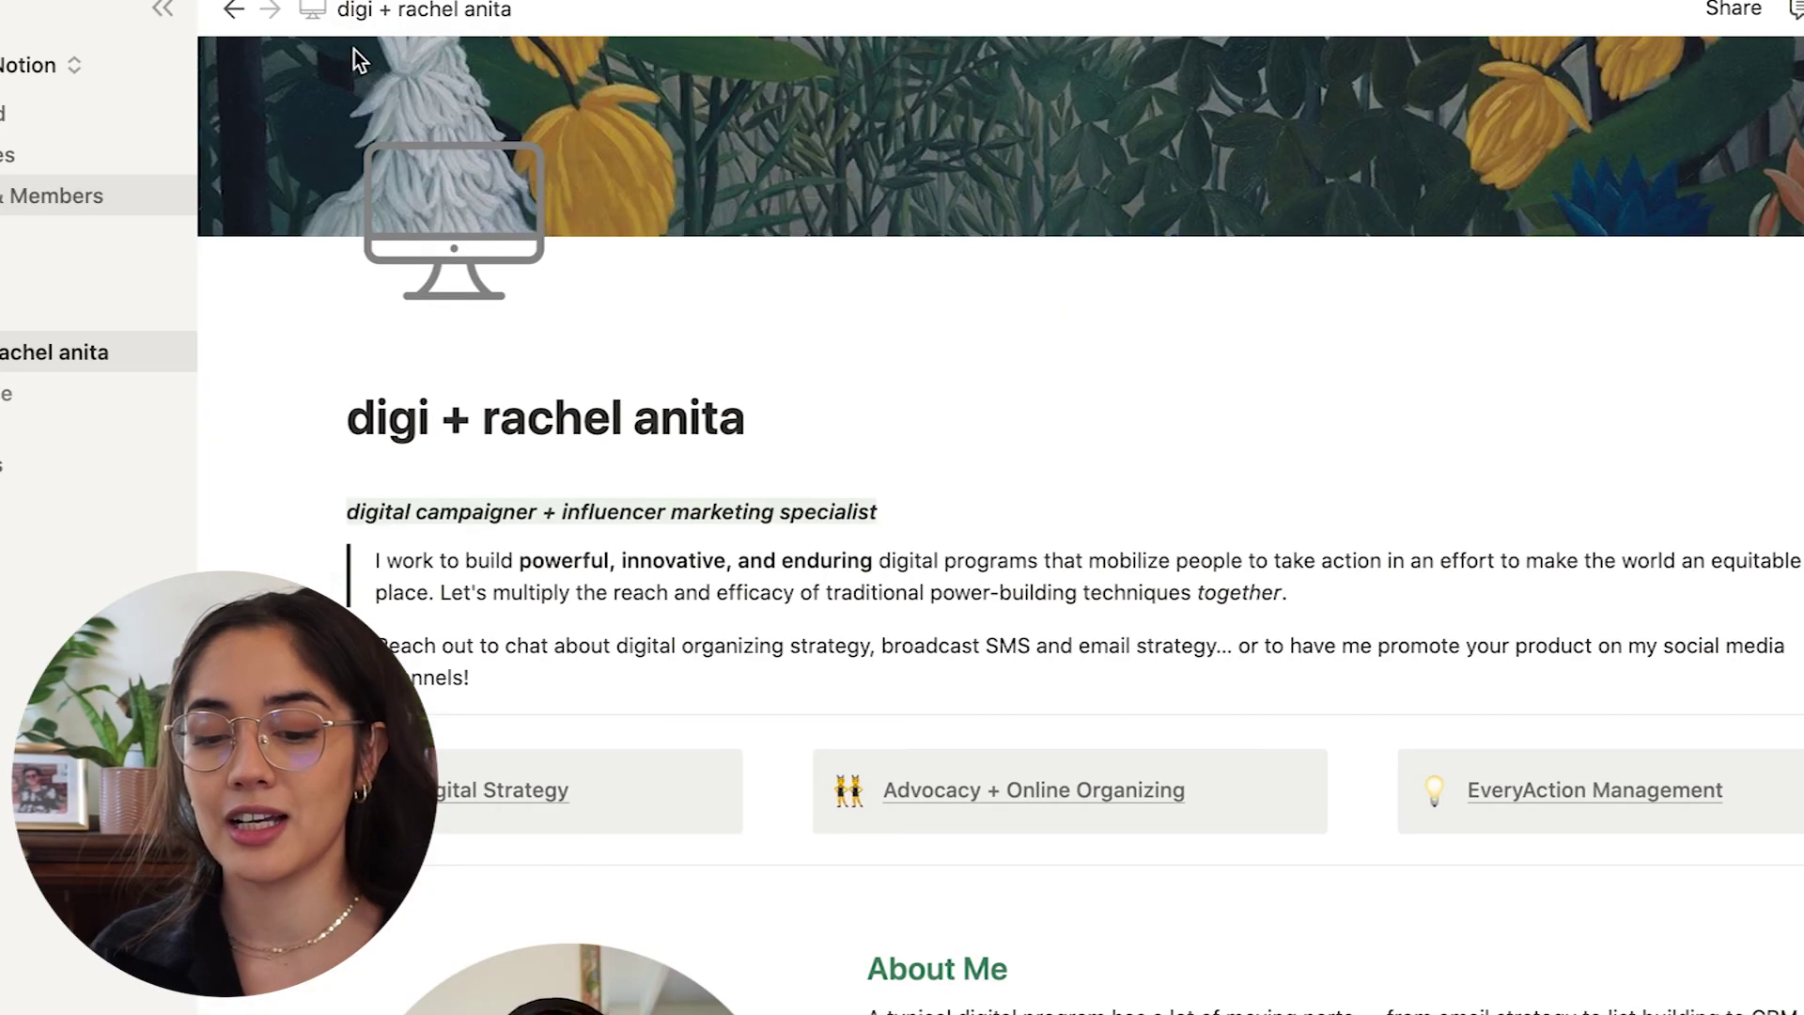